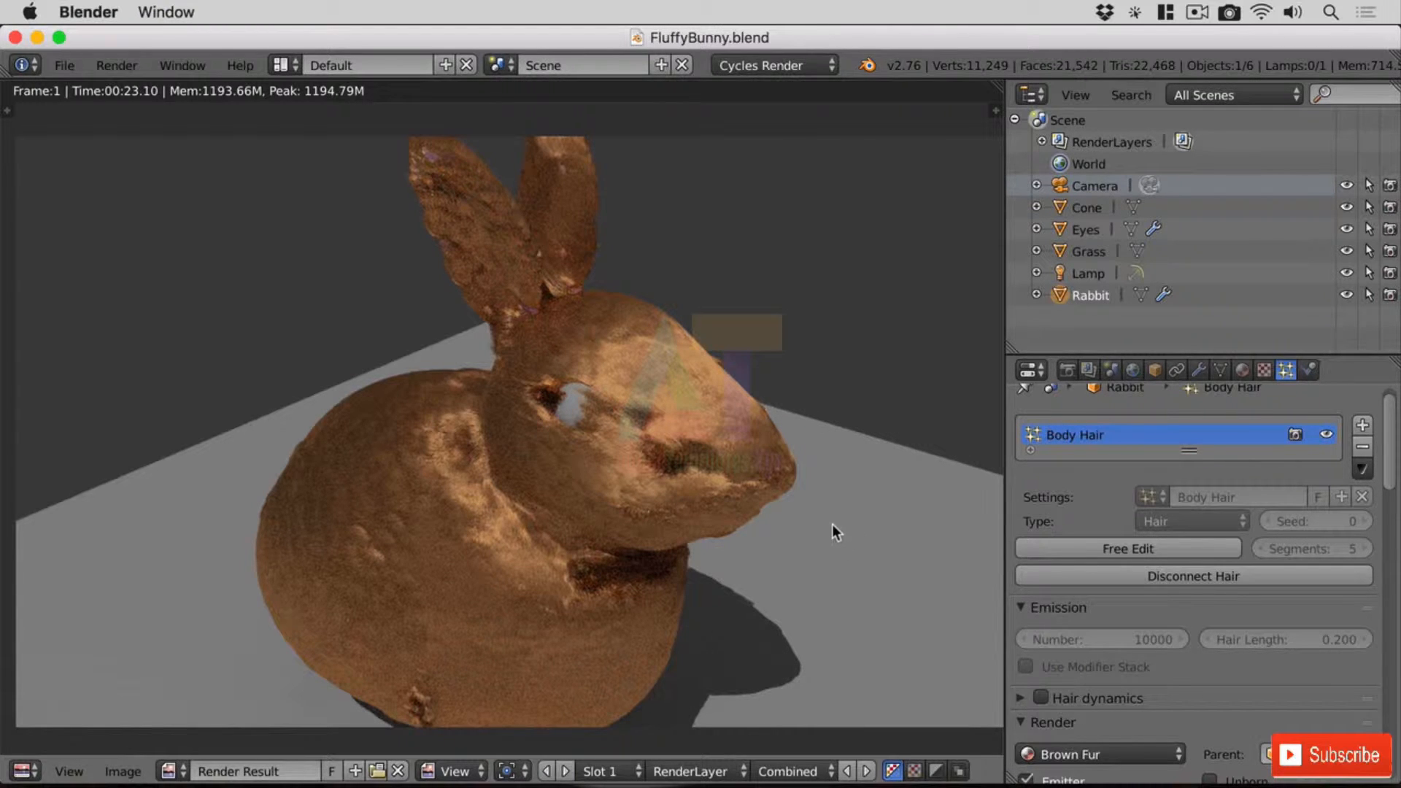
Replace the render result with the 3D View and review the rabbit's Body Hair particle settings
{"action": "left_click", "coordinate": [24, 772]}
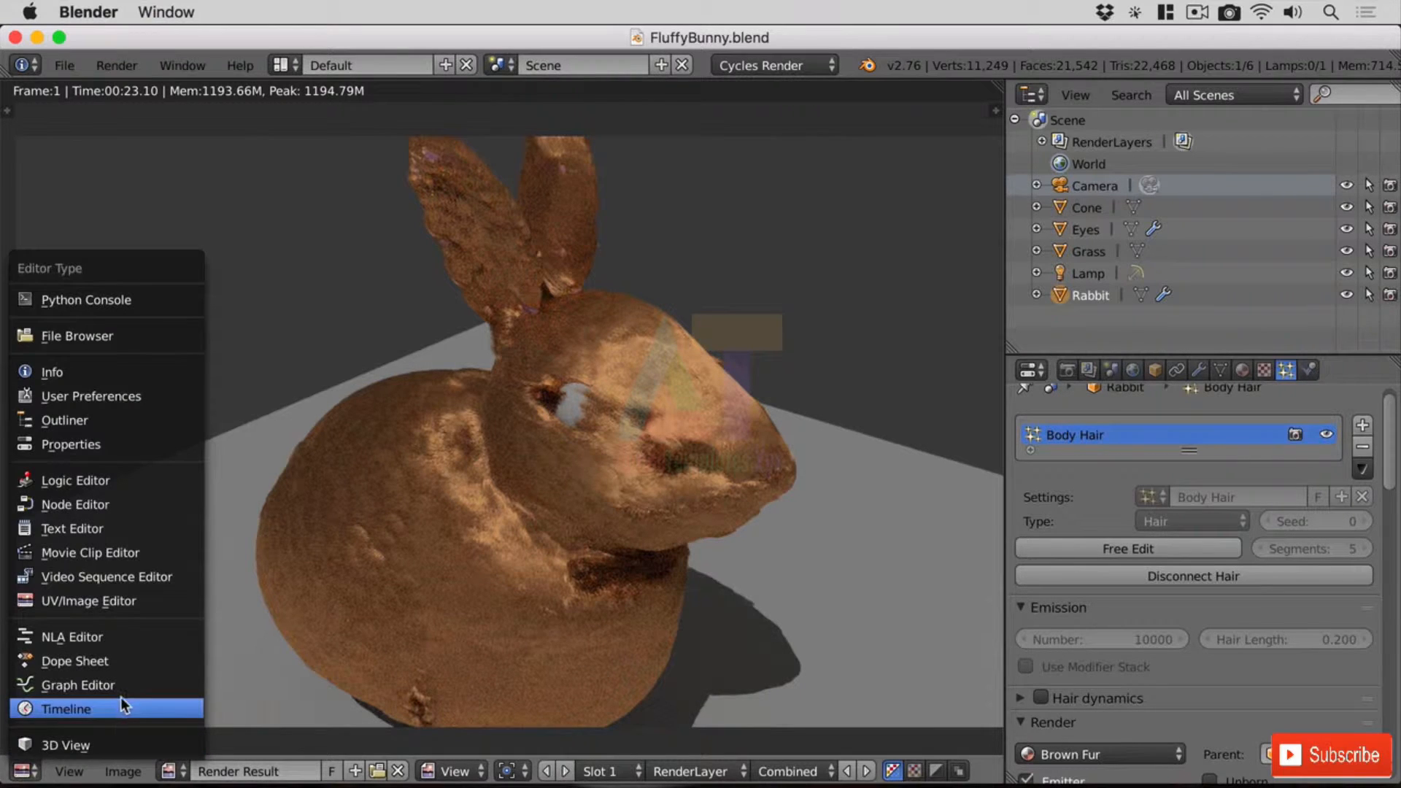
{"action": "left_click", "coordinate": [116, 742]}
{"action": "scroll", "coordinate": [554, 395], "scroll_direction": "down", "scroll_amount": 4}
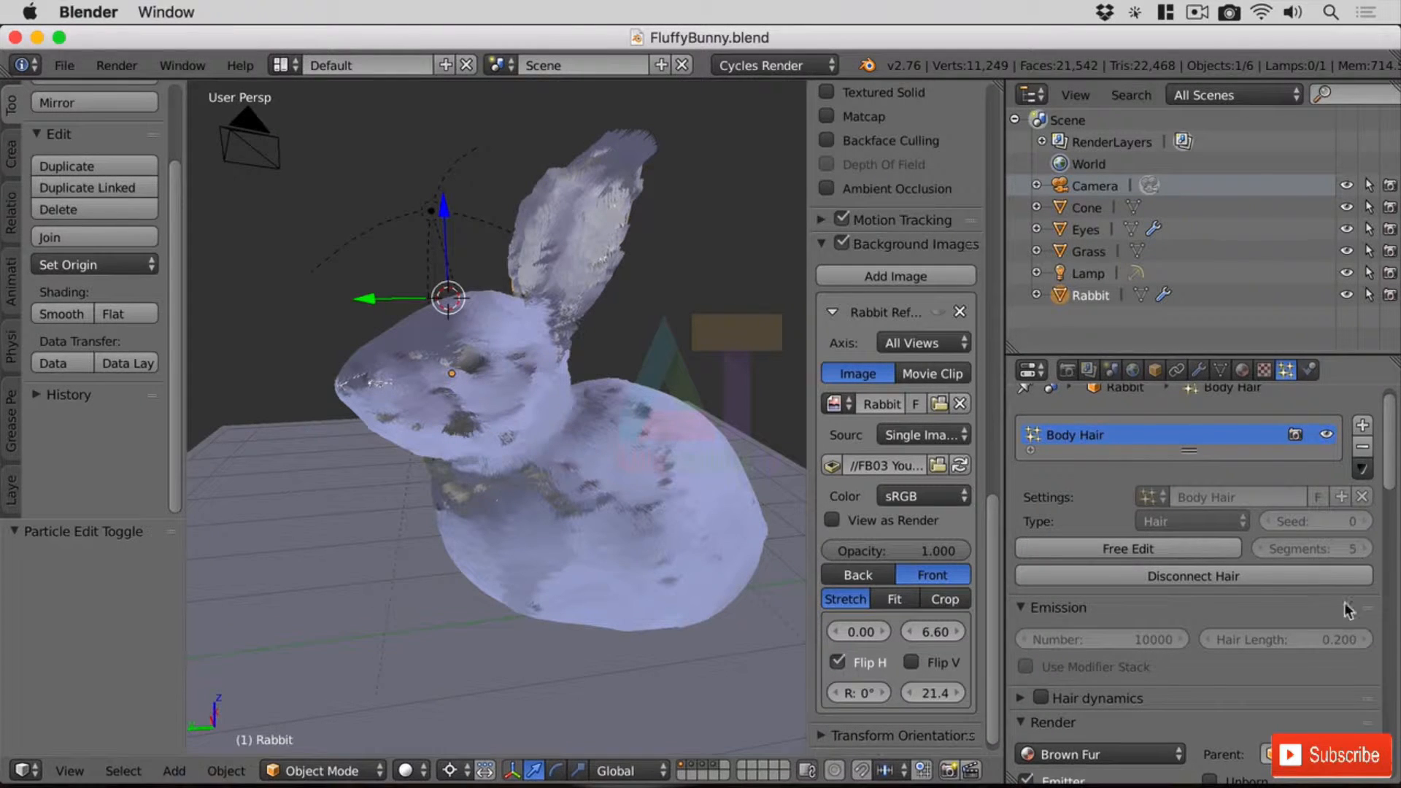
{"action": "left_click_drag", "start_coordinate": [1394, 487], "coordinate": [1394, 576]}
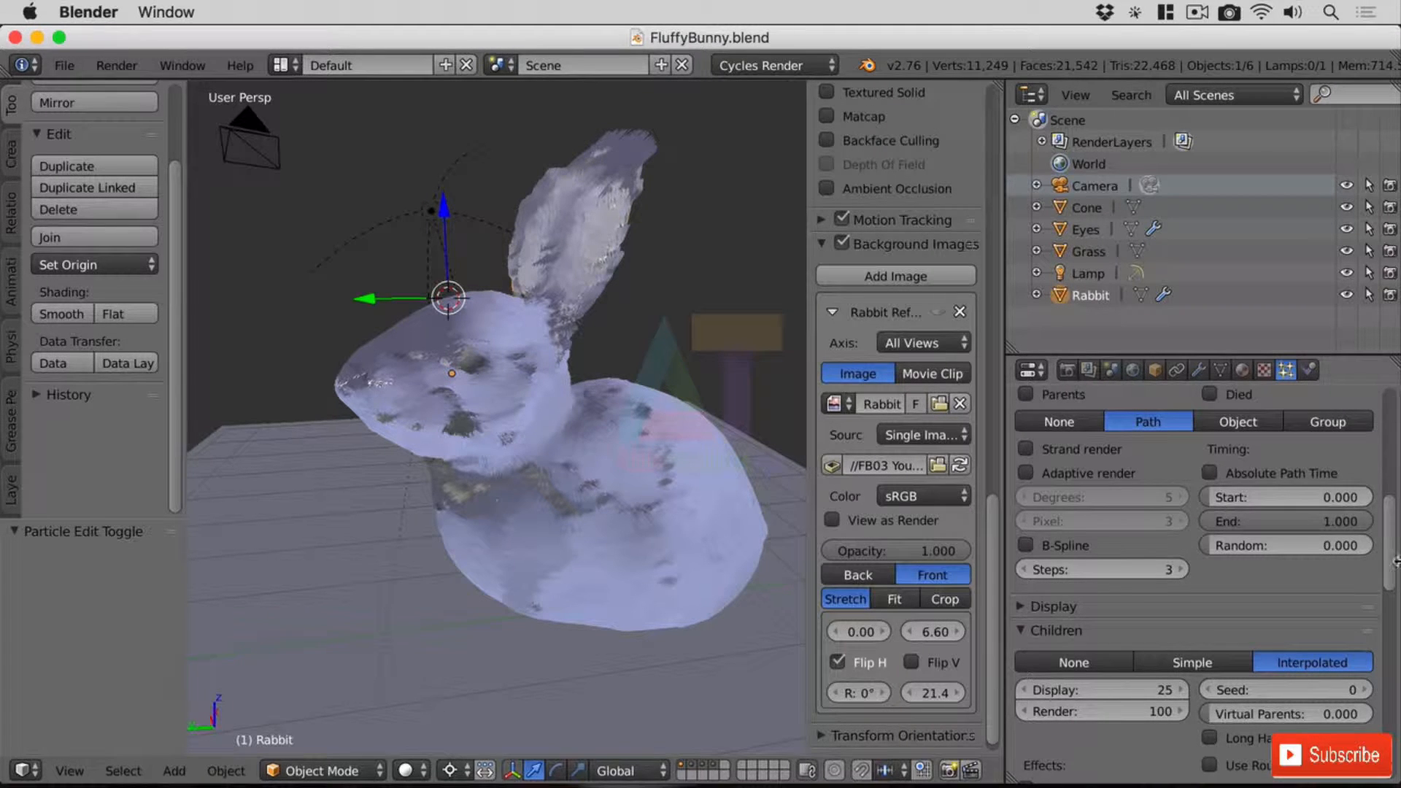
Add a vertex group to the rabbit mesh and name it Body
{"action": "left_click", "coordinate": [1221, 370]}
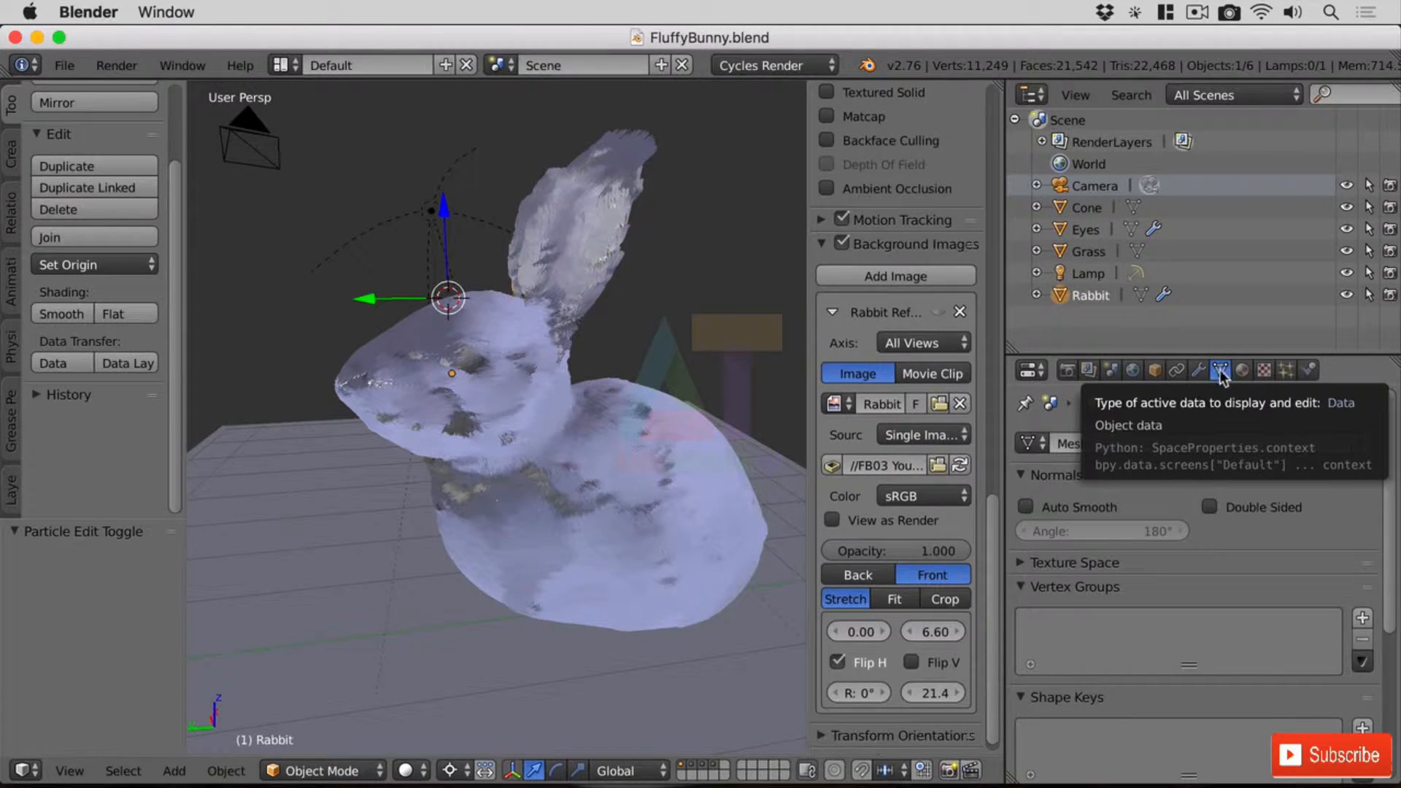
{"action": "left_click", "coordinate": [1364, 619]}
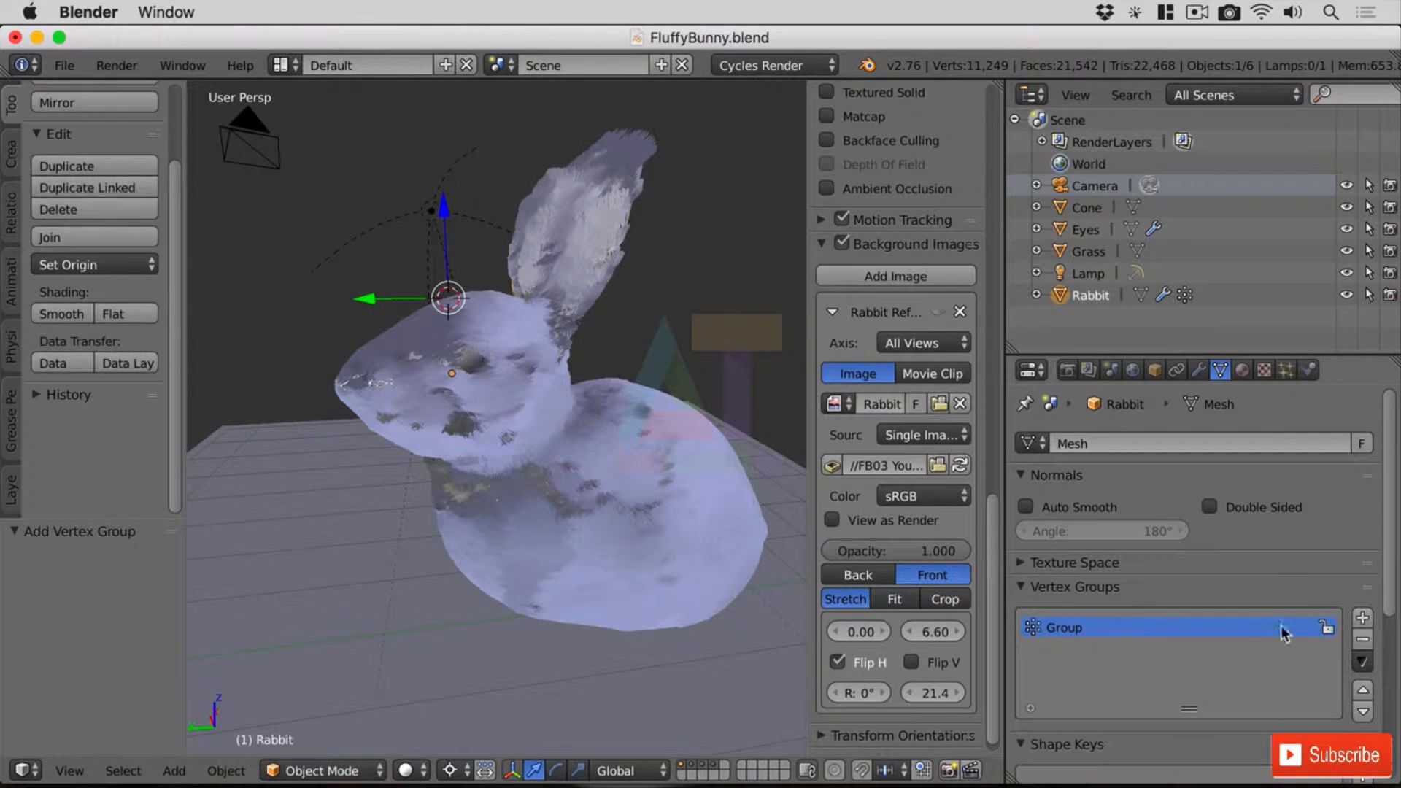
{"action": "double_click", "coordinate": [1080, 620]}
{"action": "type", "text": "Body"}
{"action": "key", "text": "Return"}
Switch the rabbit to Weight Paint mode and hide the Body Hair particles in the viewport
{"action": "left_click", "coordinate": [325, 770]}
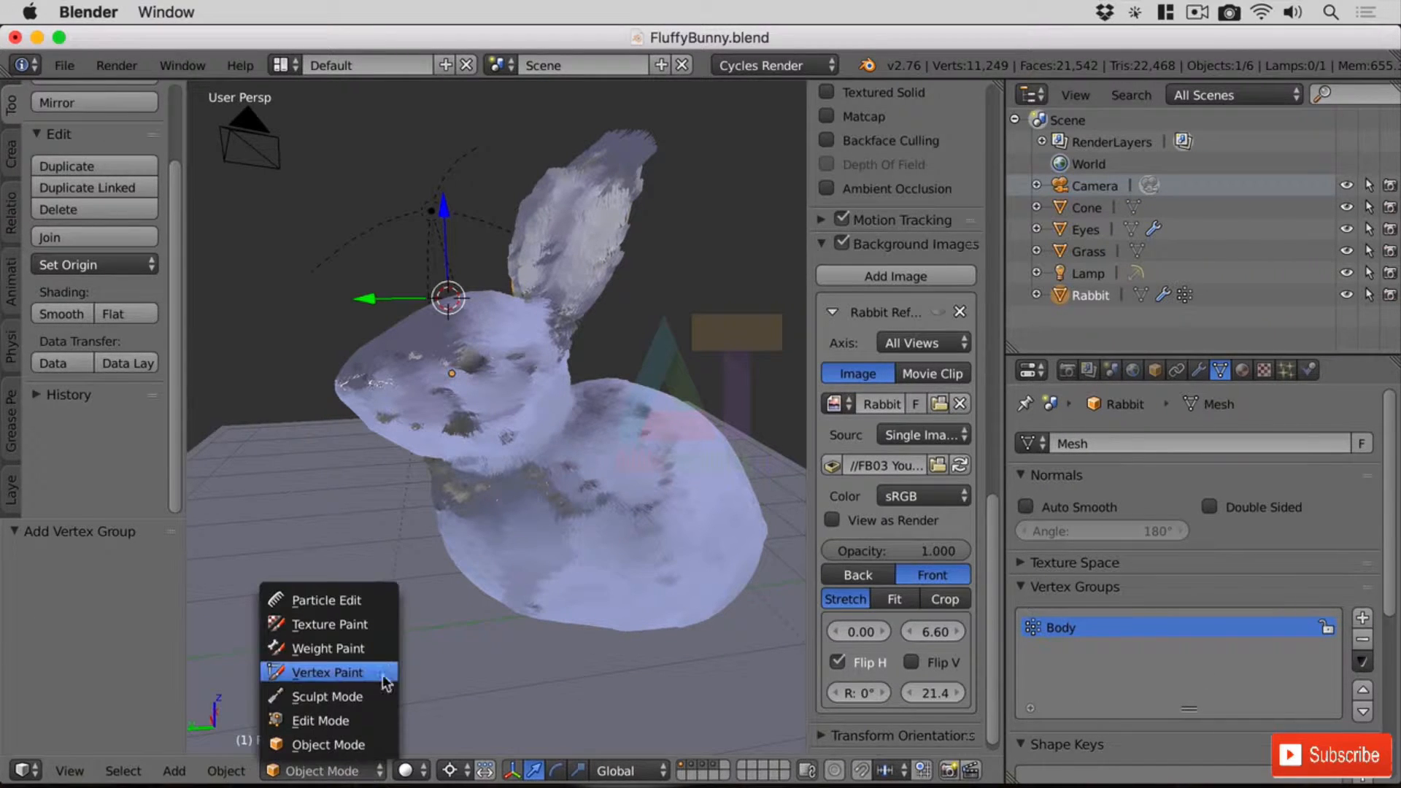
{"action": "left_click", "coordinate": [382, 649]}
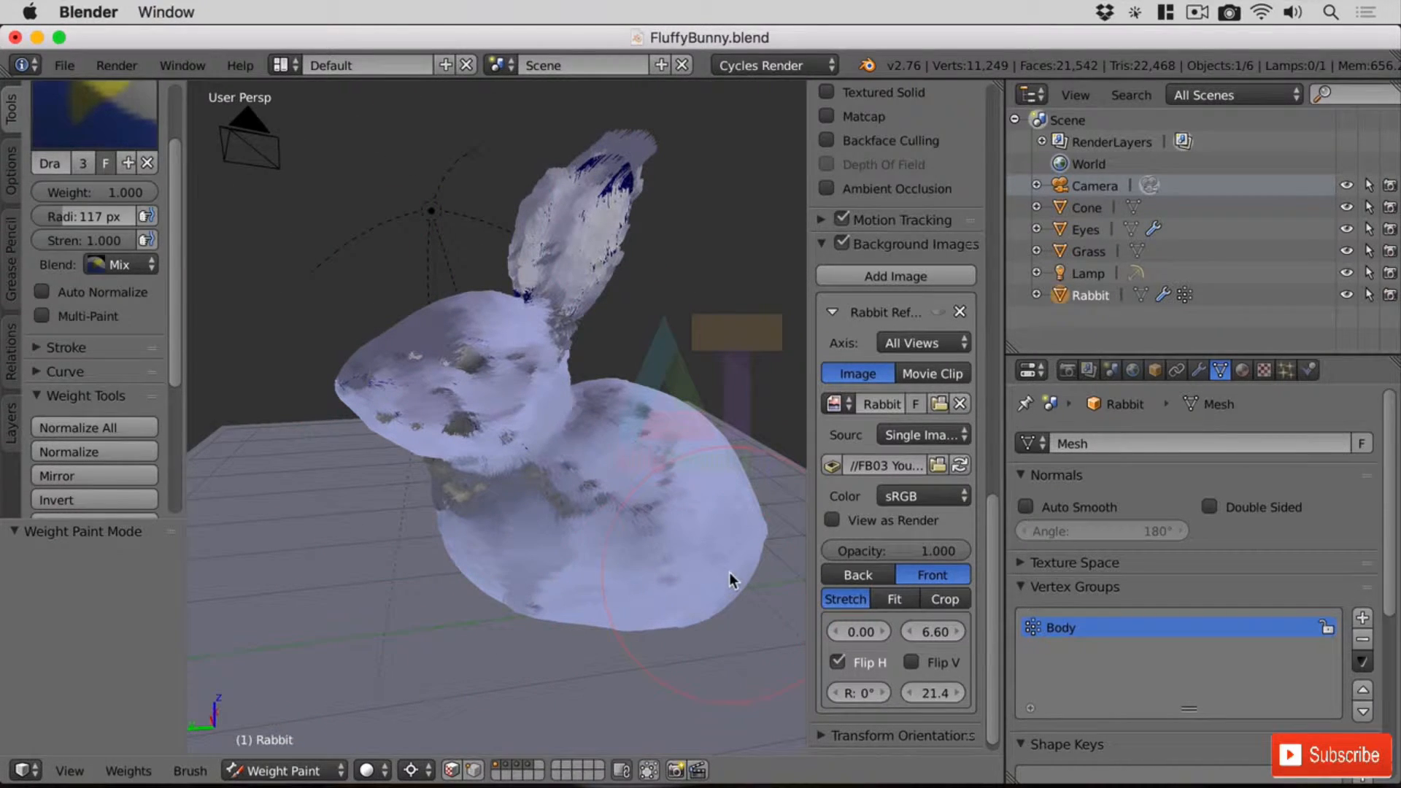
{"action": "left_click", "coordinate": [1286, 370]}
{"action": "left_click_drag", "start_coordinate": [1396, 569], "coordinate": [1397, 449]}
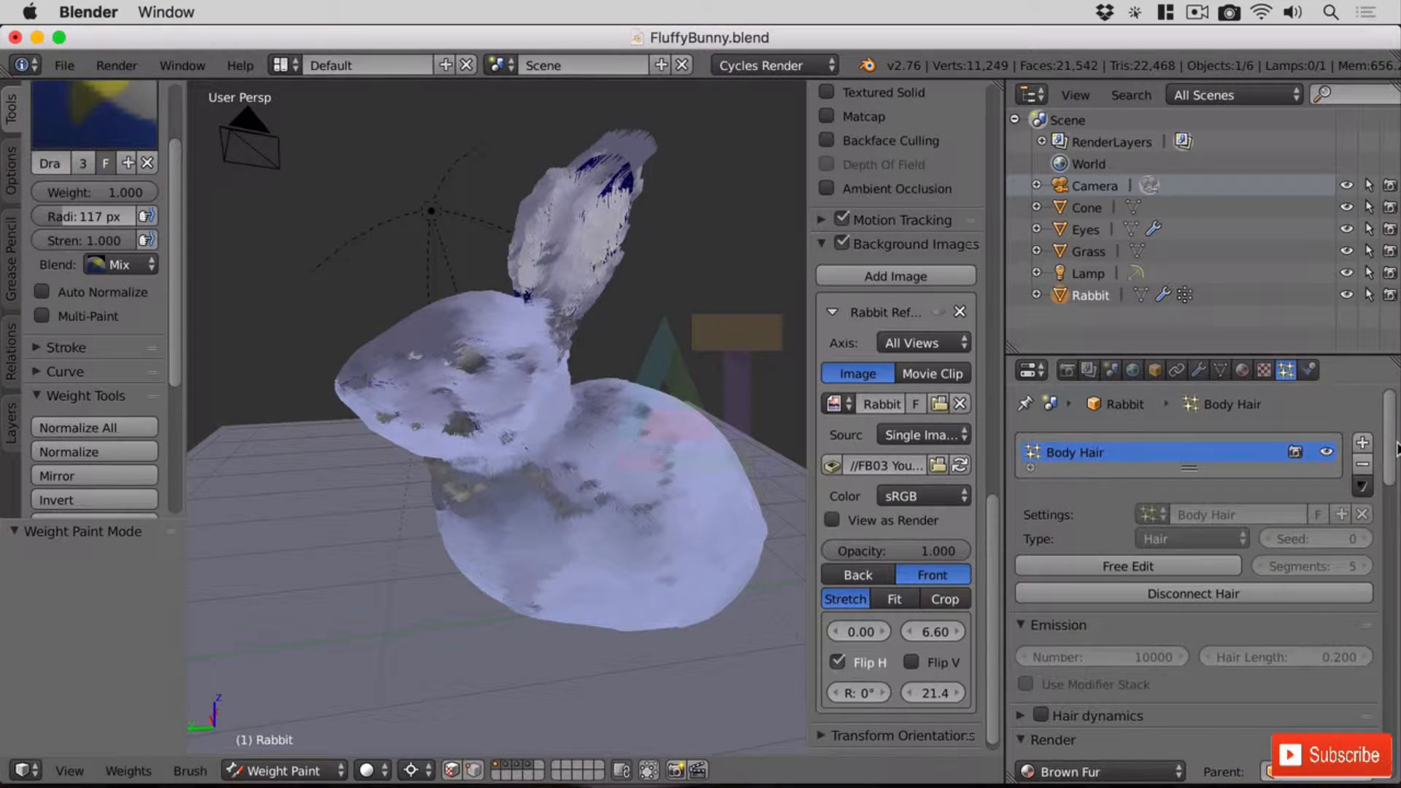
{"action": "left_click", "coordinate": [1328, 456]}
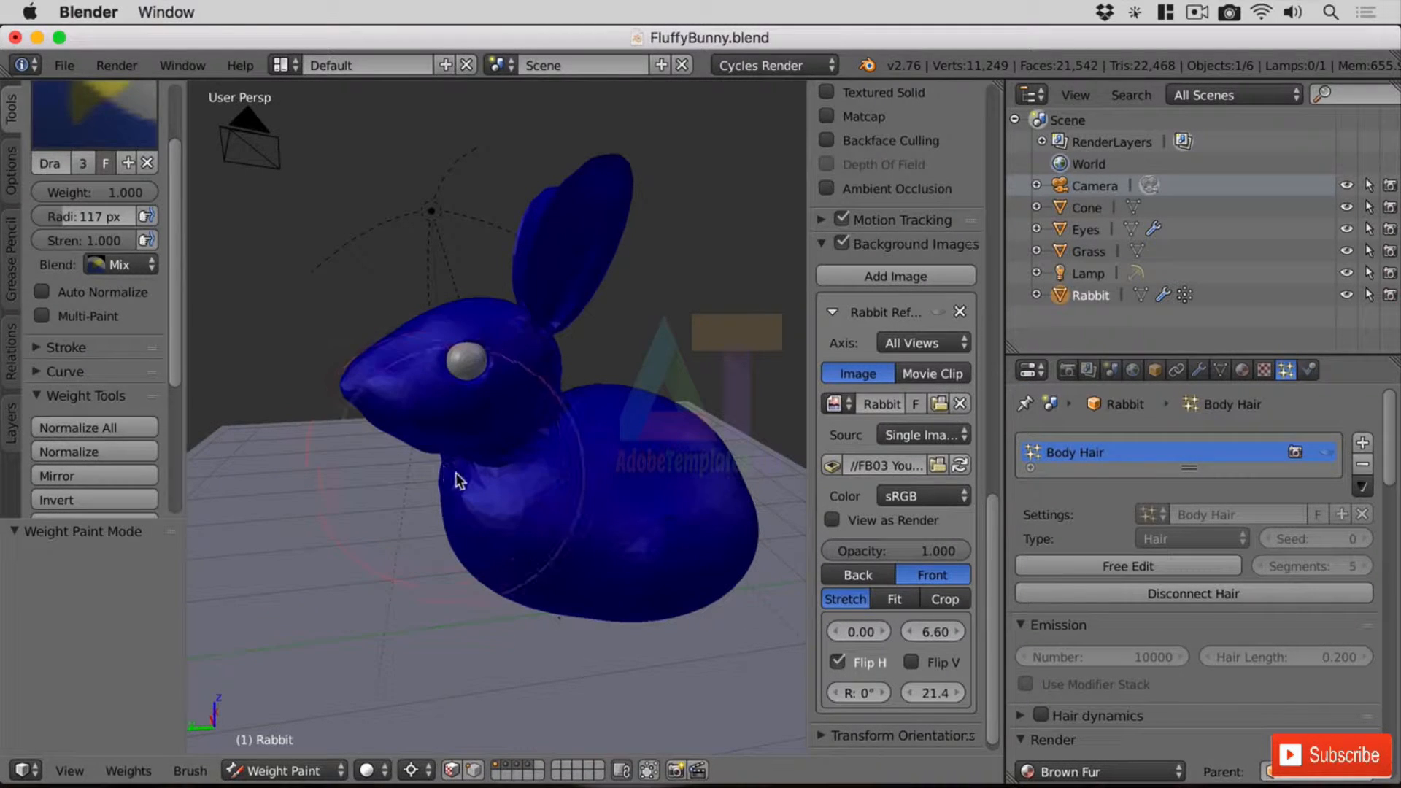
Choose the Add brush for weight painting and set its strength to 0.25
{"action": "scroll", "coordinate": [168, 225], "scroll_direction": "up", "scroll_amount": 4}
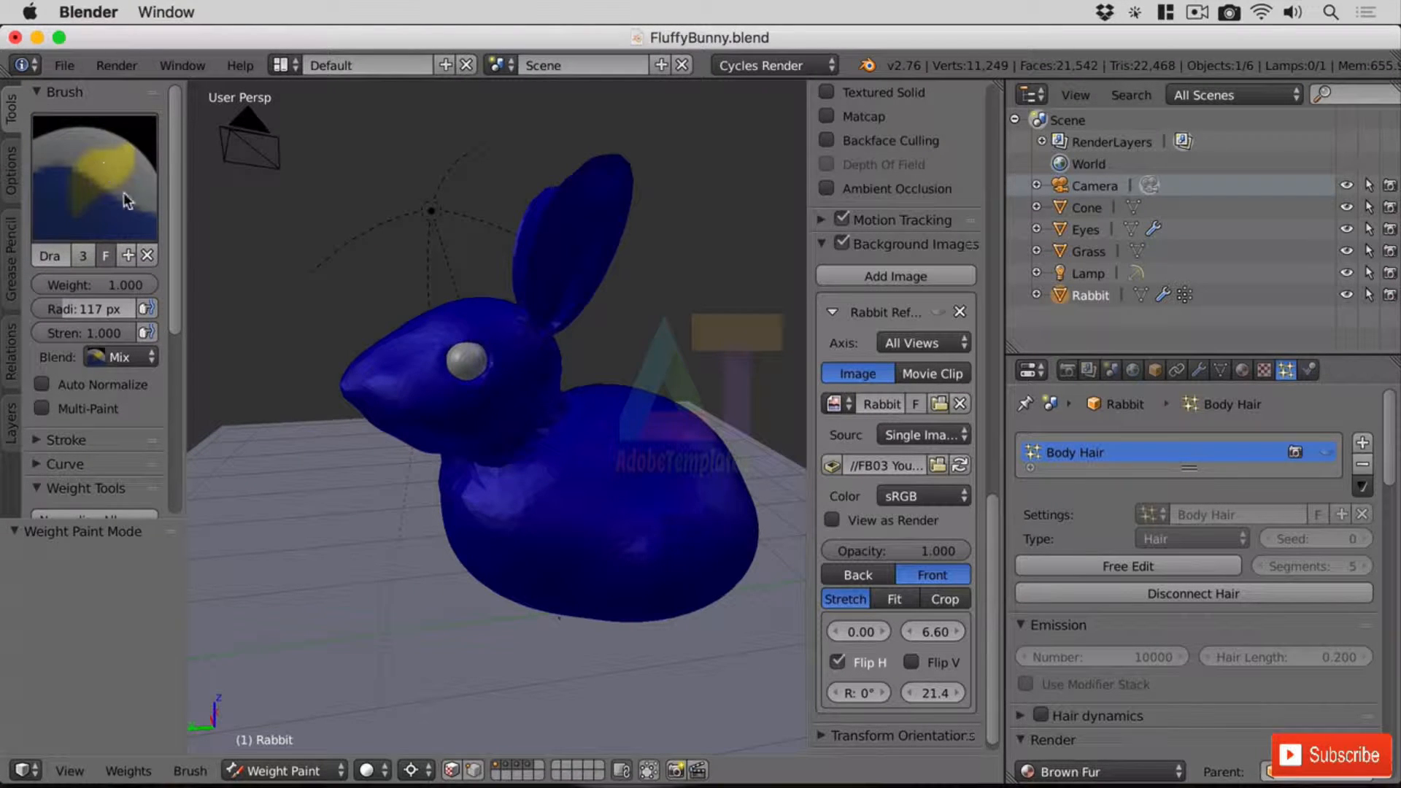
{"action": "left_click", "coordinate": [113, 199]}
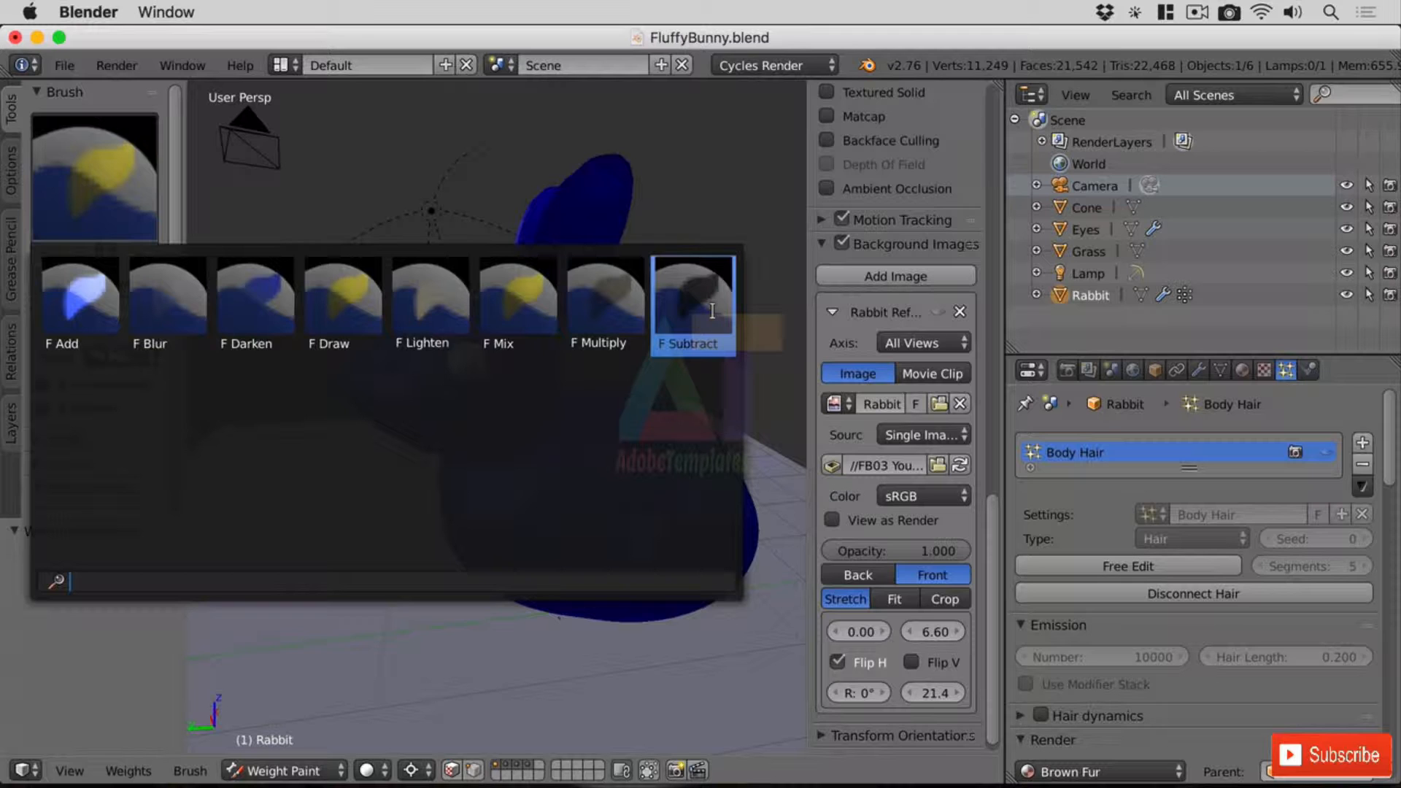
{"action": "left_click", "coordinate": [76, 289]}
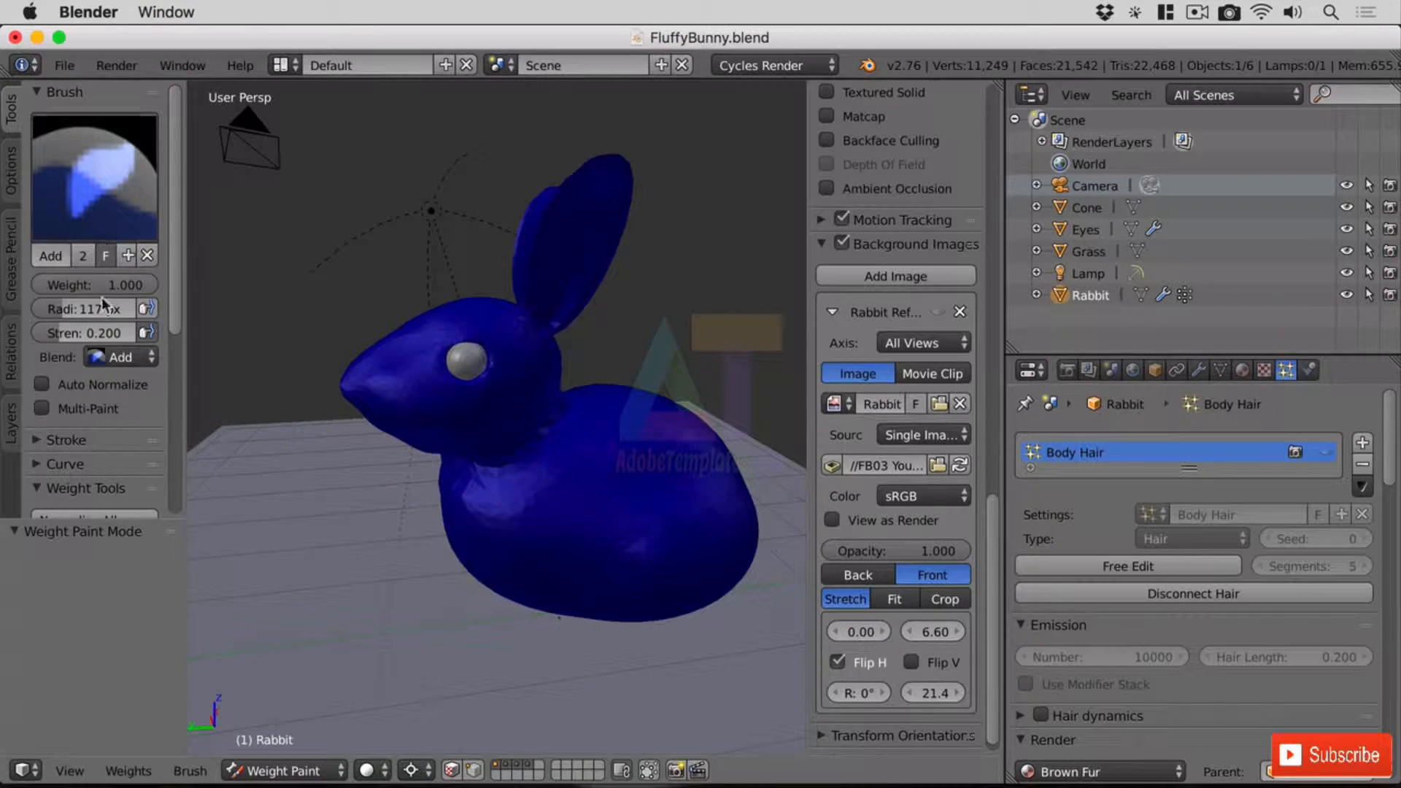
{"action": "left_click", "coordinate": [106, 333]}
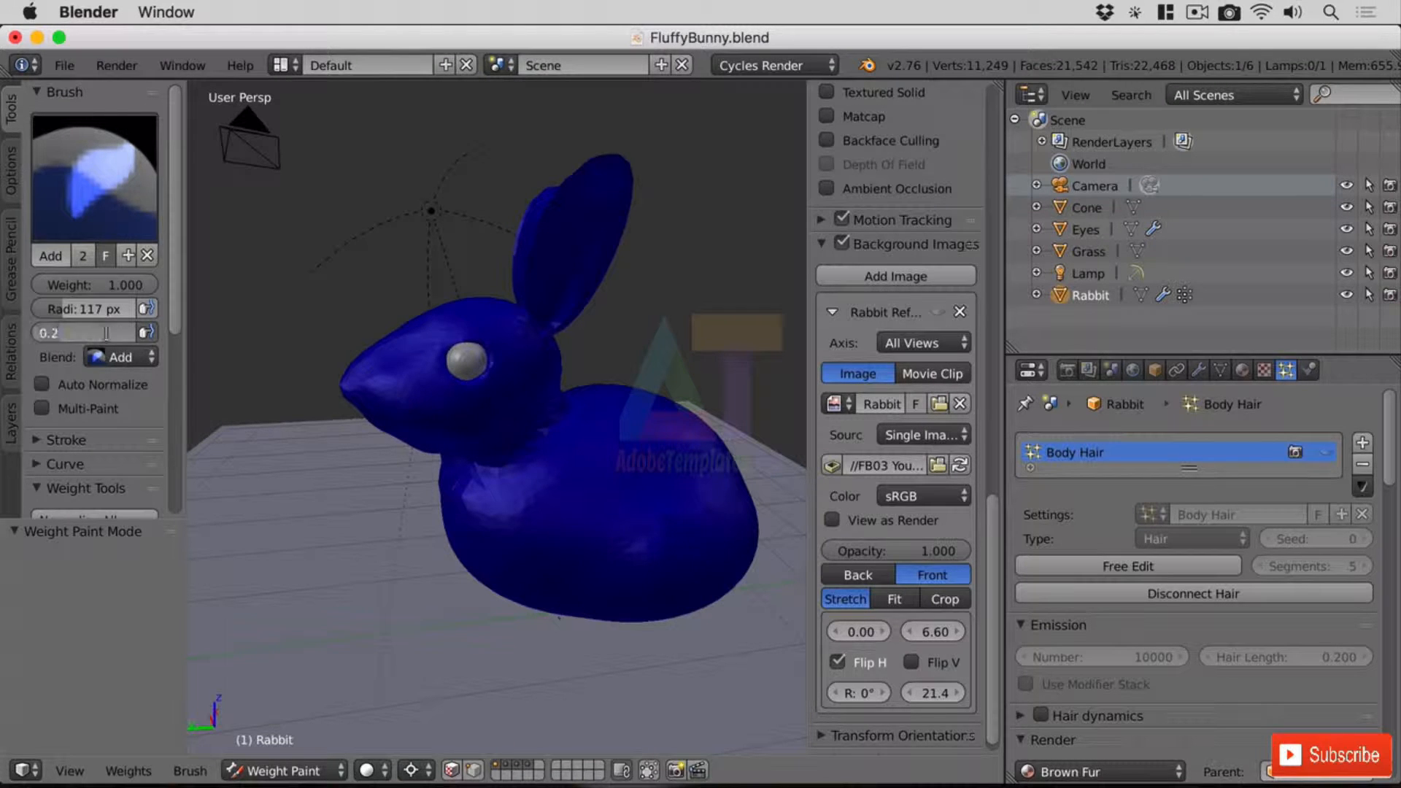
{"action": "type", "text": ".25"}
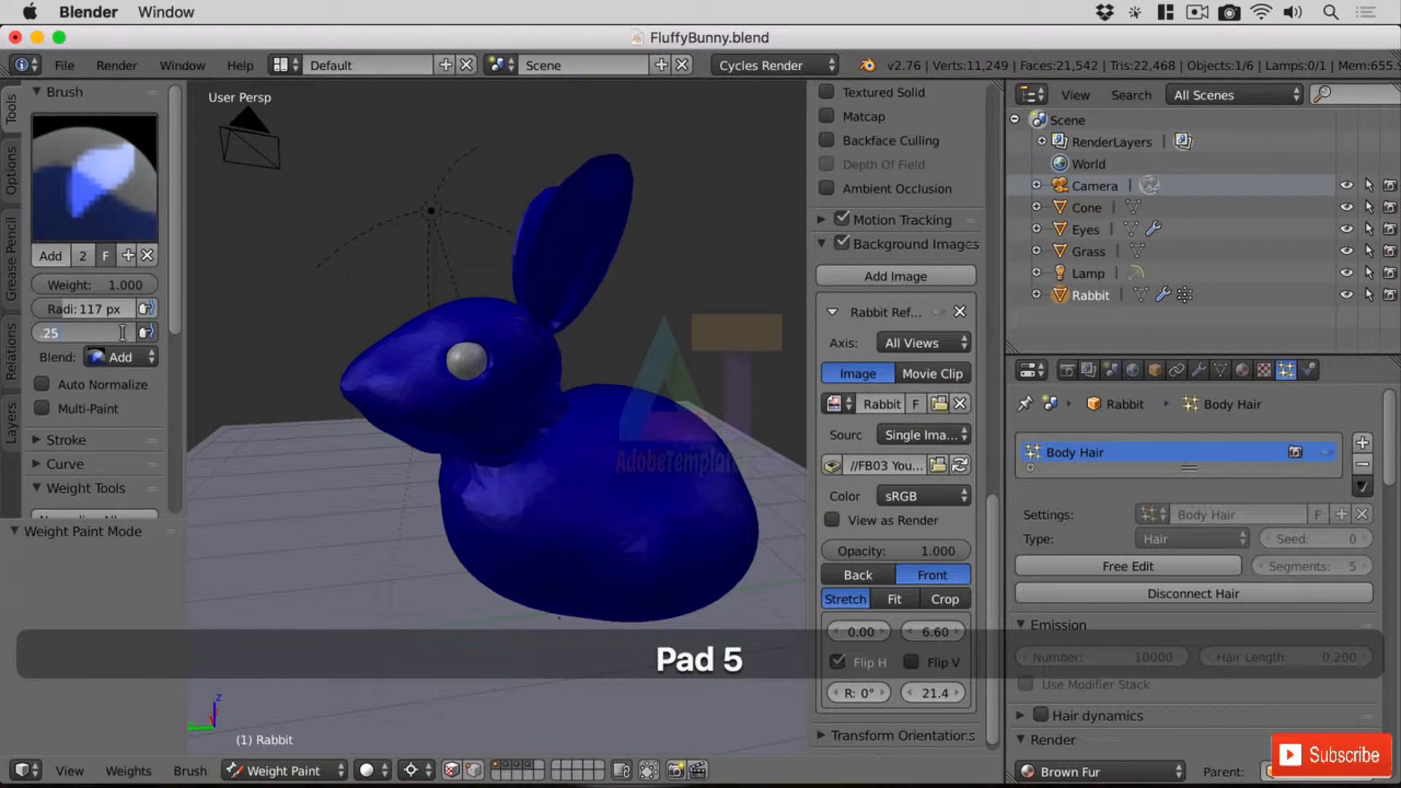
{"action": "key", "text": "Return"}
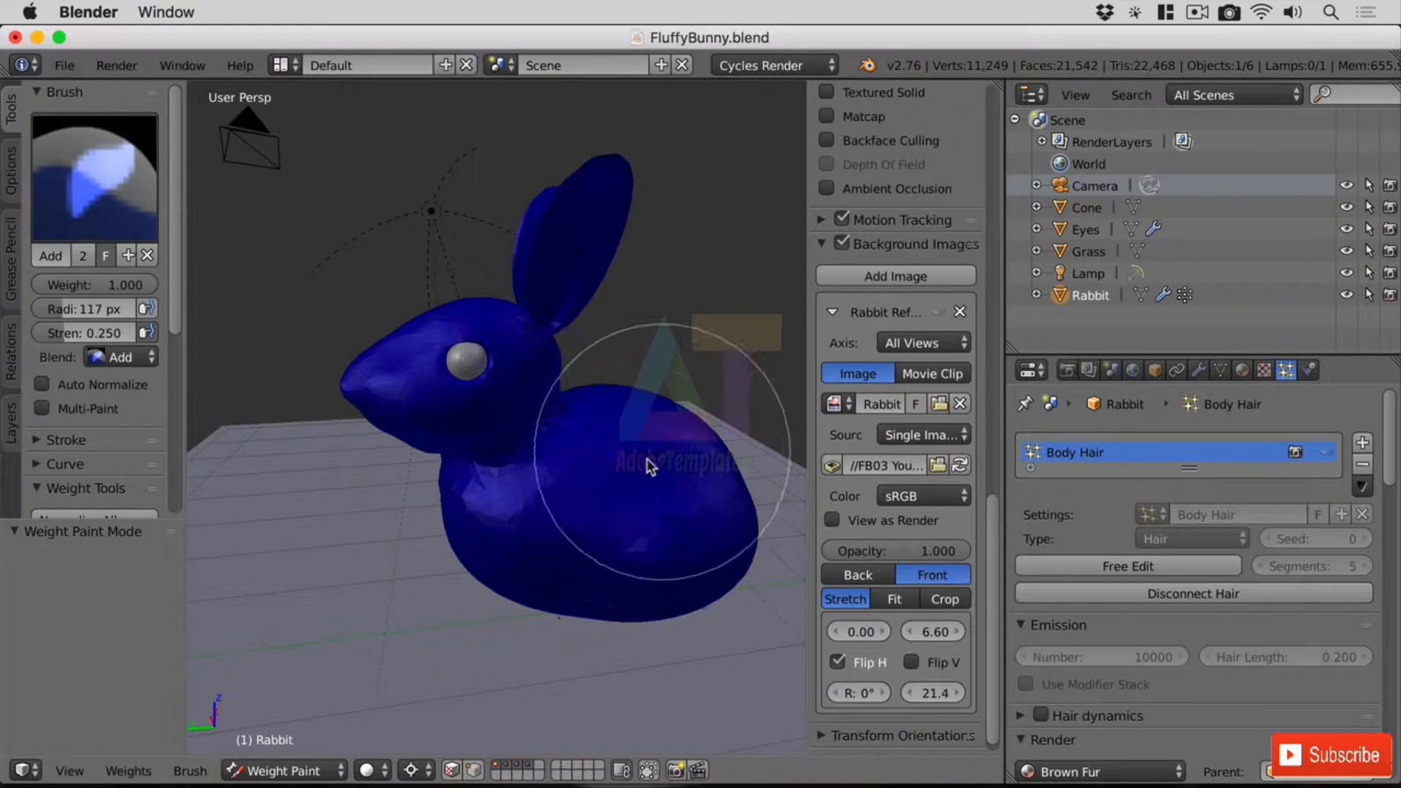
Build up weight on the side of the rabbit's body with overlapping strokes, leaving the head unpainted
{"action": "mouse_move", "coordinate": [708, 539]}
{"action": "left_mouse_down"}
{"action": "mouse_move", "coordinate": [711, 492]}
{"action": "mouse_move", "coordinate": [631, 629]}
{"action": "left_mouse_up"}
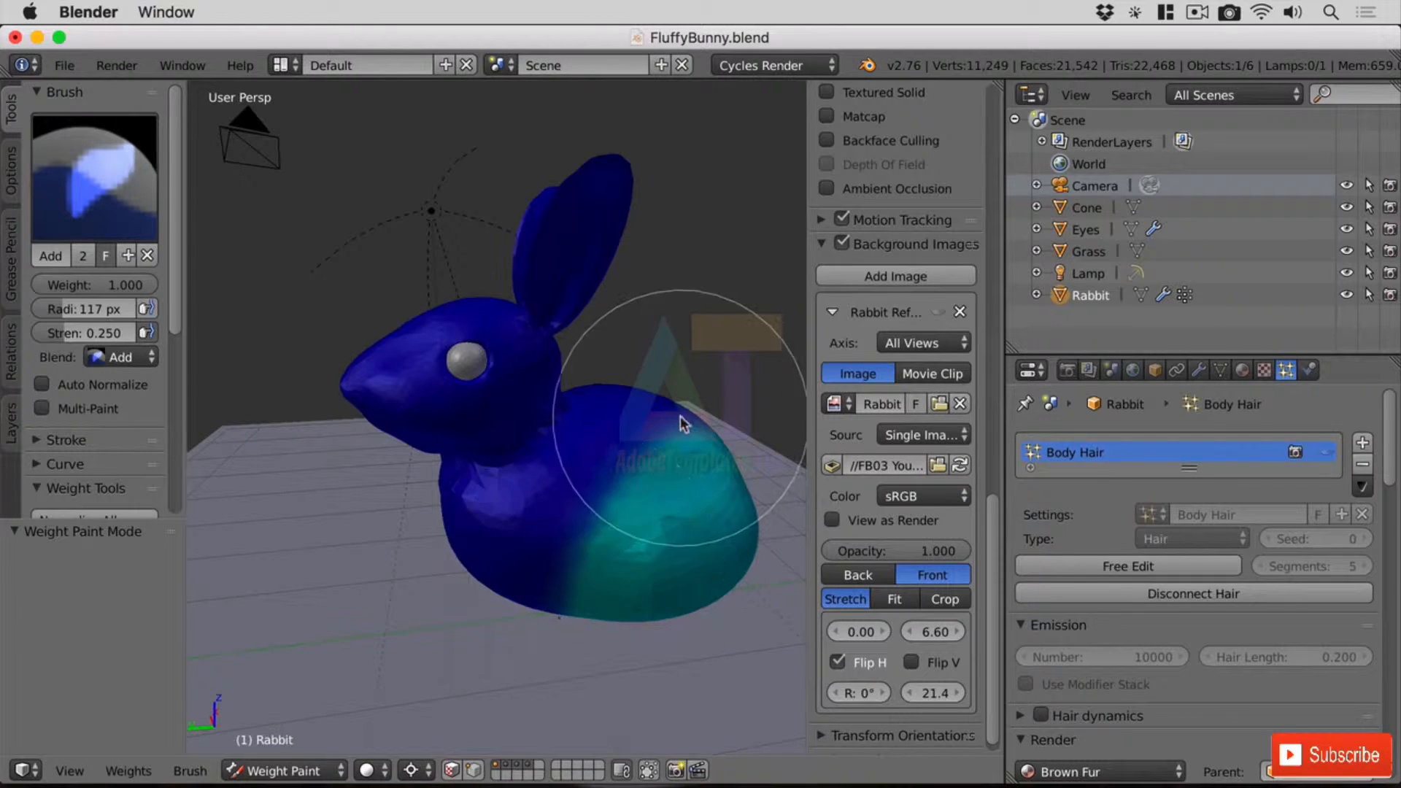
{"action": "mouse_move", "coordinate": [680, 423]}
{"action": "left_mouse_down"}
{"action": "mouse_move", "coordinate": [447, 629]}
{"action": "mouse_move", "coordinate": [522, 660]}
{"action": "mouse_move", "coordinate": [486, 555]}
{"action": "mouse_move", "coordinate": [532, 533]}
{"action": "mouse_move", "coordinate": [479, 583]}
{"action": "left_mouse_up"}
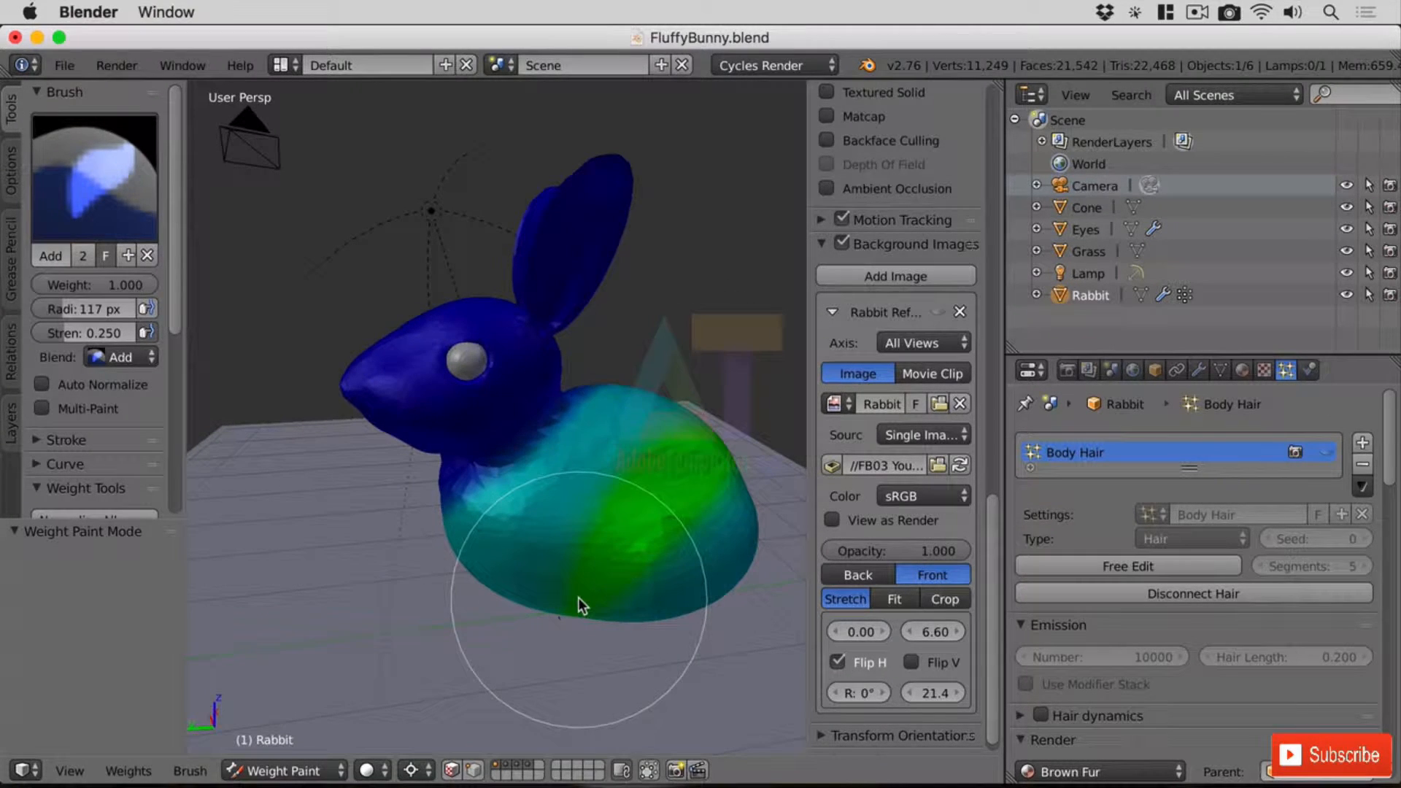
{"action": "mouse_move", "coordinate": [579, 605]}
{"action": "left_mouse_down"}
{"action": "mouse_move", "coordinate": [644, 528]}
{"action": "mouse_move", "coordinate": [628, 438]}
{"action": "left_mouse_up"}
{"action": "mouse_move", "coordinate": [572, 785]}
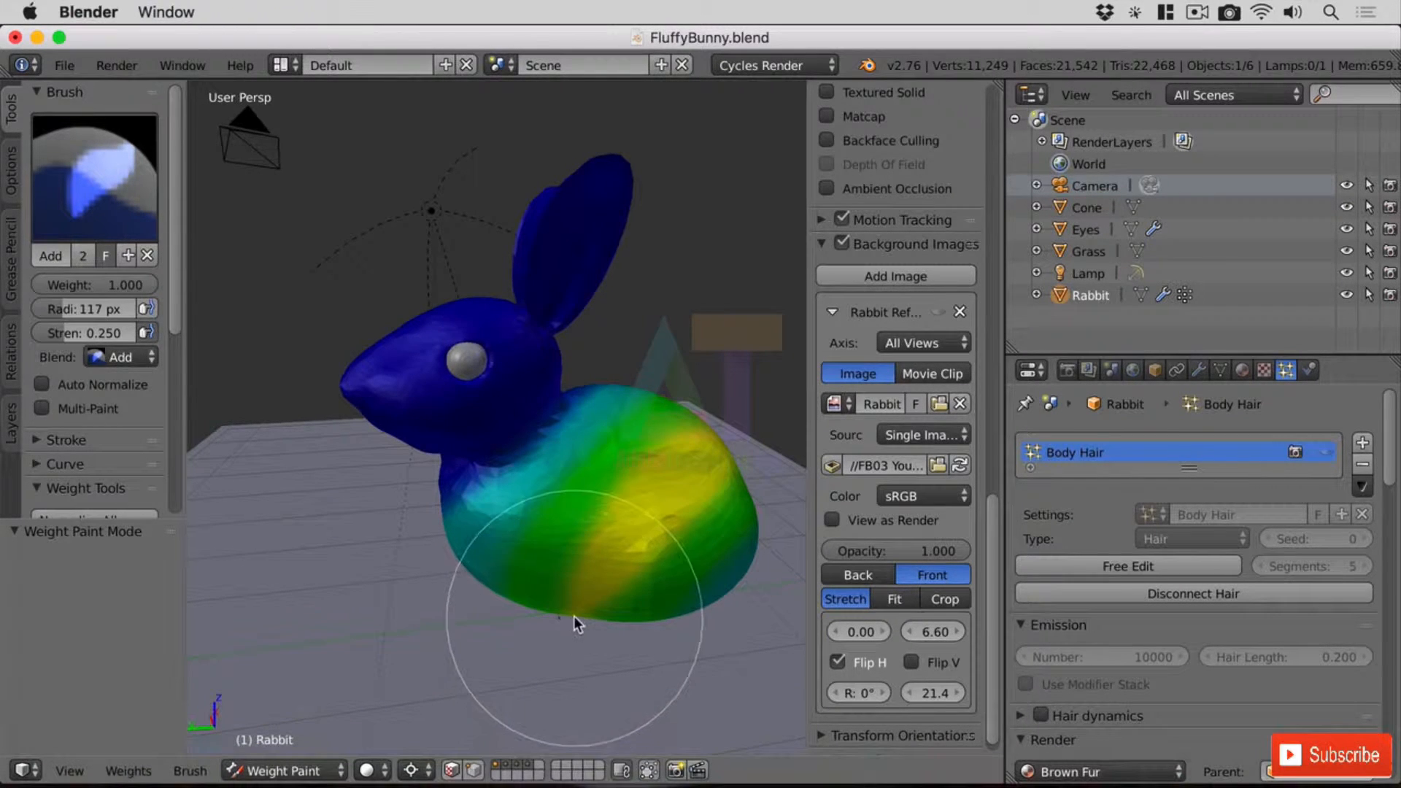
{"action": "mouse_move", "coordinate": [576, 622]}
{"action": "left_mouse_down"}
{"action": "mouse_move", "coordinate": [611, 562]}
{"action": "mouse_move", "coordinate": [750, 420]}
{"action": "left_mouse_up"}
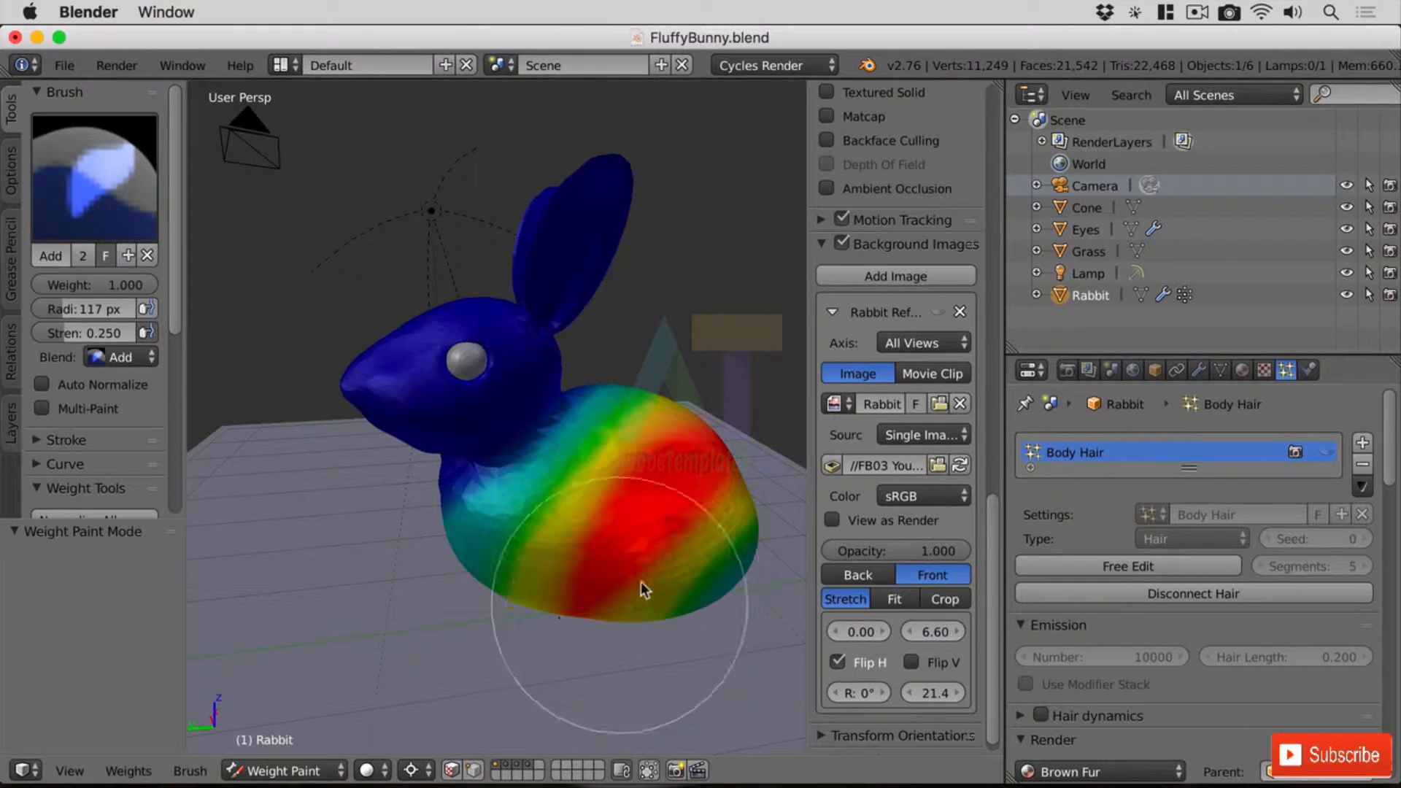
Set the brush strength to 1 and paint the rabbit's hindquarters to full weight
{"action": "left_click", "coordinate": [60, 337]}
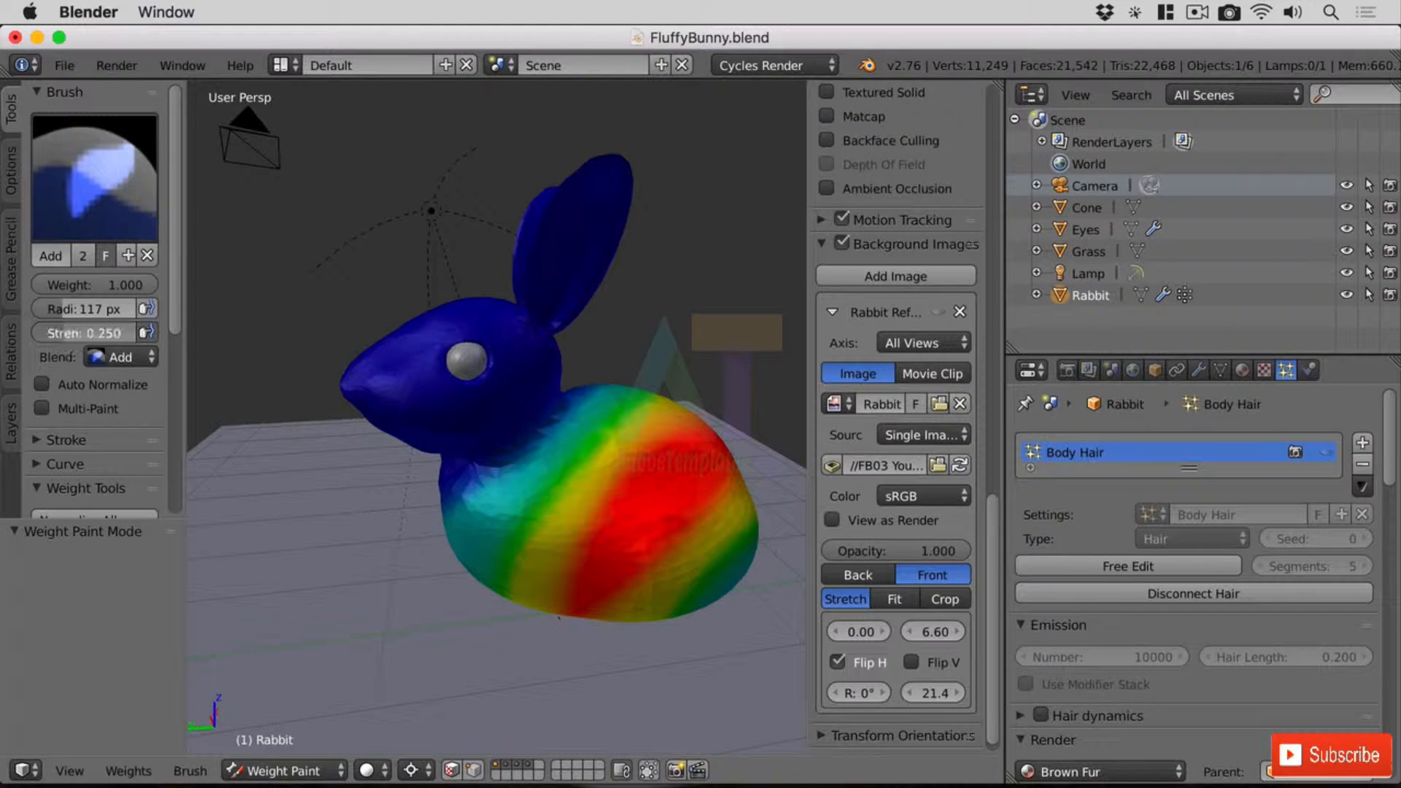
{"action": "type", "text": "1"}
{"action": "key", "text": "Return"}
{"action": "mouse_move", "coordinate": [694, 620]}
{"action": "left_mouse_down"}
{"action": "mouse_move", "coordinate": [650, 627]}
{"action": "mouse_move", "coordinate": [749, 524]}
{"action": "mouse_move", "coordinate": [649, 684]}
{"action": "mouse_move", "coordinate": [691, 630]}
{"action": "mouse_move", "coordinate": [670, 658]}
{"action": "mouse_move", "coordinate": [685, 632]}
{"action": "mouse_move", "coordinate": [672, 569]}
{"action": "mouse_move", "coordinate": [588, 511]}
{"action": "mouse_move", "coordinate": [572, 546]}
{"action": "left_mouse_up"}
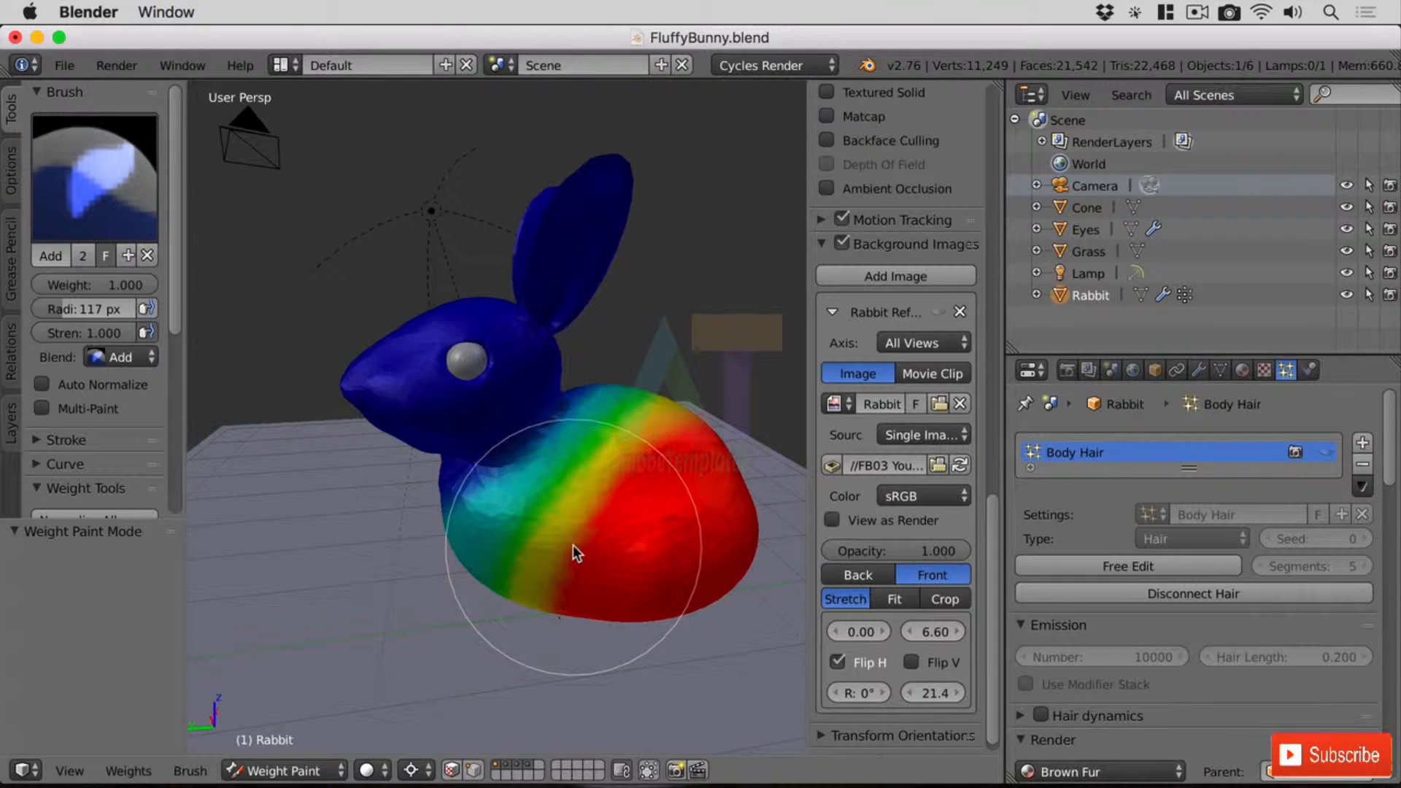
Set the brush radius to 35 px and its strength to 1
{"action": "key", "text": "f"}
{"action": "left_click", "coordinate": [473, 511]}
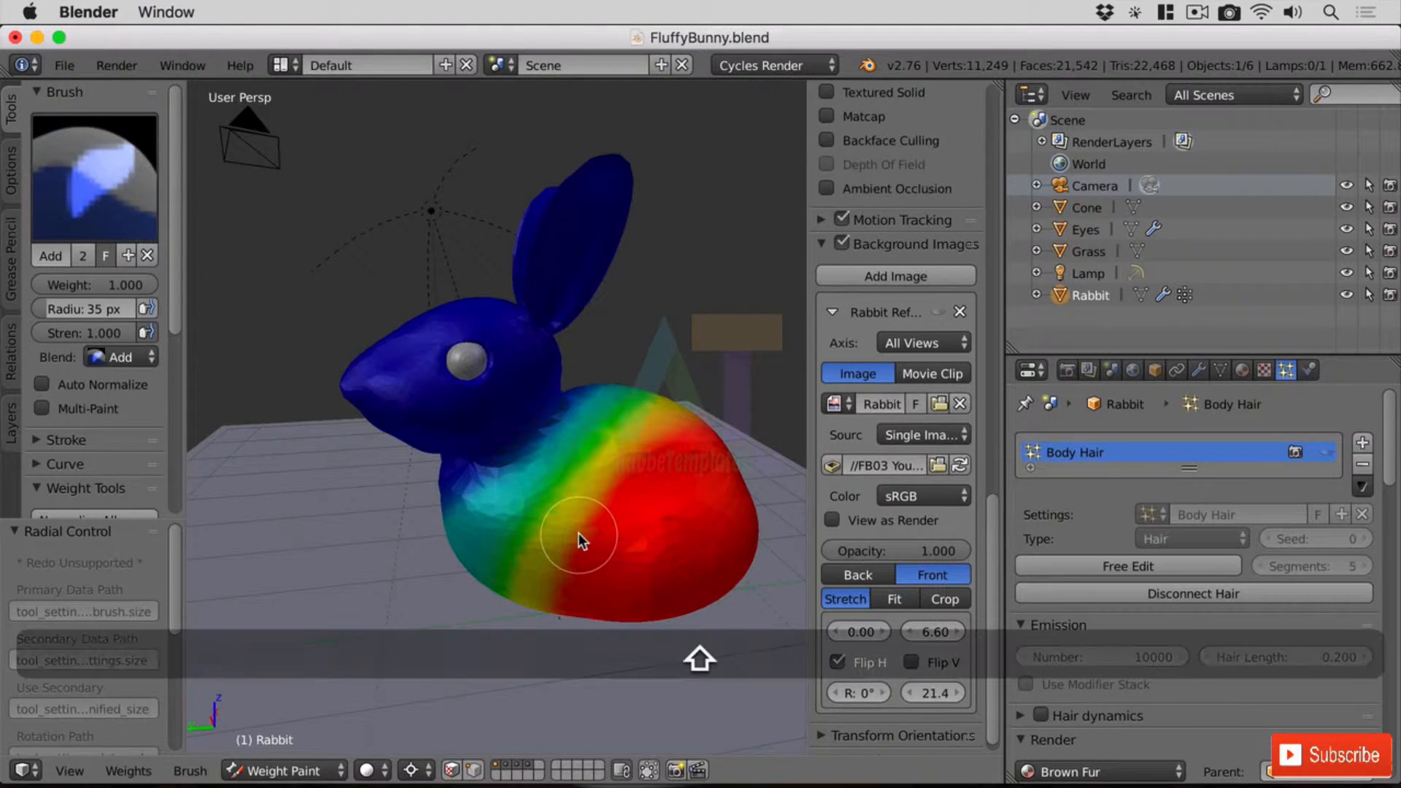
{"action": "key", "text": "shift+f"}
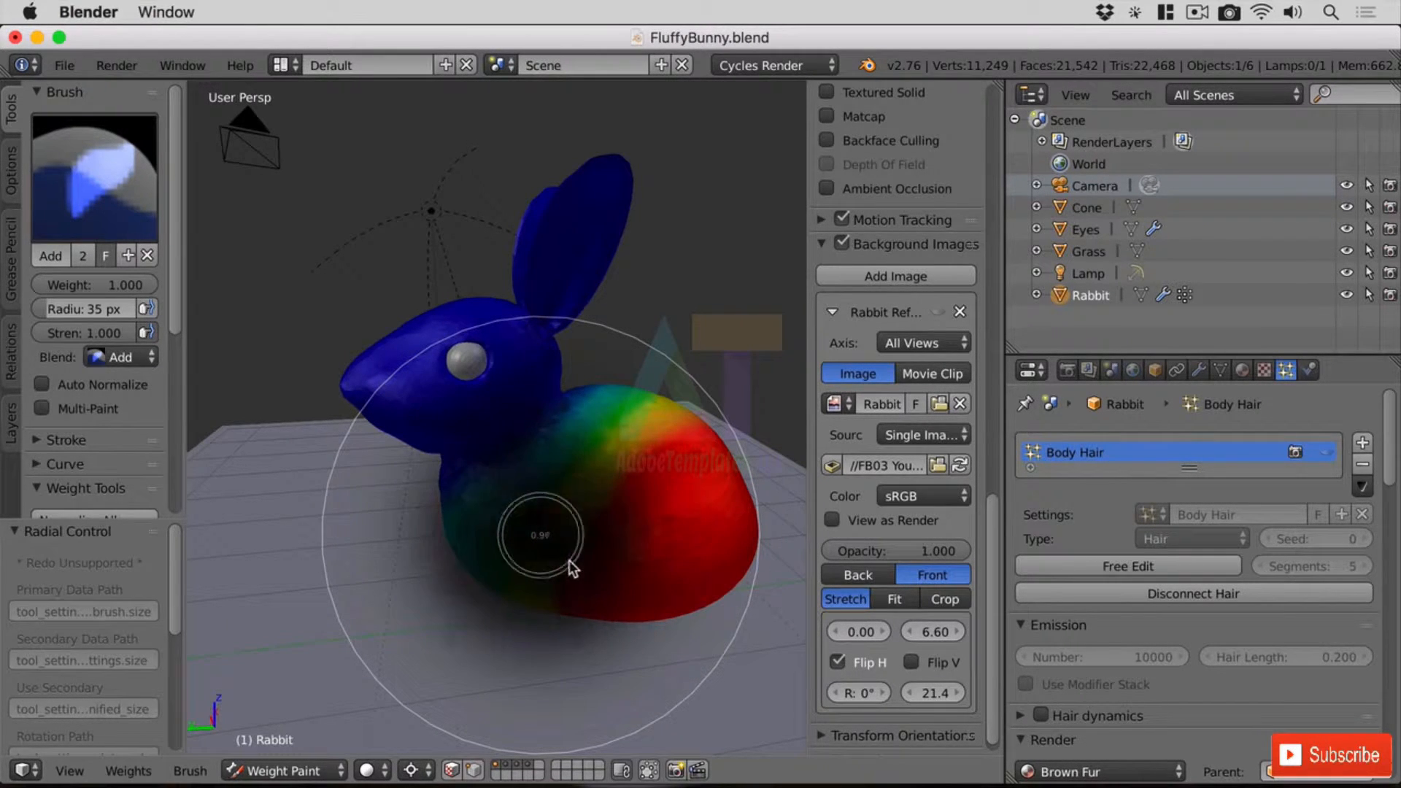
{"action": "left_click", "coordinate": [552, 564]}
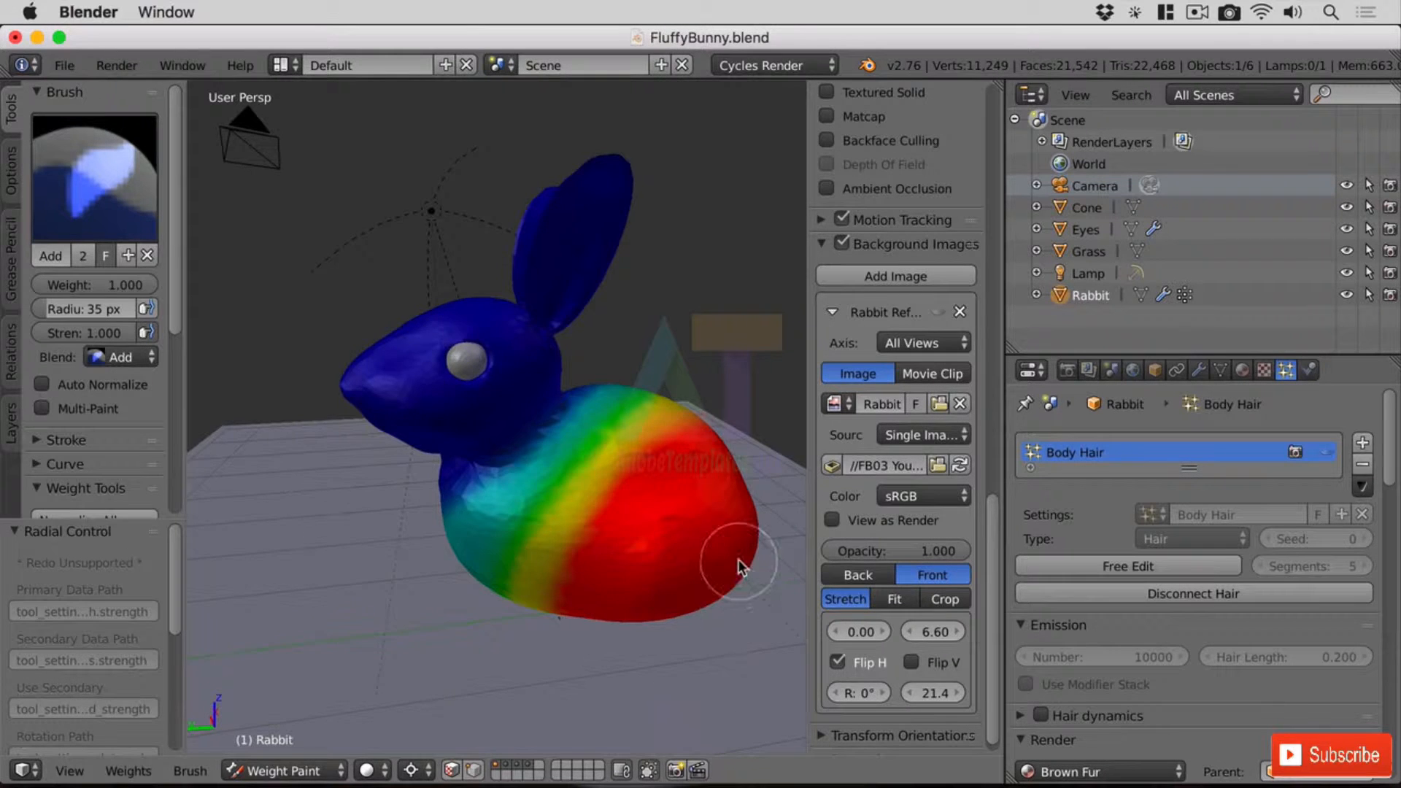
Paint full weight over the rabbit's other side in right view, following the neckline from the back to the chest
{"action": "middle_click_drag", "start_coordinate": [738, 562], "coordinate": [475, 505]}
{"action": "scroll", "coordinate": [492, 620], "scroll_direction": "down", "scroll_amount": 2}
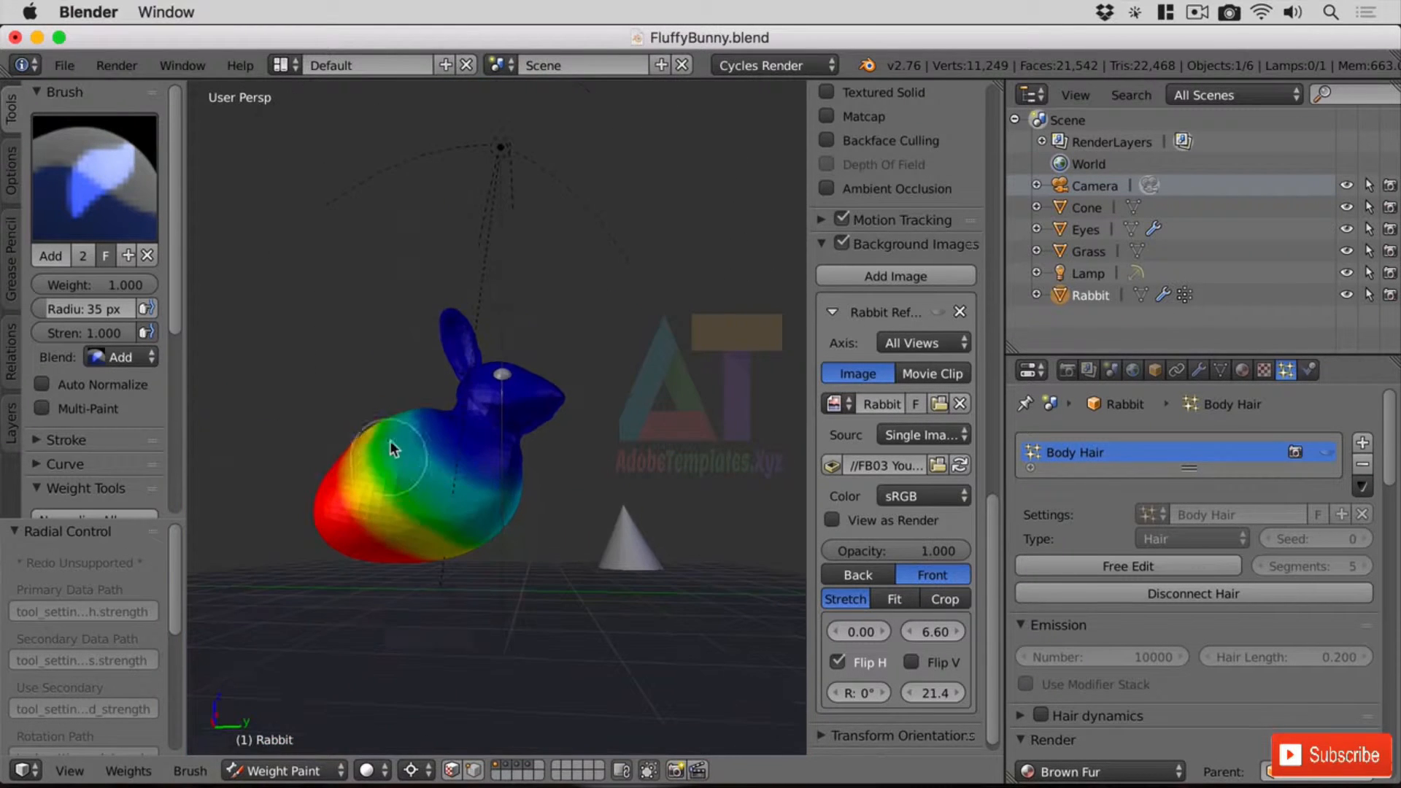
{"action": "left_click_drag", "start_coordinate": [390, 440], "coordinate": [416, 561]}
{"action": "mouse_move", "coordinate": [379, 605]}
{"action": "middle_mouse_down"}
{"action": "mouse_move", "coordinate": [654, 629]}
{"action": "mouse_move", "coordinate": [663, 638]}
{"action": "mouse_move", "coordinate": [626, 674]}
{"action": "mouse_move", "coordinate": [654, 603]}
{"action": "mouse_move", "coordinate": [652, 629]}
{"action": "middle_mouse_up"}
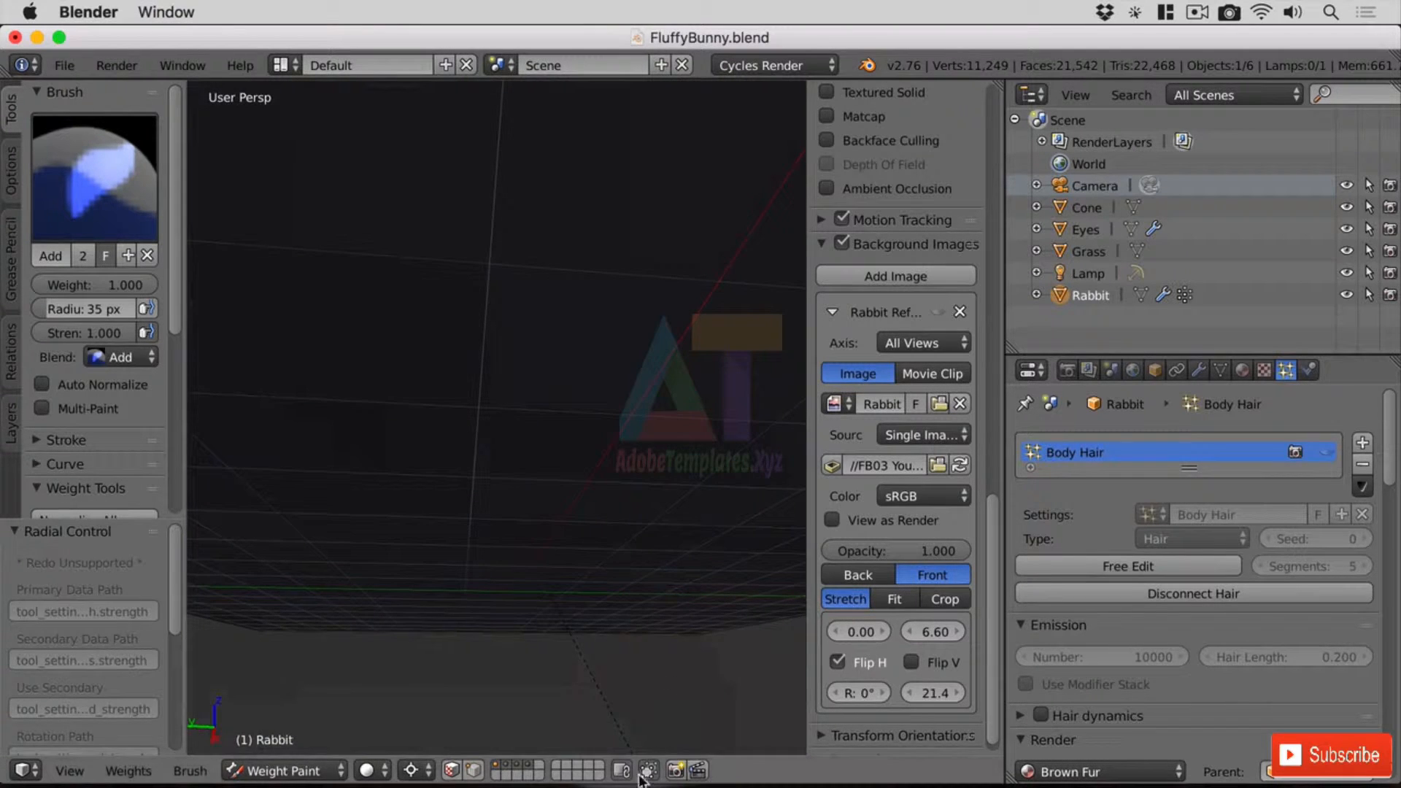
{"action": "middle_click_drag", "start_coordinate": [668, 510], "coordinate": [669, 554]}
{"action": "scroll", "coordinate": [669, 553], "scroll_direction": "up", "scroll_amount": 6}
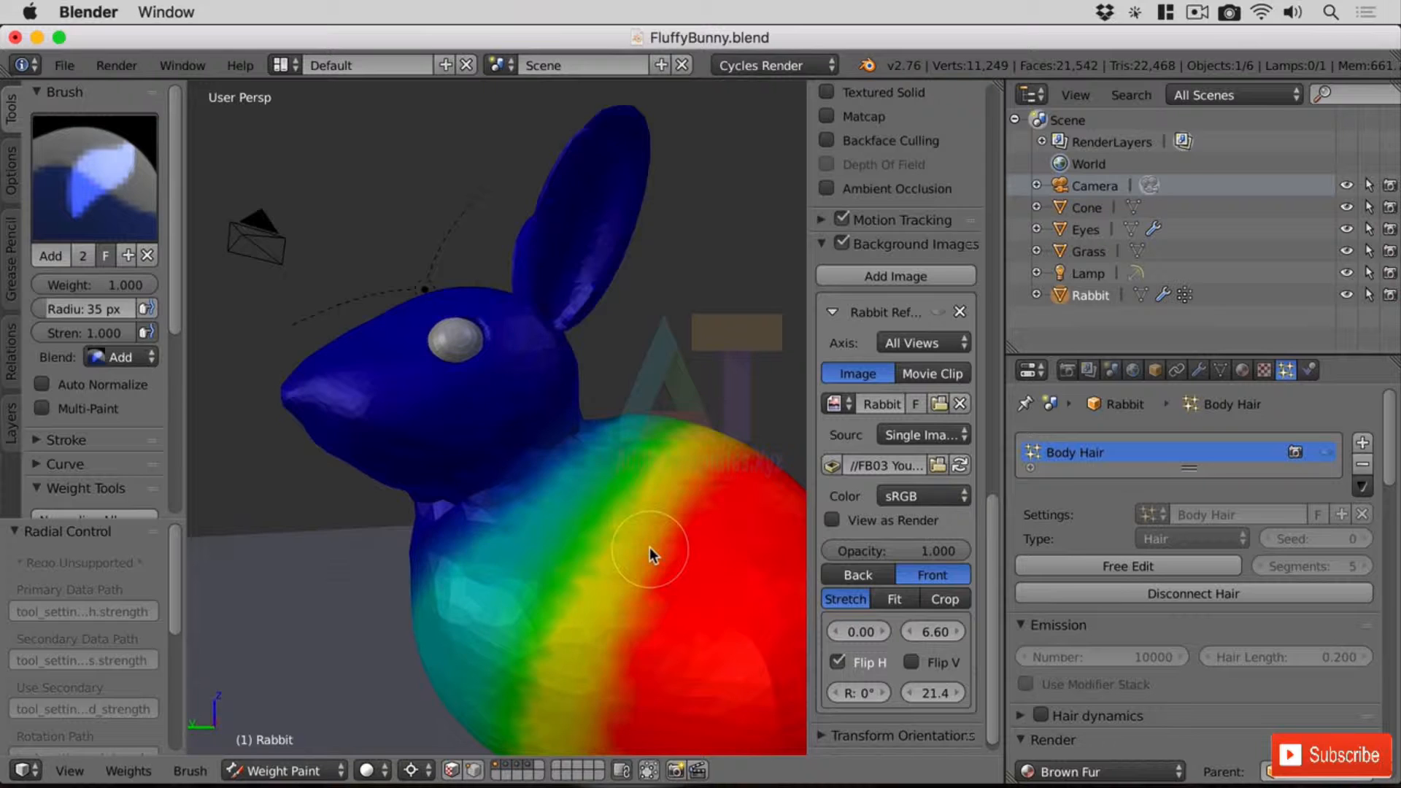
{"action": "key", "text": "KP_3"}
{"action": "mouse_move", "coordinate": [268, 513]}
{"action": "left_mouse_down"}
{"action": "mouse_move", "coordinate": [253, 482]}
{"action": "mouse_move", "coordinate": [195, 480]}
{"action": "mouse_move", "coordinate": [293, 428]}
{"action": "mouse_move", "coordinate": [406, 571]}
{"action": "mouse_move", "coordinate": [394, 528]}
{"action": "mouse_move", "coordinate": [599, 571]}
{"action": "mouse_move", "coordinate": [315, 479]}
{"action": "mouse_move", "coordinate": [591, 557]}
{"action": "mouse_move", "coordinate": [362, 506]}
{"action": "mouse_move", "coordinate": [314, 424]}
{"action": "mouse_move", "coordinate": [390, 514]}
{"action": "mouse_move", "coordinate": [573, 569]}
{"action": "mouse_move", "coordinate": [464, 617]}
{"action": "mouse_move", "coordinate": [313, 470]}
{"action": "mouse_move", "coordinate": [519, 520]}
{"action": "left_mouse_up"}
Enlarge the brush radius to 149 px and fill the rest of the rabbit's body below the neck with full weight
{"action": "key", "text": "f"}
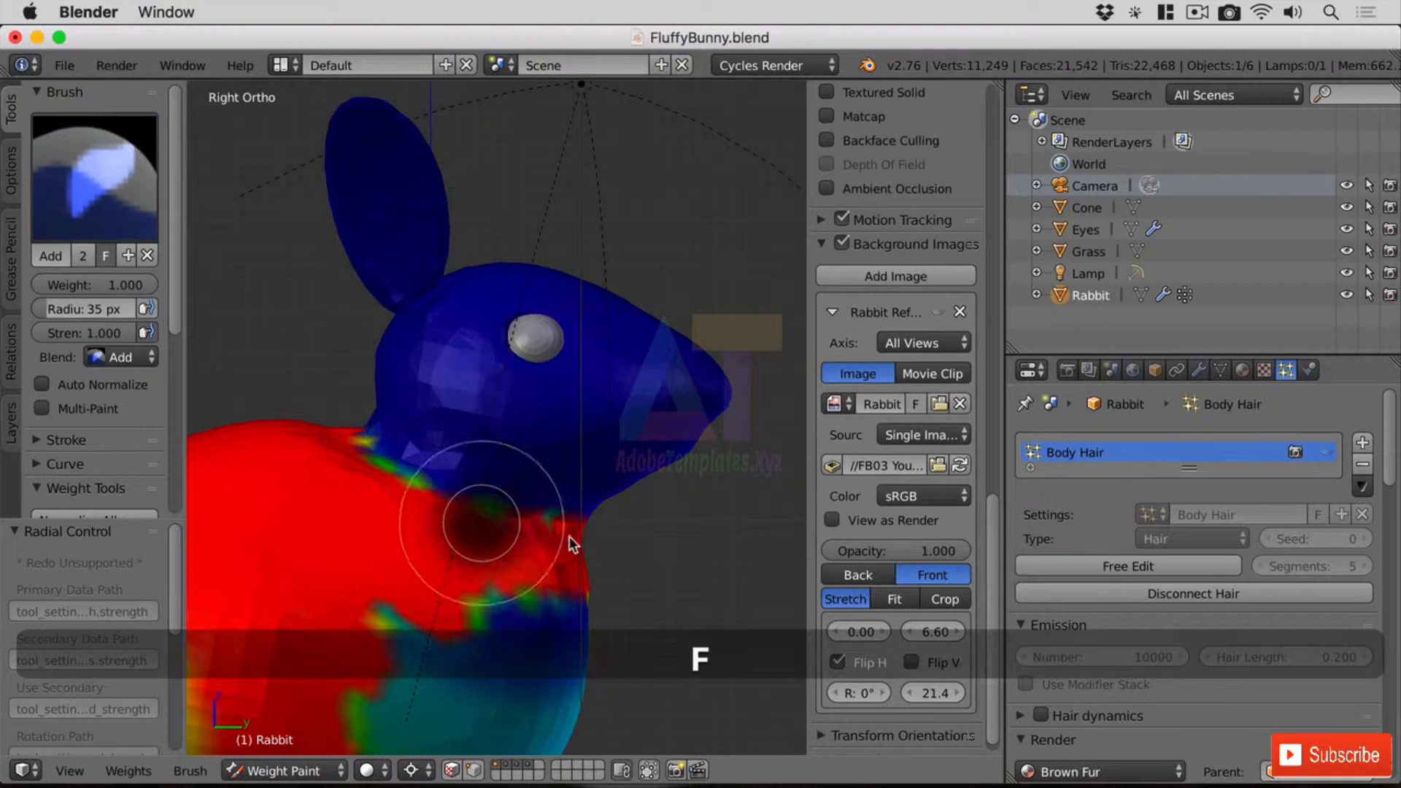
{"action": "left_click", "coordinate": [637, 566]}
{"action": "middle_click_drag", "start_coordinate": [509, 607], "coordinate": [694, 315], "text": "shift"}
{"action": "mouse_move", "coordinate": [697, 322]}
{"action": "left_mouse_down"}
{"action": "mouse_move", "coordinate": [604, 494]}
{"action": "mouse_move", "coordinate": [629, 410]}
{"action": "mouse_move", "coordinate": [712, 402]}
{"action": "mouse_move", "coordinate": [270, 196]}
{"action": "mouse_move", "coordinate": [329, 405]}
{"action": "left_mouse_up"}
Set the brush radius to 49 px and paint full weight into the partly weighted patches along one side of the rabbit's neckline
{"action": "scroll", "coordinate": [389, 487], "scroll_direction": "down", "scroll_amount": 5}
{"action": "middle_click_drag", "start_coordinate": [389, 487], "coordinate": [505, 464]}
{"action": "scroll", "coordinate": [506, 459], "scroll_direction": "up", "scroll_amount": 2}
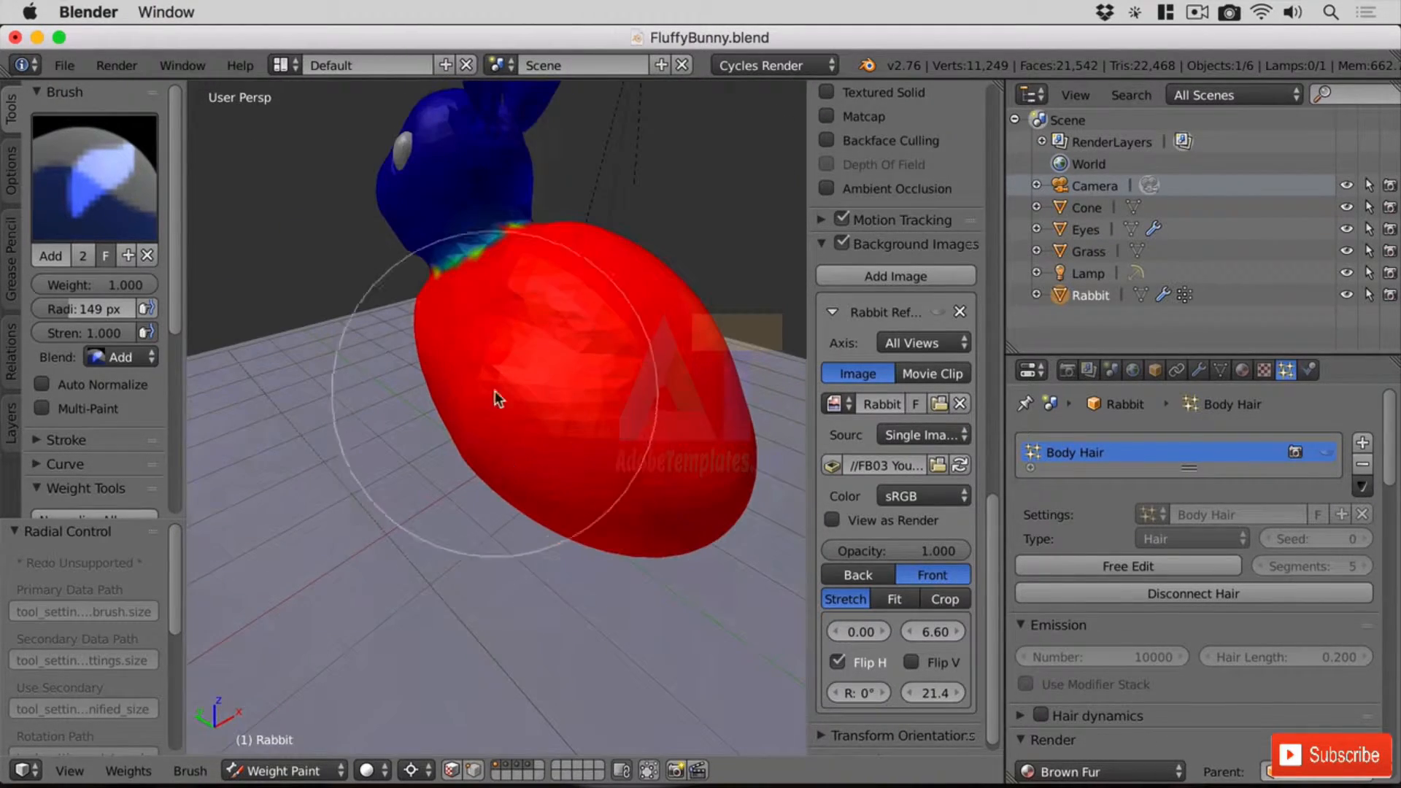
{"action": "scroll", "coordinate": [506, 257], "scroll_direction": "up", "scroll_amount": 4}
{"action": "scroll", "coordinate": [506, 257], "scroll_direction": "up", "scroll_amount": 1}
{"action": "middle_click_drag", "start_coordinate": [471, 301], "coordinate": [603, 481], "text": "shift"}
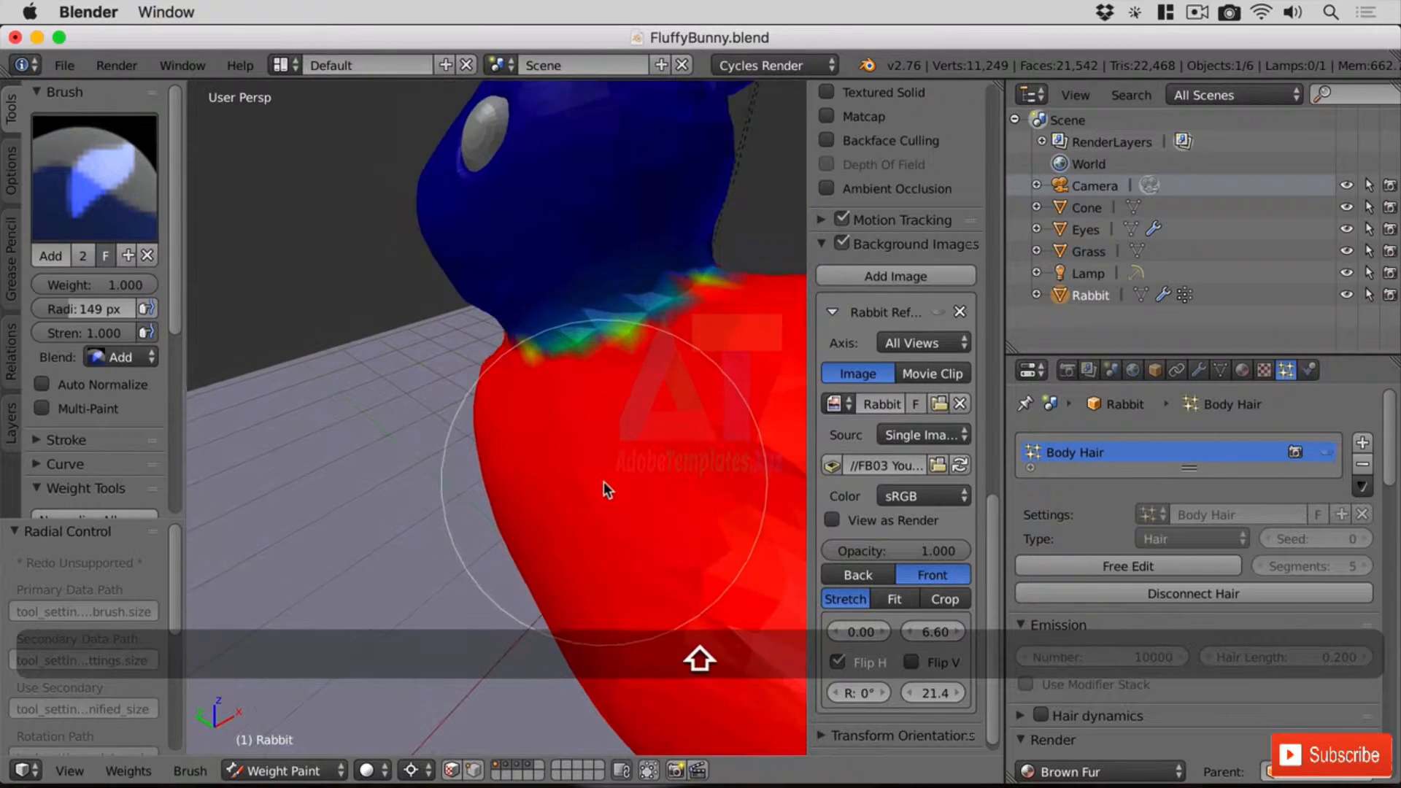
{"action": "key", "text": "f"}
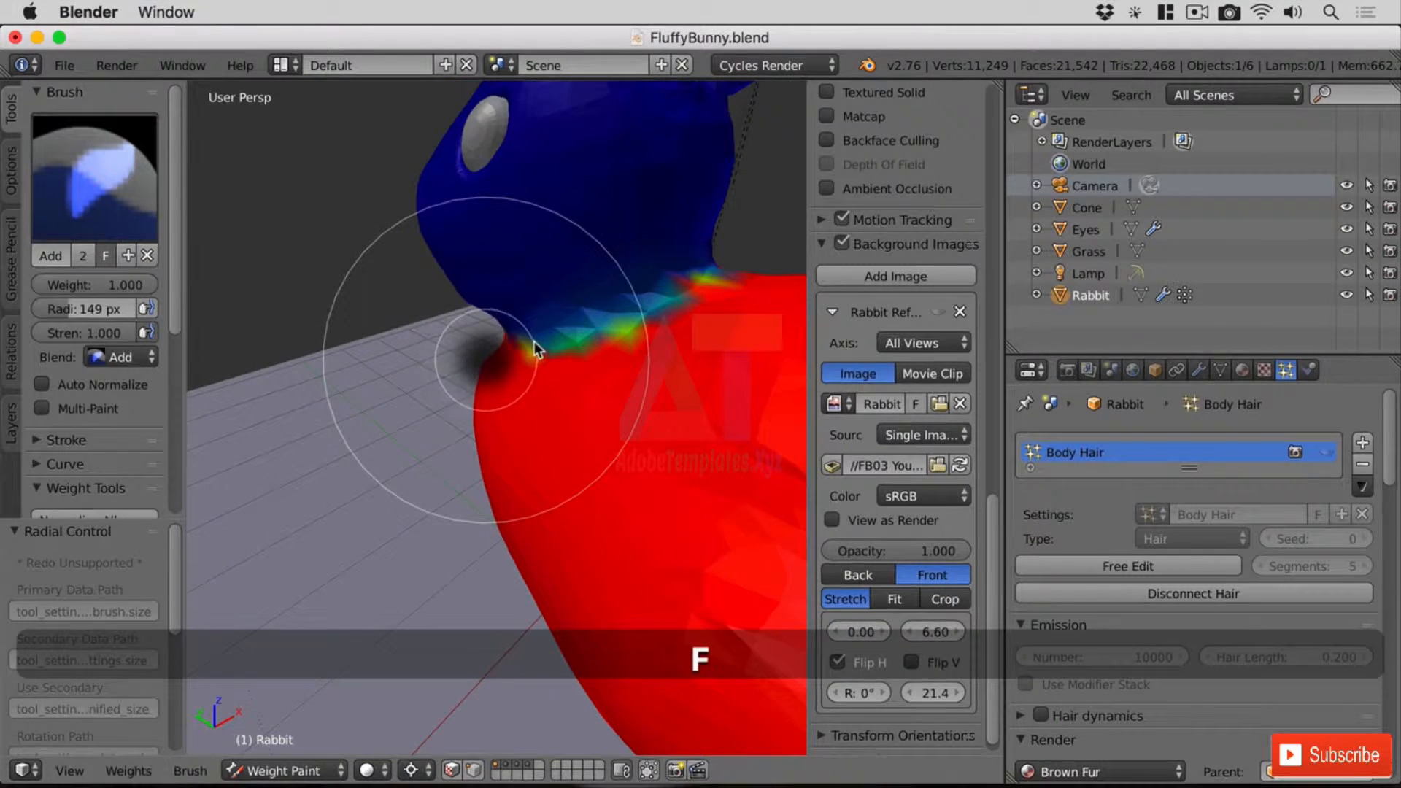
{"action": "left_click", "coordinate": [540, 350]}
{"action": "middle_click_drag", "start_coordinate": [560, 376], "coordinate": [577, 446]}
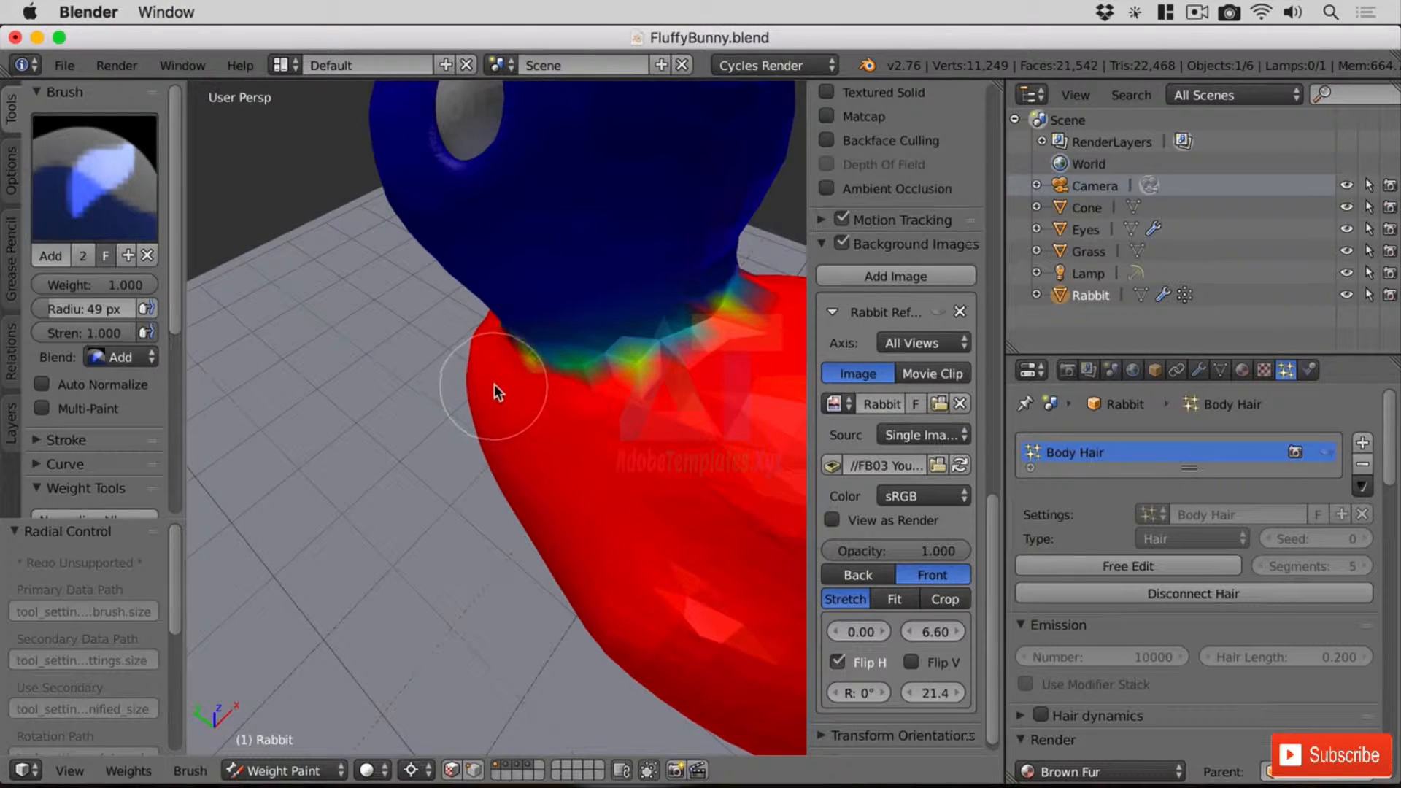
{"action": "mouse_move", "coordinate": [493, 384]}
{"action": "left_mouse_down"}
{"action": "mouse_move", "coordinate": [613, 397]}
{"action": "mouse_move", "coordinate": [713, 371]}
{"action": "mouse_move", "coordinate": [579, 391]}
{"action": "mouse_move", "coordinate": [735, 353]}
{"action": "mouse_move", "coordinate": [492, 397]}
{"action": "mouse_move", "coordinate": [660, 521]}
{"action": "left_mouse_up"}
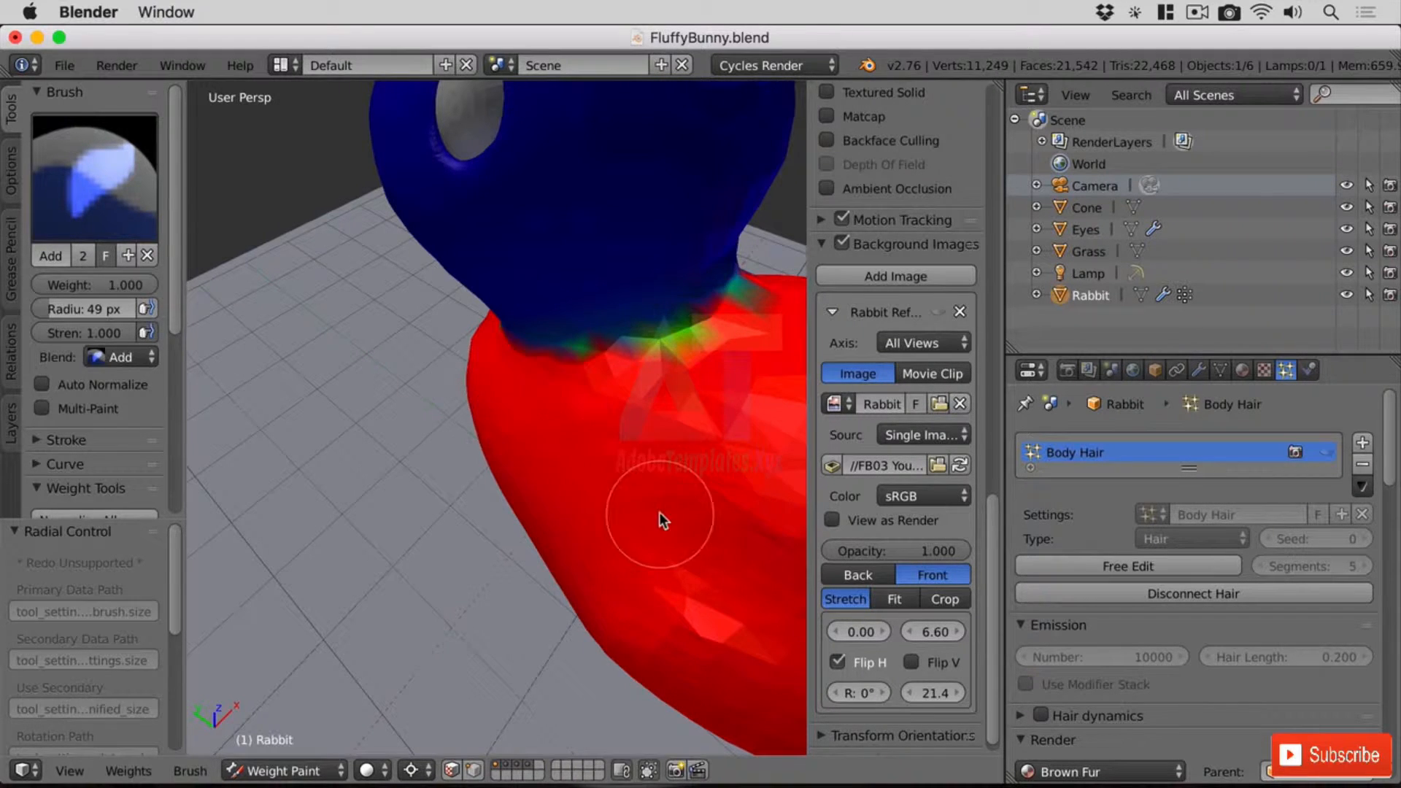
Paint full weight along the neckline on the opposite side of the rabbit and check the body coverage
{"action": "middle_click_drag", "start_coordinate": [659, 517], "coordinate": [402, 496]}
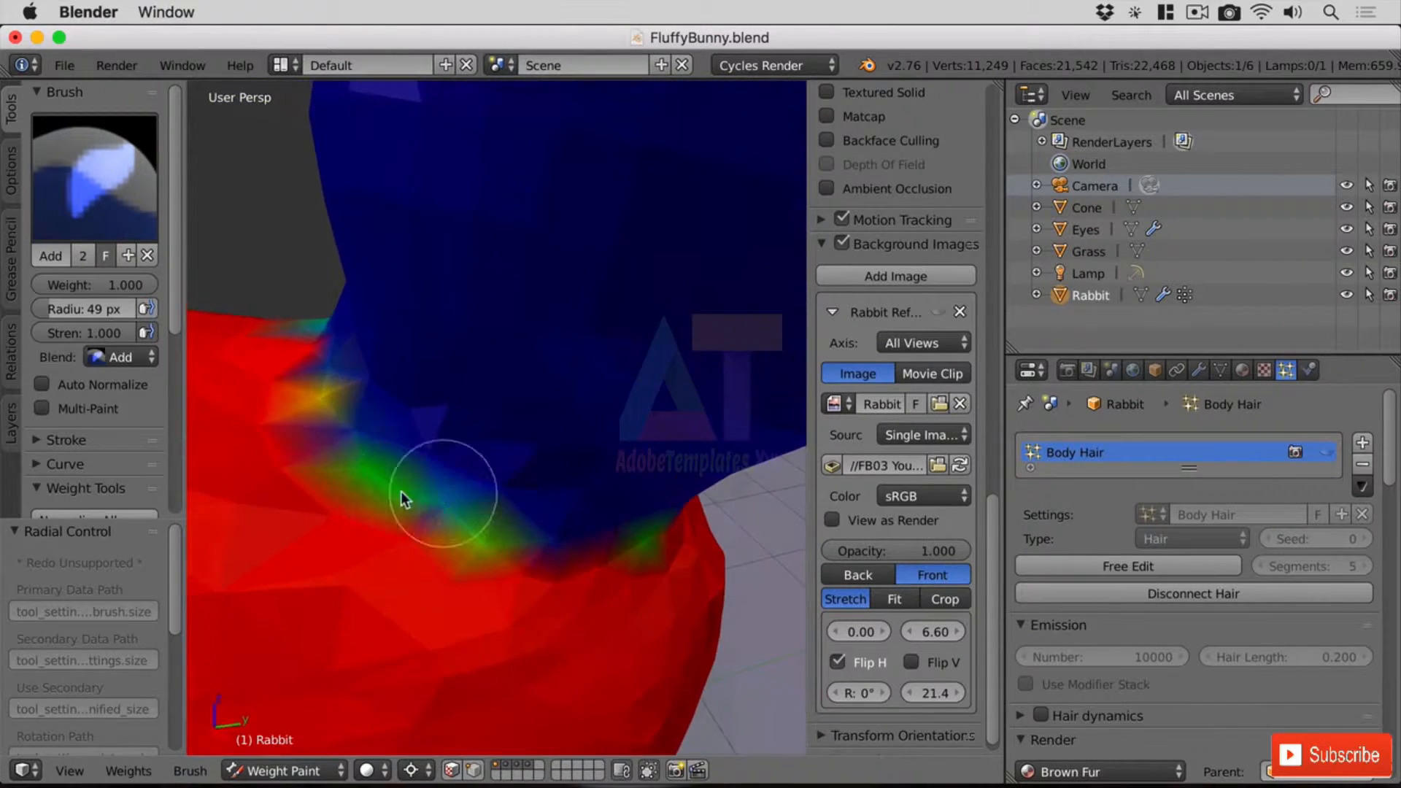
{"action": "mouse_move", "coordinate": [401, 492]}
{"action": "left_mouse_down"}
{"action": "mouse_move", "coordinate": [511, 562]}
{"action": "mouse_move", "coordinate": [557, 569]}
{"action": "mouse_move", "coordinate": [274, 419]}
{"action": "mouse_move", "coordinate": [291, 431]}
{"action": "left_mouse_up"}
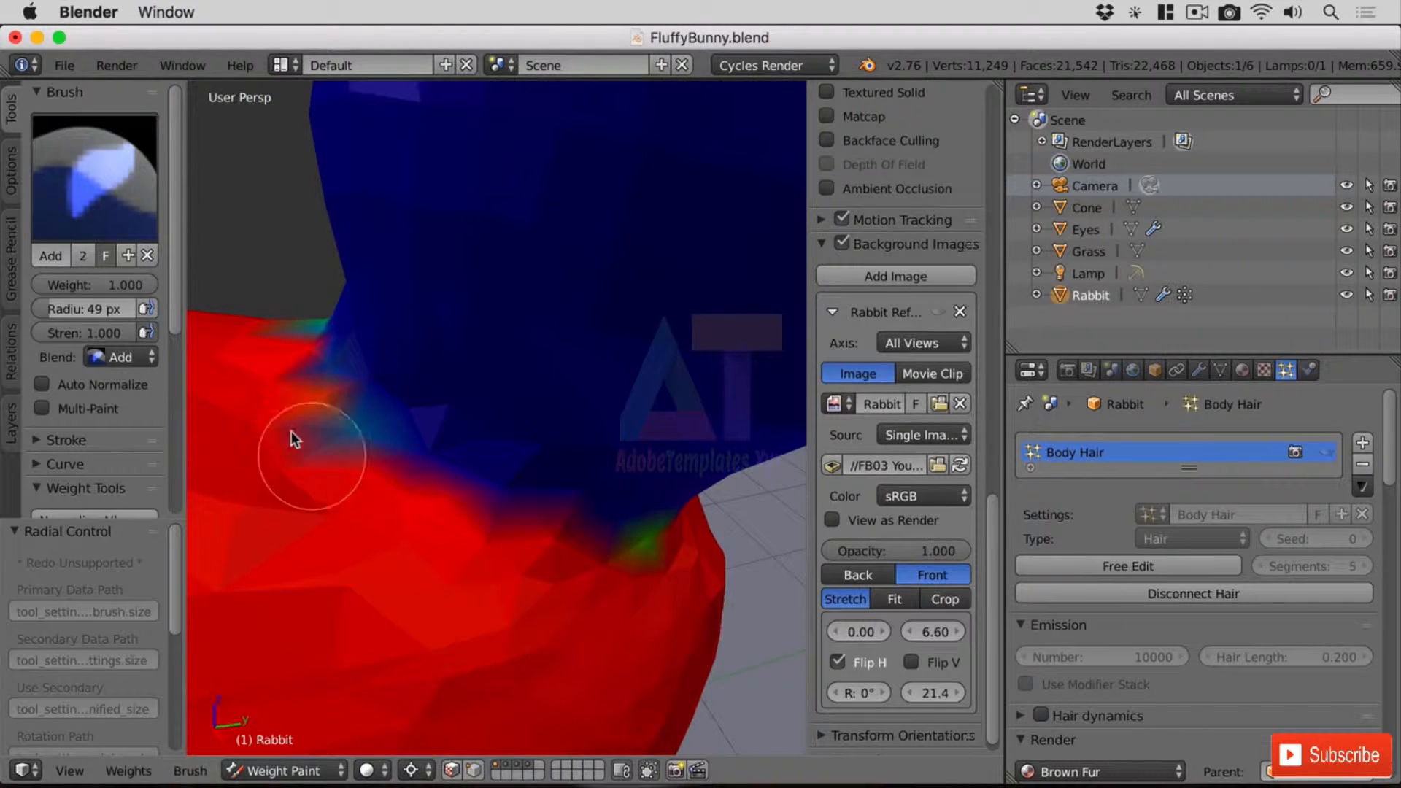
{"action": "middle_click_drag", "start_coordinate": [667, 579], "coordinate": [646, 607]}
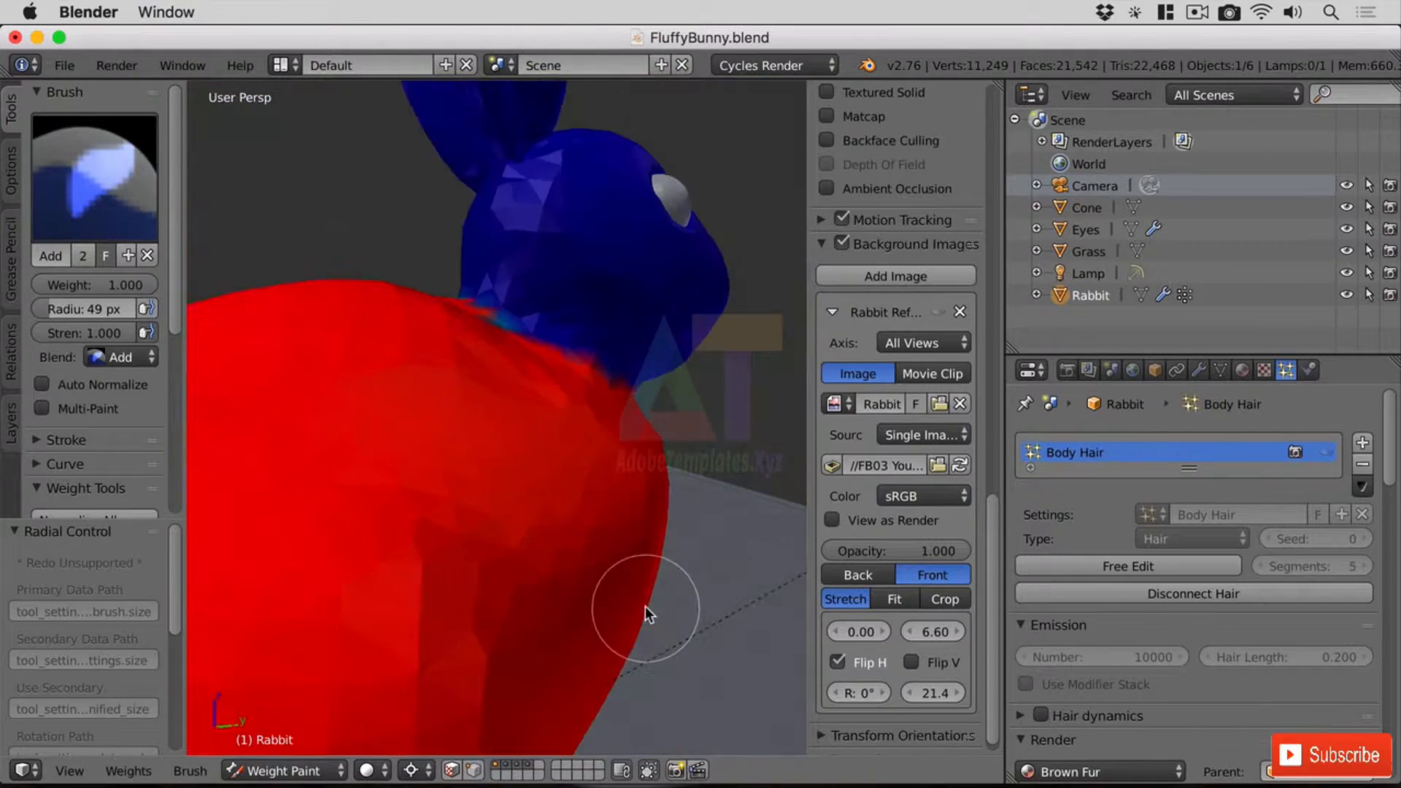
{"action": "scroll", "coordinate": [645, 607], "scroll_direction": "down", "scroll_amount": 4}
{"action": "middle_click_drag", "start_coordinate": [639, 488], "coordinate": [610, 484]}
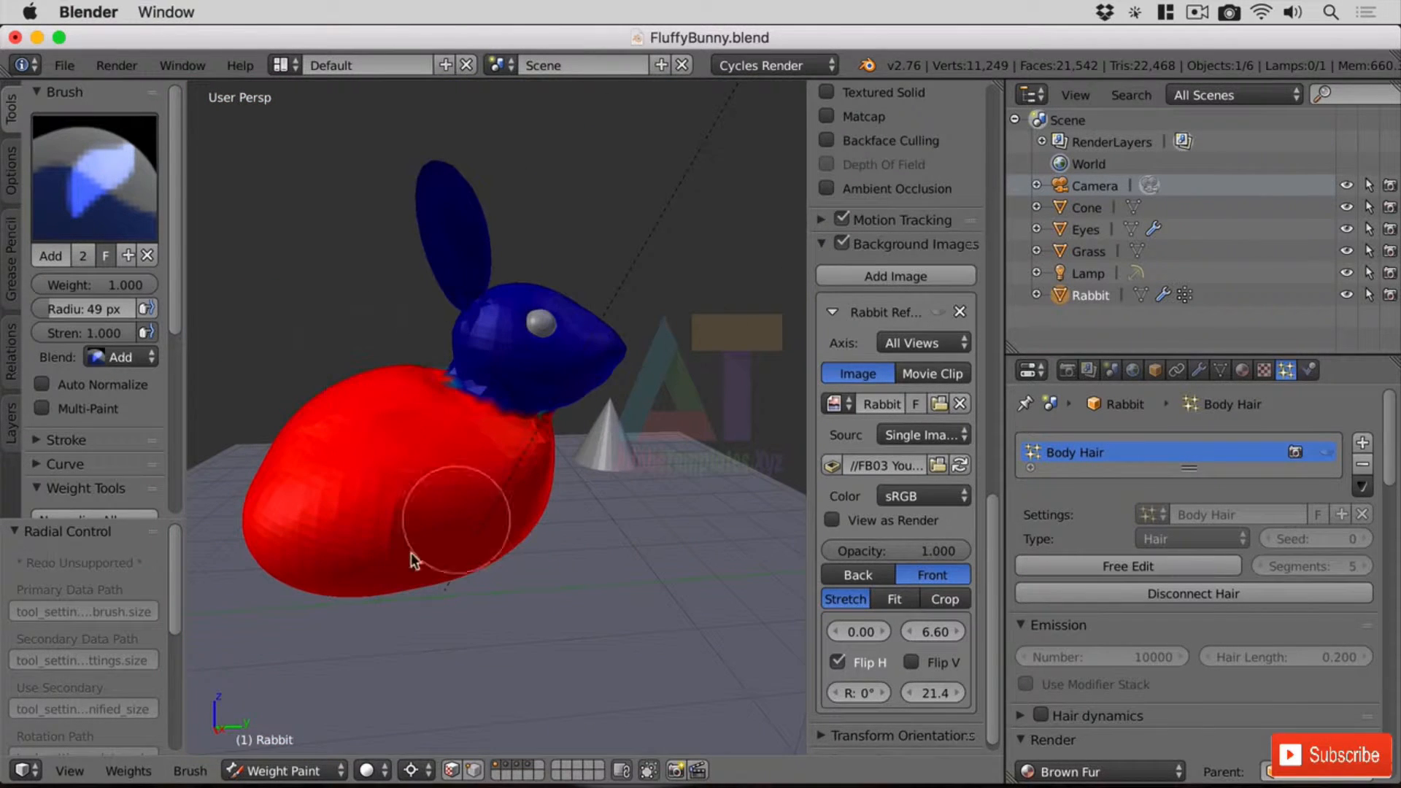
Add a second vertex group to the rabbit mesh, compare its weights with the Body group's, and leave Body active
{"action": "left_click", "coordinate": [1221, 370]}
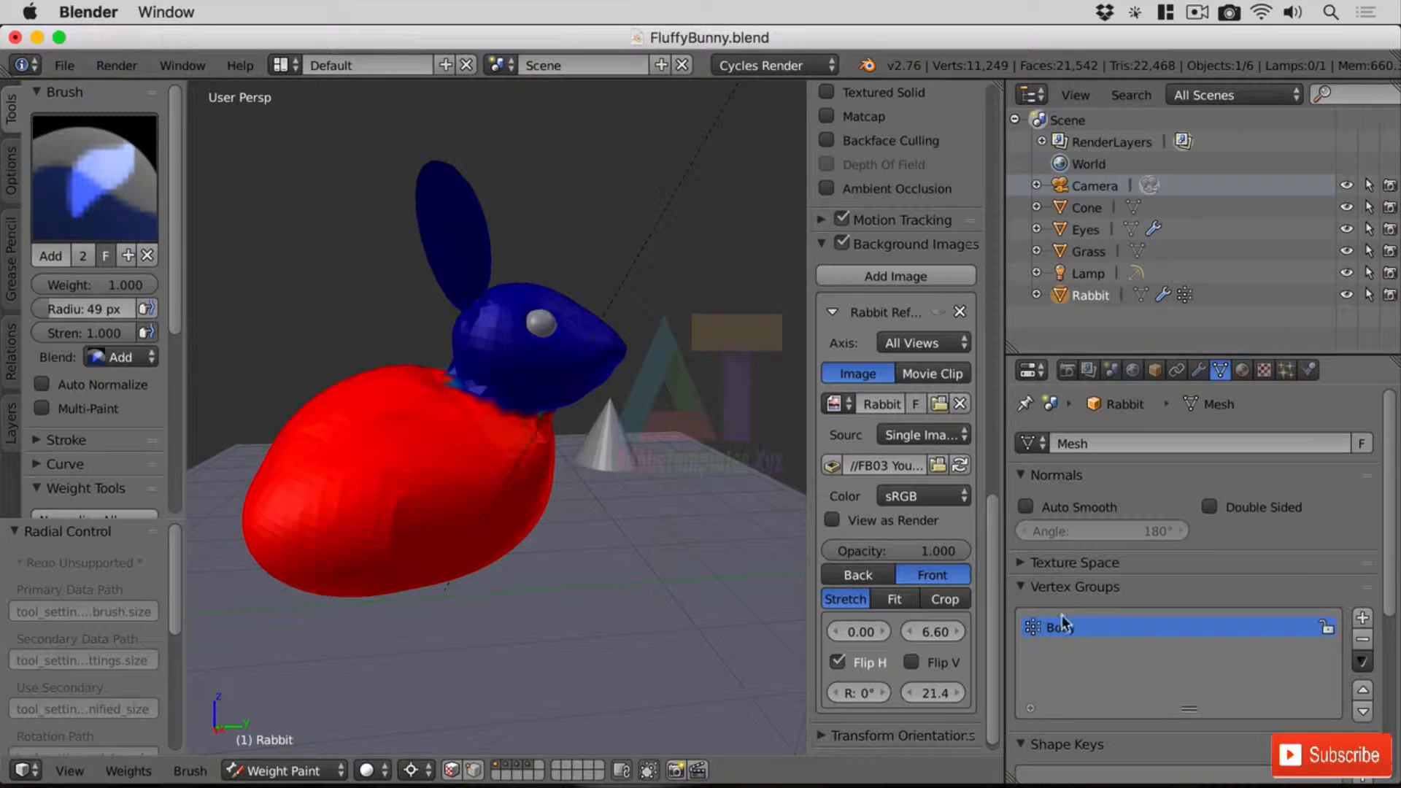
{"action": "left_click", "coordinate": [1362, 618]}
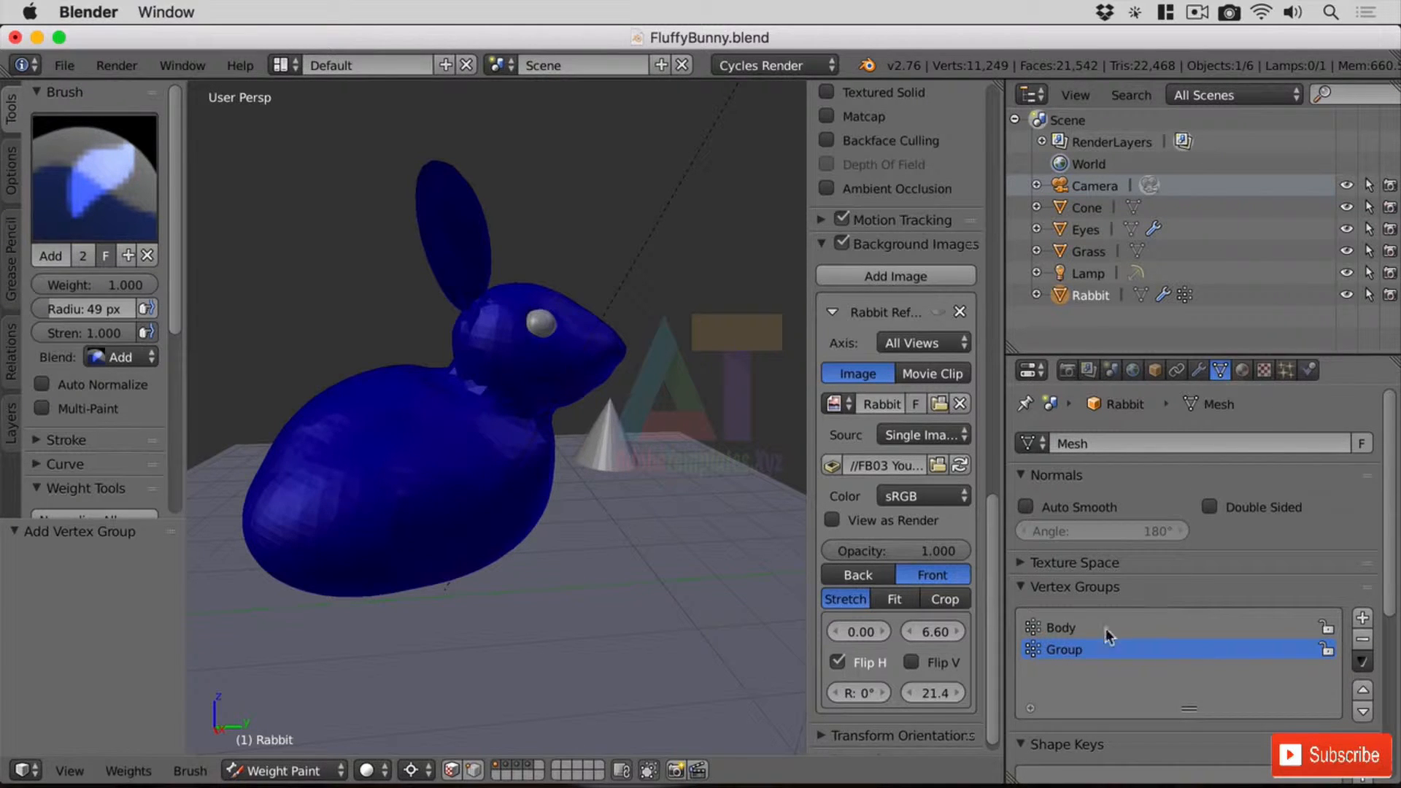
{"action": "left_click", "coordinate": [1062, 628]}
{"action": "left_click", "coordinate": [1069, 649]}
{"action": "left_click", "coordinate": [1064, 628]}
{"action": "left_click", "coordinate": [1072, 649]}
{"action": "left_click", "coordinate": [1068, 627]}
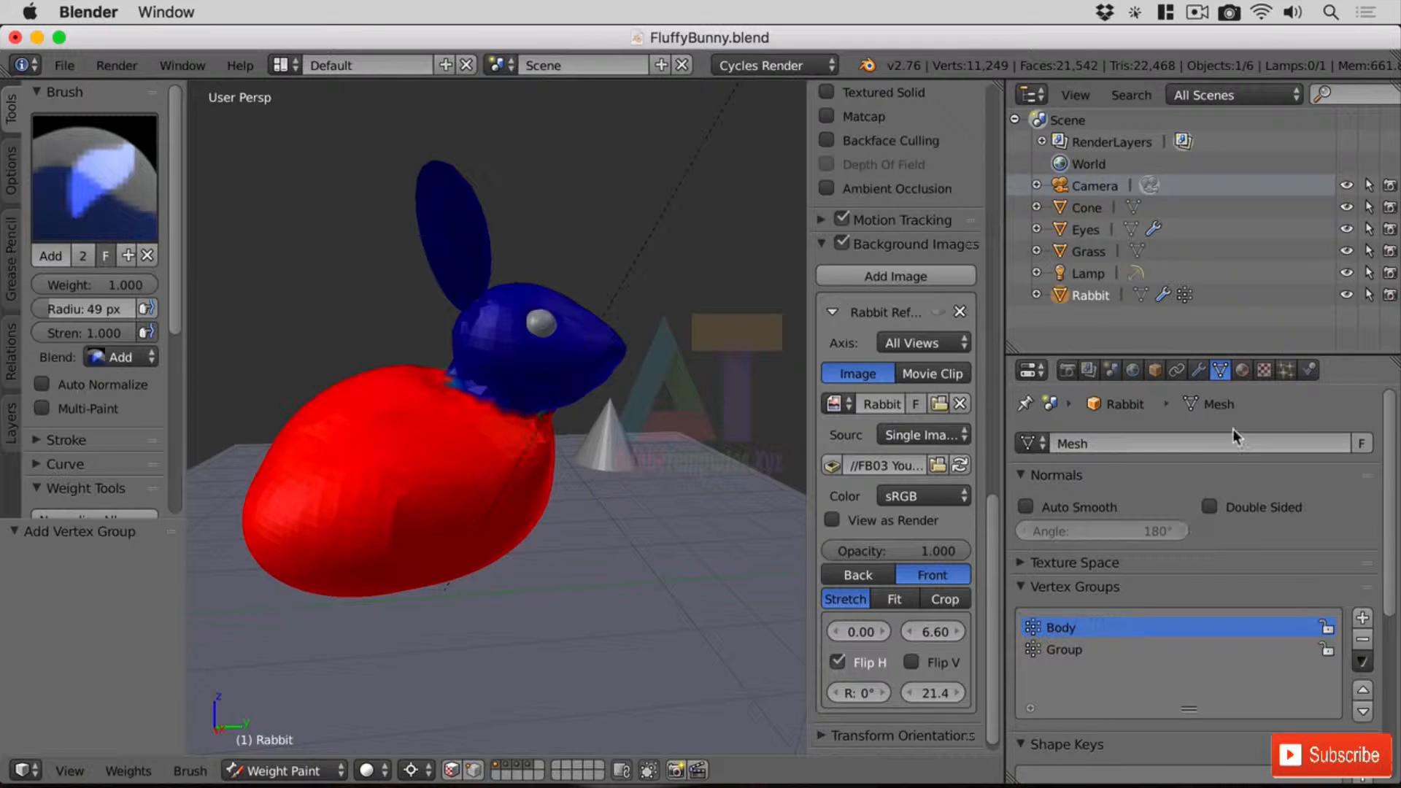
Assign the Body vertex group to control the density of the Body Hair particle system
{"action": "left_click", "coordinate": [1288, 371]}
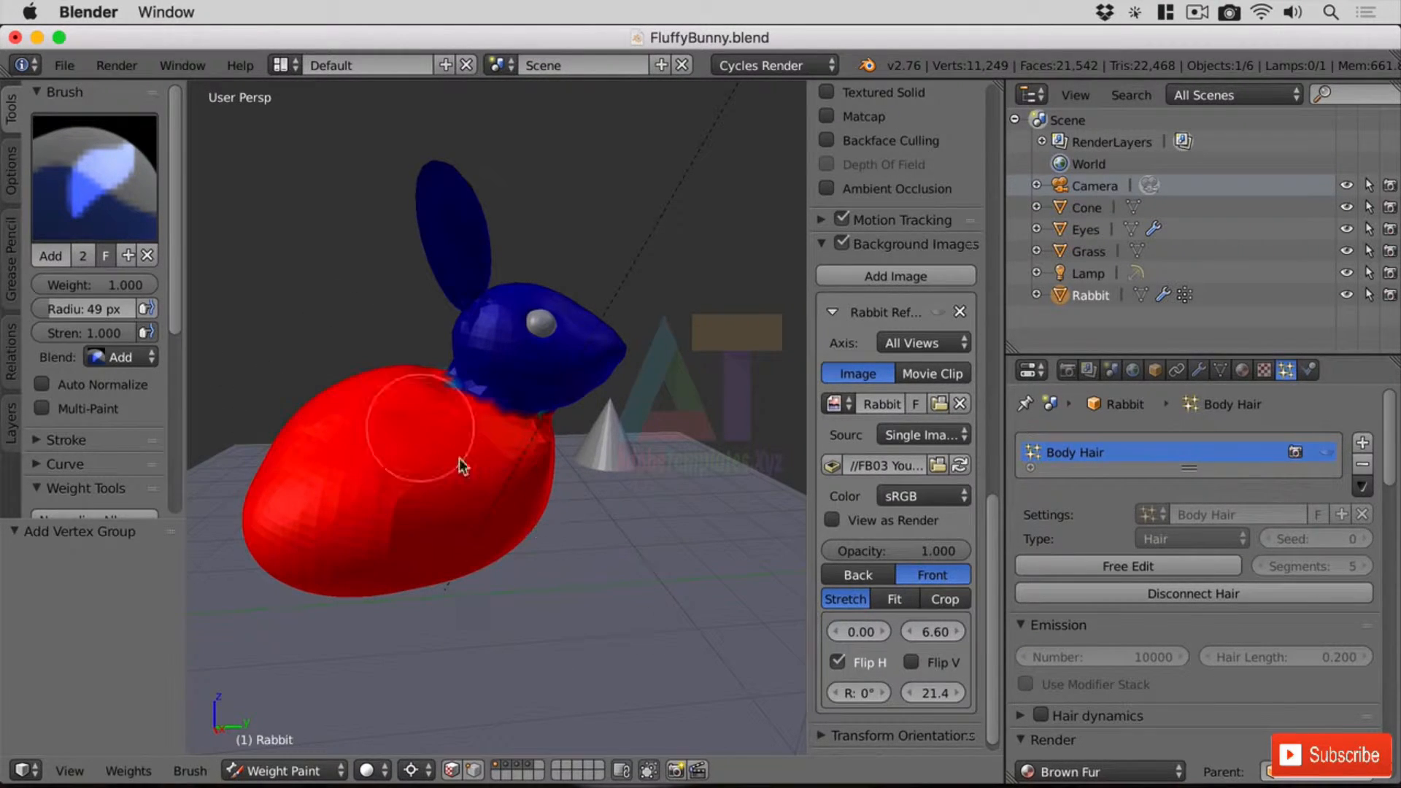
{"action": "scroll", "coordinate": [1175, 591], "scroll_direction": "down", "scroll_amount": 6}
{"action": "scroll", "coordinate": [1176, 593], "scroll_direction": "down", "scroll_amount": 15}
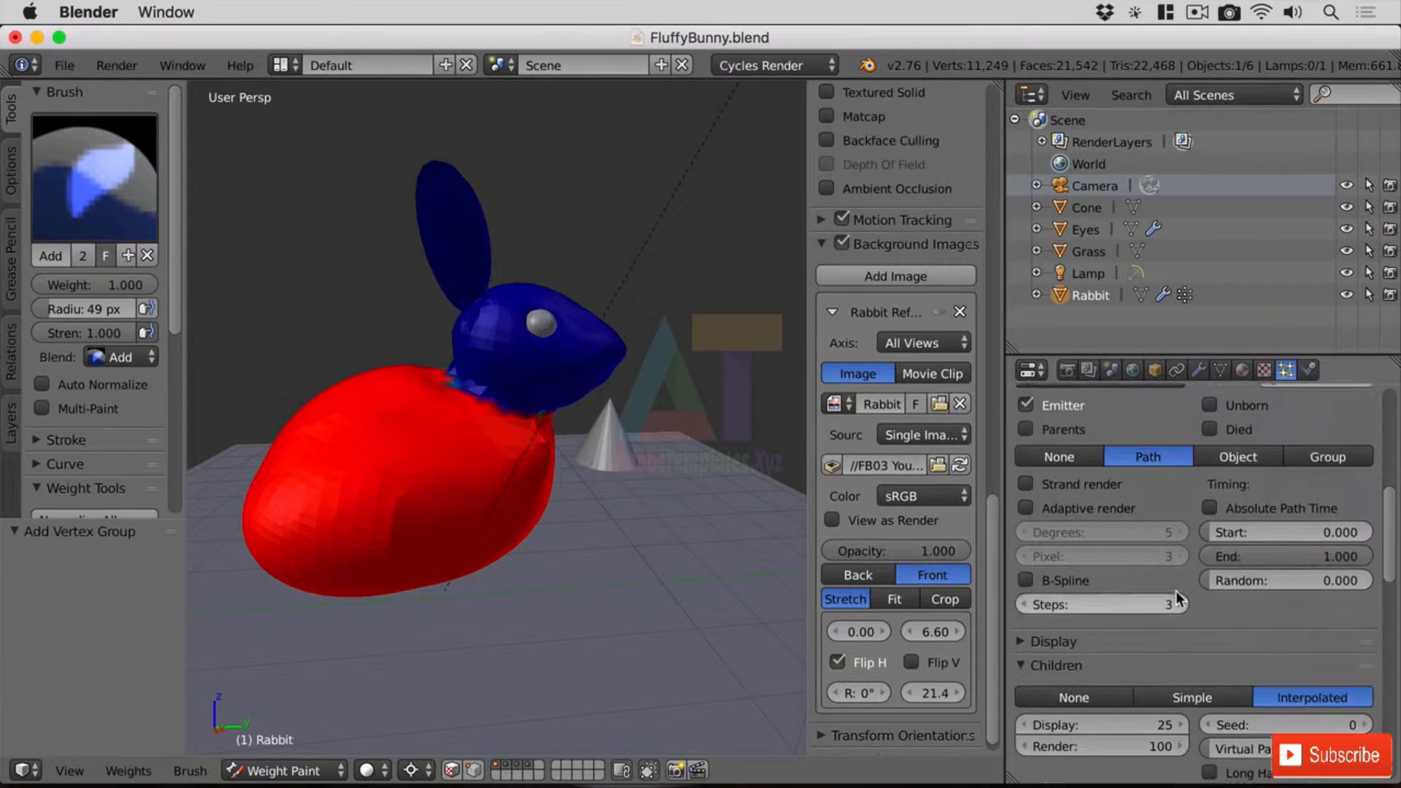
{"action": "scroll", "coordinate": [1176, 590], "scroll_direction": "down", "scroll_amount": 7}
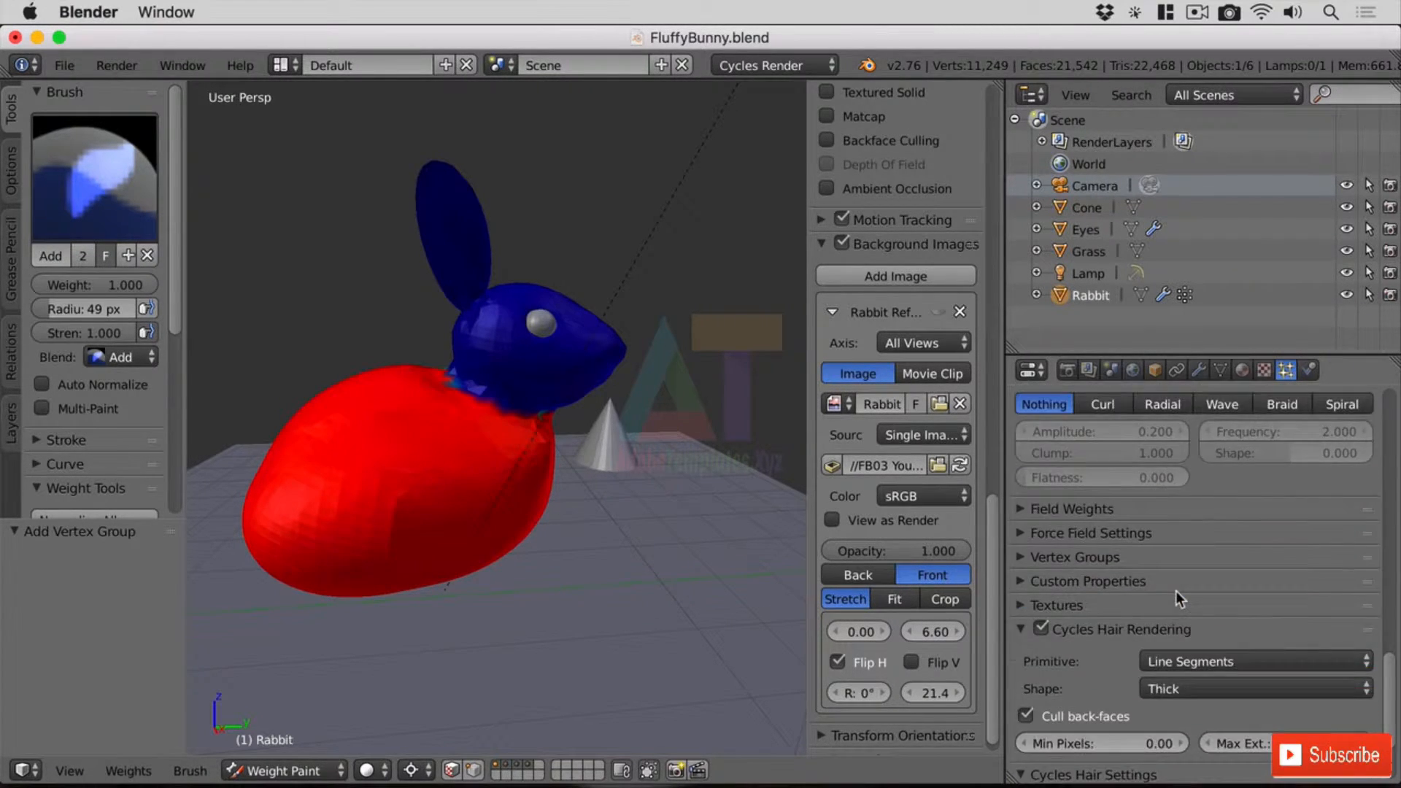
{"action": "left_click", "coordinate": [1018, 448]}
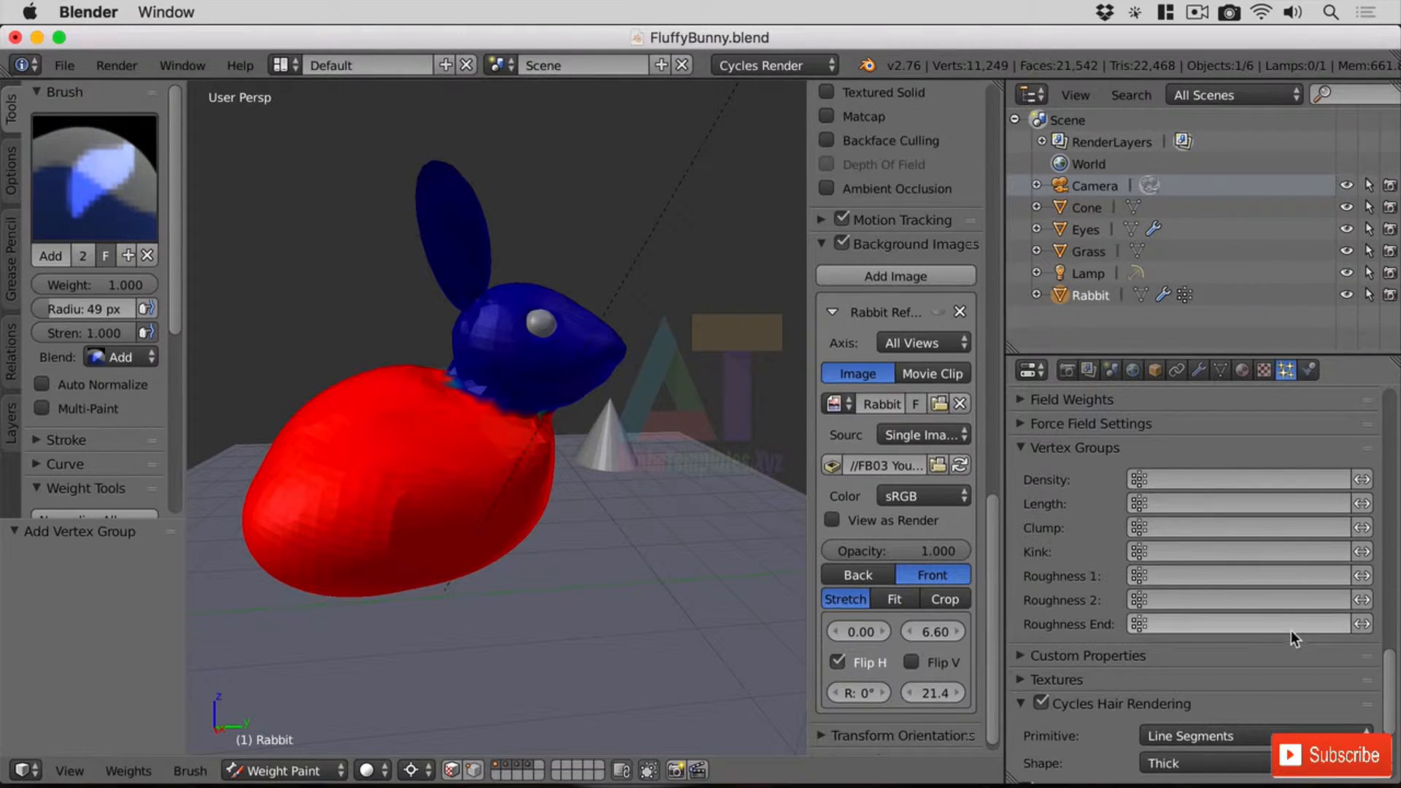
{"action": "left_click", "coordinate": [1175, 480]}
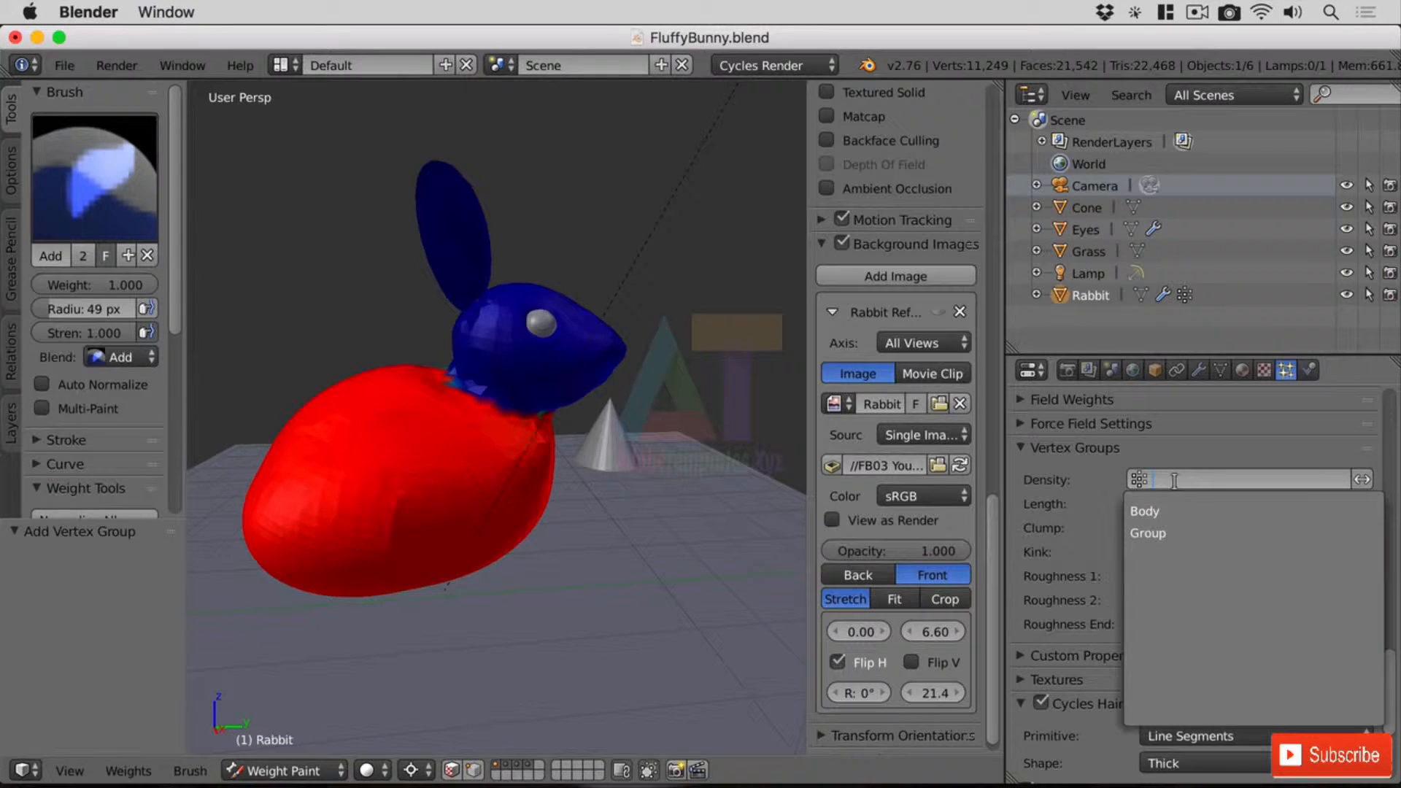
{"action": "left_click", "coordinate": [1246, 510]}
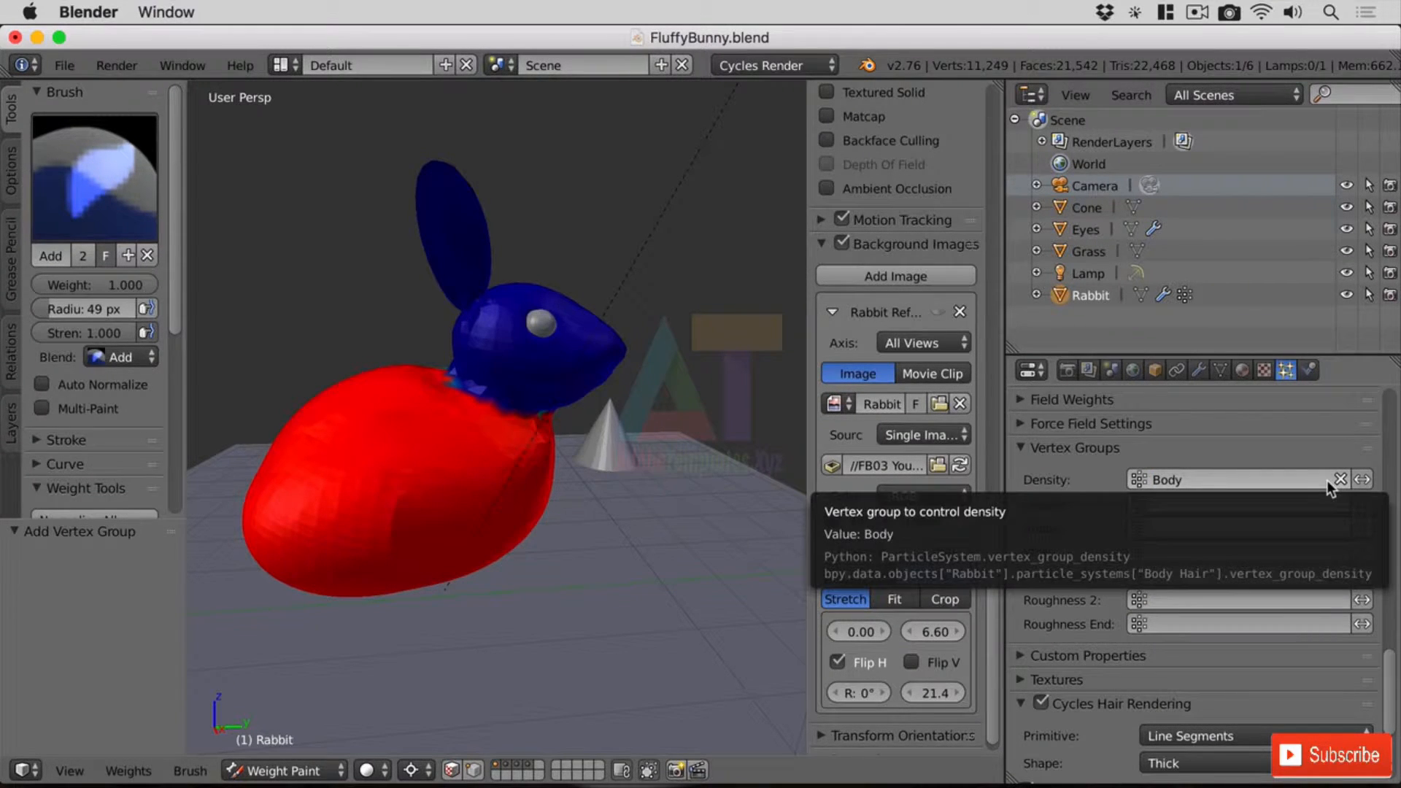
Turn on viewport display of the Body Hair particles and inspect the fur from both sides of the rabbit
{"action": "scroll", "coordinate": [1328, 488], "scroll_direction": "up", "scroll_amount": 12}
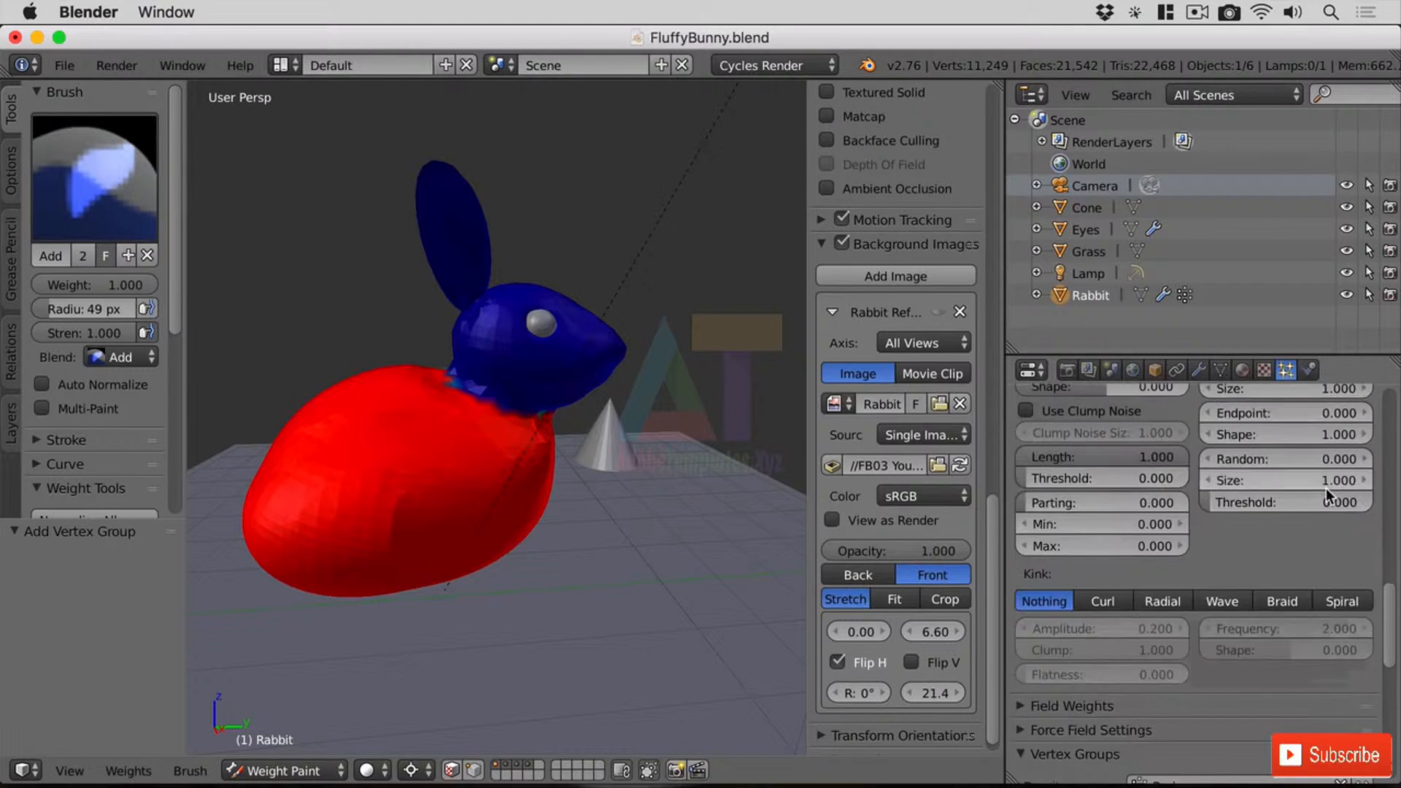
{"action": "scroll", "coordinate": [1327, 488], "scroll_direction": "up", "scroll_amount": 15}
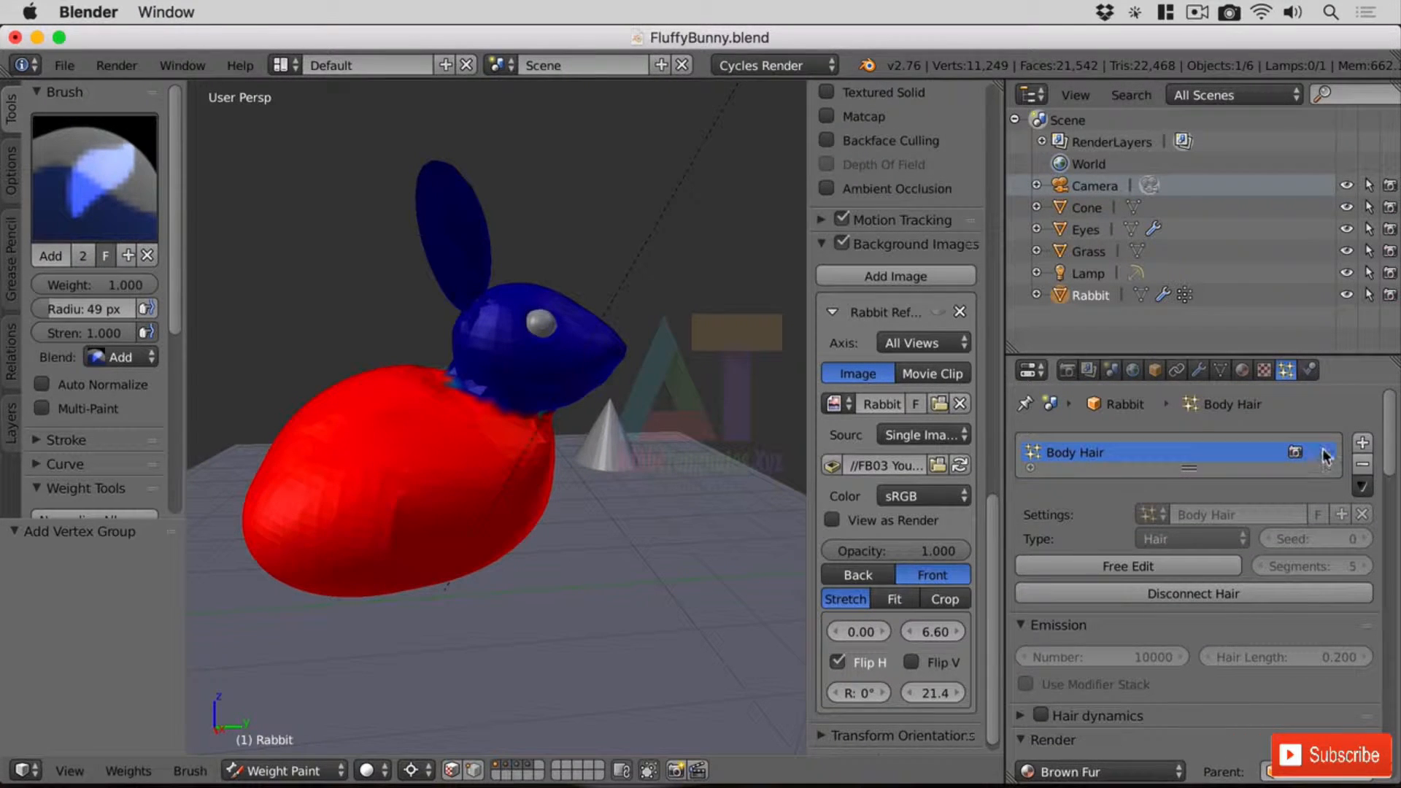
{"action": "left_click", "coordinate": [1326, 454]}
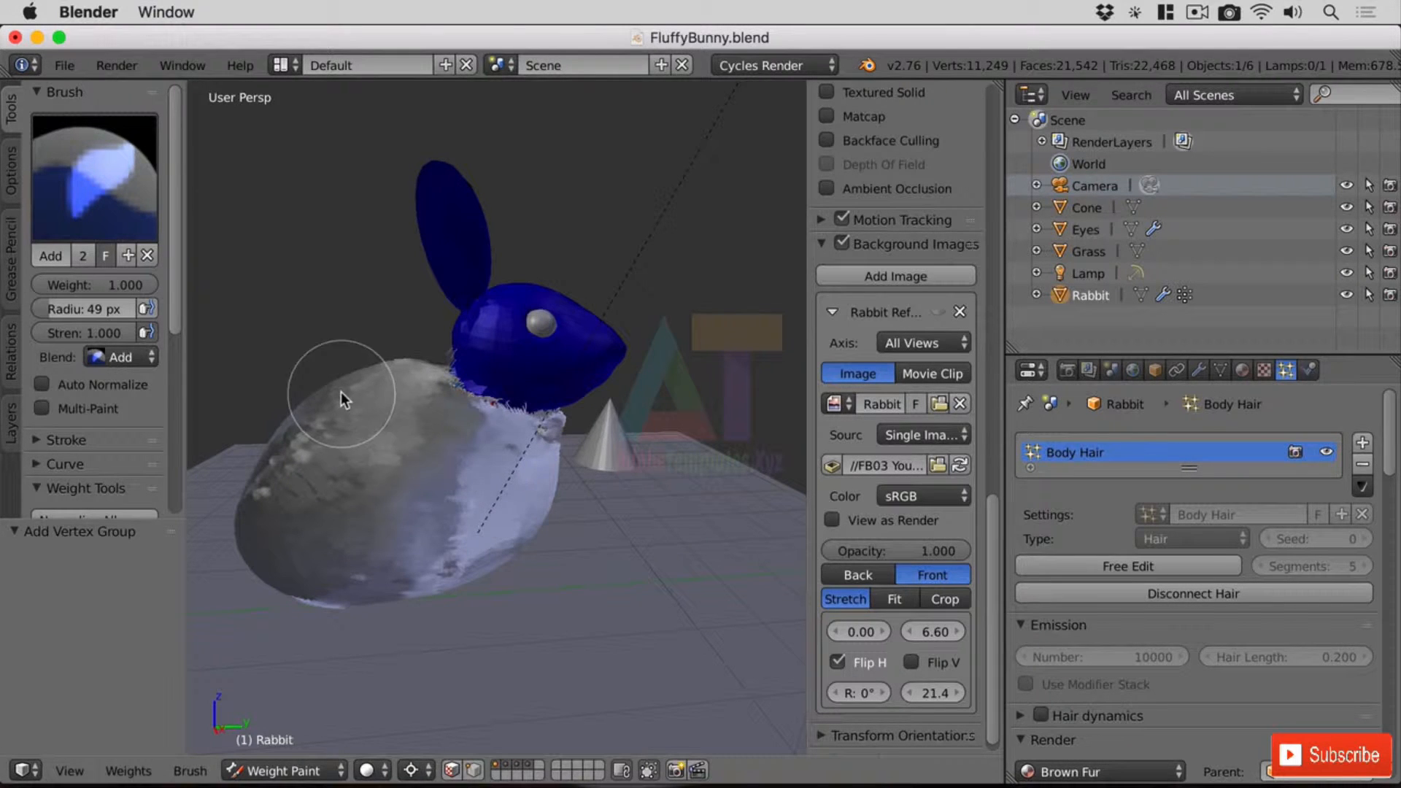
{"action": "middle_click_drag", "start_coordinate": [413, 503], "coordinate": [645, 505]}
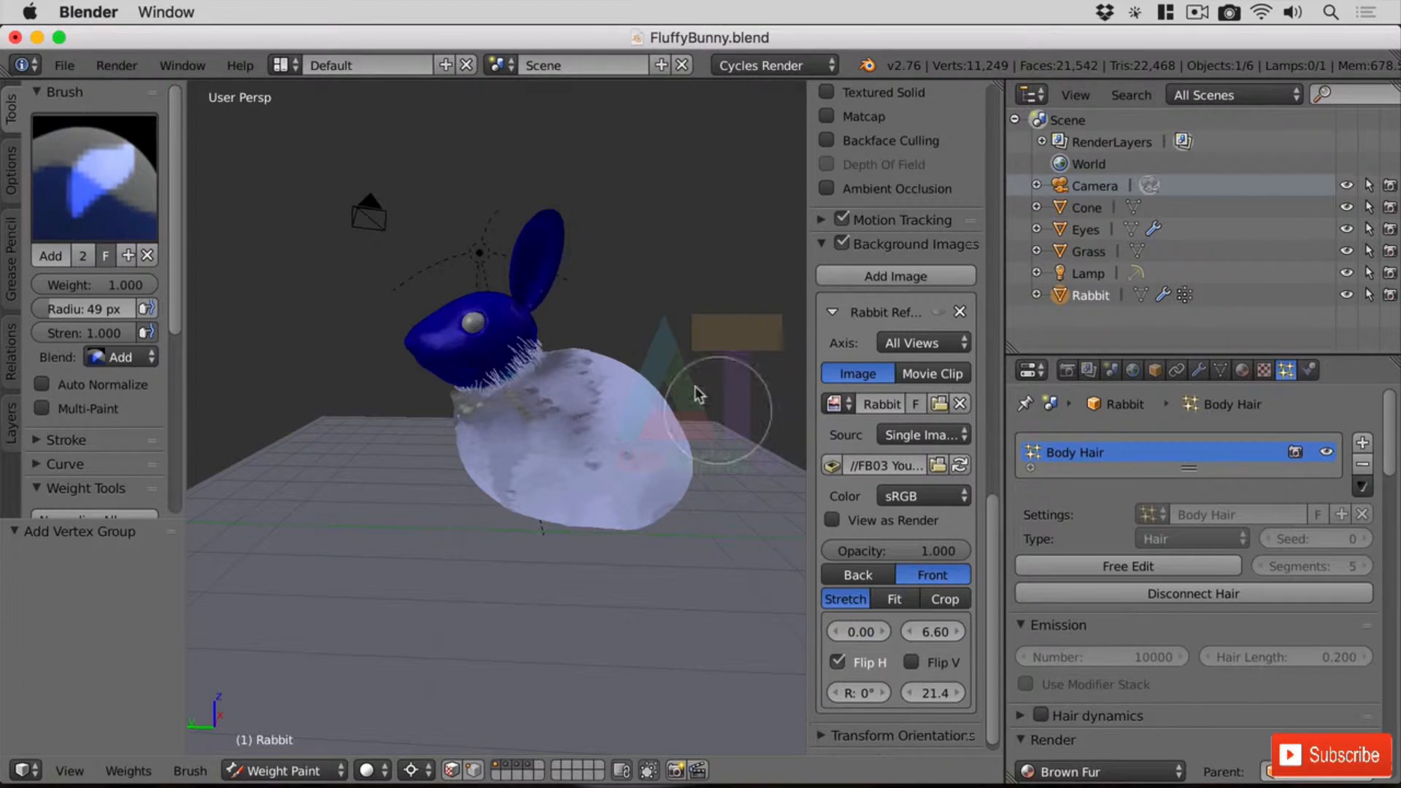
{"action": "scroll", "coordinate": [661, 418], "scroll_direction": "up", "scroll_amount": 3}
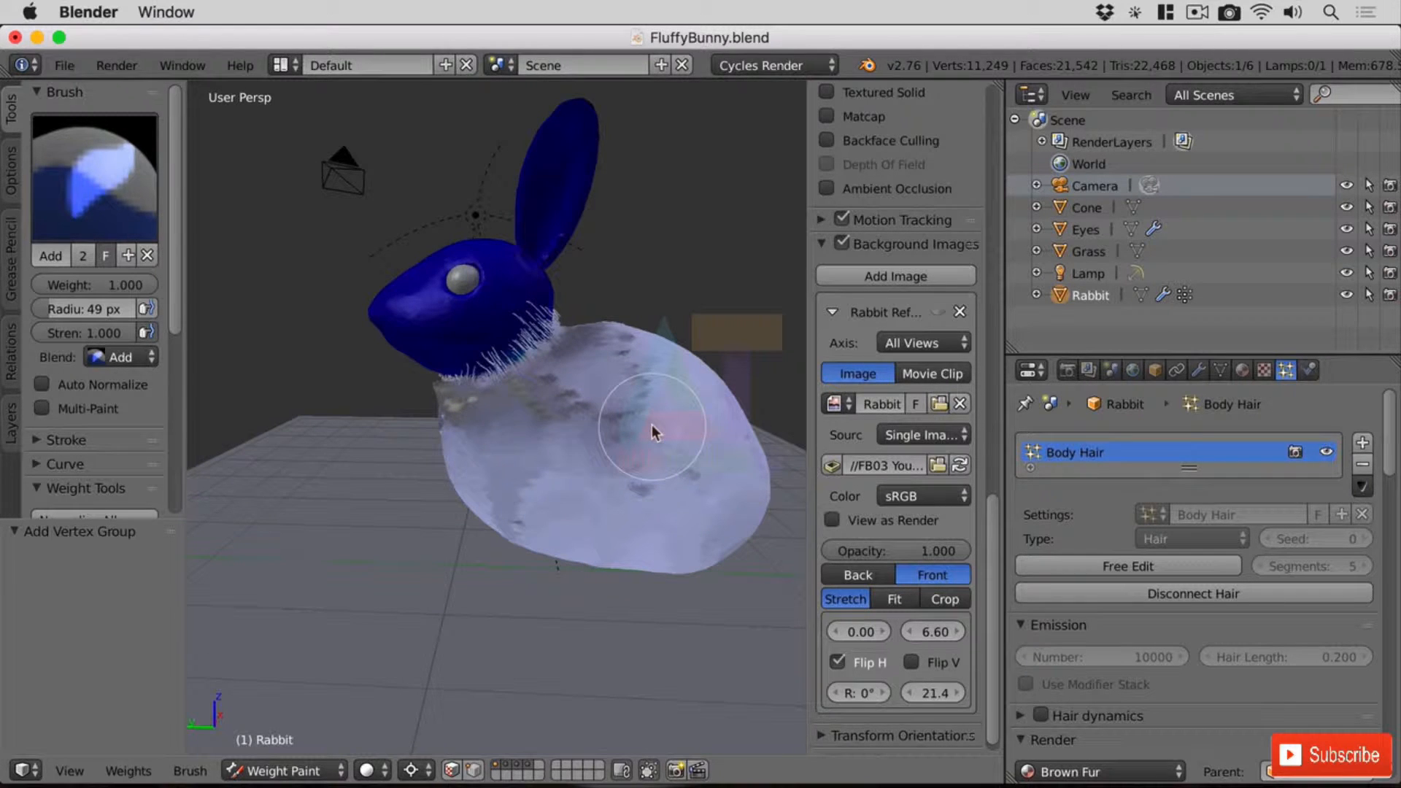
Free the particle edits on Body Hair, accepting the loss of changes, and inspect the reset fur
{"action": "left_click", "coordinate": [1152, 570]}
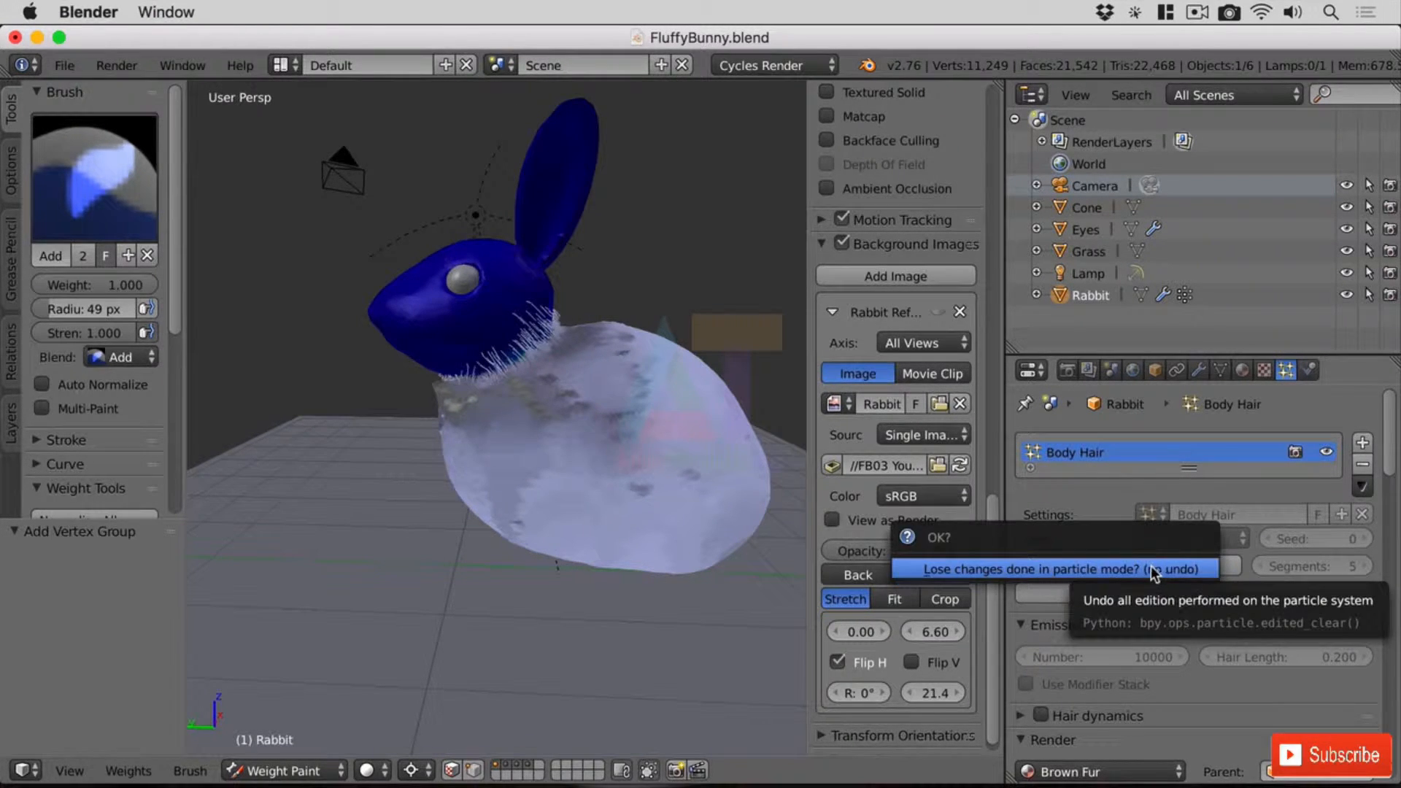
{"action": "left_click", "coordinate": [1152, 570]}
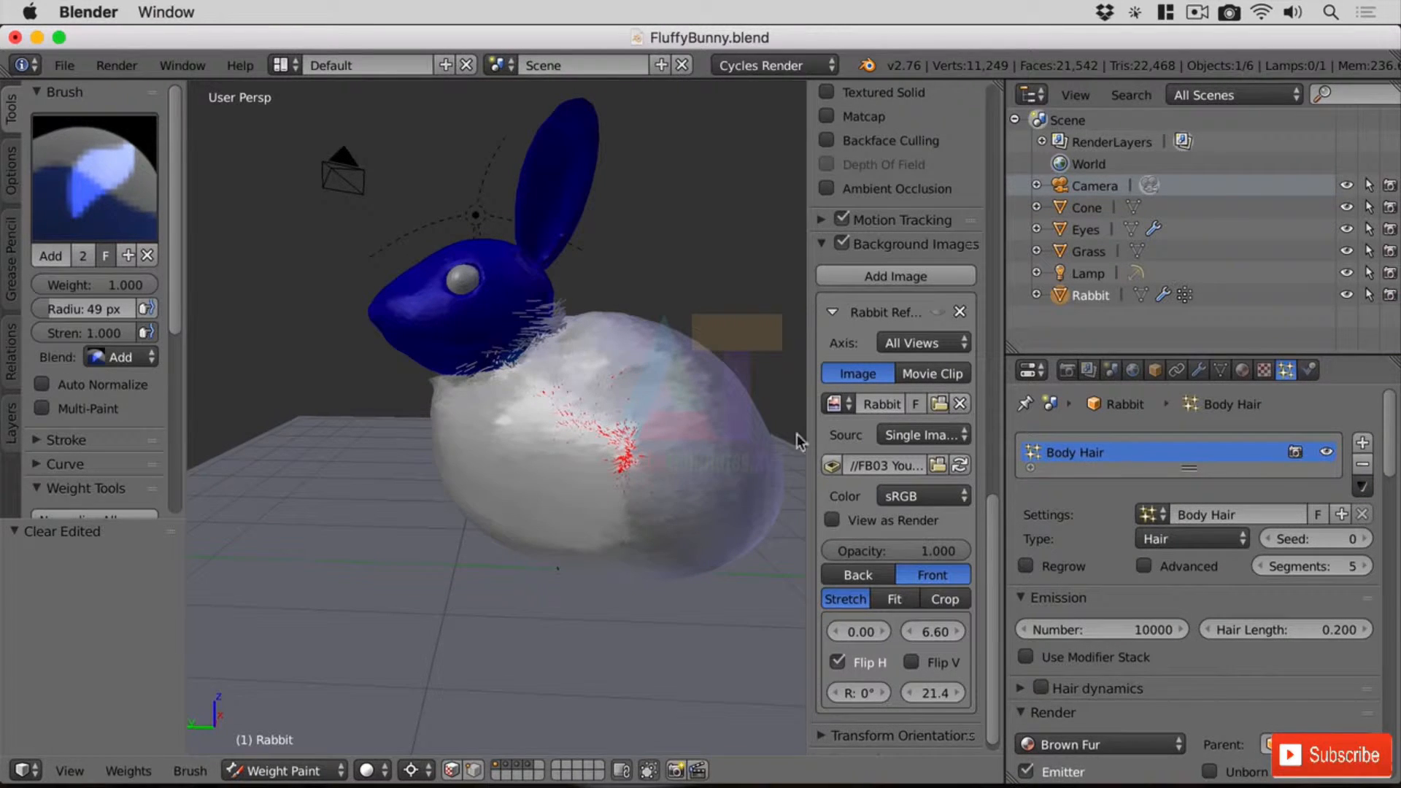
{"action": "middle_click_drag", "start_coordinate": [738, 515], "coordinate": [654, 518]}
{"action": "scroll", "coordinate": [655, 518], "scroll_direction": "down", "scroll_amount": 2}
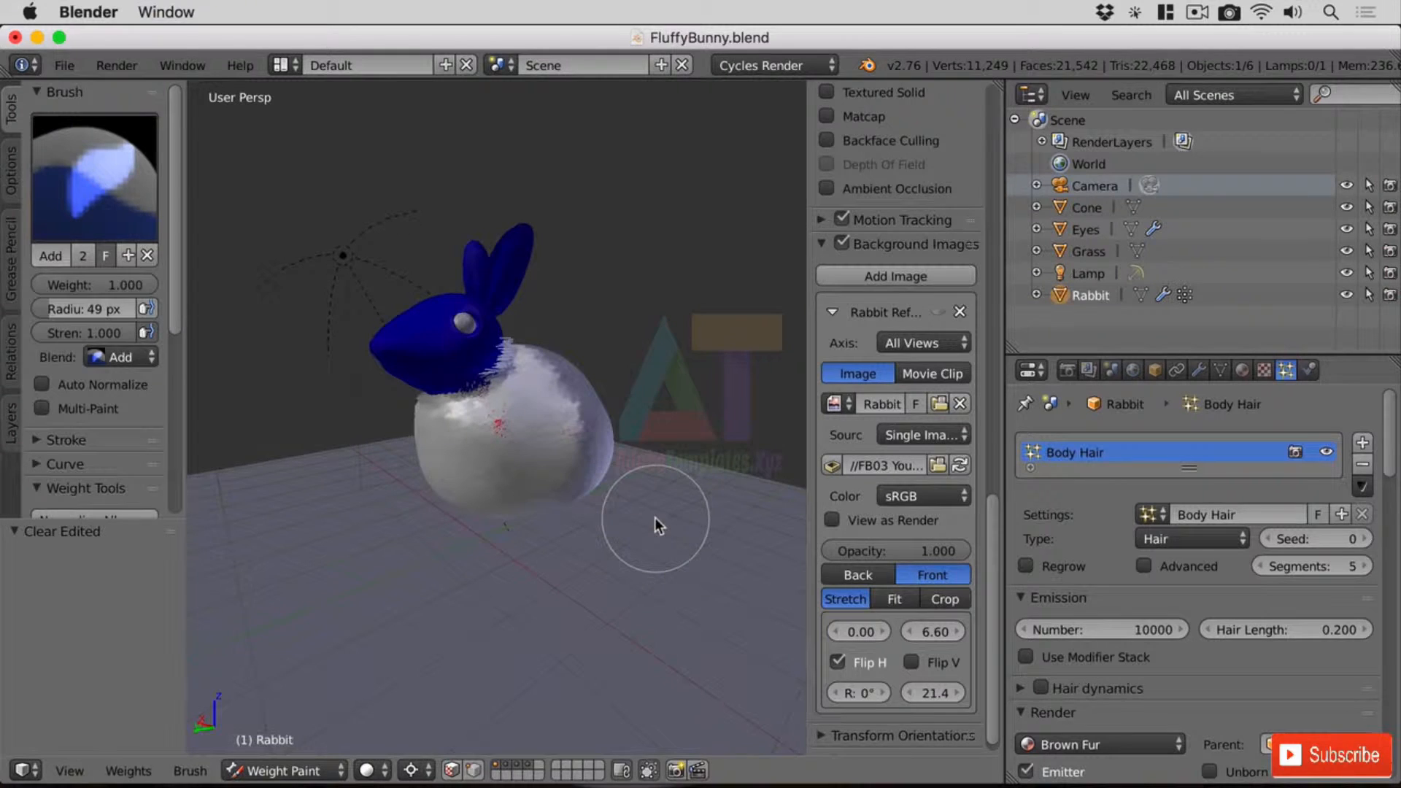
{"action": "middle_click_drag", "start_coordinate": [617, 467], "coordinate": [638, 445]}
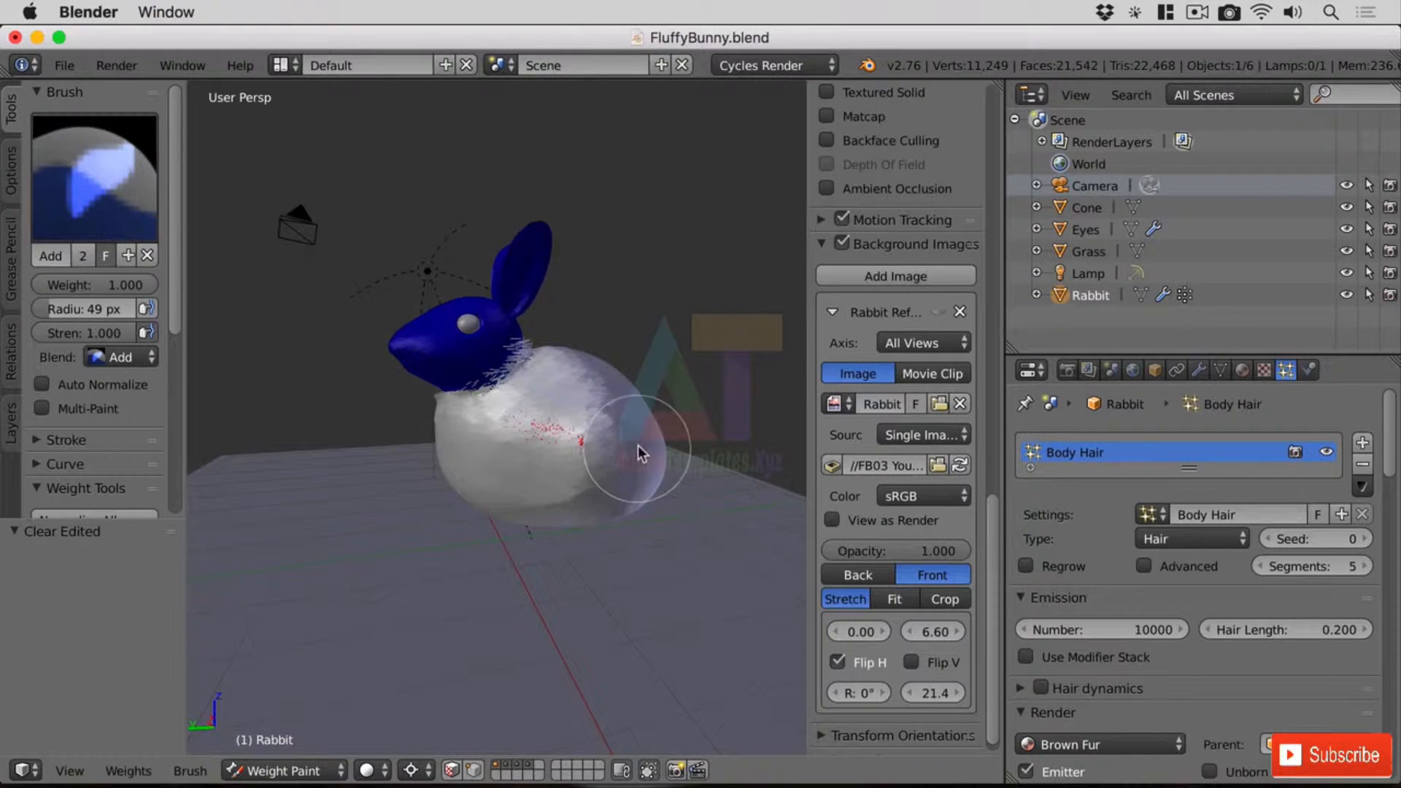
{"action": "scroll", "coordinate": [637, 445], "scroll_direction": "up", "scroll_amount": 2}
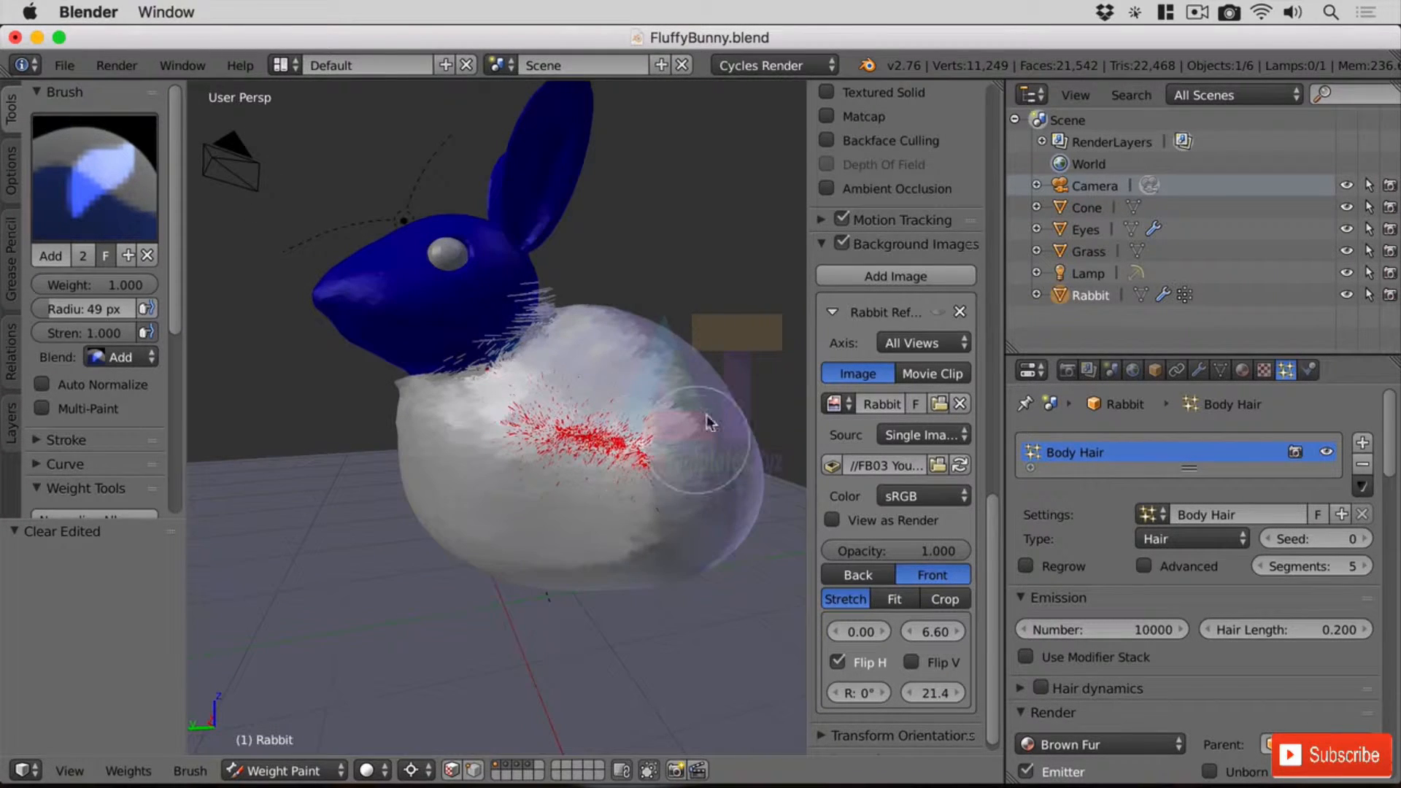
Set the Body Hair emission number to 1000
{"action": "left_click", "coordinate": [1115, 627]}
{"action": "type", "text": "10"}
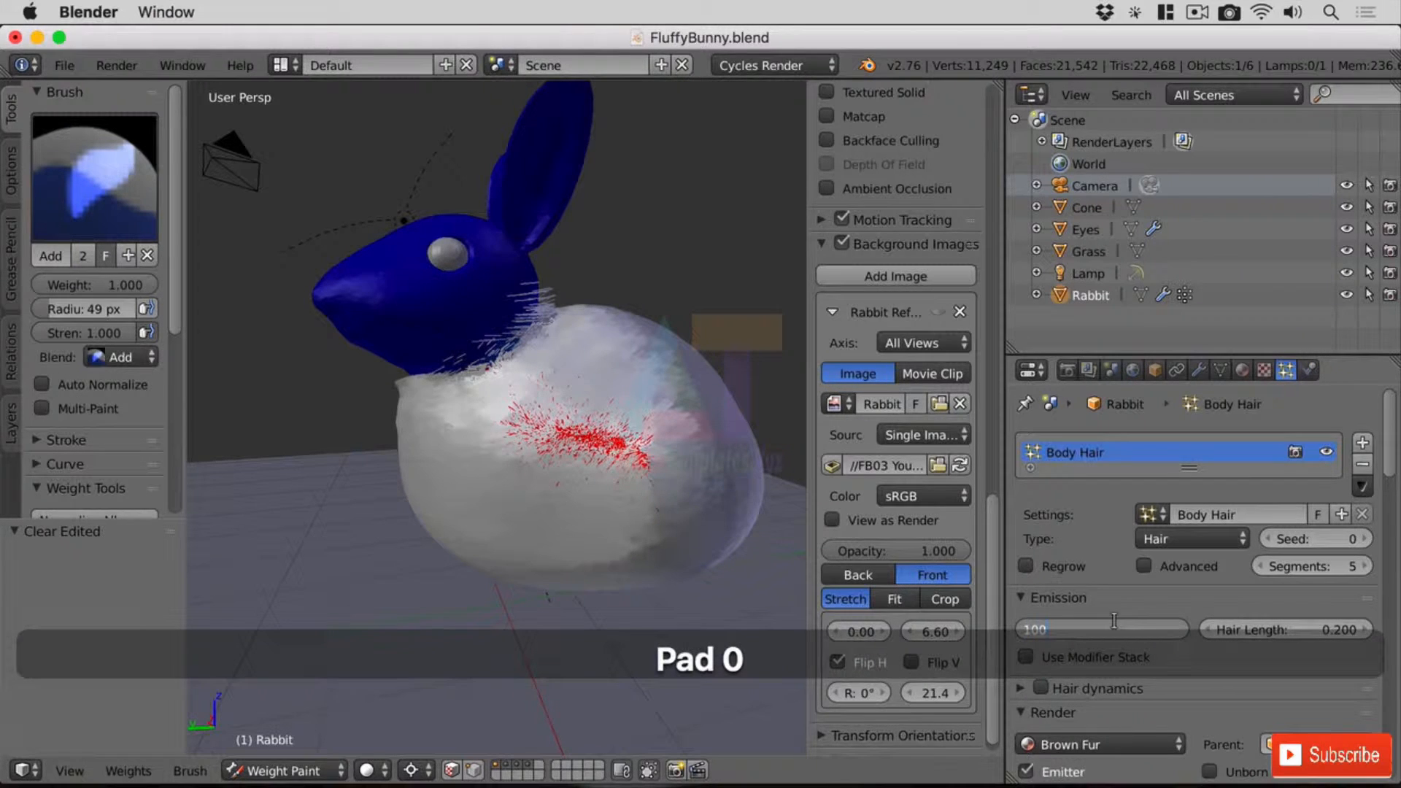
{"action": "key", "text": "Return"}
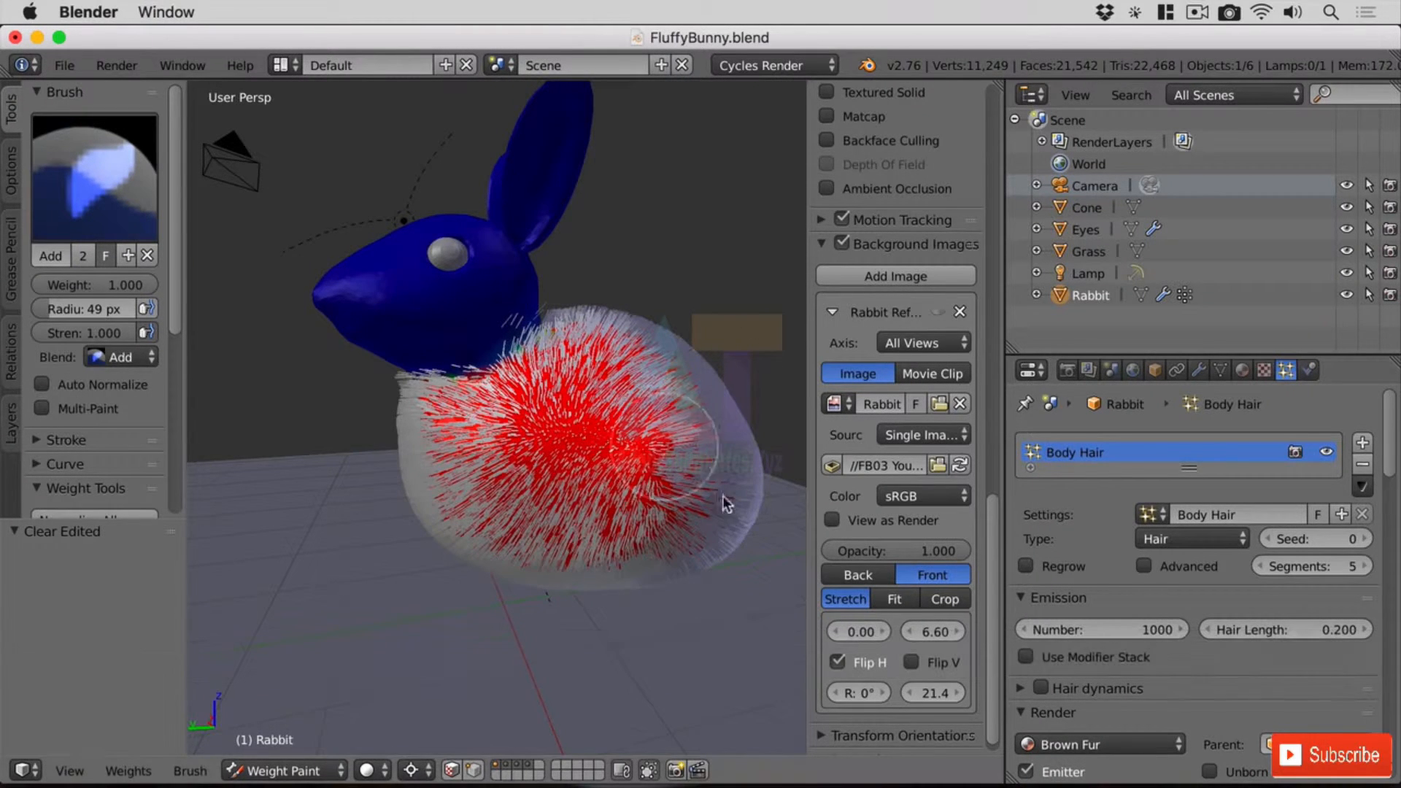
{"action": "scroll", "coordinate": [1121, 634], "scroll_direction": "down", "scroll_amount": 15}
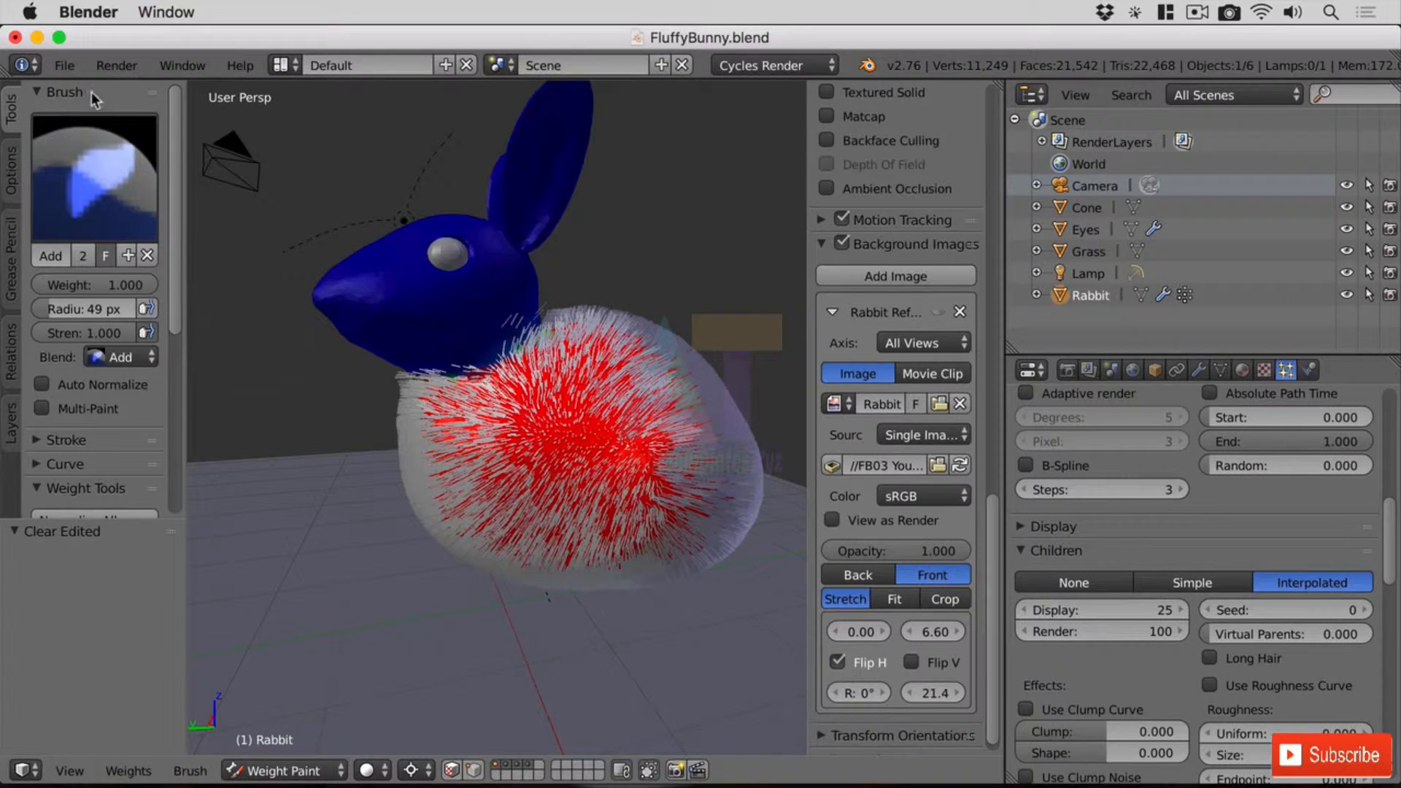
Render the scene as an image to check the fur, and return to the 3D view
{"action": "left_click", "coordinate": [117, 65]}
{"action": "left_click", "coordinate": [142, 82]}
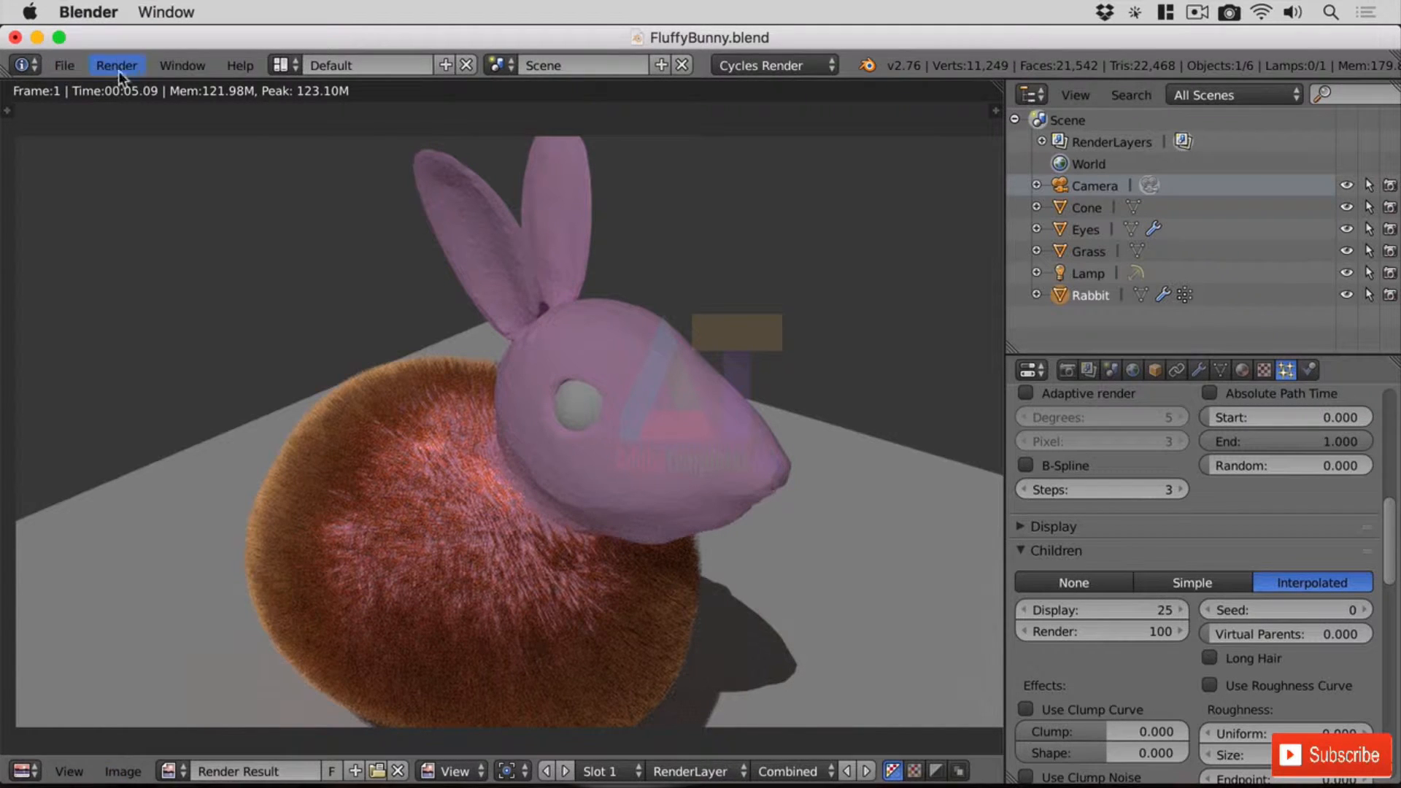
{"action": "left_click", "coordinate": [25, 772]}
{"action": "left_click", "coordinate": [108, 729]}
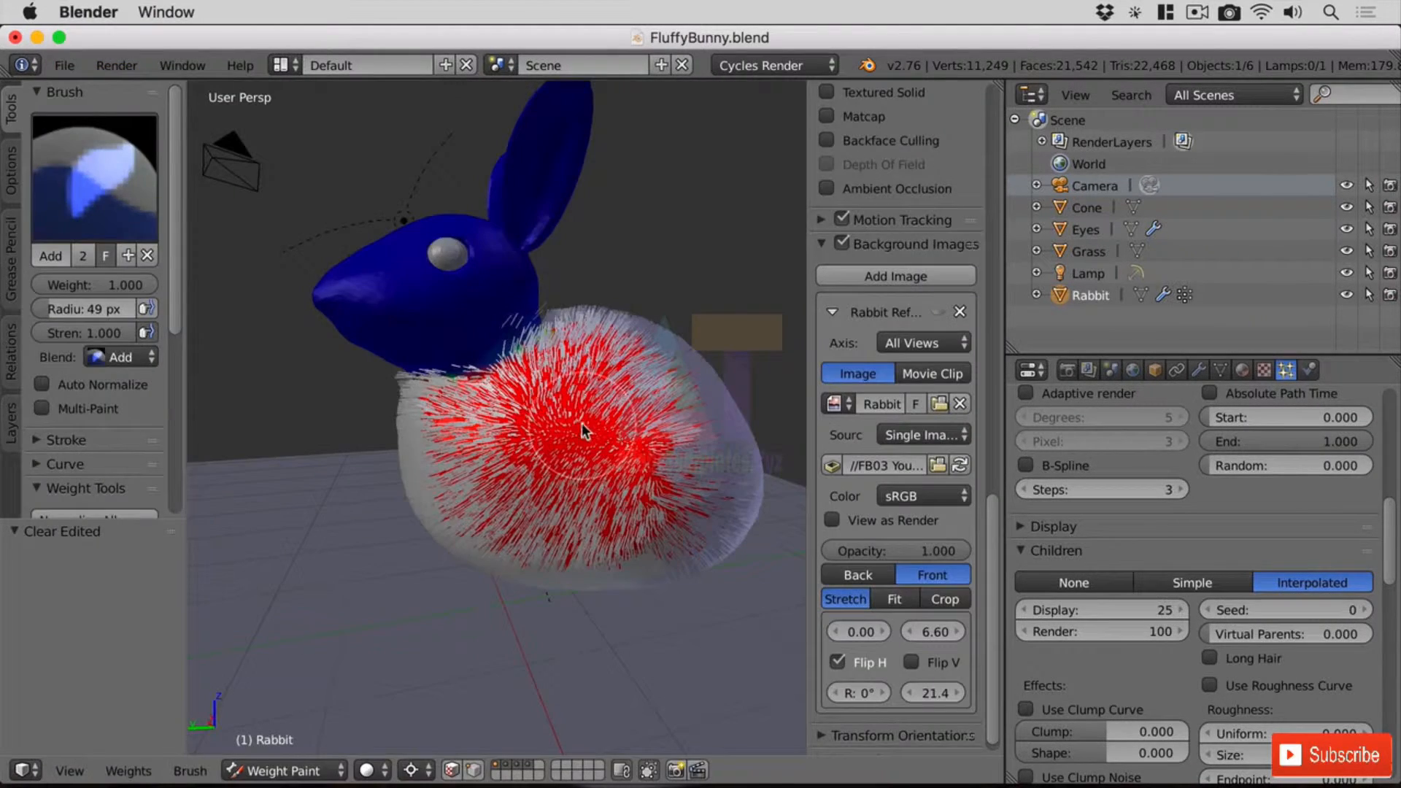
Switch the rabbit from Weight Paint to Particle Edit mode
{"action": "left_click", "coordinate": [285, 770]}
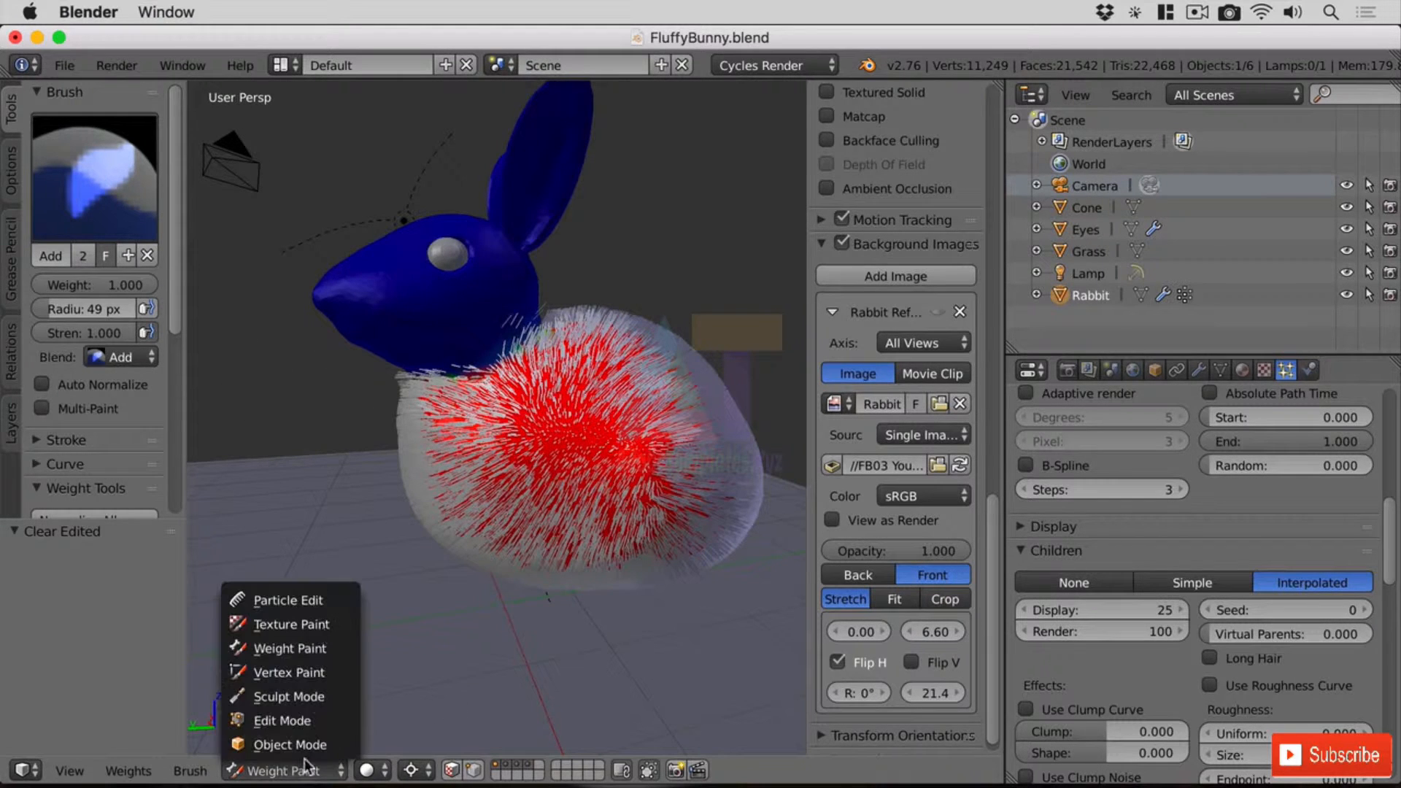
{"action": "left_click", "coordinate": [324, 606]}
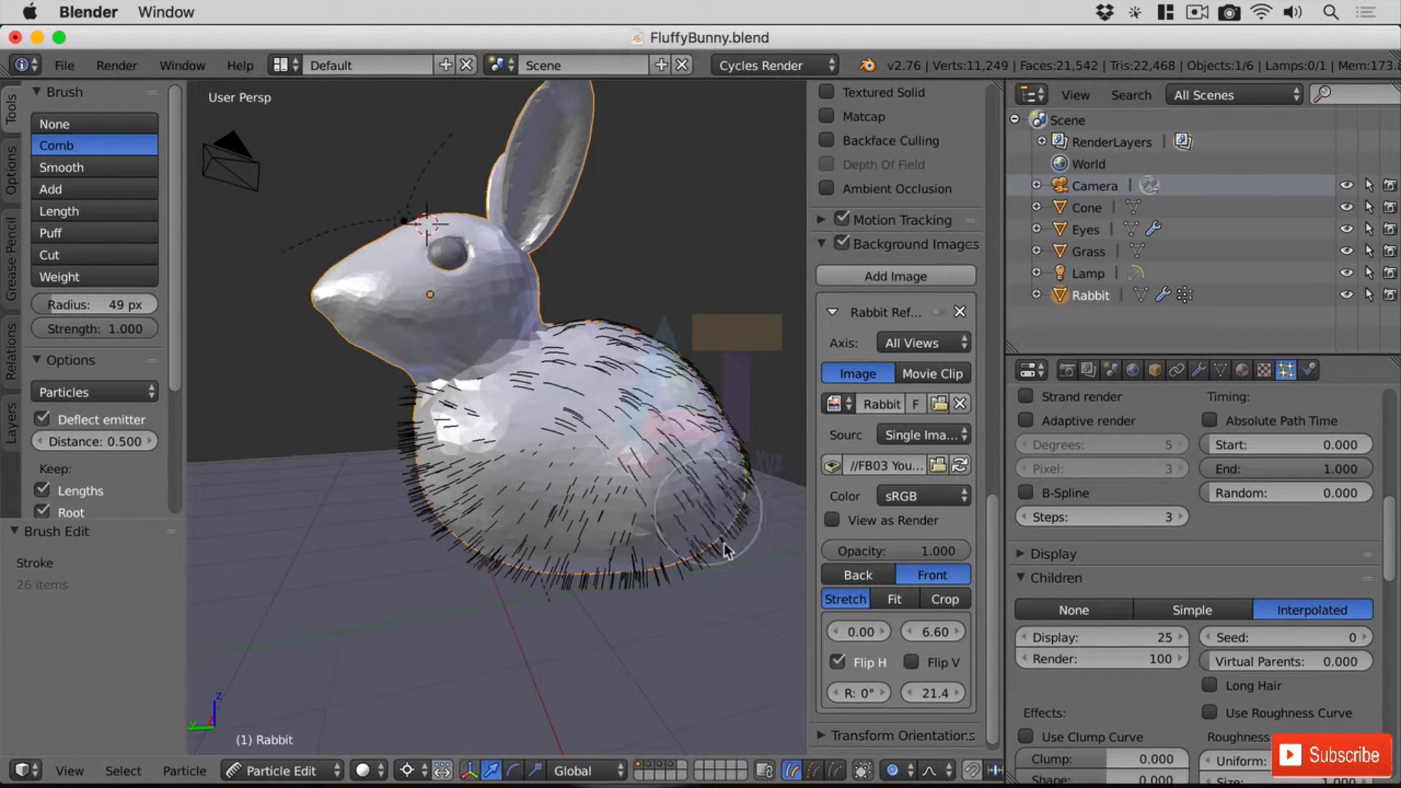
Comb the hair downwards and backwards over both sides of the rabbit's body
{"action": "mouse_move", "coordinate": [726, 550]}
{"action": "left_mouse_down"}
{"action": "mouse_move", "coordinate": [679, 552]}
{"action": "mouse_move", "coordinate": [478, 460]}
{"action": "mouse_move", "coordinate": [503, 543]}
{"action": "mouse_move", "coordinate": [661, 606]}
{"action": "left_mouse_up"}
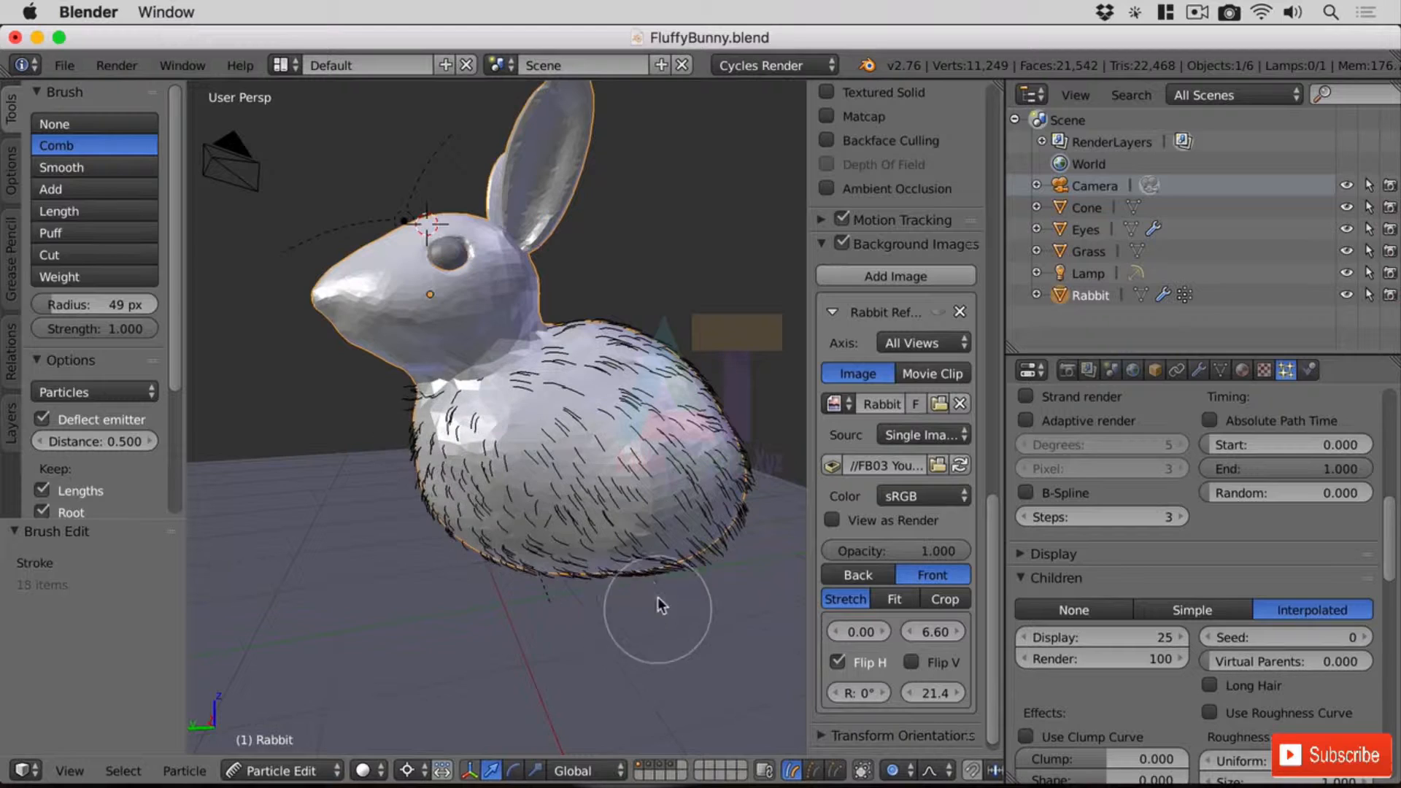
{"action": "middle_click_drag", "start_coordinate": [438, 589], "coordinate": [563, 462]}
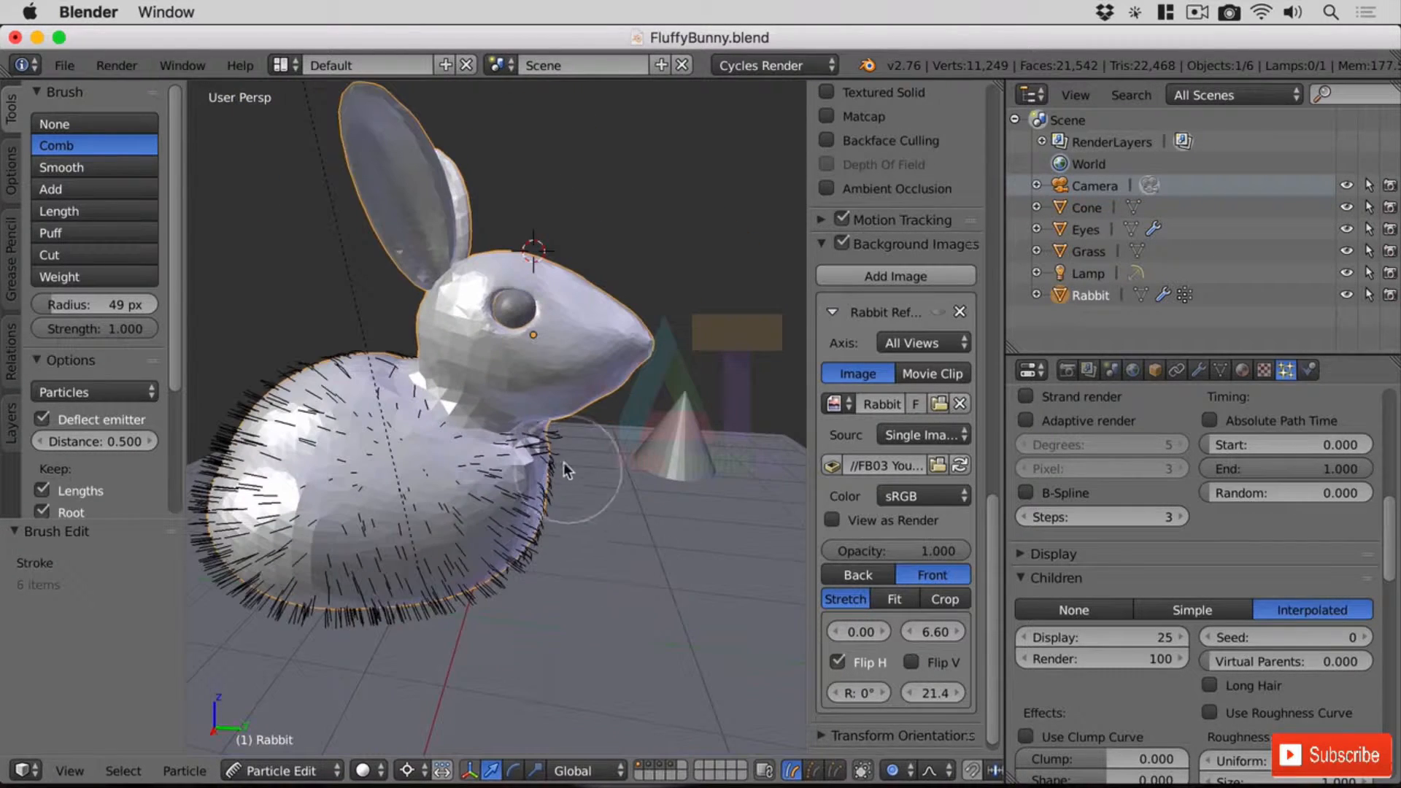
{"action": "mouse_move", "coordinate": [564, 464]}
{"action": "left_mouse_down"}
{"action": "mouse_move", "coordinate": [413, 650]}
{"action": "mouse_move", "coordinate": [306, 635]}
{"action": "mouse_move", "coordinate": [240, 525]}
{"action": "mouse_move", "coordinate": [341, 367]}
{"action": "mouse_move", "coordinate": [219, 511]}
{"action": "mouse_move", "coordinate": [230, 636]}
{"action": "left_mouse_up"}
{"action": "left_click_drag", "start_coordinate": [307, 559], "coordinate": [277, 667]}
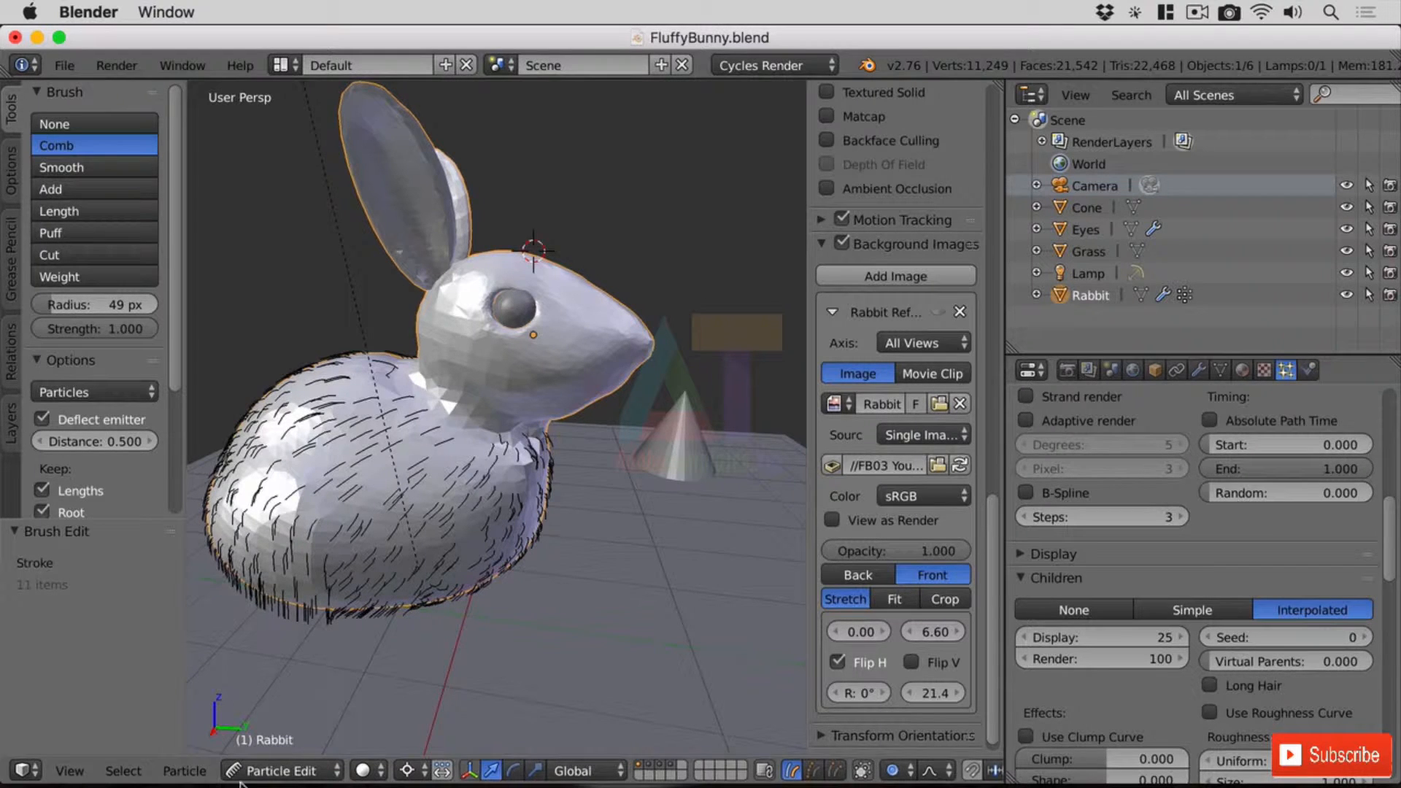
Render the scene as an image to check the combed fur, and return to the 3D view
{"action": "left_click", "coordinate": [117, 65]}
{"action": "left_click", "coordinate": [155, 93]}
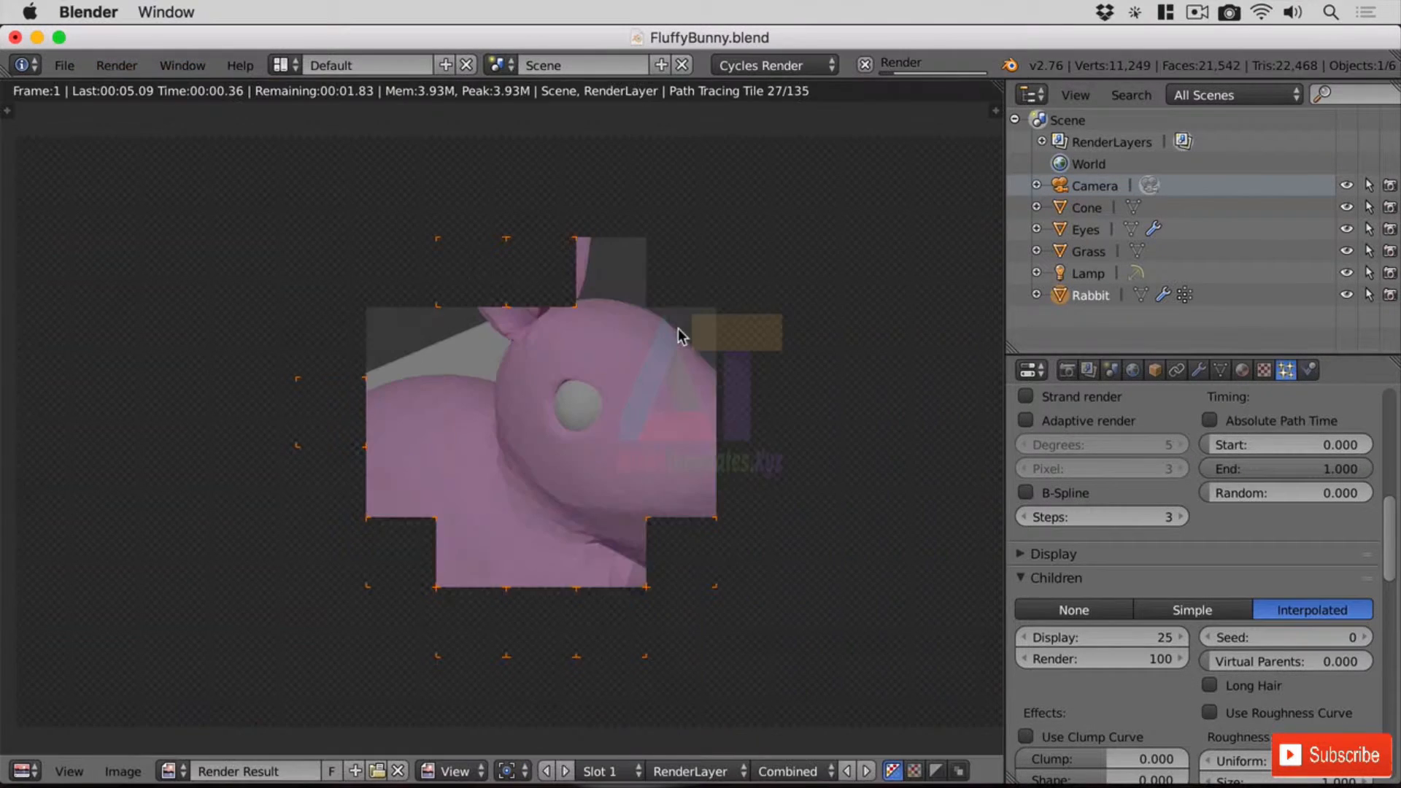
{"action": "left_click", "coordinate": [26, 771]}
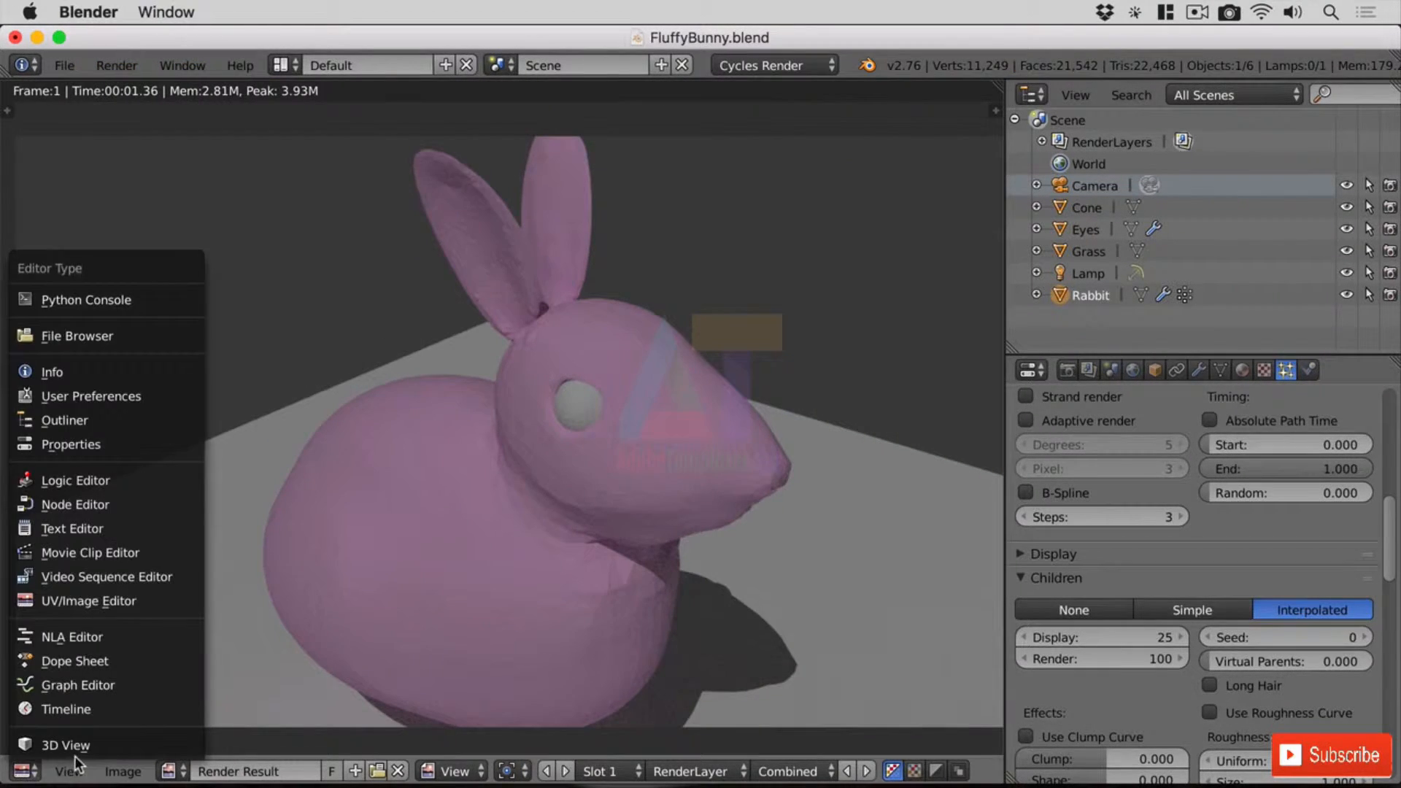
{"action": "left_click", "coordinate": [70, 745]}
Switch the rabbit from Particle Edit to Object Mode and render the scene as an image again
{"action": "left_click", "coordinate": [289, 771]}
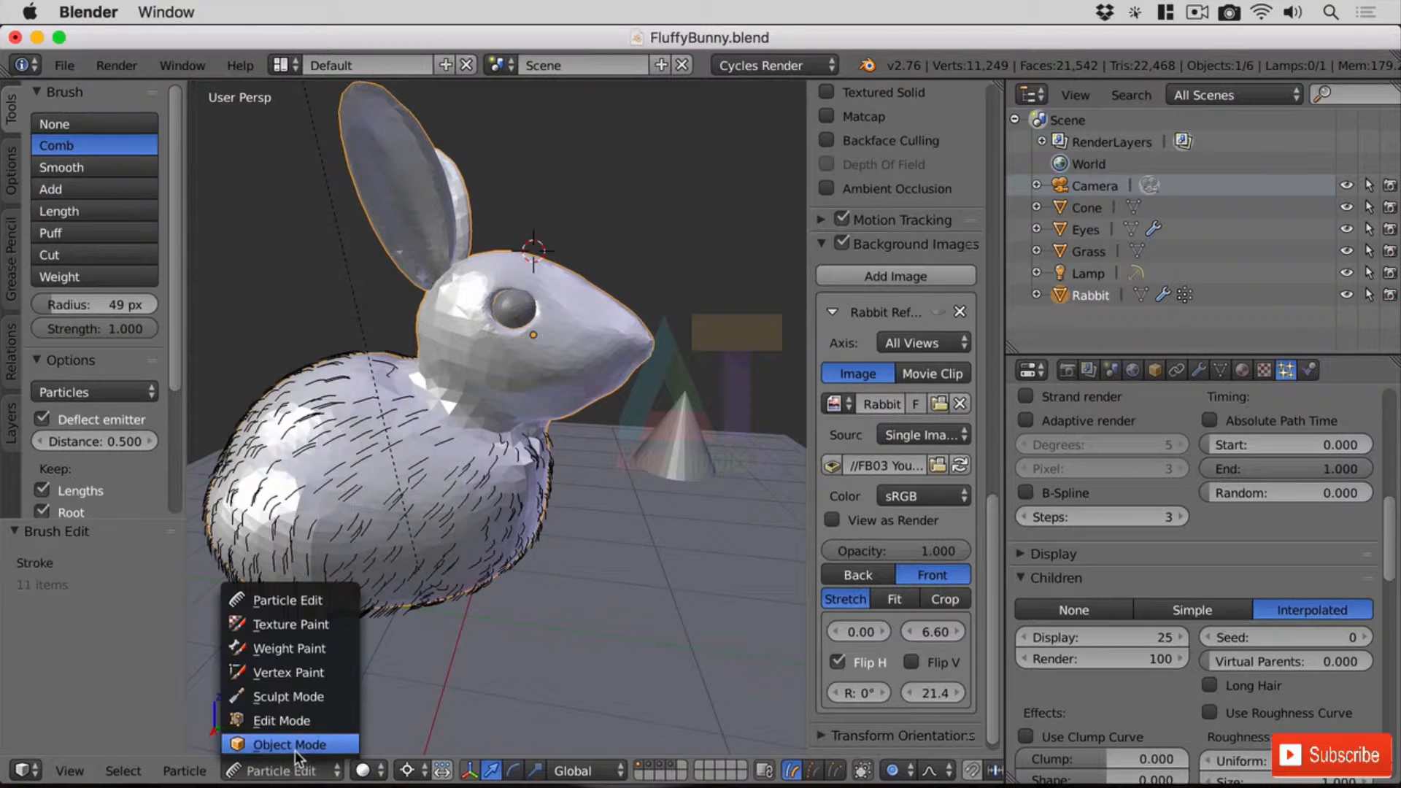
{"action": "left_click", "coordinate": [295, 752]}
{"action": "left_click", "coordinate": [28, 769]}
{"action": "left_click", "coordinate": [48, 745]}
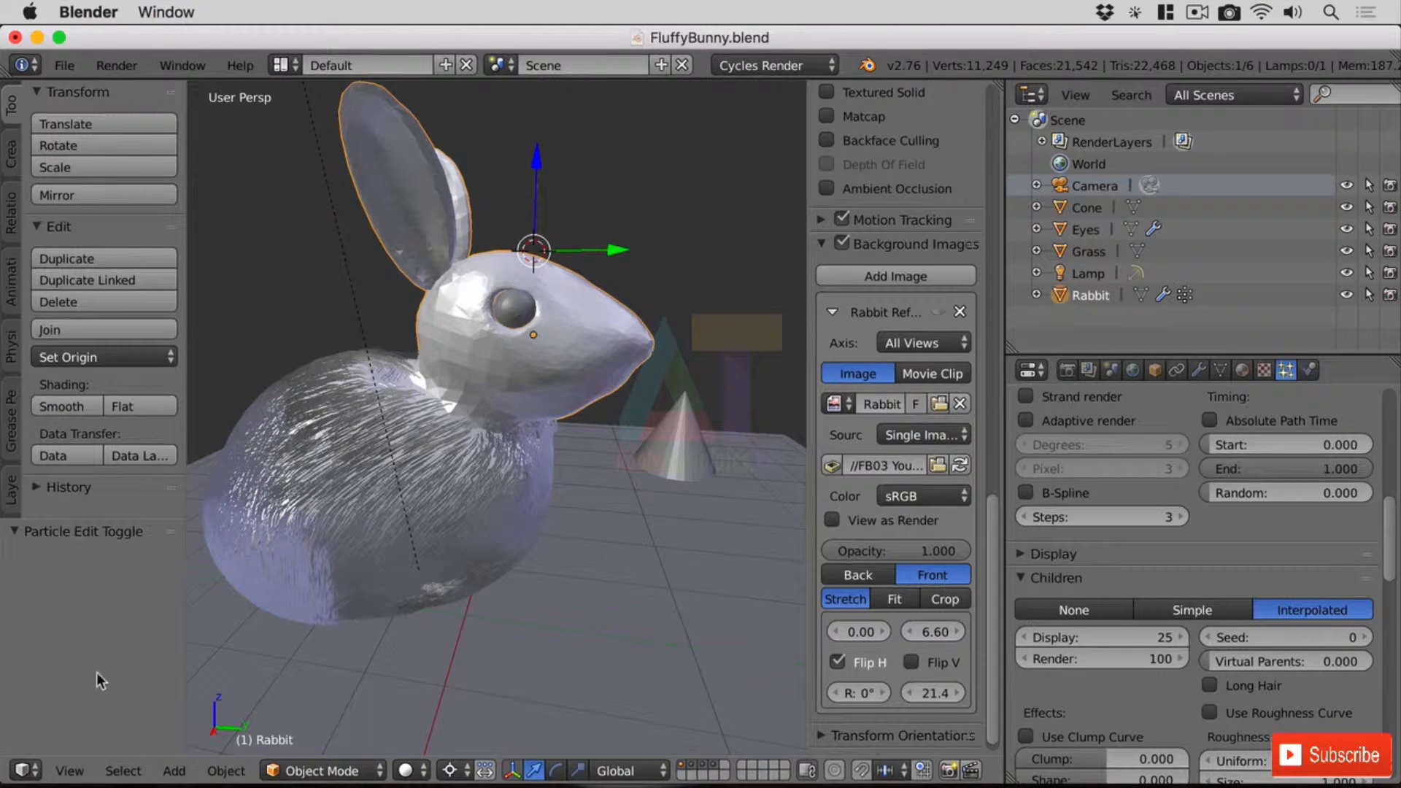
{"action": "left_click", "coordinate": [115, 64]}
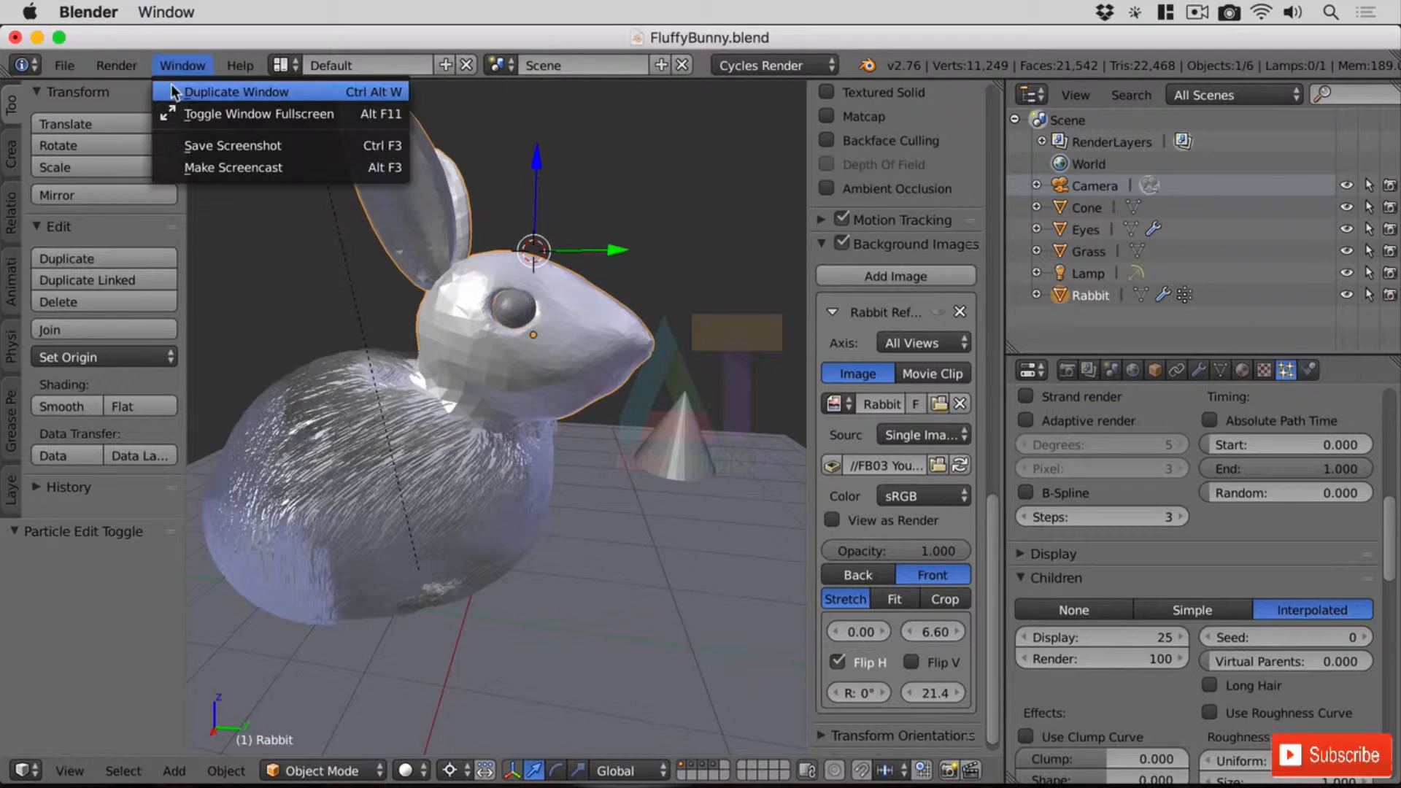
{"action": "left_click", "coordinate": [135, 87]}
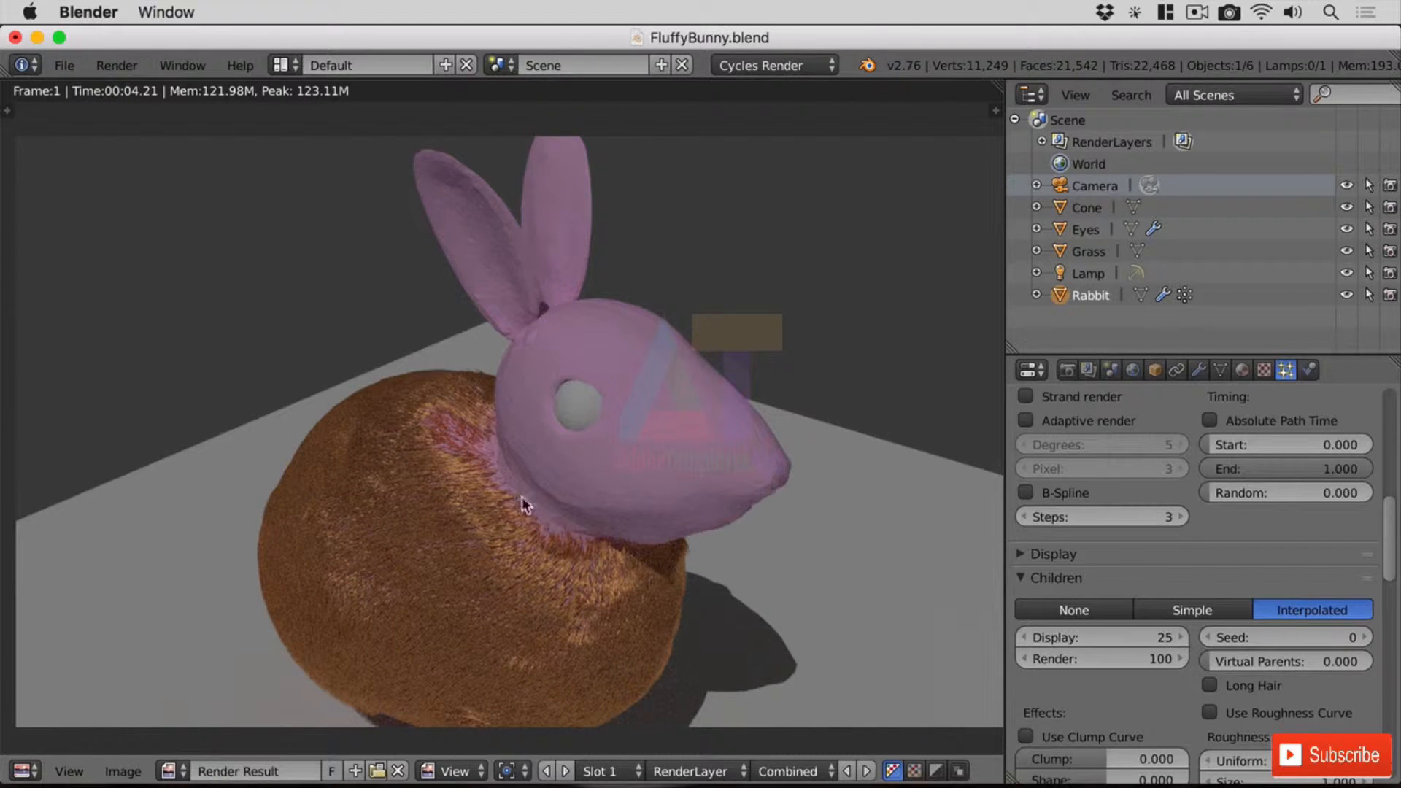
Set the render amount of the Body Hair's interpolated children to 125 and re-render the image to check the fur
{"action": "left_click", "coordinate": [1165, 658]}
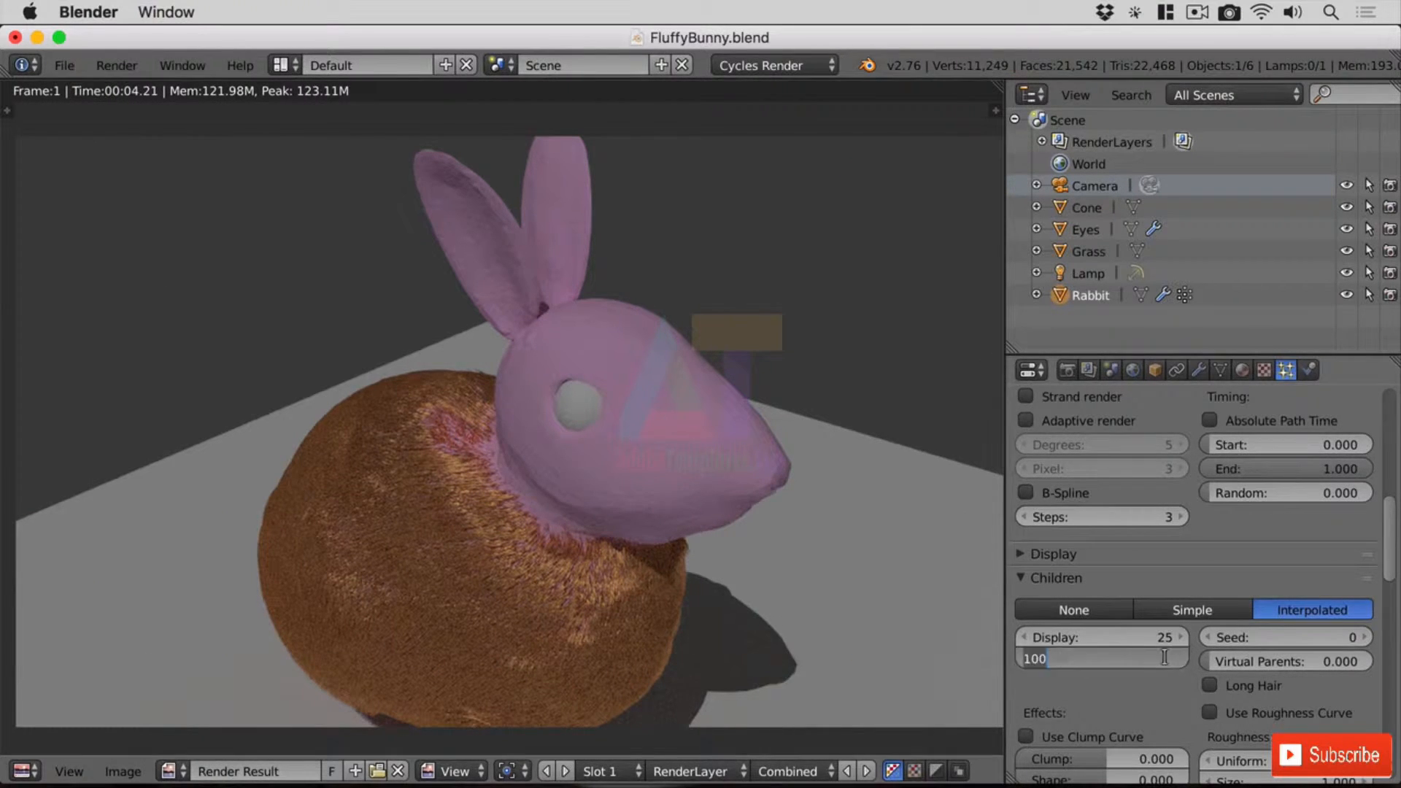
{"action": "type", "text": "125"}
{"action": "key", "text": "Return"}
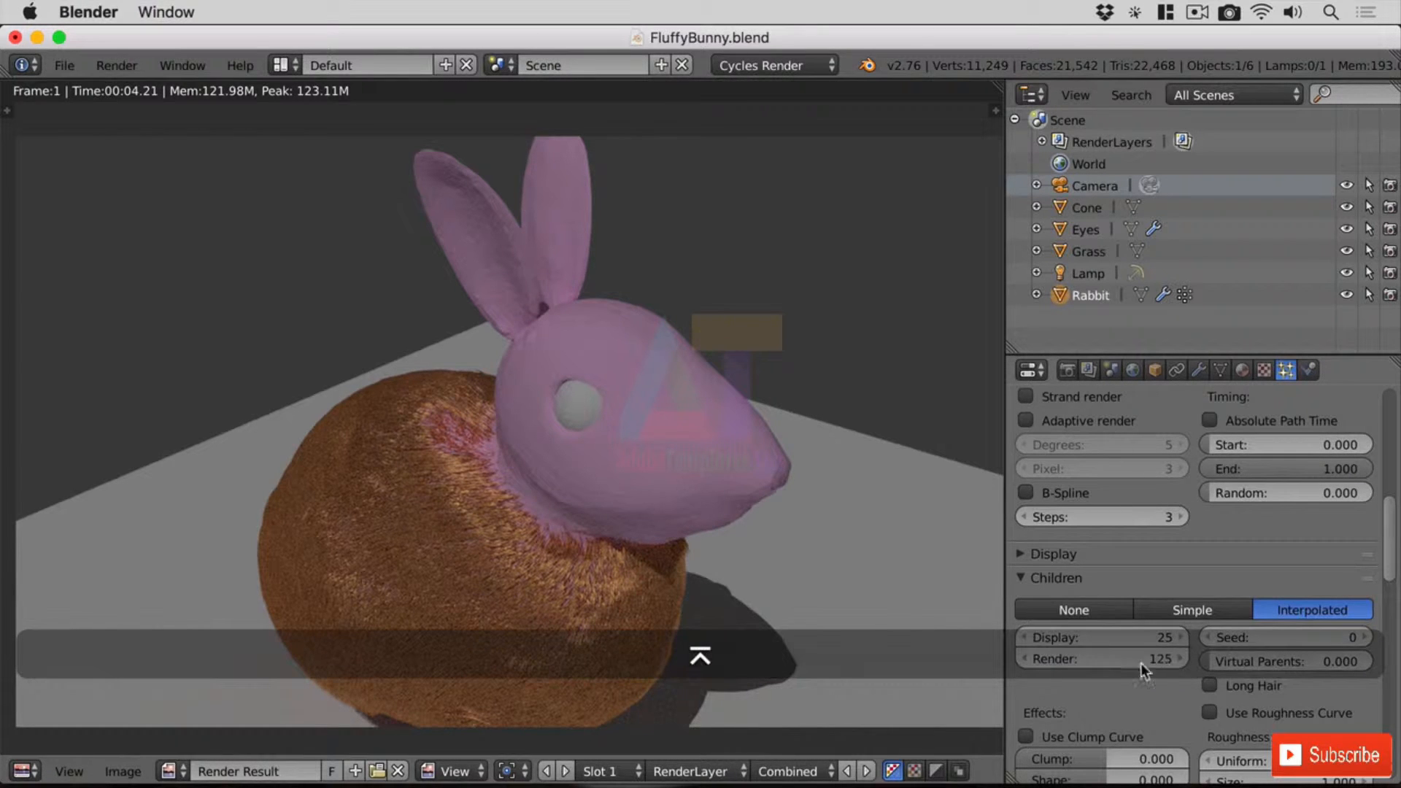
{"action": "scroll", "coordinate": [1172, 664], "scroll_direction": "up", "scroll_amount": 10}
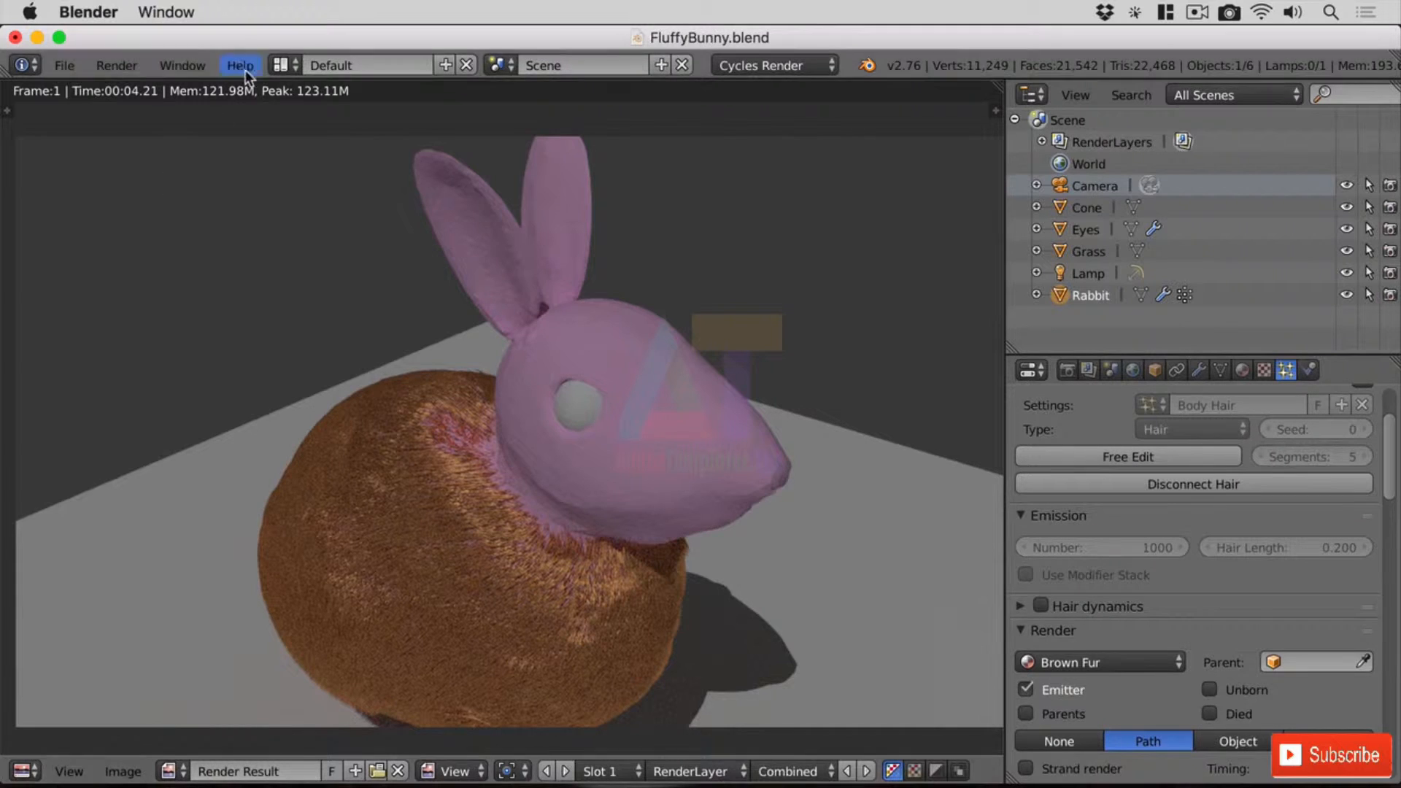
{"action": "left_click", "coordinate": [116, 66]}
{"action": "left_click", "coordinate": [134, 92]}
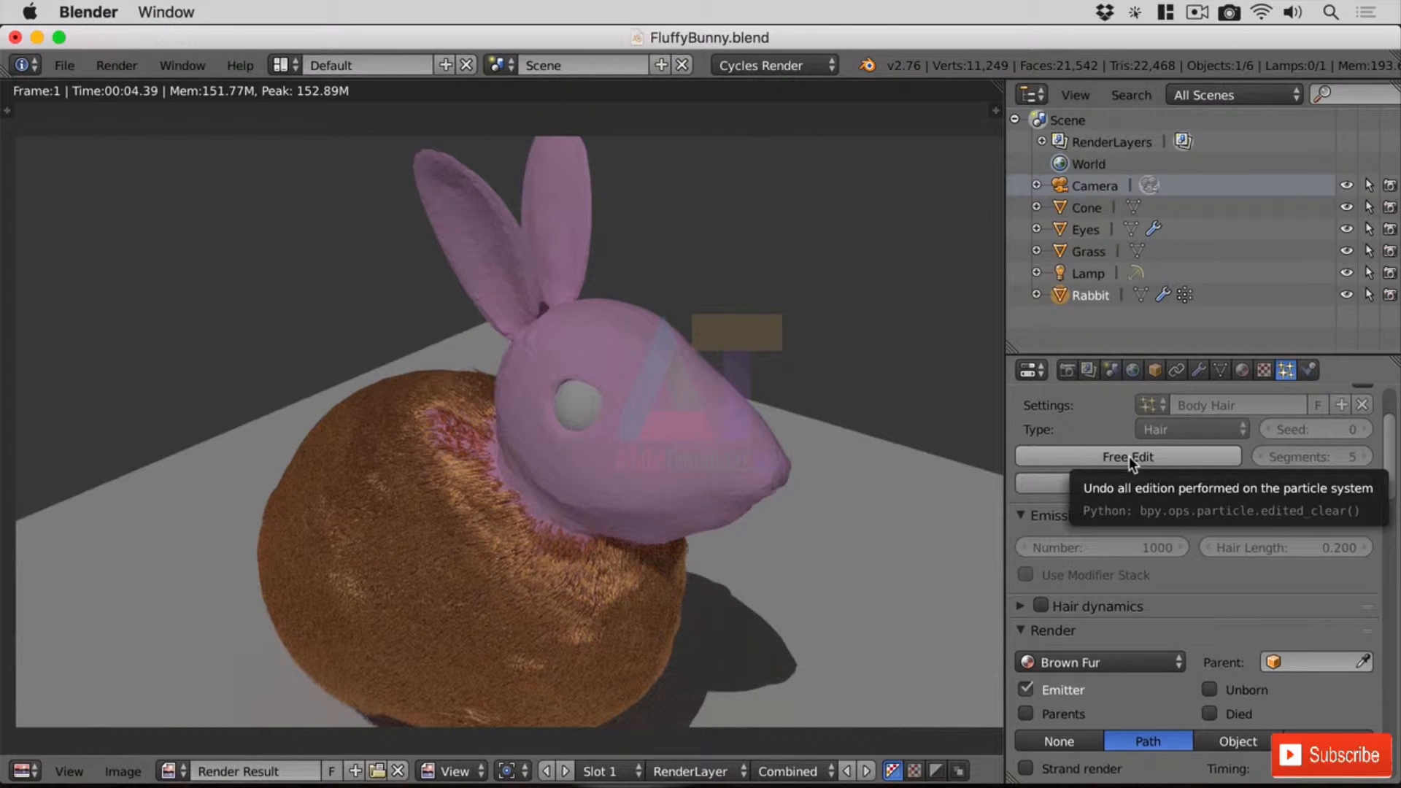
{"action": "middle_click_drag", "start_coordinate": [773, 489], "coordinate": [816, 484]}
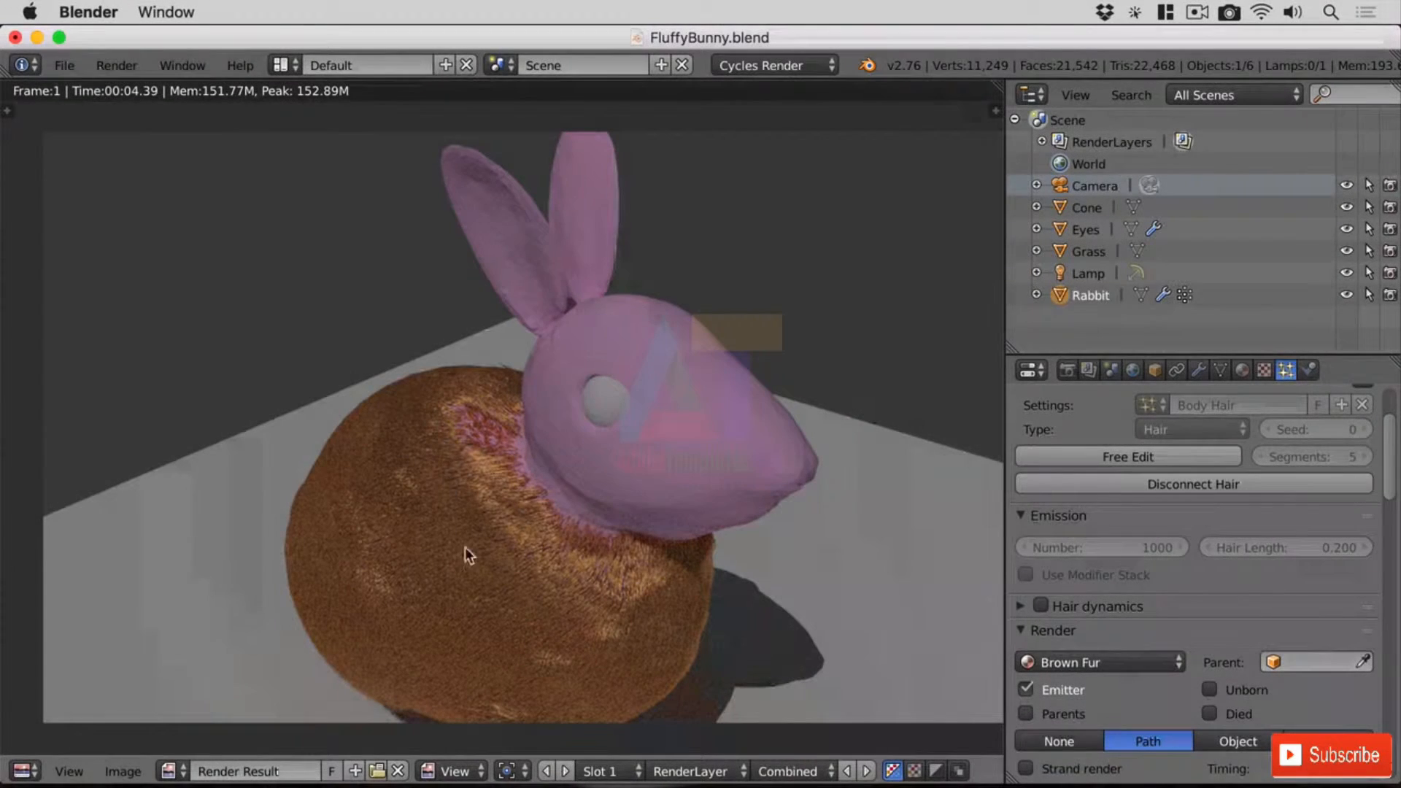
Rename the rabbit's vertex group "Group" as Head
{"action": "left_click", "coordinate": [1221, 370]}
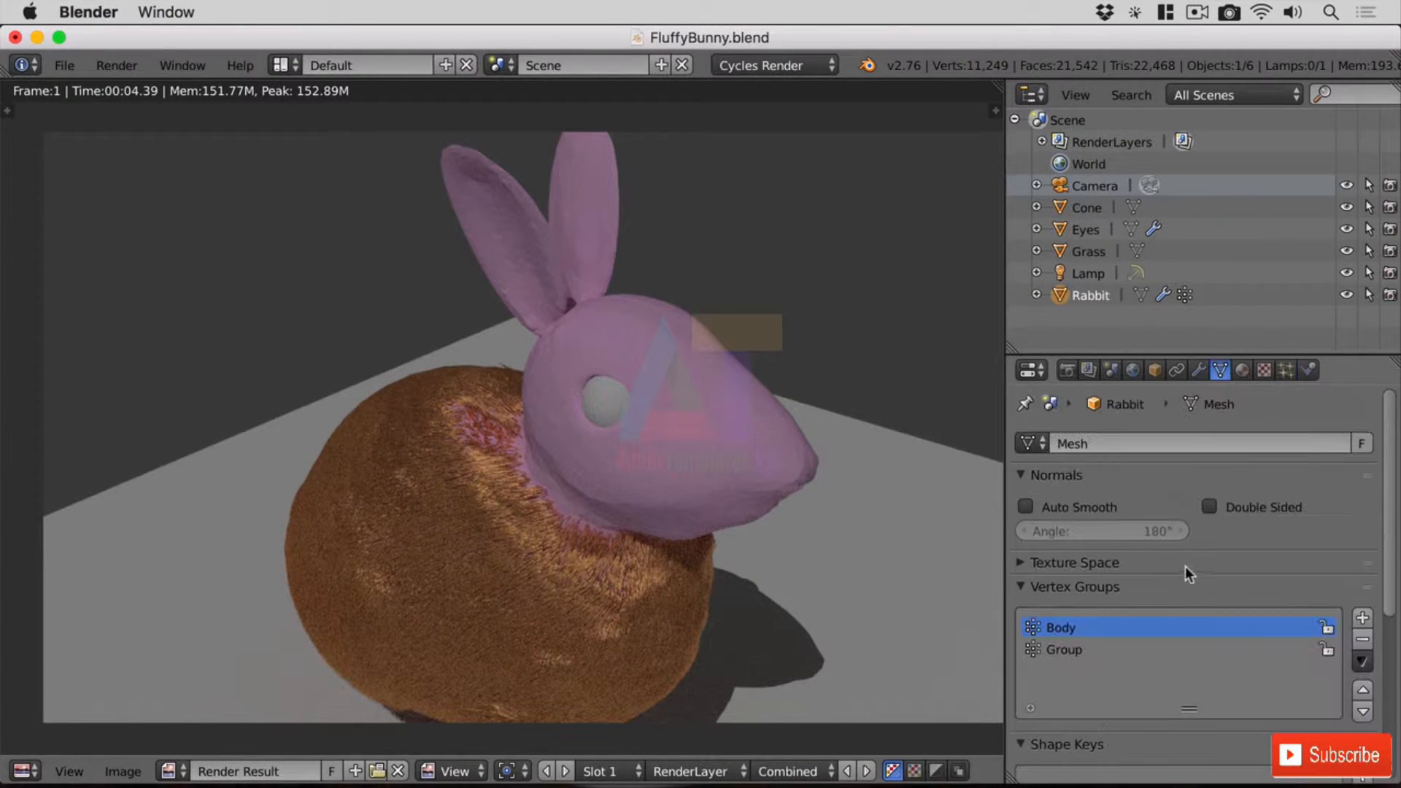
{"action": "scroll", "coordinate": [1186, 566], "scroll_direction": "down", "scroll_amount": 1}
{"action": "left_click", "coordinate": [1067, 628]}
{"action": "double_click", "coordinate": [1066, 628]}
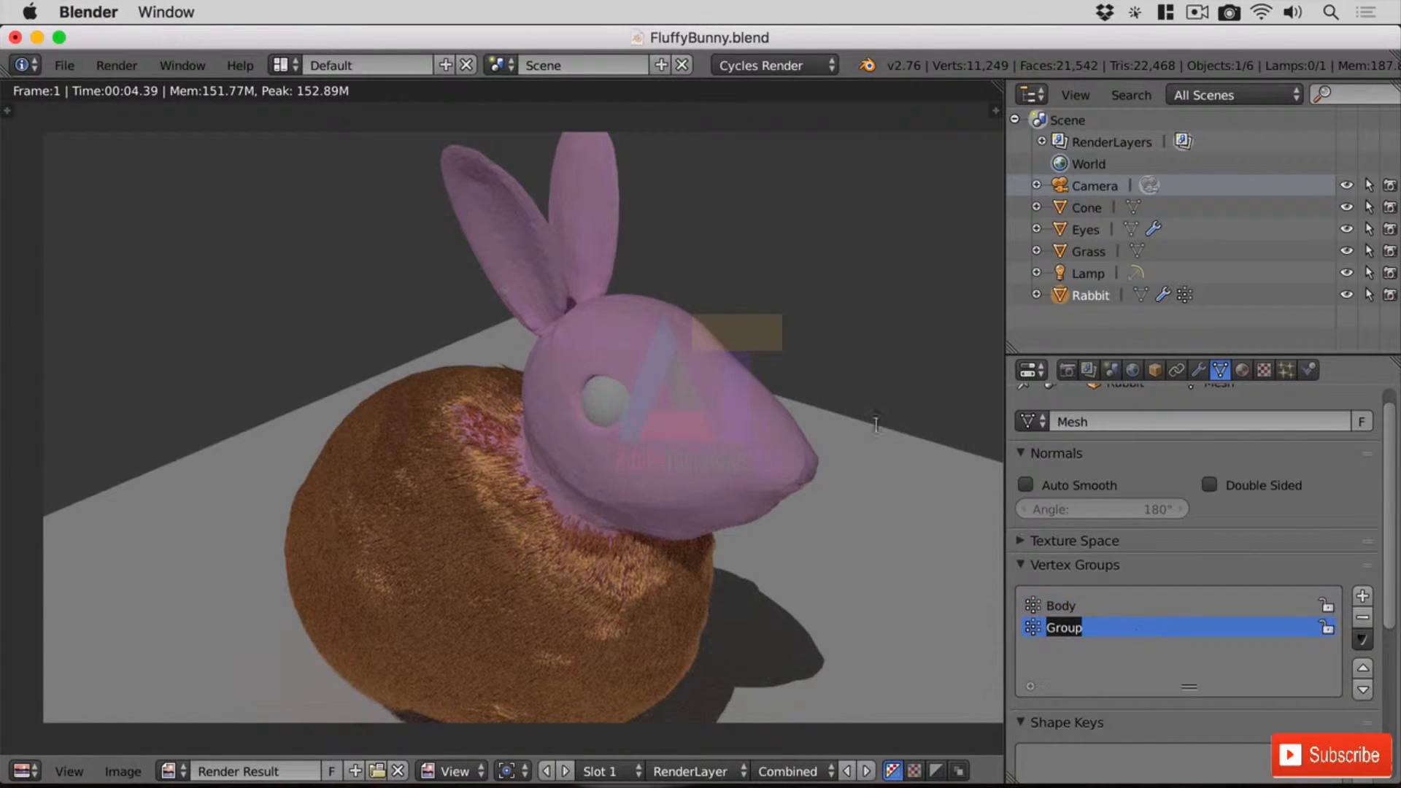
{"action": "type", "text": "Head"}
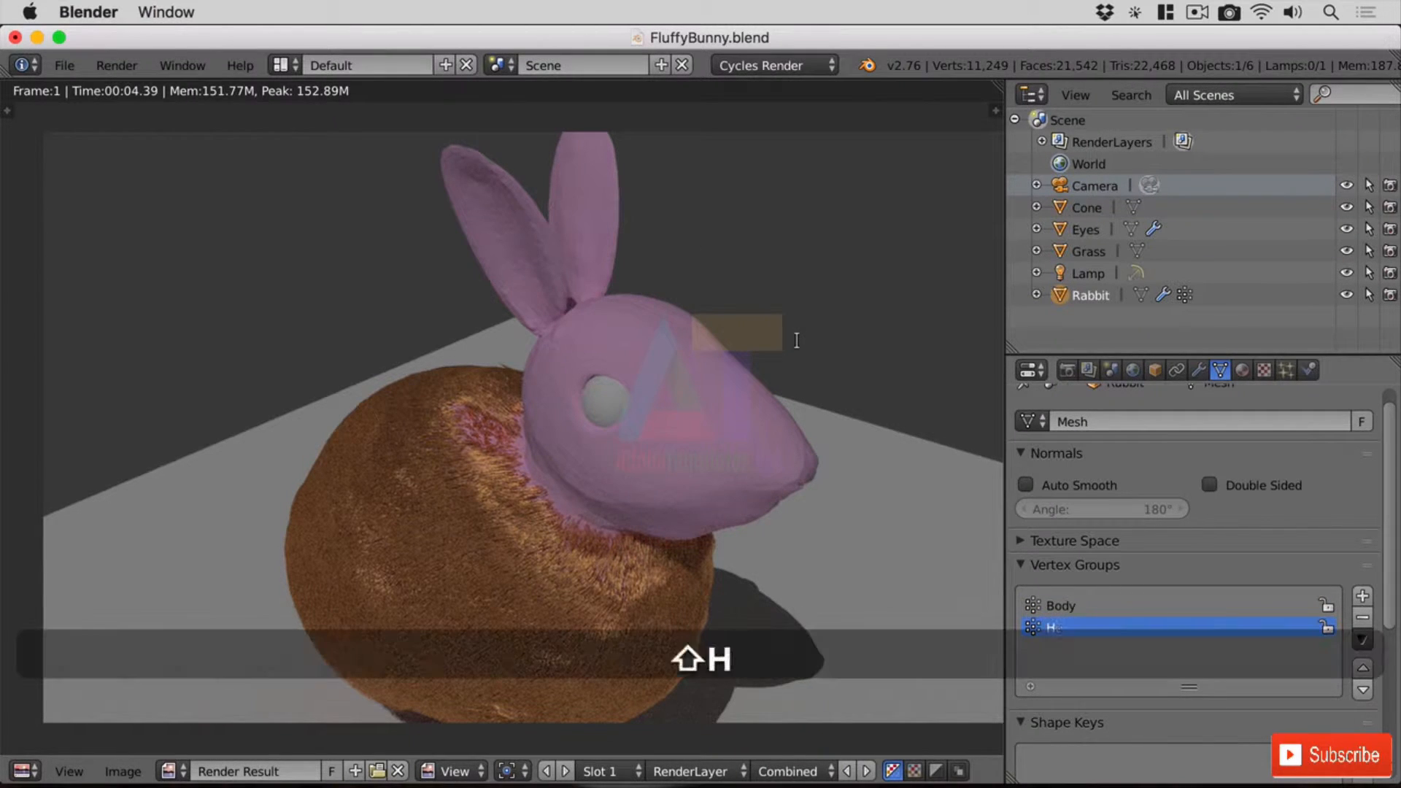
Add three more vertex groups named Ears, Whiskers and Chest, and make Head the active group
{"action": "left_click", "coordinate": [1362, 595]}
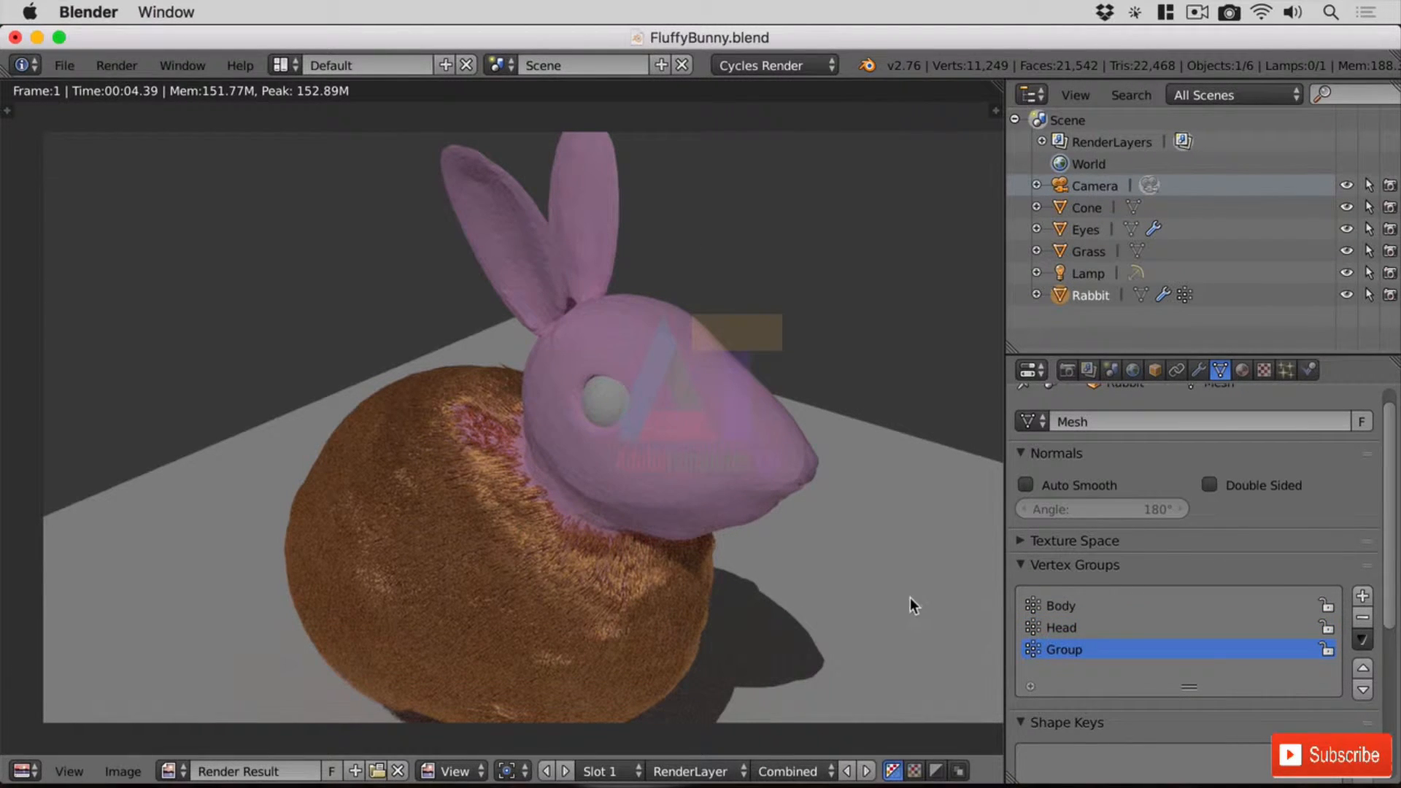
{"action": "double_click", "coordinate": [1066, 672]}
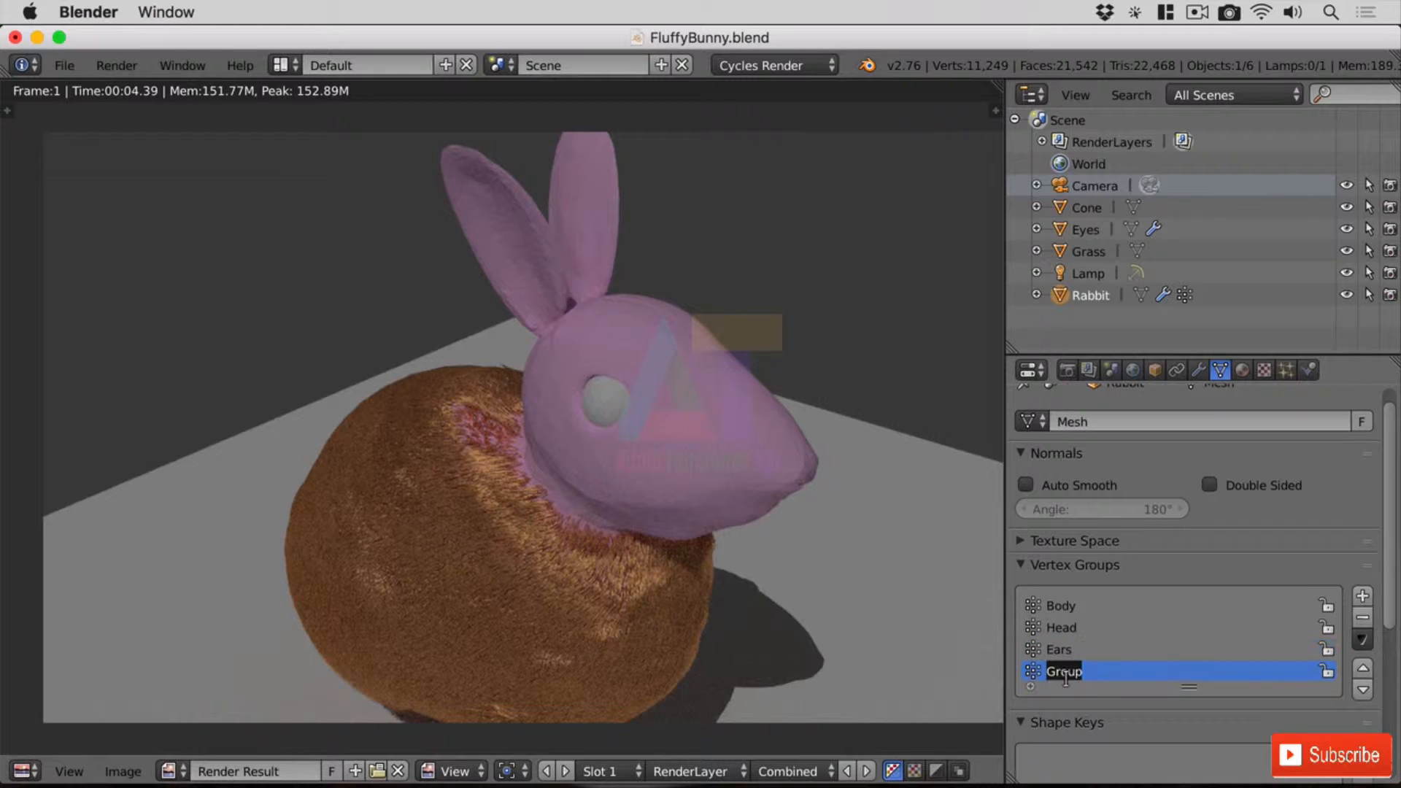
{"action": "type", "text": "Whiskers"}
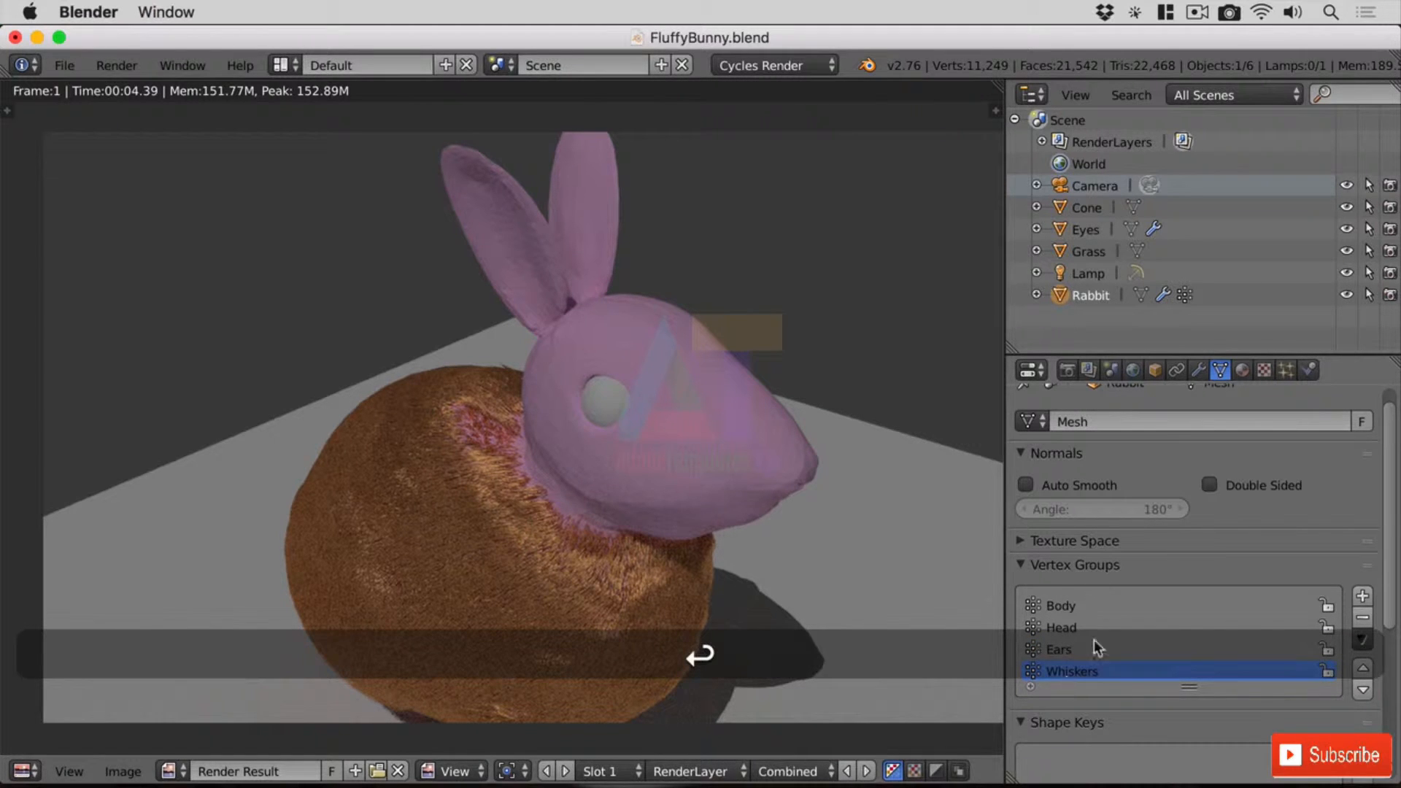
{"action": "left_click", "coordinate": [1362, 596]}
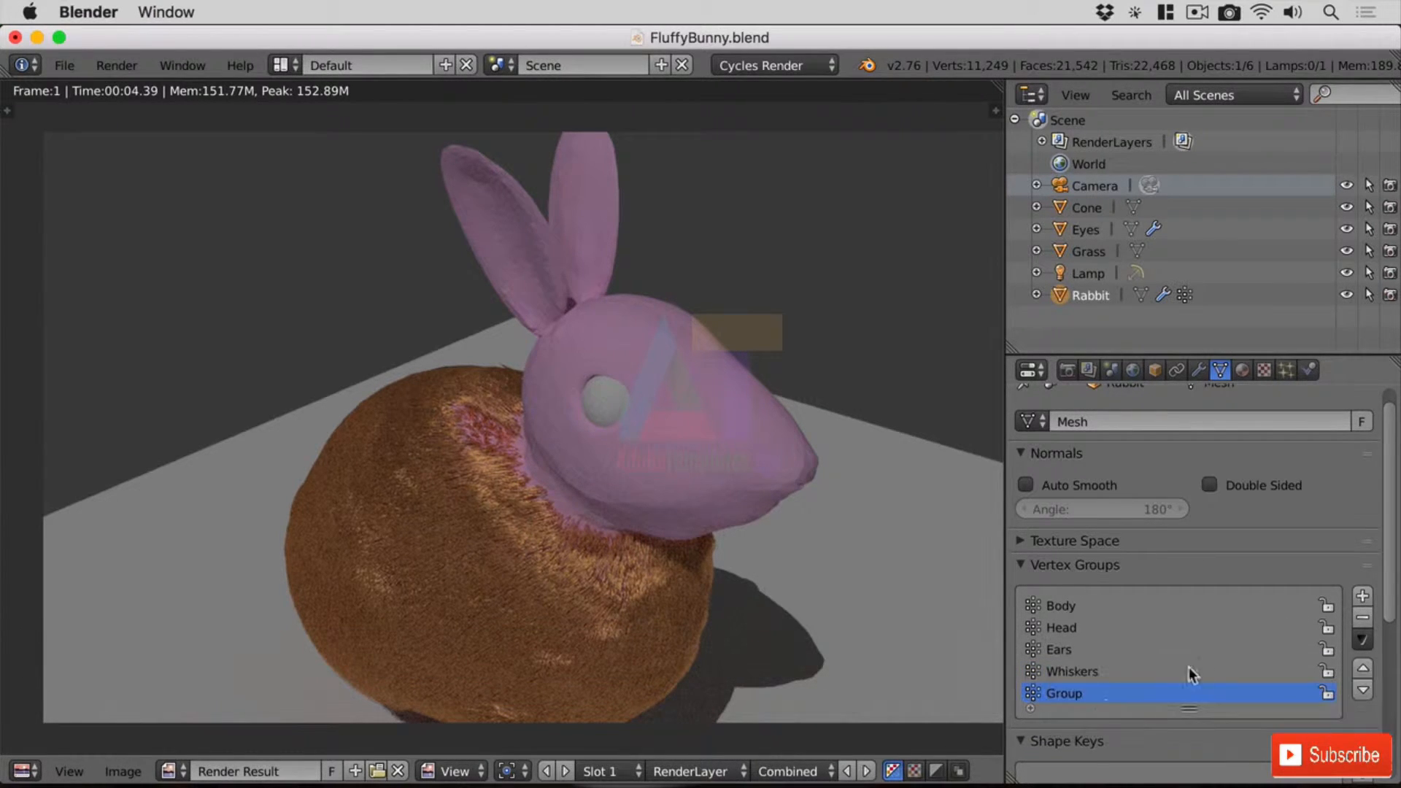
{"action": "double_click", "coordinate": [1079, 697]}
{"action": "type", "text": "Chest"}
{"action": "key", "text": "Return"}
{"action": "left_click", "coordinate": [1084, 629]}
Turn off the viewport display of the Body Hair particle system and return to the 3D view
{"action": "left_click", "coordinate": [1284, 371]}
{"action": "left_click_drag", "start_coordinate": [1393, 488], "coordinate": [1335, 406]}
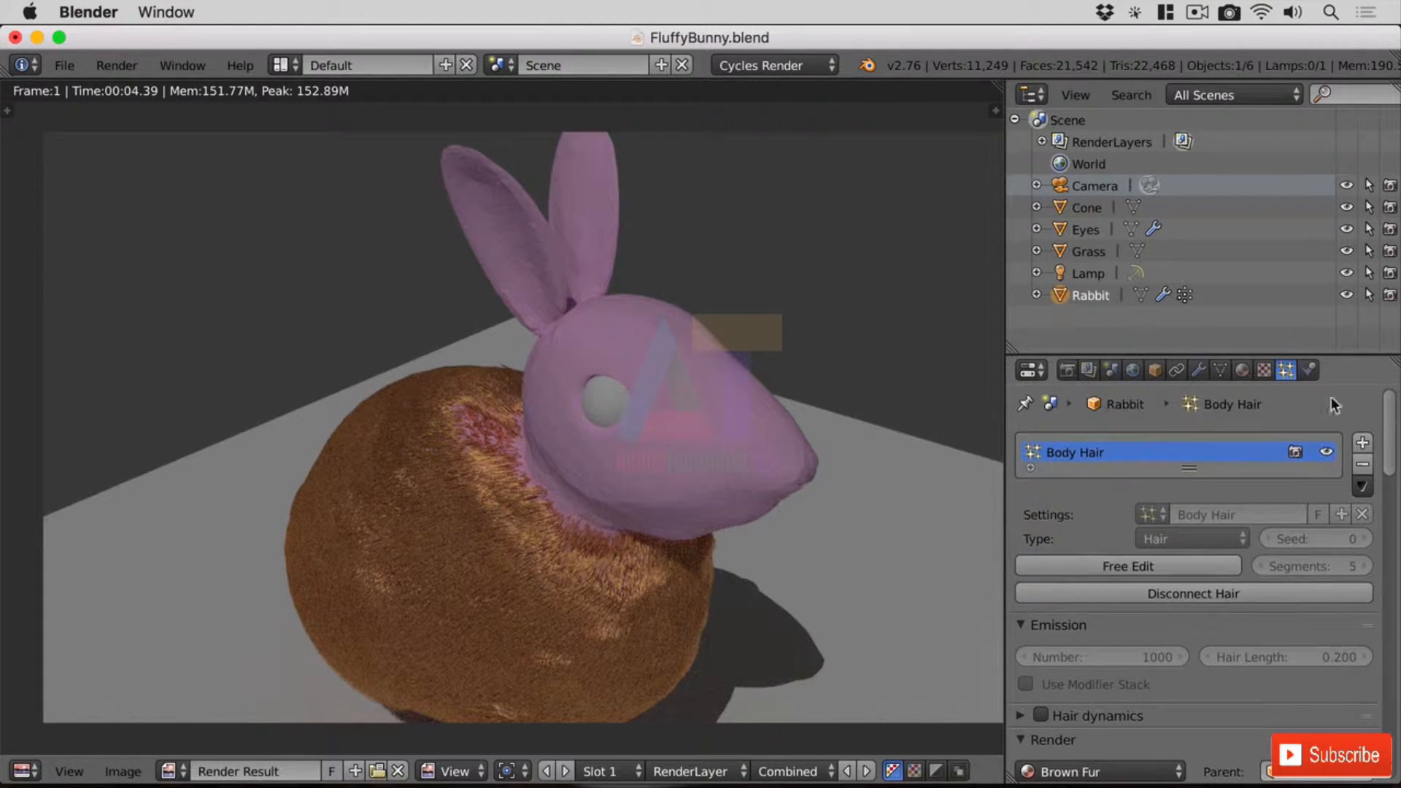
{"action": "left_click", "coordinate": [1326, 453]}
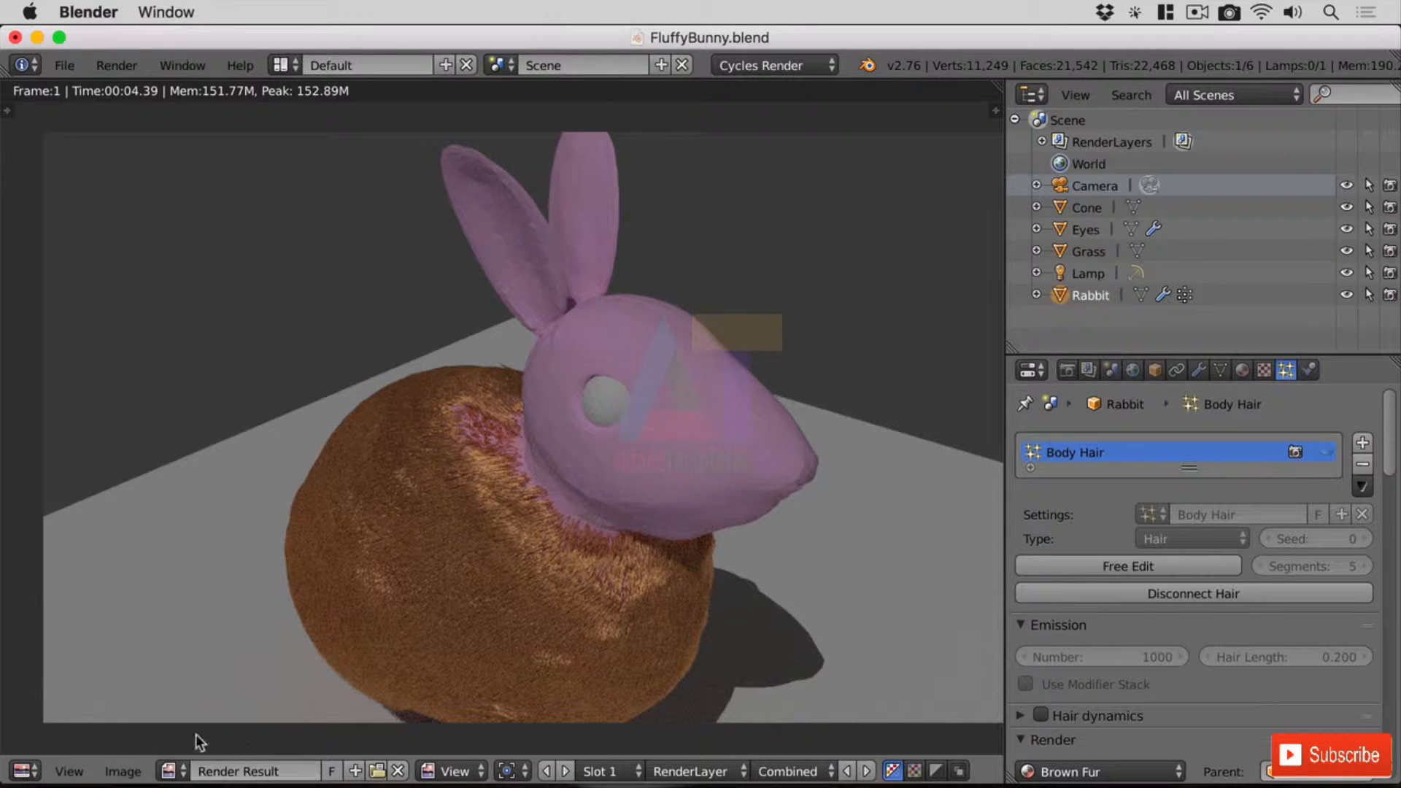
{"action": "left_click", "coordinate": [39, 772]}
{"action": "left_click", "coordinate": [68, 747]}
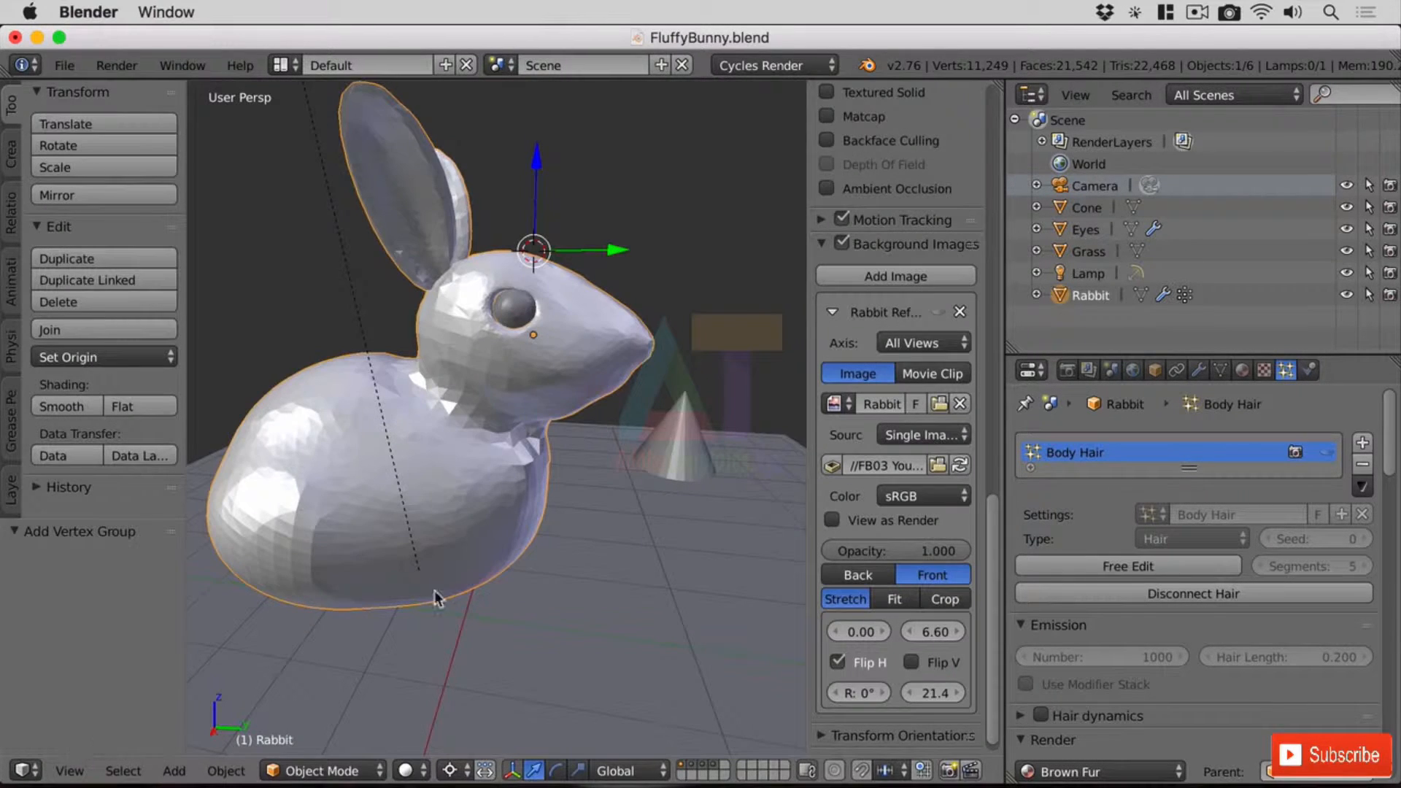
In Weight Paint mode, paint the left side of the rabbit's head at weight 1.000 in the Head group, viewed from the left
{"action": "key", "text": "KP_3"}
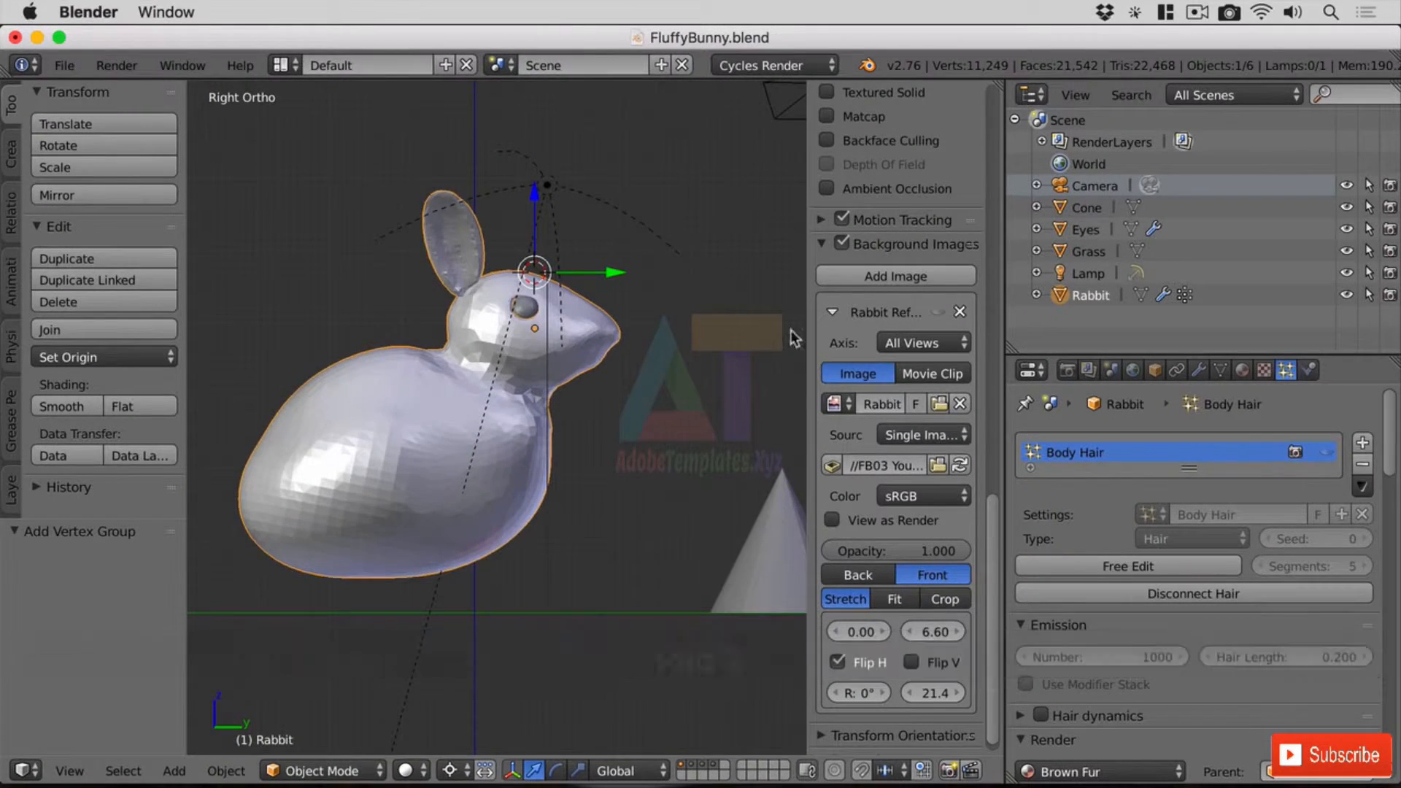
{"action": "middle_click_drag", "start_coordinate": [707, 392], "coordinate": [600, 405]}
{"action": "key", "text": "shift+KP_3"}
{"action": "key", "text": "ctrl+KP_3"}
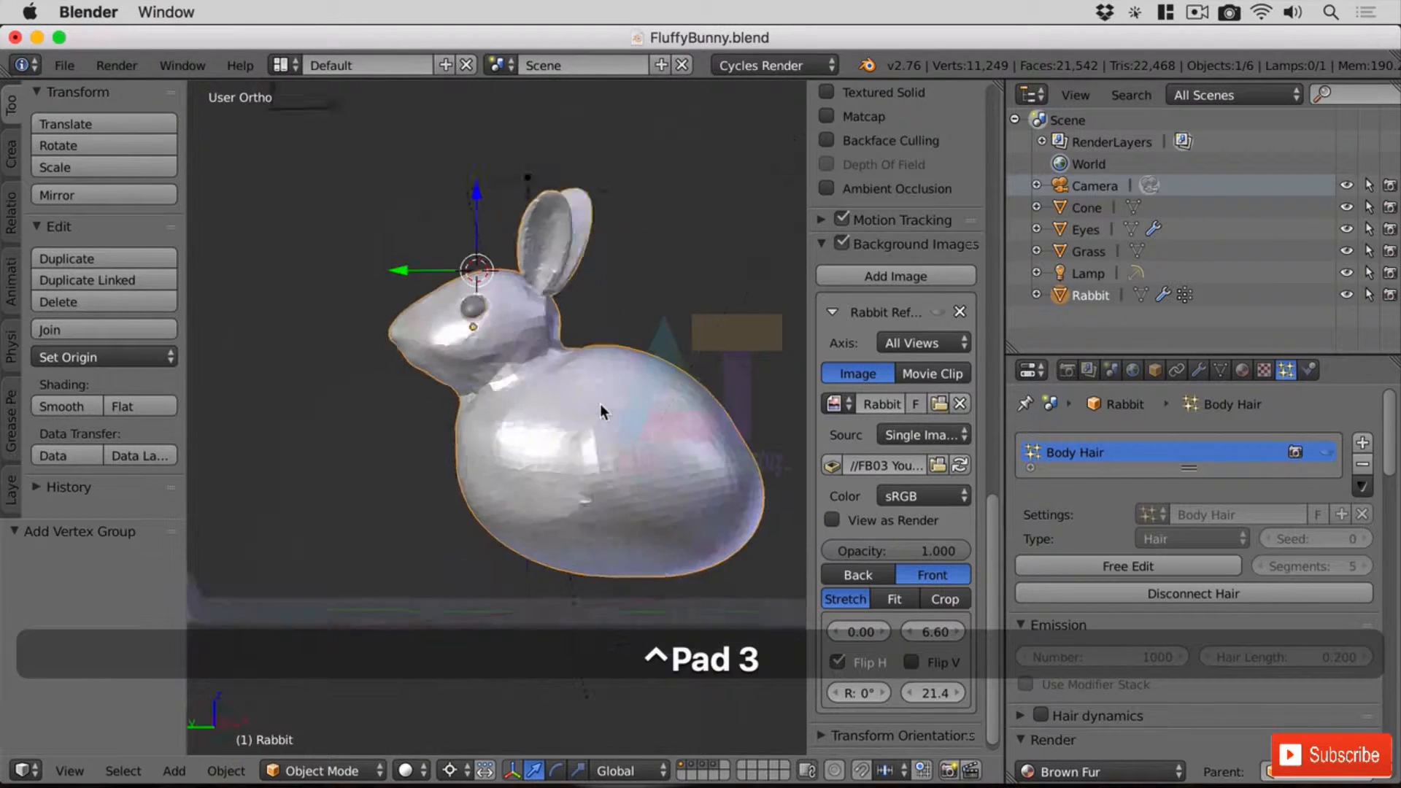
{"action": "scroll", "coordinate": [402, 206], "scroll_direction": "up", "scroll_amount": 5}
{"action": "middle_click_drag", "start_coordinate": [526, 264], "coordinate": [632, 501], "text": "shift"}
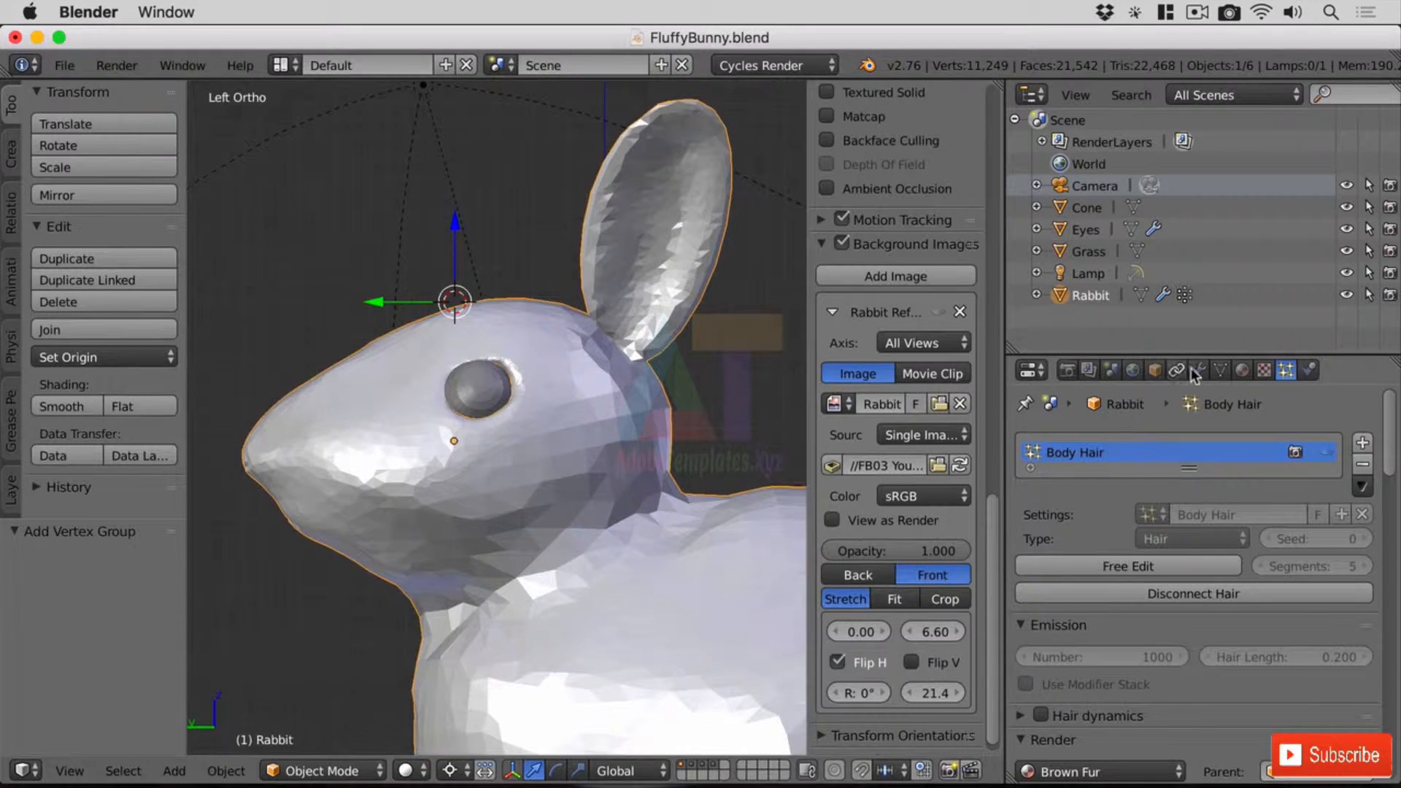
{"action": "left_click", "coordinate": [1218, 371]}
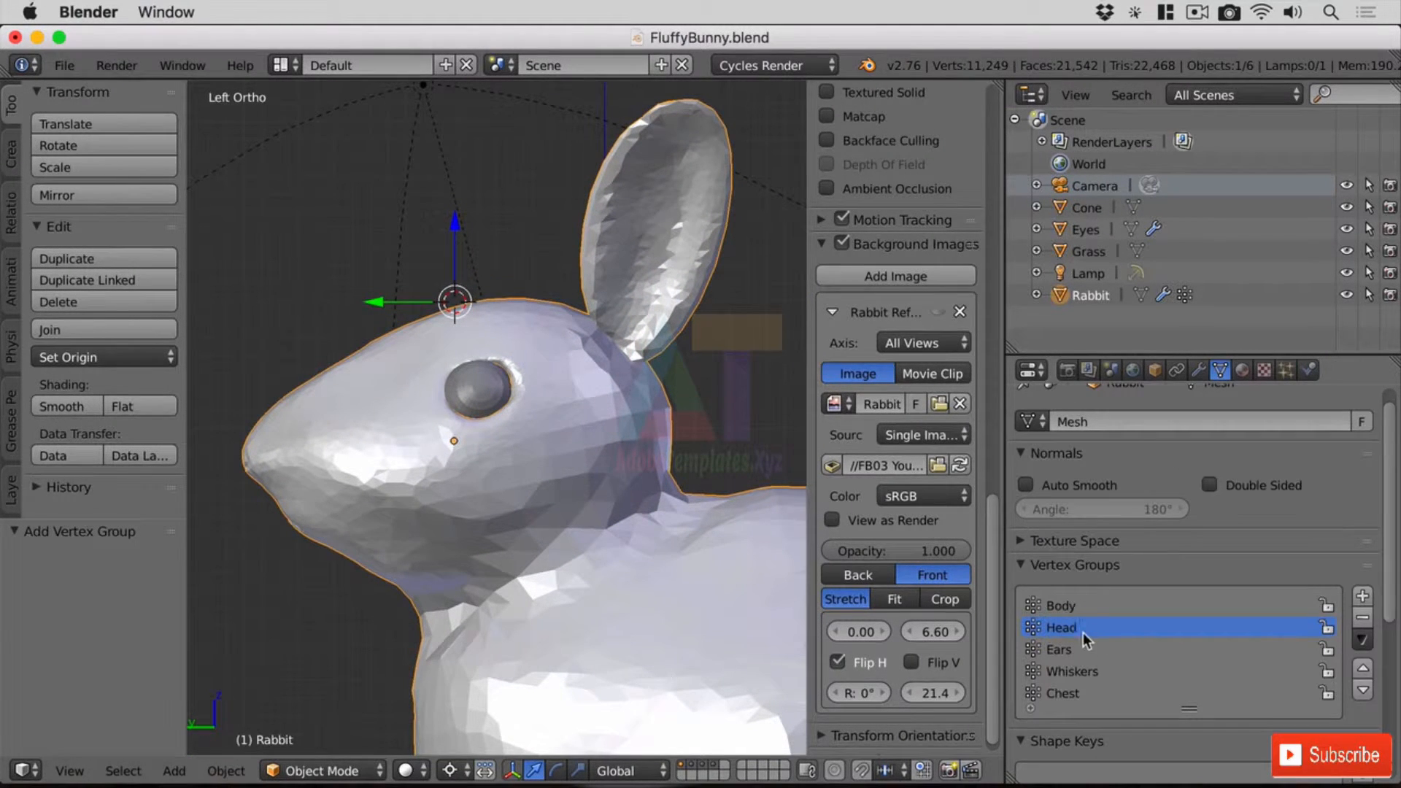
{"action": "left_click", "coordinate": [351, 771]}
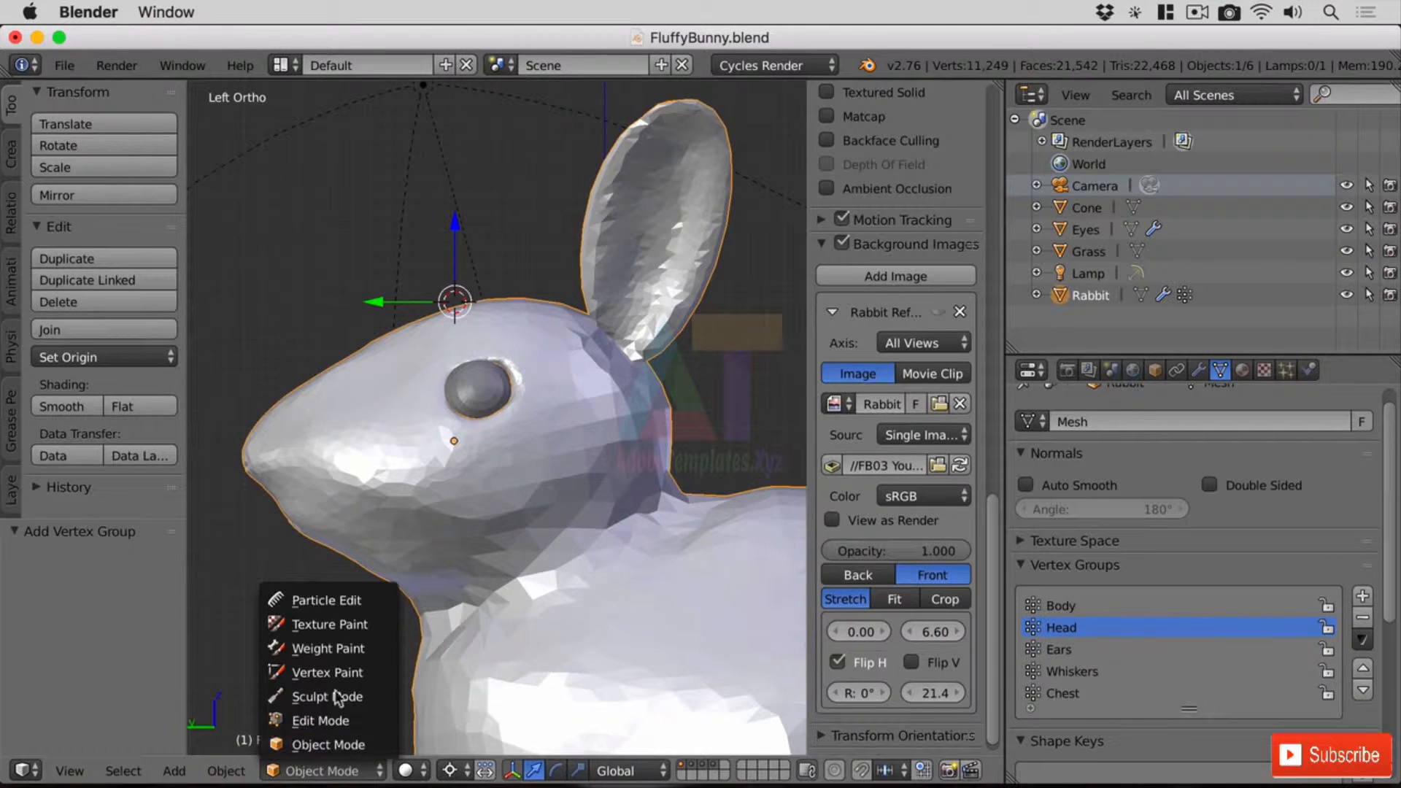
{"action": "left_click", "coordinate": [354, 646]}
{"action": "mouse_move", "coordinate": [289, 445]}
{"action": "left_mouse_down"}
{"action": "mouse_move", "coordinate": [359, 376]}
{"action": "mouse_move", "coordinate": [303, 474]}
{"action": "mouse_move", "coordinate": [368, 314]}
{"action": "mouse_move", "coordinate": [416, 461]}
{"action": "mouse_move", "coordinate": [504, 334]}
{"action": "mouse_move", "coordinate": [584, 382]}
{"action": "mouse_move", "coordinate": [666, 406]}
{"action": "mouse_move", "coordinate": [541, 326]}
{"action": "mouse_move", "coordinate": [613, 457]}
{"action": "mouse_move", "coordinate": [418, 584]}
{"action": "mouse_move", "coordinate": [408, 496]}
{"action": "mouse_move", "coordinate": [504, 516]}
{"action": "mouse_move", "coordinate": [701, 463]}
{"action": "mouse_move", "coordinate": [491, 566]}
{"action": "mouse_move", "coordinate": [382, 597]}
{"action": "left_mouse_up"}
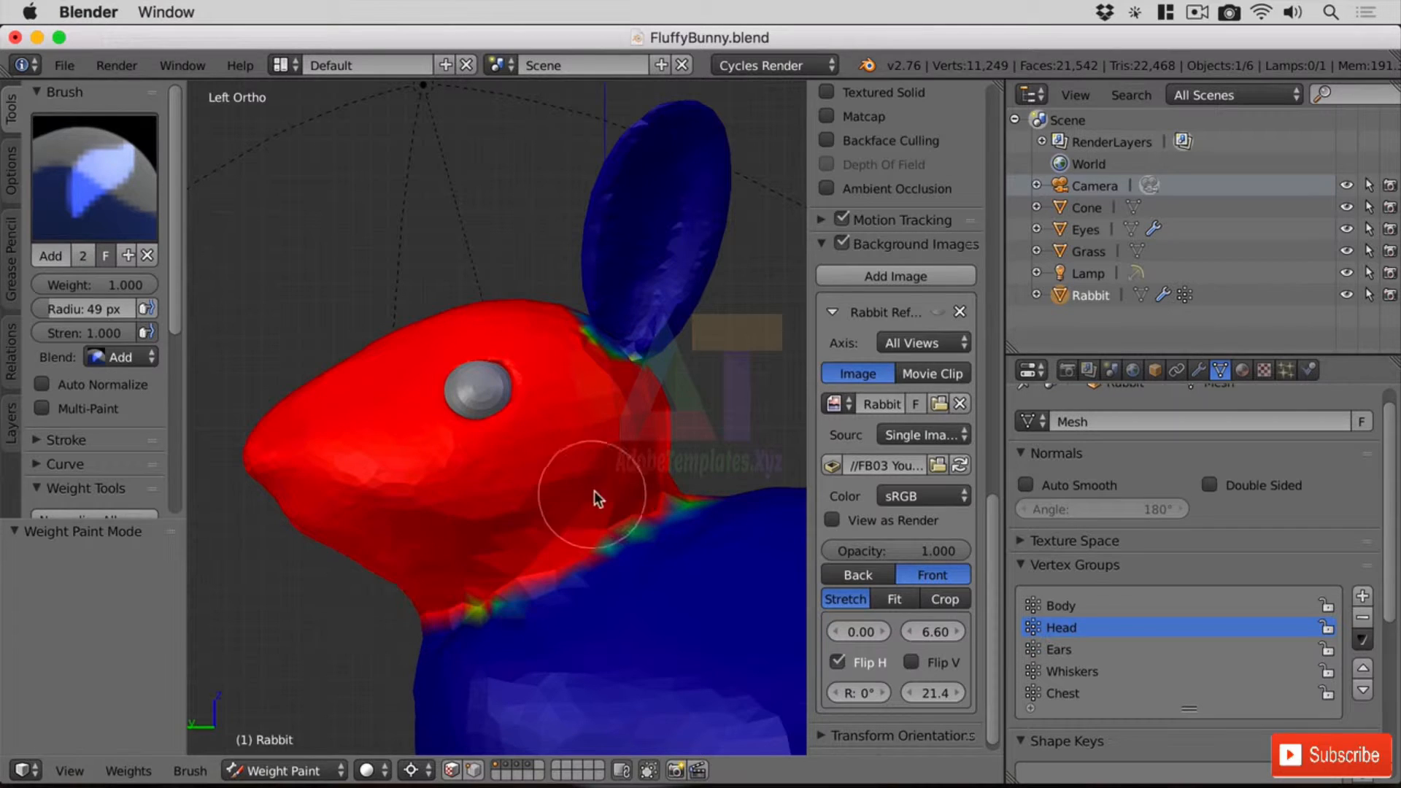
Paint the remaining back and neck area on the right side of the rabbit's head into the Head group, leaving the ear out
{"action": "middle_click_drag", "start_coordinate": [228, 532], "coordinate": [532, 510]}
{"action": "scroll", "coordinate": [555, 496], "scroll_direction": "down", "scroll_amount": 3}
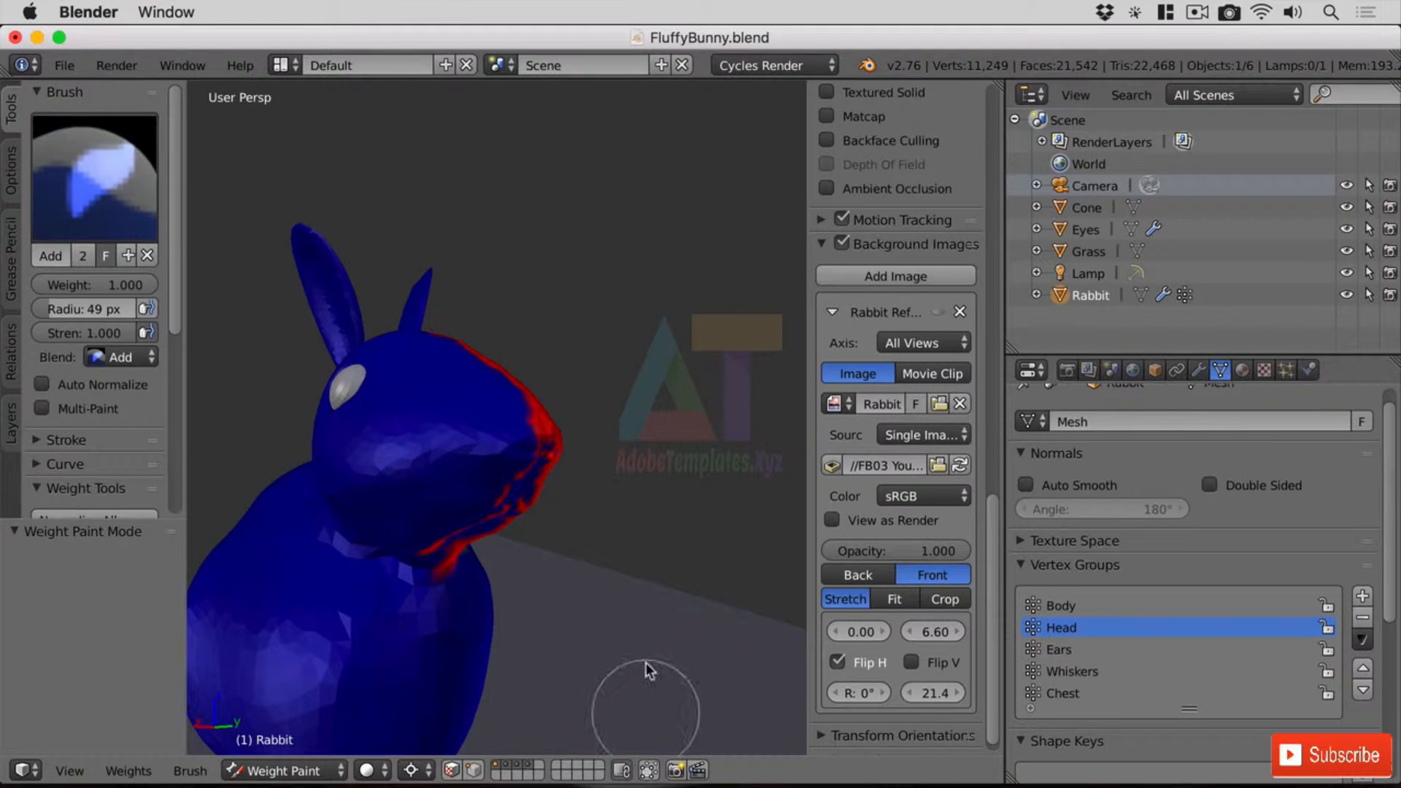
{"action": "middle_click_drag", "start_coordinate": [647, 666], "coordinate": [594, 532]}
{"action": "key", "text": "ctrl+KP_3"}
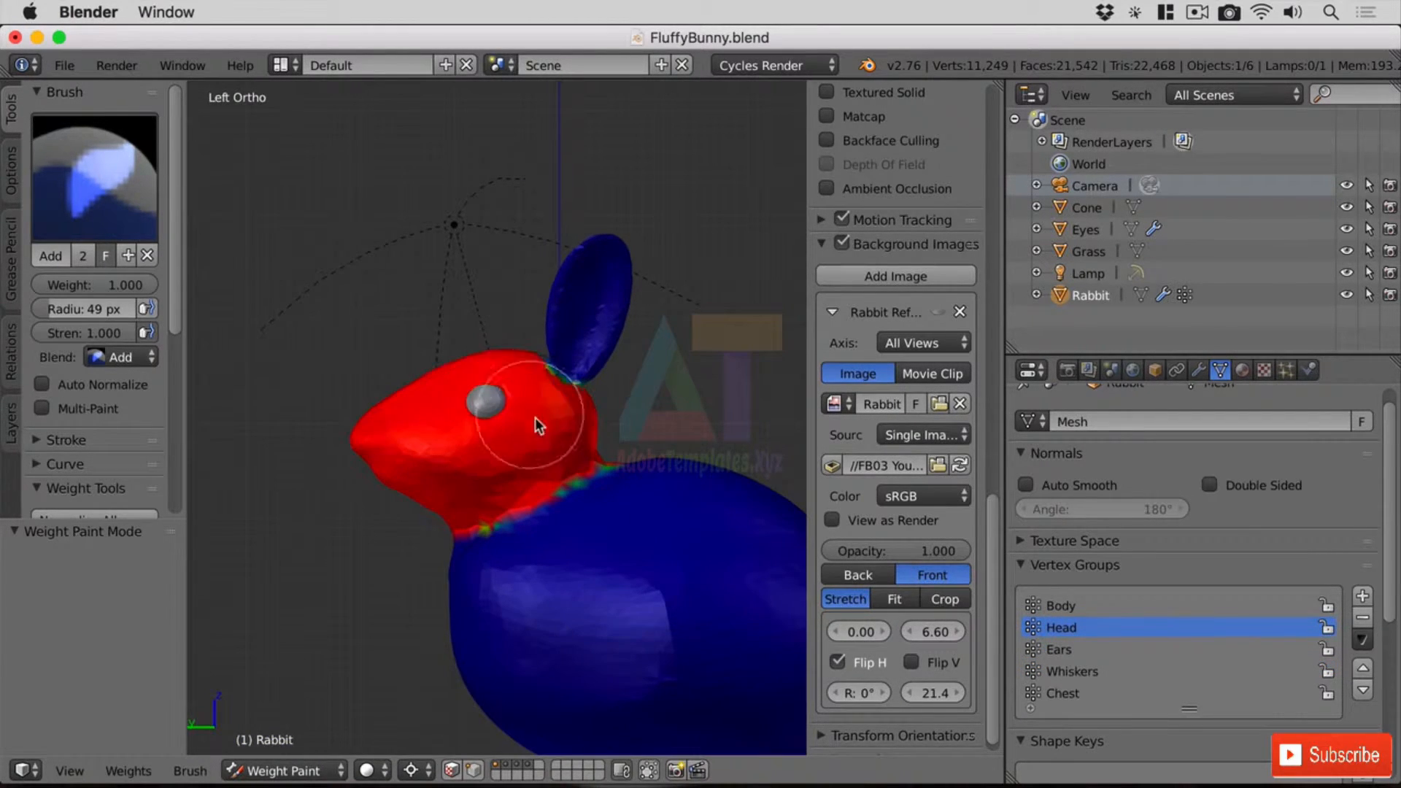
{"action": "middle_click_drag", "start_coordinate": [433, 443], "coordinate": [618, 566]}
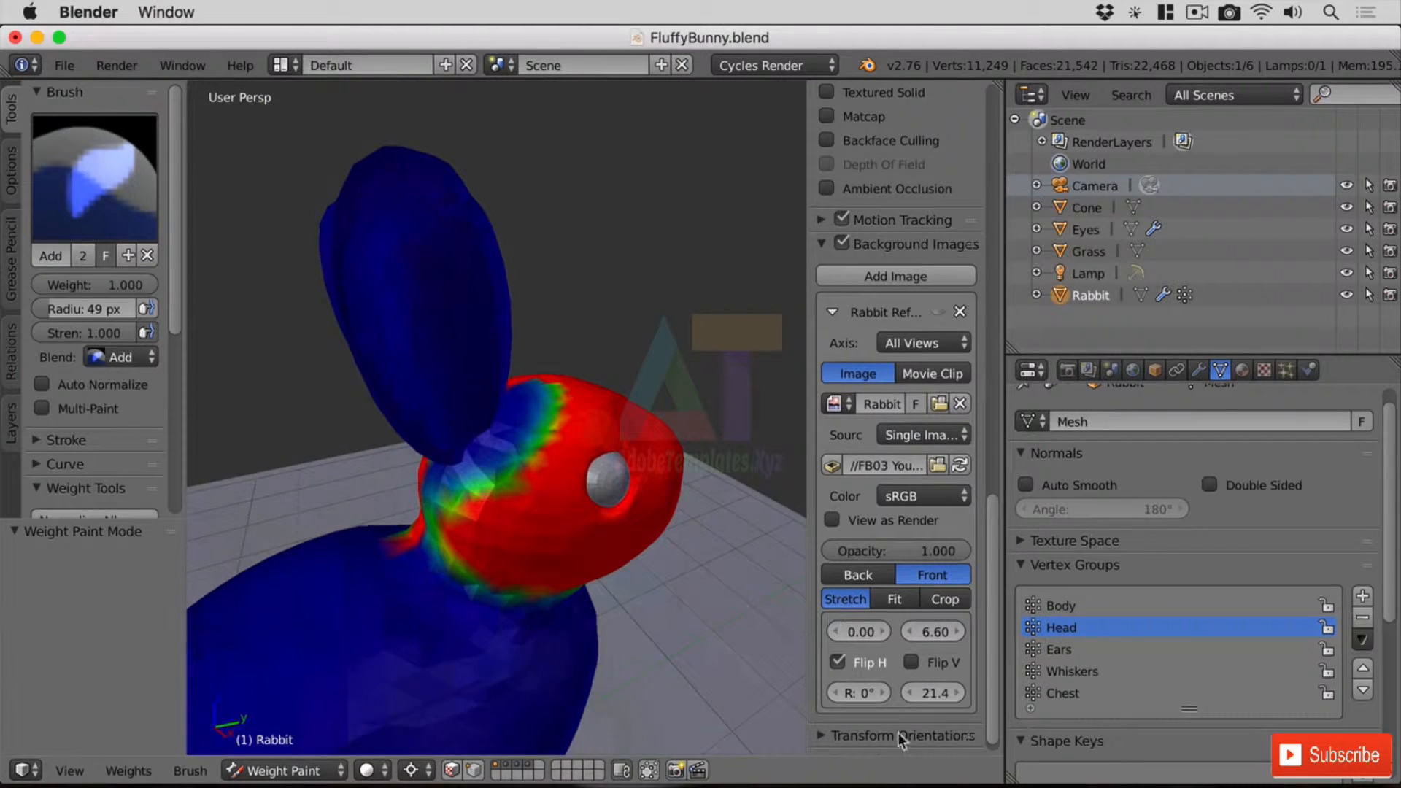
{"action": "mouse_move", "coordinate": [600, 378]}
{"action": "left_mouse_down"}
{"action": "mouse_move", "coordinate": [505, 479]}
{"action": "mouse_move", "coordinate": [545, 406]}
{"action": "mouse_move", "coordinate": [504, 496]}
{"action": "mouse_move", "coordinate": [431, 519]}
{"action": "mouse_move", "coordinate": [536, 560]}
{"action": "mouse_move", "coordinate": [483, 537]}
{"action": "left_mouse_up"}
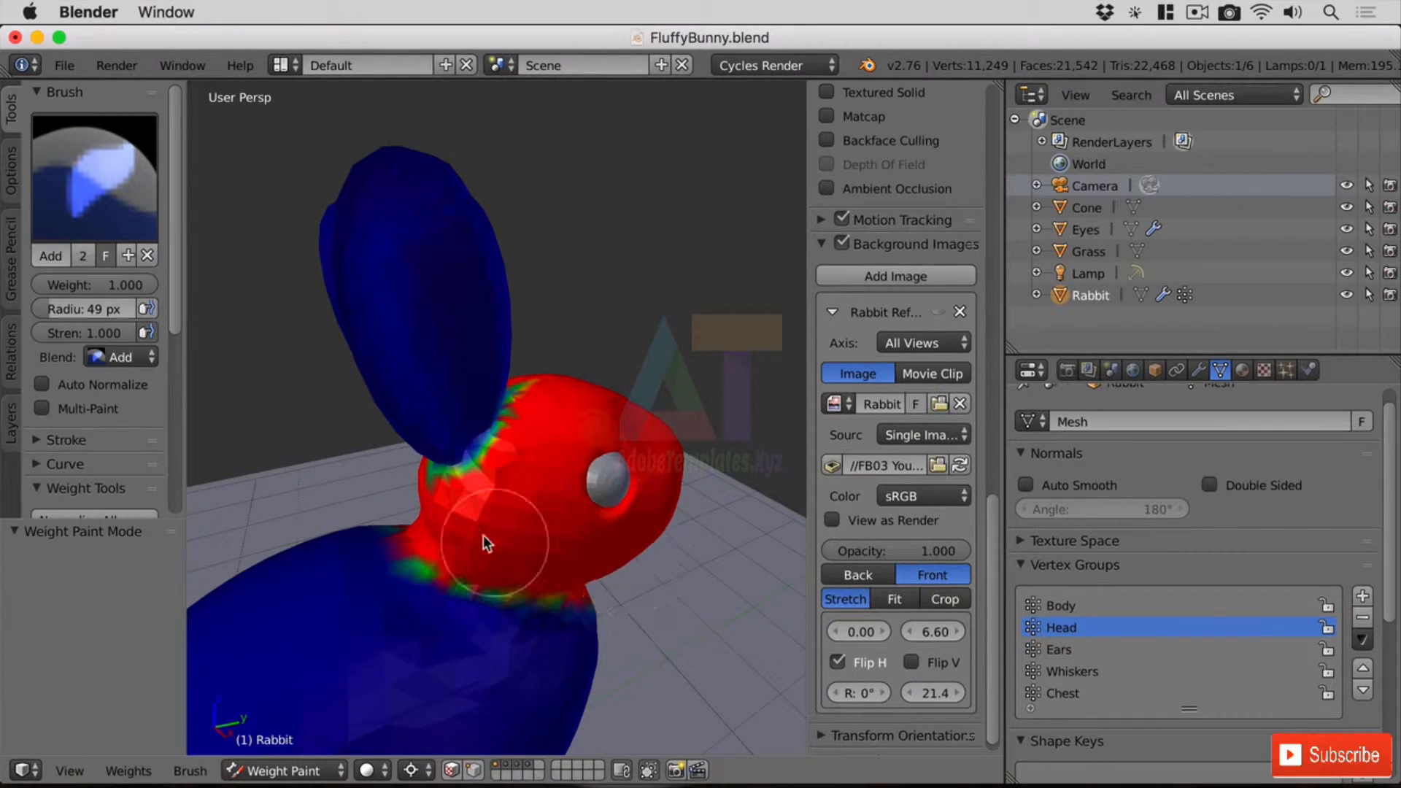
Reduce the brush radius to 20 px and paint the gap between the rabbit's ears into the Head group
{"action": "mouse_move", "coordinate": [483, 537]}
{"action": "middle_mouse_down"}
{"action": "mouse_move", "coordinate": [508, 529]}
{"action": "mouse_move", "coordinate": [515, 547]}
{"action": "middle_mouse_up"}
{"action": "key", "text": "f"}
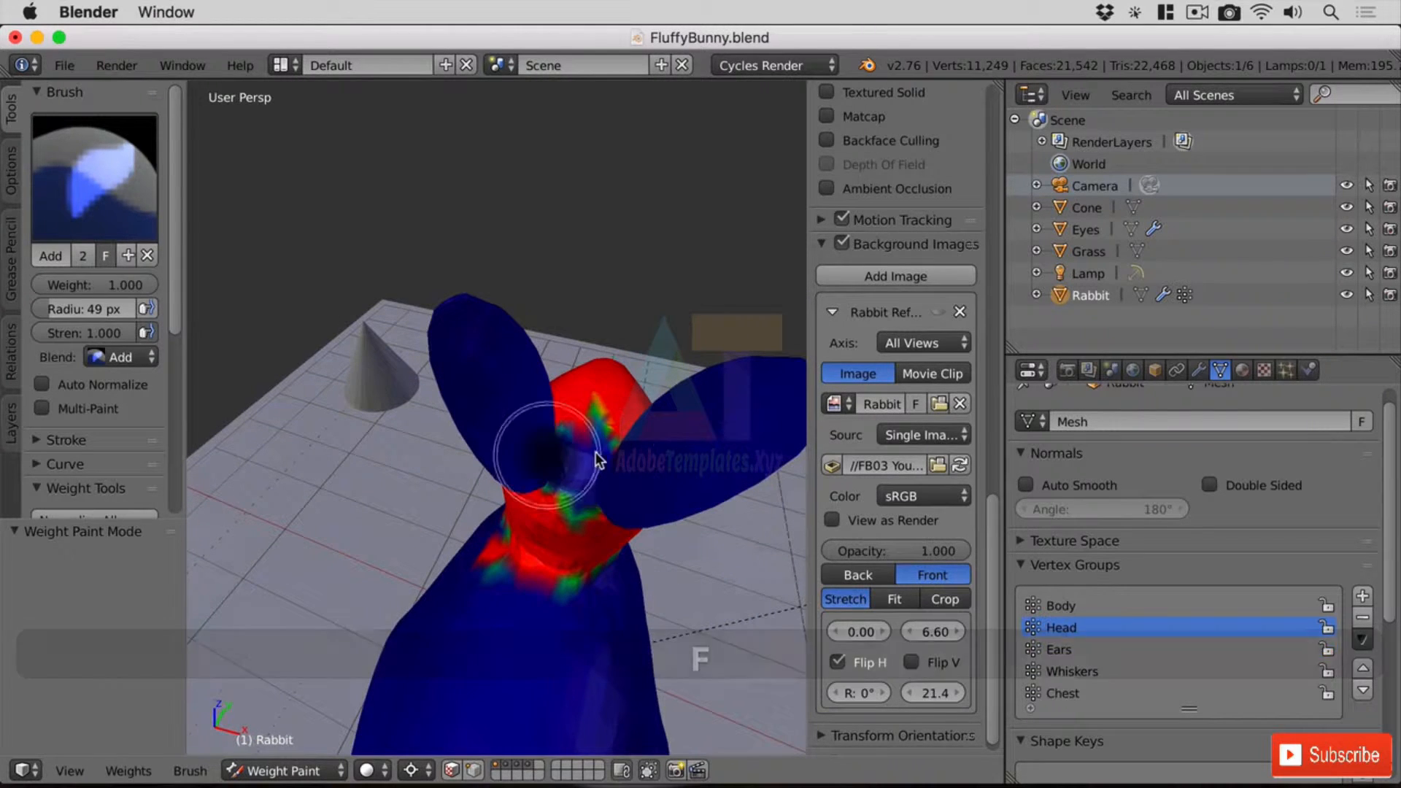
{"action": "left_click", "coordinate": [573, 453]}
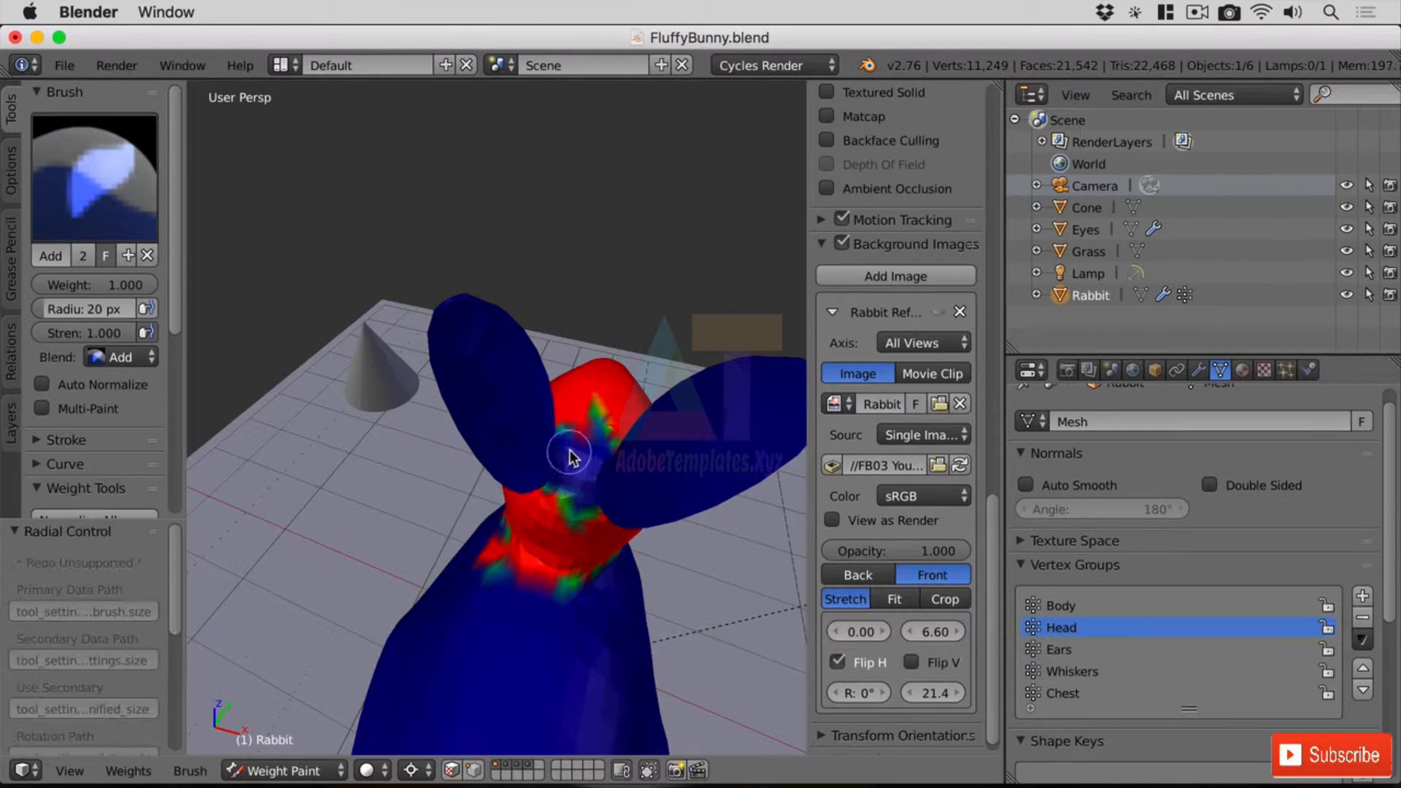
{"action": "scroll", "coordinate": [594, 475], "scroll_direction": "up", "scroll_amount": 4}
{"action": "mouse_move", "coordinate": [722, 474]}
{"action": "left_mouse_down"}
{"action": "mouse_move", "coordinate": [707, 438]}
{"action": "mouse_move", "coordinate": [657, 585]}
{"action": "mouse_move", "coordinate": [666, 416]}
{"action": "mouse_move", "coordinate": [764, 476]}
{"action": "mouse_move", "coordinate": [785, 463]}
{"action": "mouse_move", "coordinate": [729, 540]}
{"action": "mouse_move", "coordinate": [719, 641]}
{"action": "mouse_move", "coordinate": [726, 563]}
{"action": "mouse_move", "coordinate": [692, 682]}
{"action": "mouse_move", "coordinate": [625, 642]}
{"action": "mouse_move", "coordinate": [622, 609]}
{"action": "mouse_move", "coordinate": [652, 633]}
{"action": "left_mouse_up"}
{"action": "scroll", "coordinate": [653, 637], "scroll_direction": "down", "scroll_amount": 5}
{"action": "middle_click_drag", "start_coordinate": [650, 654], "coordinate": [584, 591]}
{"action": "scroll", "coordinate": [526, 343], "scroll_direction": "up", "scroll_amount": 5}
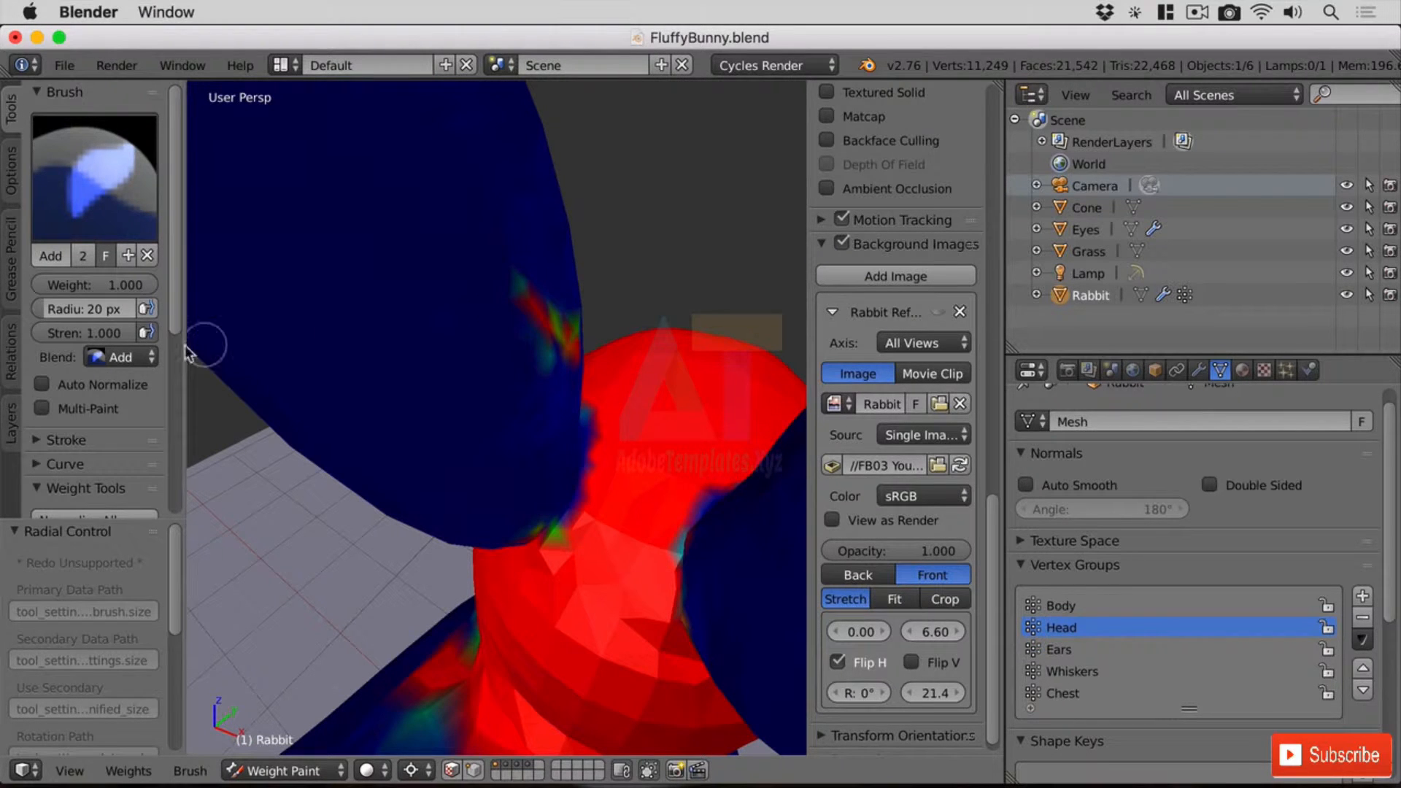
Set the brush blend mode to Subtract and erase the stray Head weight from the side of the ear
{"action": "left_click", "coordinate": [130, 360]}
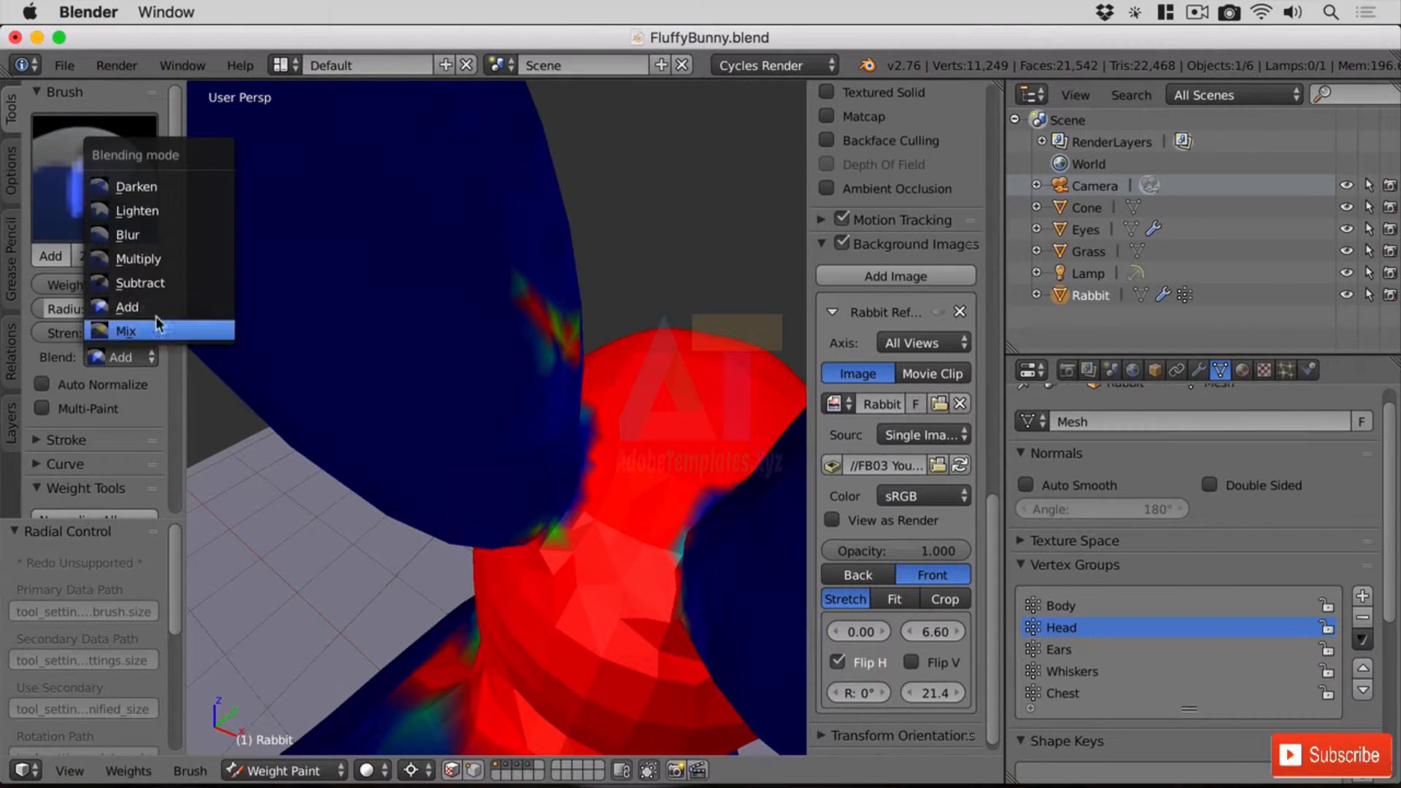
{"action": "left_click", "coordinate": [140, 283]}
{"action": "mouse_move", "coordinate": [526, 346]}
{"action": "left_mouse_down"}
{"action": "mouse_move", "coordinate": [537, 316]}
{"action": "mouse_move", "coordinate": [553, 318]}
{"action": "mouse_move", "coordinate": [559, 376]}
{"action": "left_mouse_up"}
Set the brush blend mode back to Add and repaint the erased streak on top of the head
{"action": "mouse_move", "coordinate": [638, 457]}
{"action": "middle_mouse_down"}
{"action": "mouse_move", "coordinate": [609, 507]}
{"action": "mouse_move", "coordinate": [562, 516]}
{"action": "middle_mouse_up"}
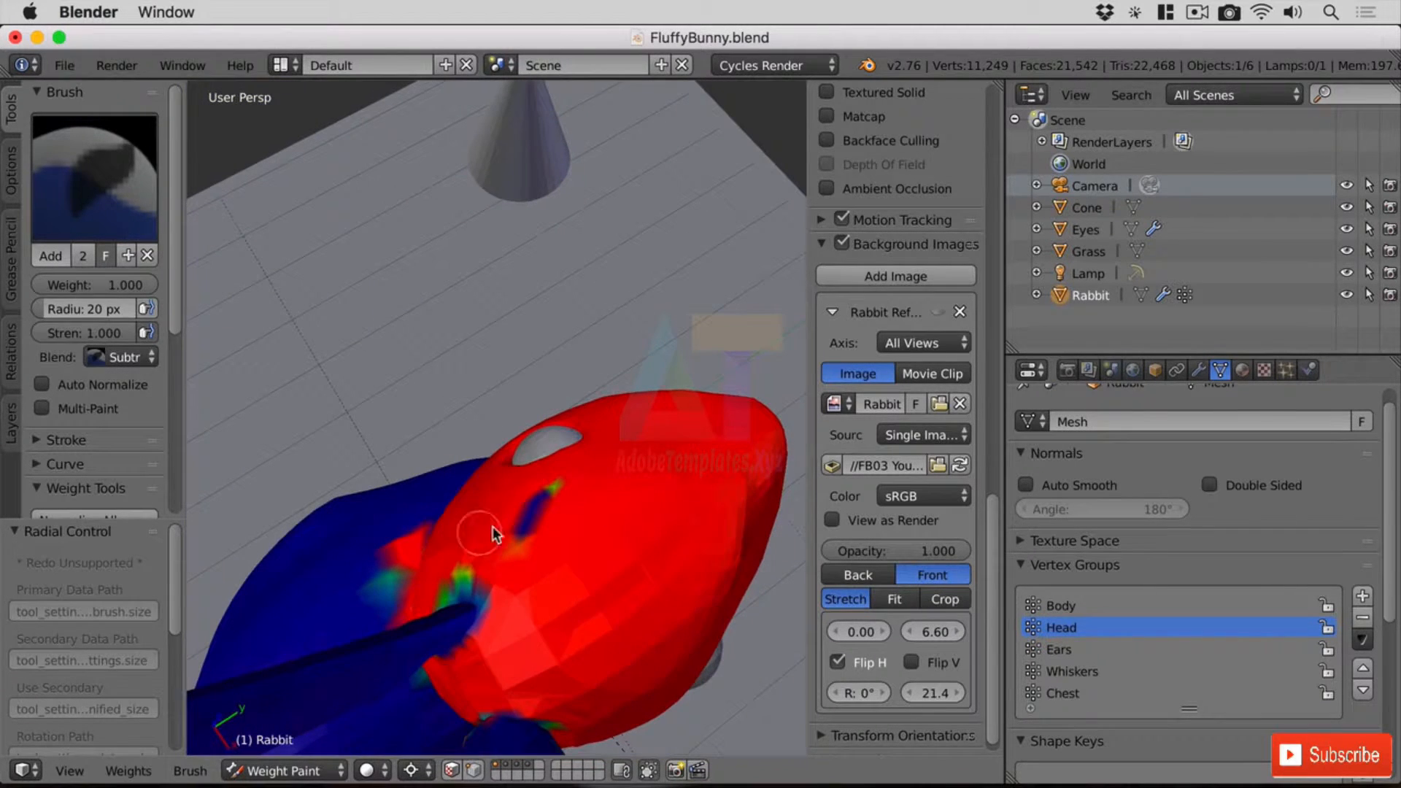
{"action": "left_click", "coordinate": [124, 356]}
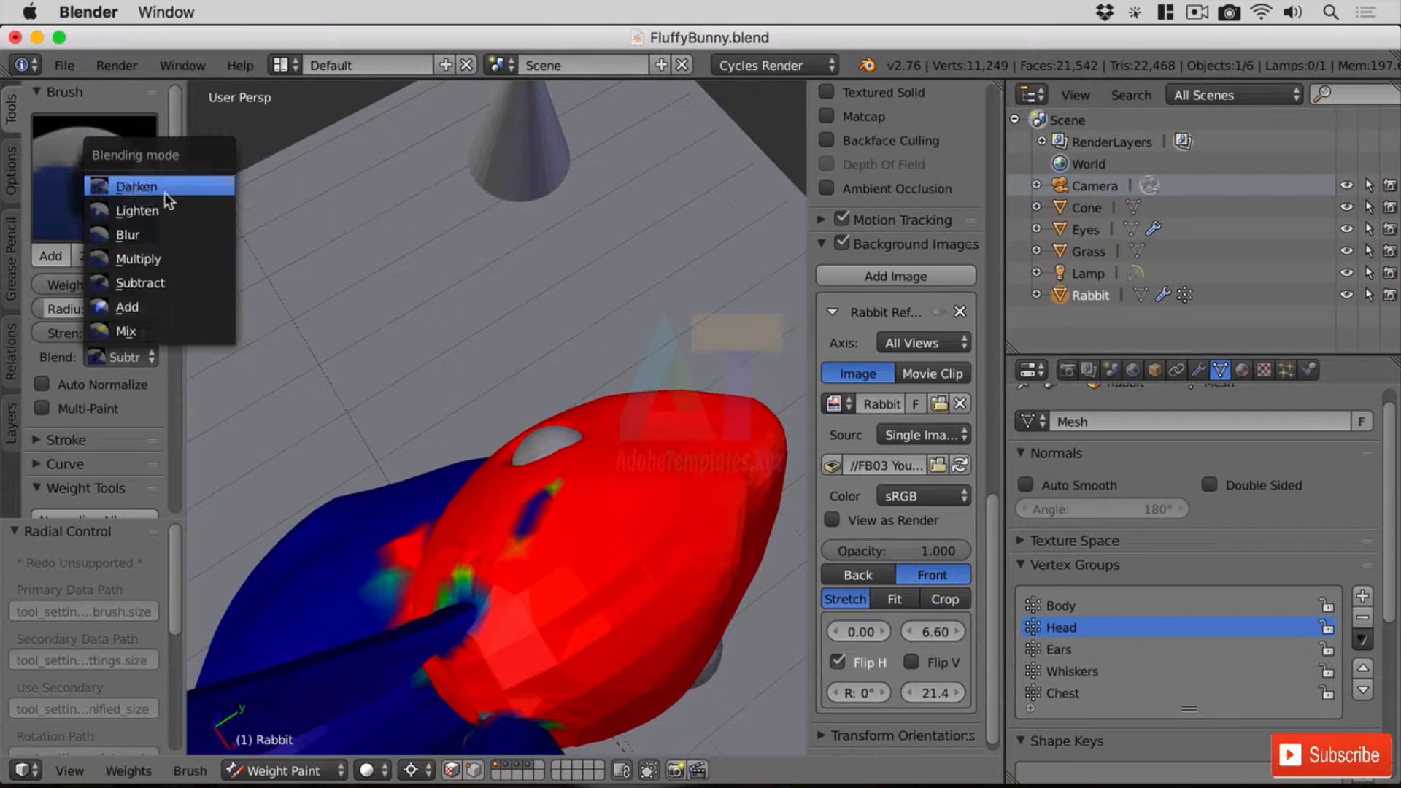
{"action": "left_click", "coordinate": [159, 309]}
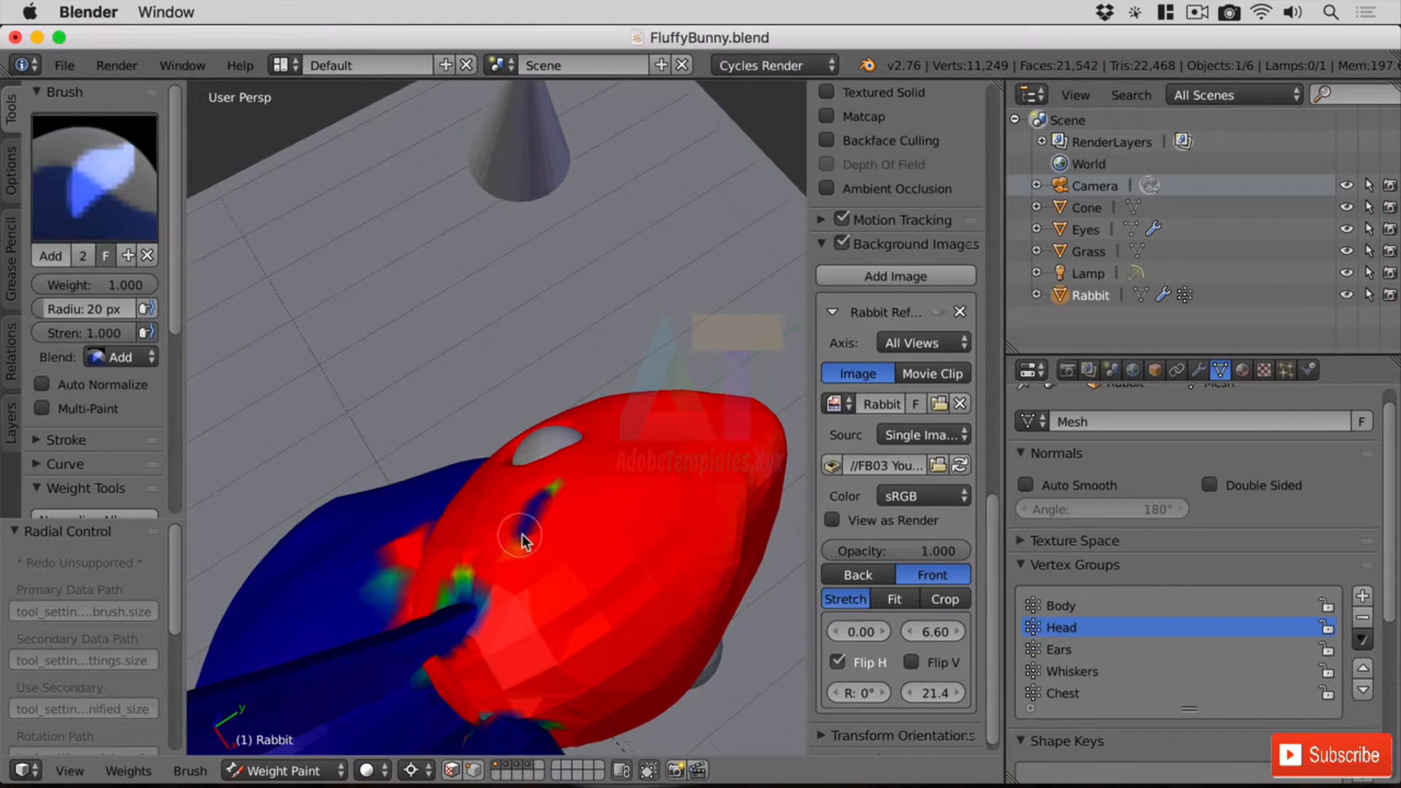
{"action": "middle_click_drag", "start_coordinate": [549, 550], "coordinate": [664, 472]}
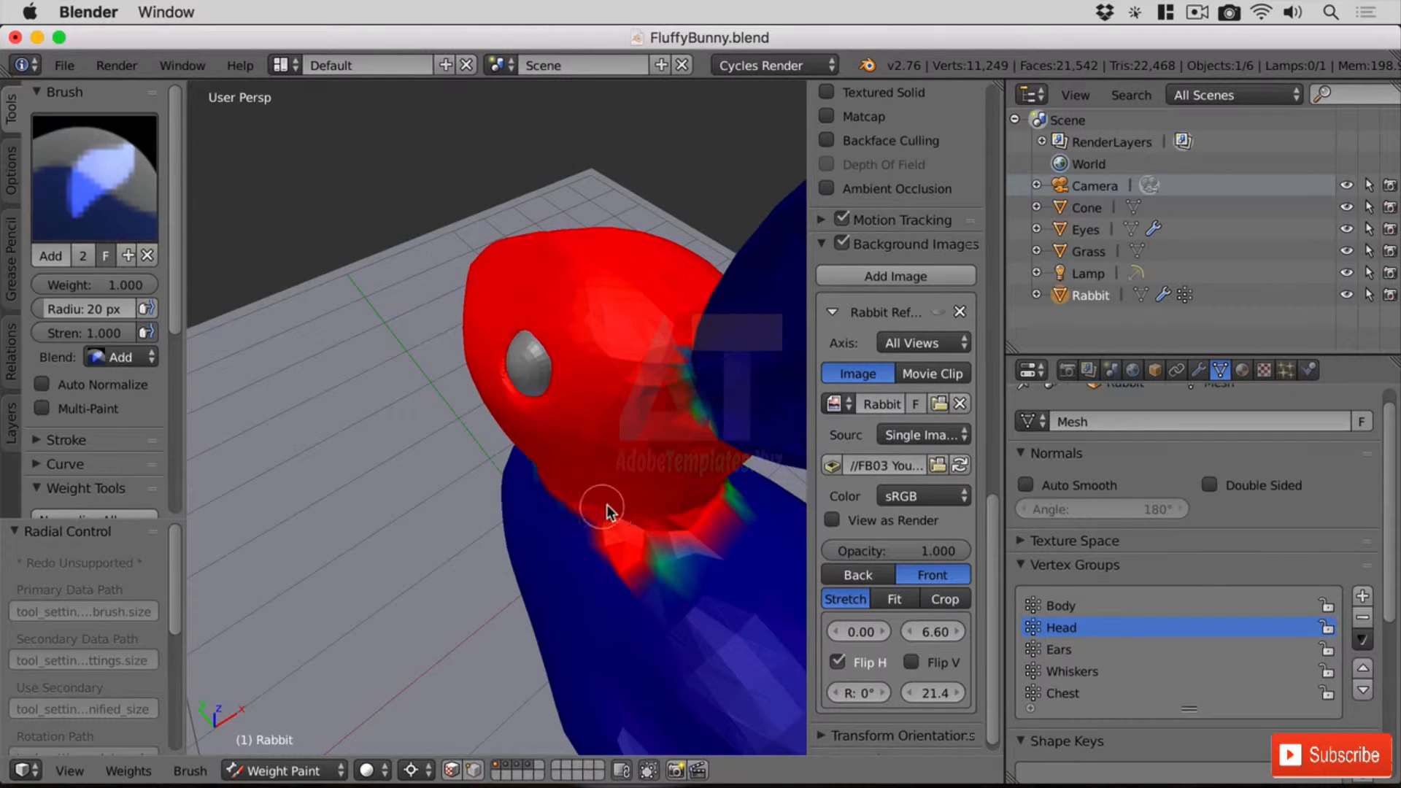
Choose the Subtract brush, raise its strength to 1.000, and erase the Head weight that spills below the neck onto the body
{"action": "mouse_move", "coordinate": [604, 506]}
{"action": "middle_mouse_down"}
{"action": "mouse_move", "coordinate": [685, 510]}
{"action": "mouse_move", "coordinate": [692, 481]}
{"action": "mouse_move", "coordinate": [594, 504]}
{"action": "mouse_move", "coordinate": [686, 484]}
{"action": "mouse_move", "coordinate": [511, 544]}
{"action": "mouse_move", "coordinate": [537, 524]}
{"action": "mouse_move", "coordinate": [487, 524]}
{"action": "middle_mouse_up"}
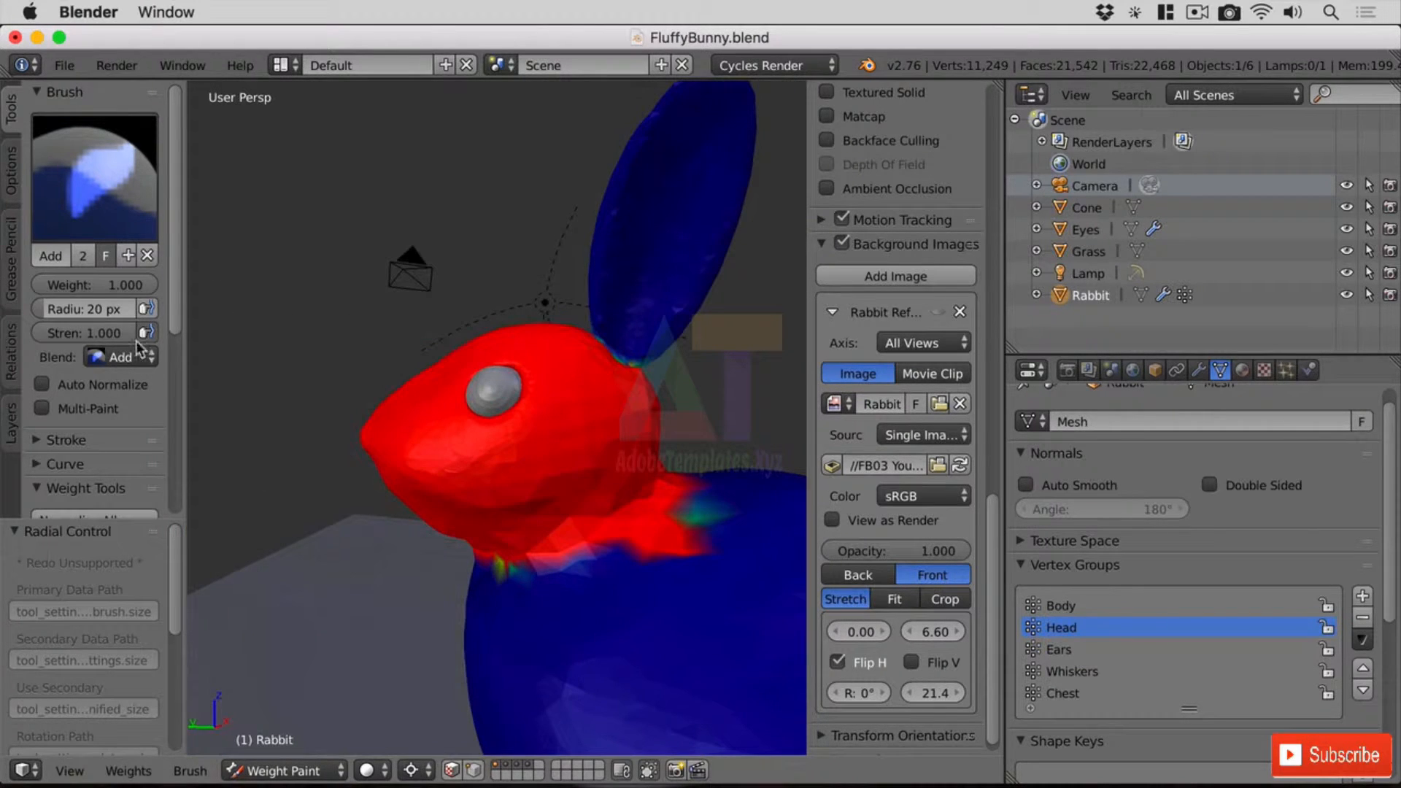
{"action": "left_click", "coordinate": [106, 186]}
{"action": "left_click", "coordinate": [692, 299]}
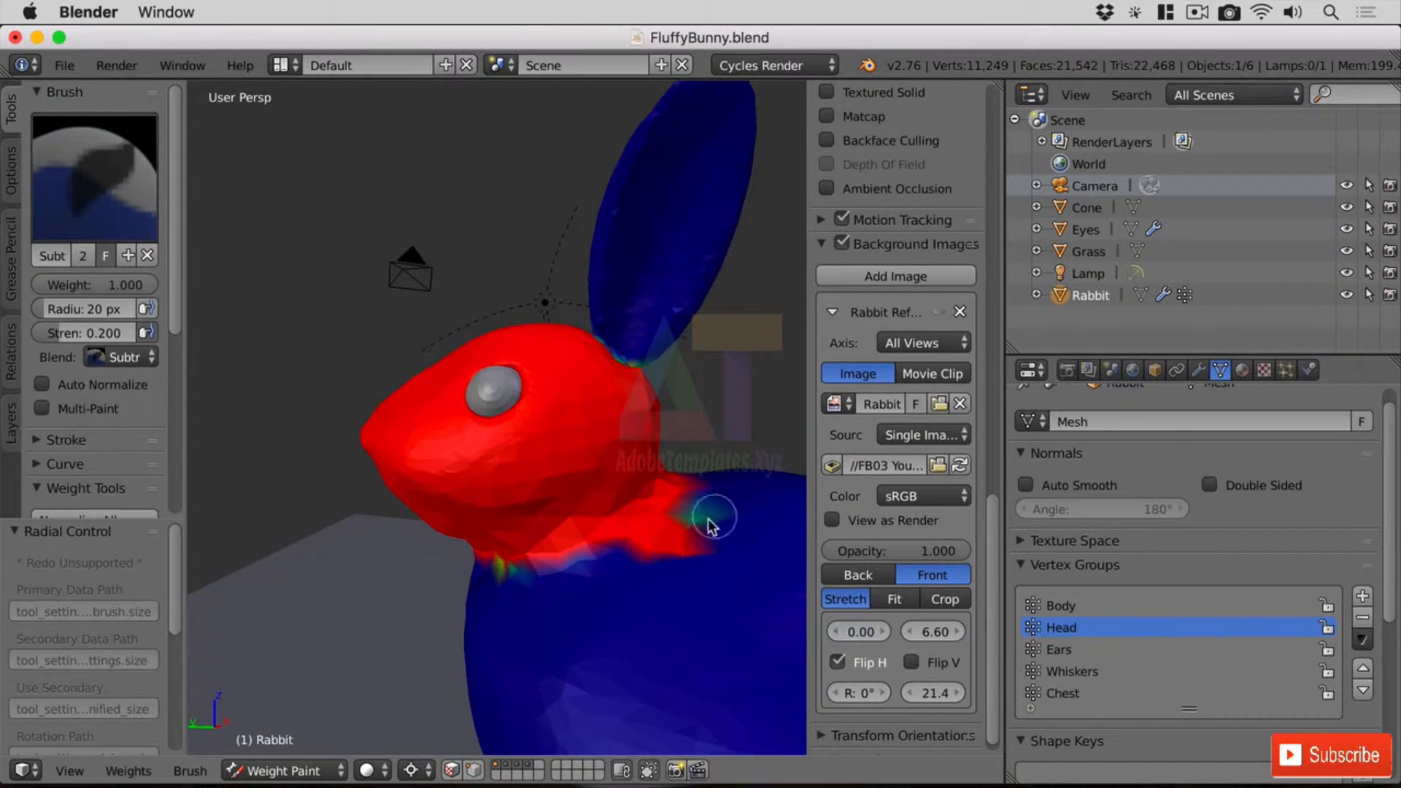
{"action": "mouse_move", "coordinate": [713, 525]}
{"action": "left_mouse_down"}
{"action": "mouse_move", "coordinate": [708, 510]}
{"action": "mouse_move", "coordinate": [692, 532]}
{"action": "mouse_move", "coordinate": [580, 552]}
{"action": "left_mouse_up"}
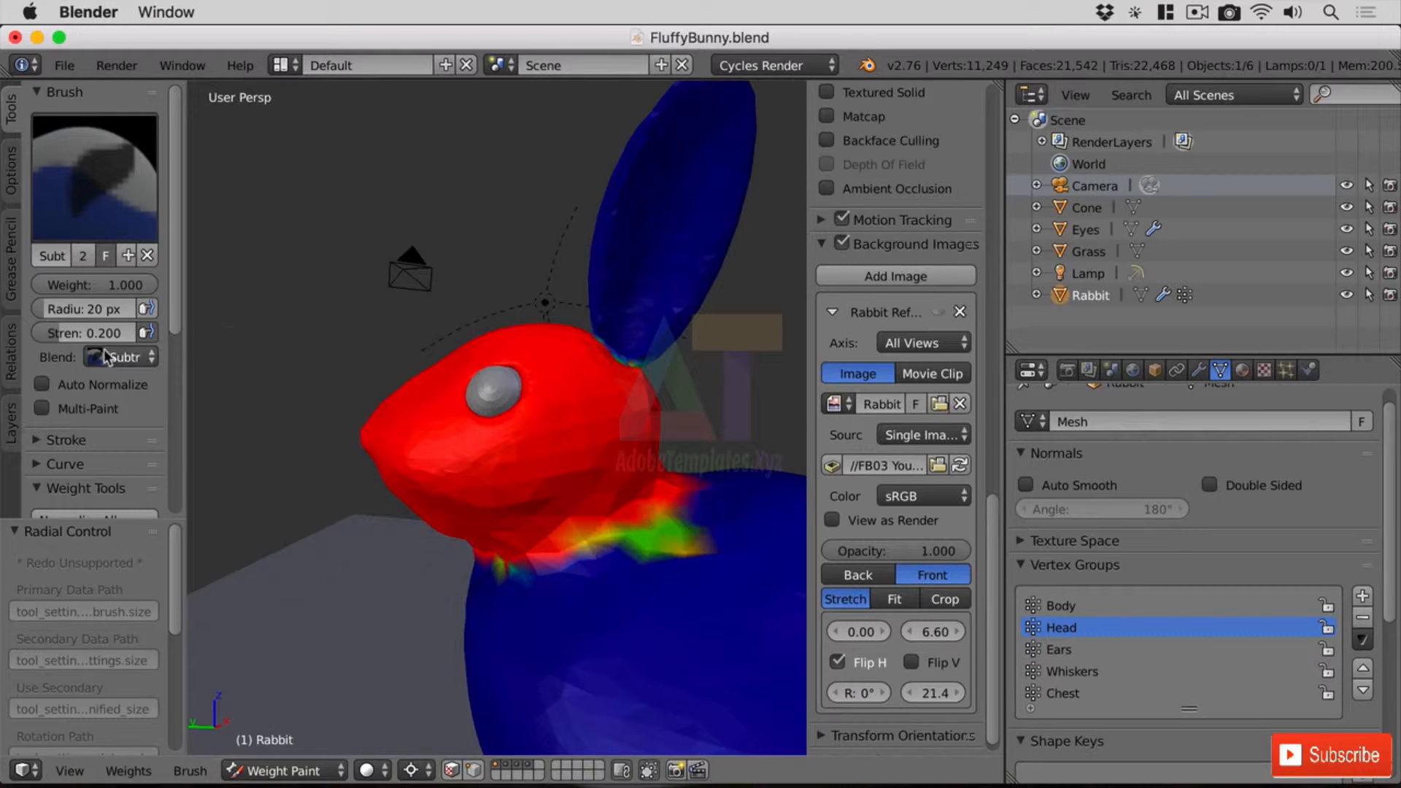
{"action": "left_click_drag", "start_coordinate": [95, 334], "coordinate": [191, 333]}
{"action": "mouse_move", "coordinate": [570, 684]}
{"action": "left_mouse_down"}
{"action": "mouse_move", "coordinate": [647, 572]}
{"action": "mouse_move", "coordinate": [642, 554]}
{"action": "mouse_move", "coordinate": [694, 522]}
{"action": "mouse_move", "coordinate": [609, 573]}
{"action": "left_mouse_up"}
{"action": "mouse_move", "coordinate": [466, 595]}
{"action": "middle_mouse_down"}
{"action": "mouse_move", "coordinate": [619, 624]}
{"action": "mouse_move", "coordinate": [466, 599]}
{"action": "mouse_move", "coordinate": [525, 587]}
{"action": "middle_mouse_up"}
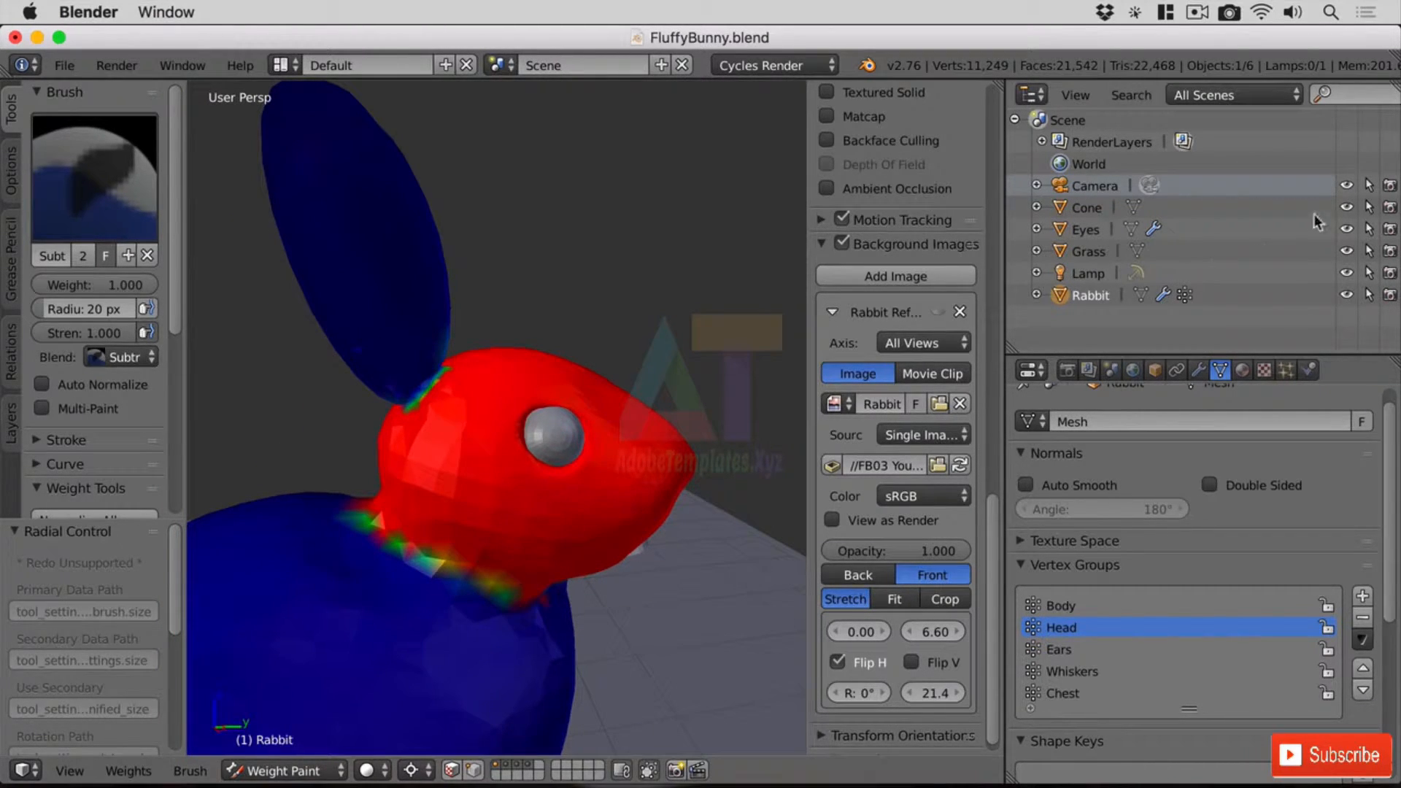
Hide the Eyes object in the viewport to expose the rabbit's eye sockets
{"action": "left_click", "coordinate": [1346, 231]}
{"action": "left_click", "coordinate": [1347, 231]}
{"action": "left_click", "coordinate": [1346, 231]}
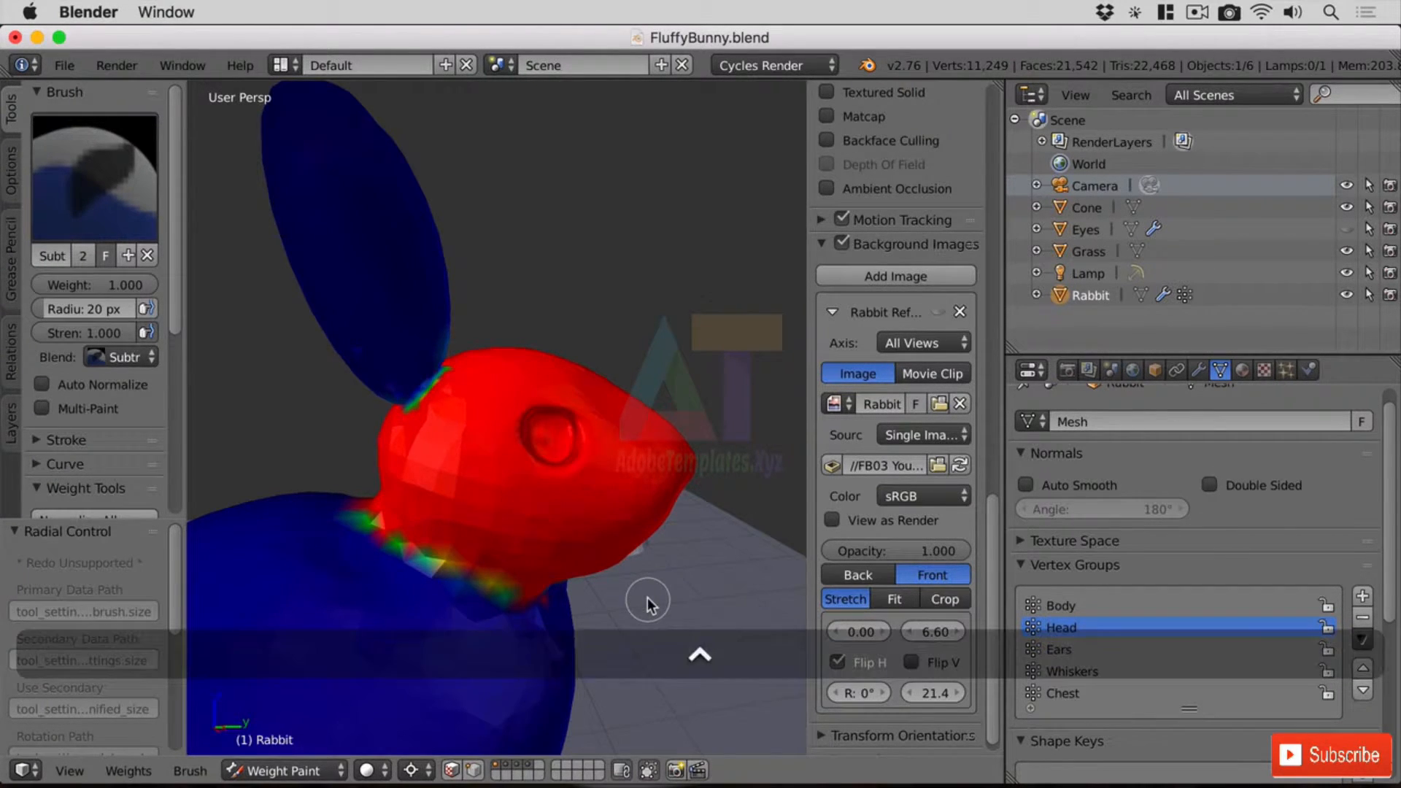
In the left orthographic view, subtract the Head weight inside the left eye socket with a 100 px brush
{"action": "key", "text": "ctrl+KP_3"}
{"action": "scroll", "coordinate": [489, 351], "scroll_direction": "up", "scroll_amount": 5}
{"action": "scroll", "coordinate": [489, 352], "scroll_direction": "up", "scroll_amount": 6}
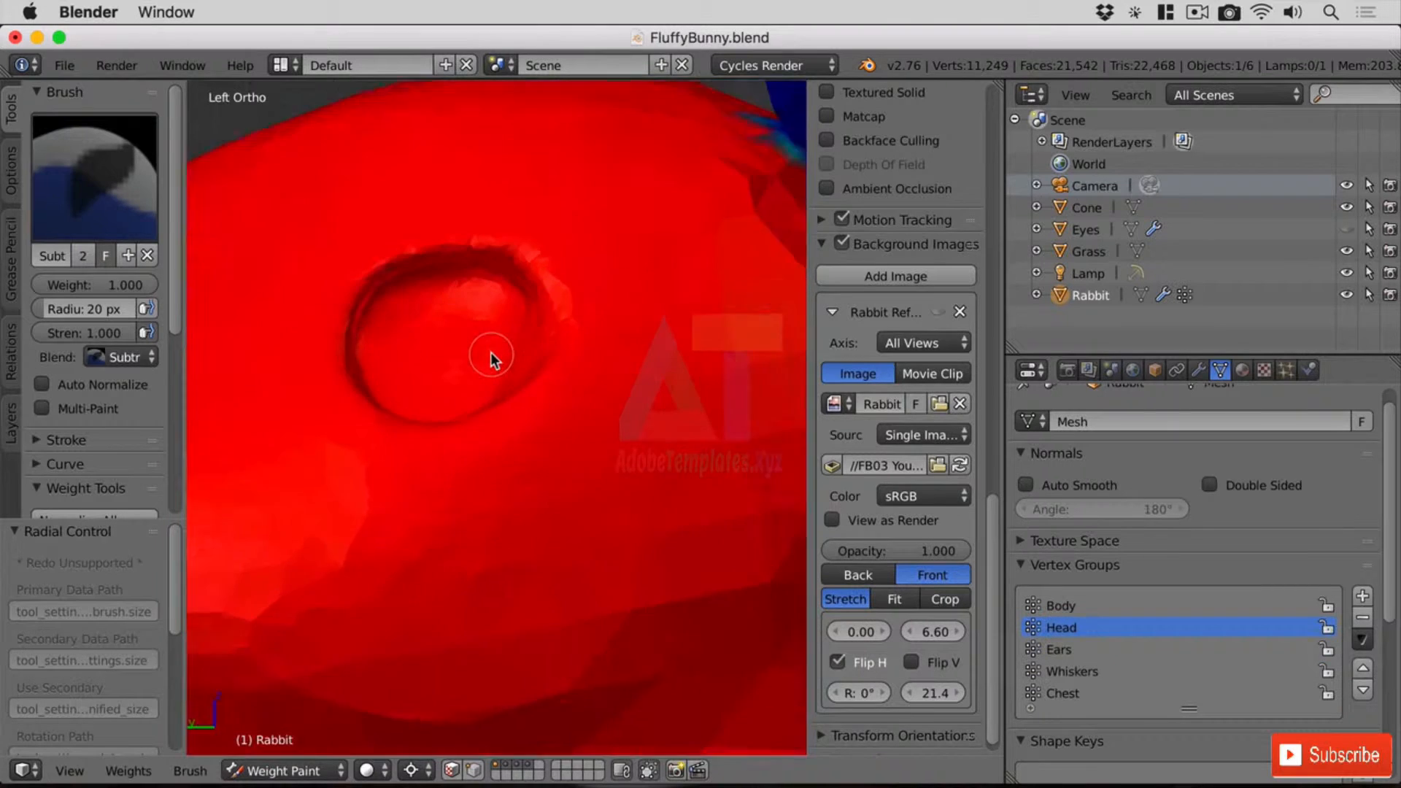
{"action": "middle_click_drag", "start_coordinate": [496, 260], "coordinate": [617, 416], "text": "shift"}
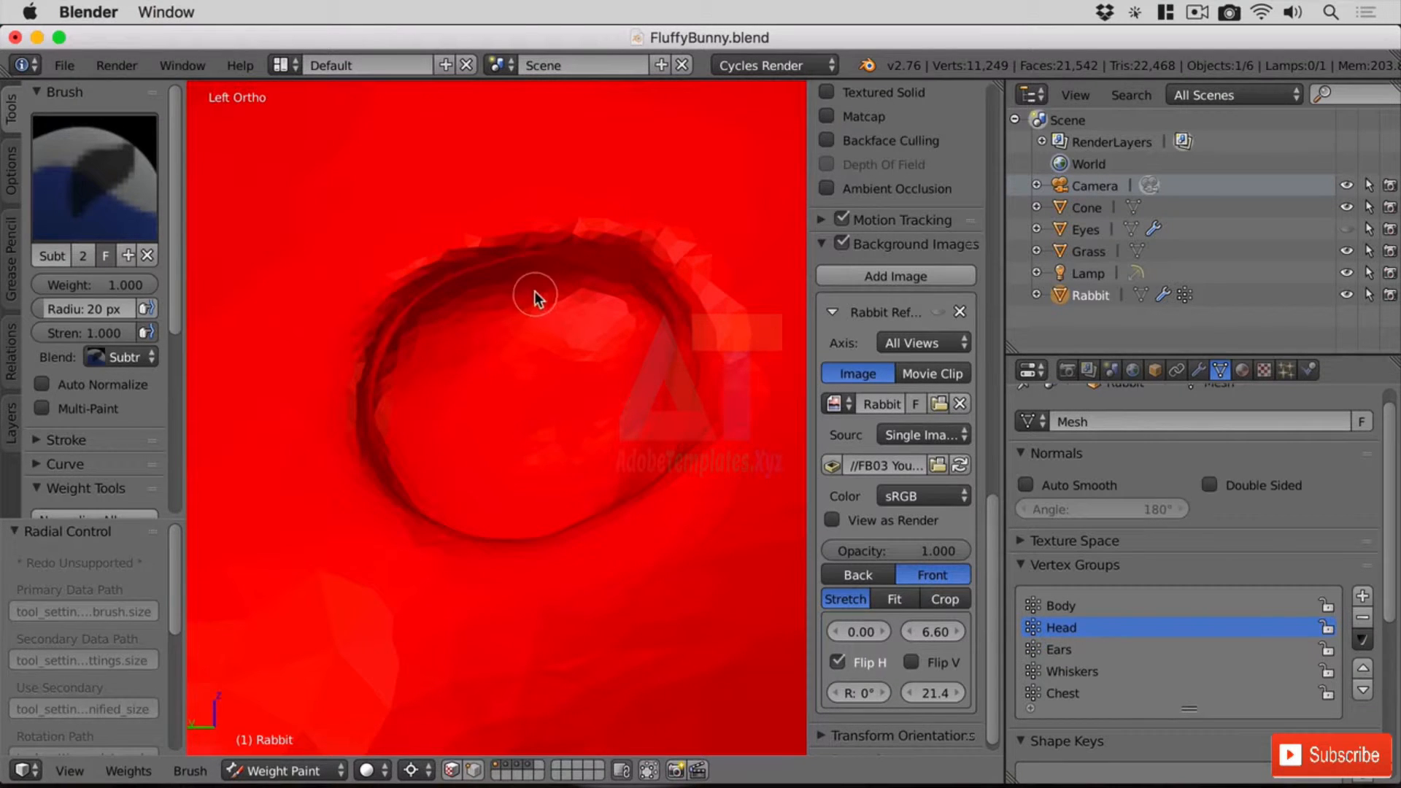
{"action": "mouse_move", "coordinate": [538, 297]}
{"action": "left_mouse_down"}
{"action": "mouse_move", "coordinate": [483, 299]}
{"action": "mouse_move", "coordinate": [386, 391]}
{"action": "left_mouse_up"}
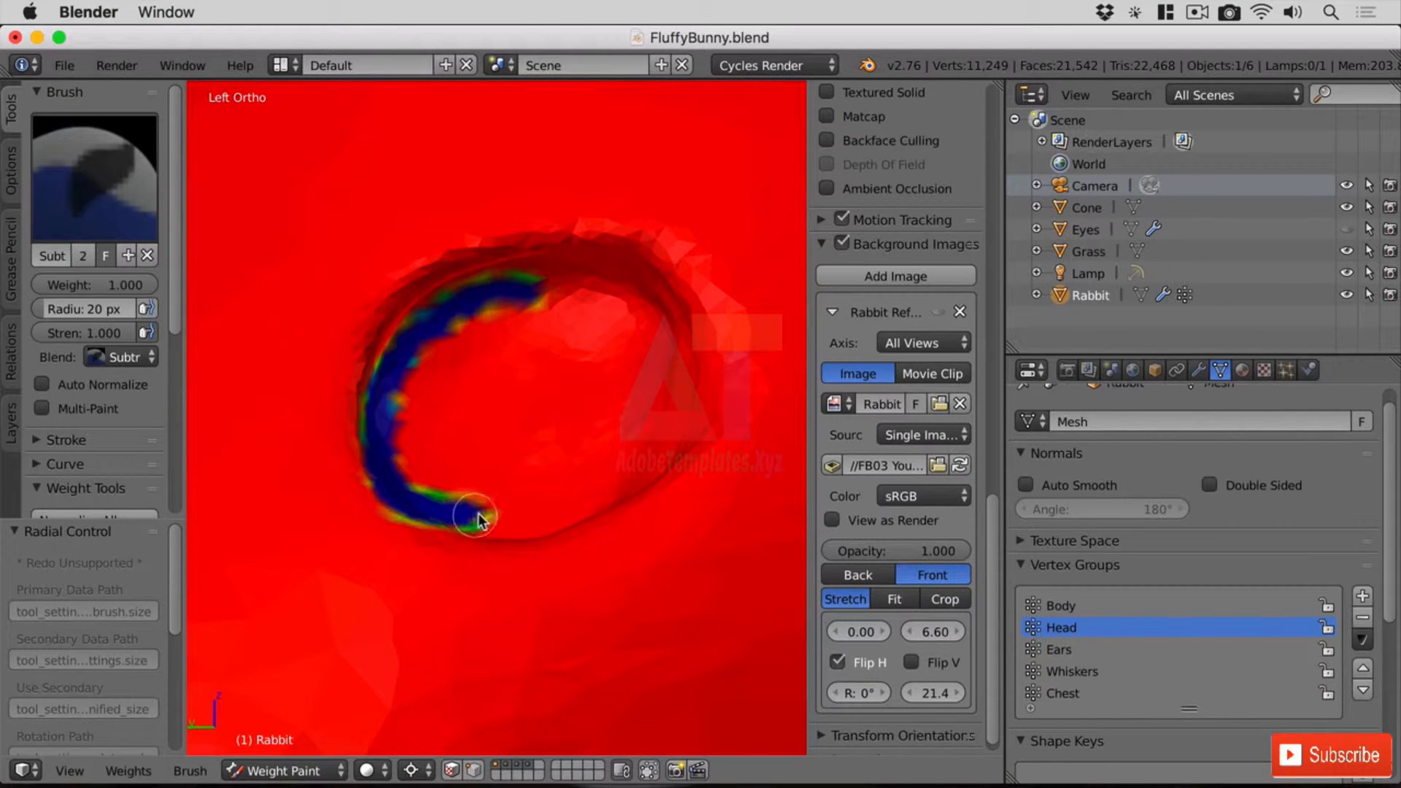
{"action": "key", "text": "super+z"}
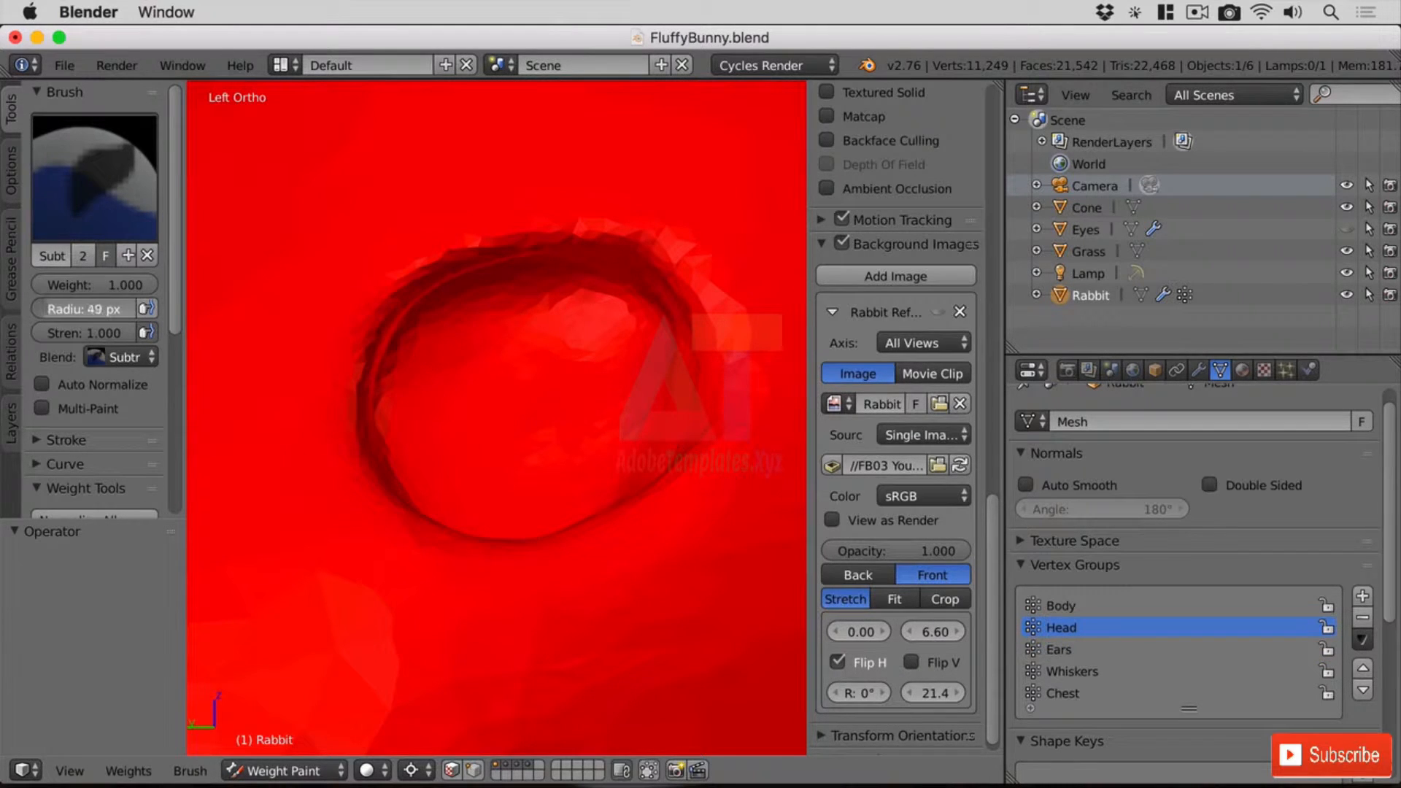
{"action": "mouse_move", "coordinate": [529, 391]}
{"action": "left_mouse_down"}
{"action": "mouse_move", "coordinate": [513, 376]}
{"action": "mouse_move", "coordinate": [500, 428]}
{"action": "mouse_move", "coordinate": [590, 417]}
{"action": "mouse_move", "coordinate": [578, 365]}
{"action": "mouse_move", "coordinate": [566, 419]}
{"action": "mouse_move", "coordinate": [485, 397]}
{"action": "mouse_move", "coordinate": [488, 435]}
{"action": "mouse_move", "coordinate": [567, 391]}
{"action": "mouse_move", "coordinate": [513, 375]}
{"action": "mouse_move", "coordinate": [506, 438]}
{"action": "mouse_move", "coordinate": [475, 401]}
{"action": "mouse_move", "coordinate": [548, 360]}
{"action": "mouse_move", "coordinate": [569, 372]}
{"action": "mouse_move", "coordinate": [556, 391]}
{"action": "left_mouse_up"}
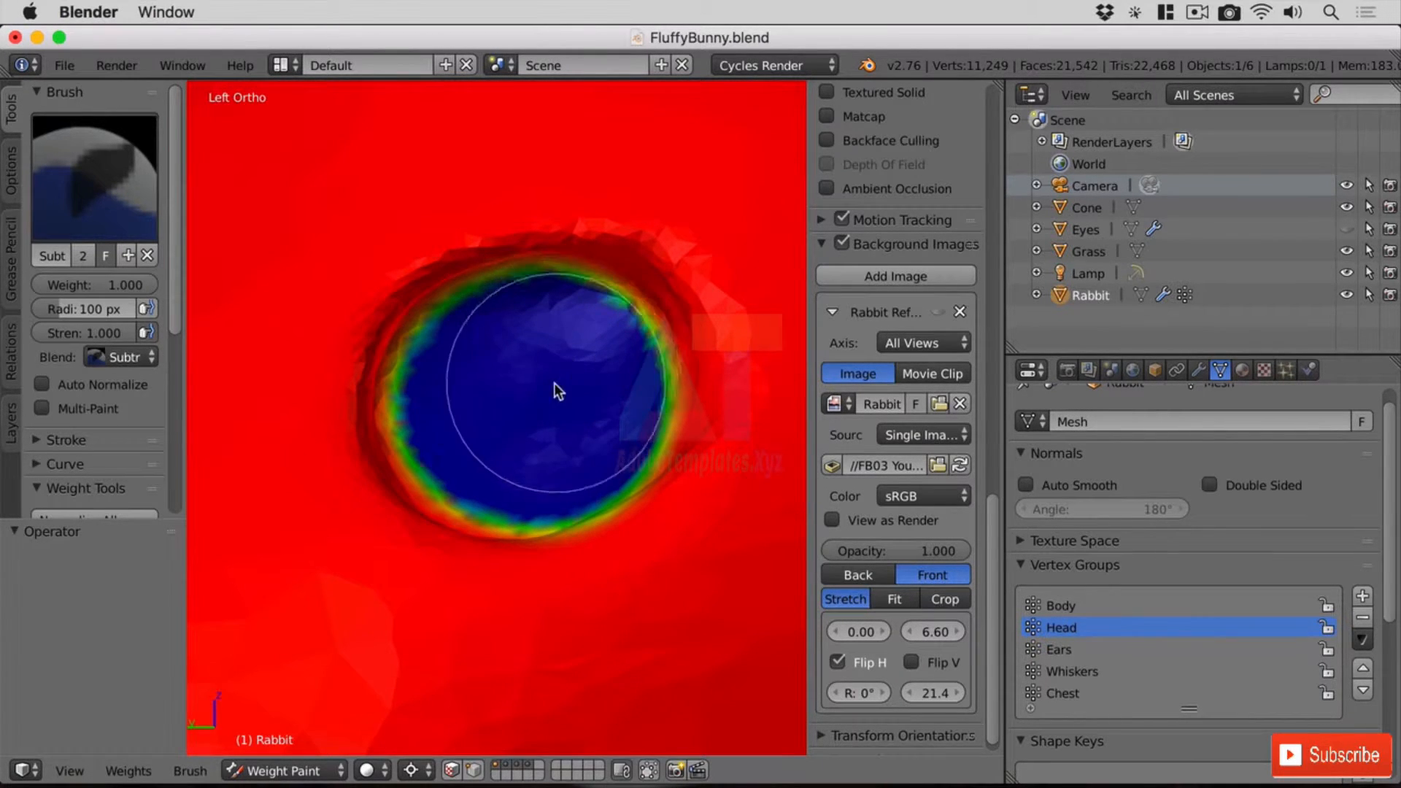
Set the brush radius to 48 px and subtract the Head weight along the upper and front inner rim of the left eye socket
{"action": "mouse_move", "coordinate": [557, 391]}
{"action": "middle_mouse_down"}
{"action": "mouse_move", "coordinate": [571, 378]}
{"action": "mouse_move", "coordinate": [565, 343]}
{"action": "mouse_move", "coordinate": [526, 453]}
{"action": "middle_mouse_up"}
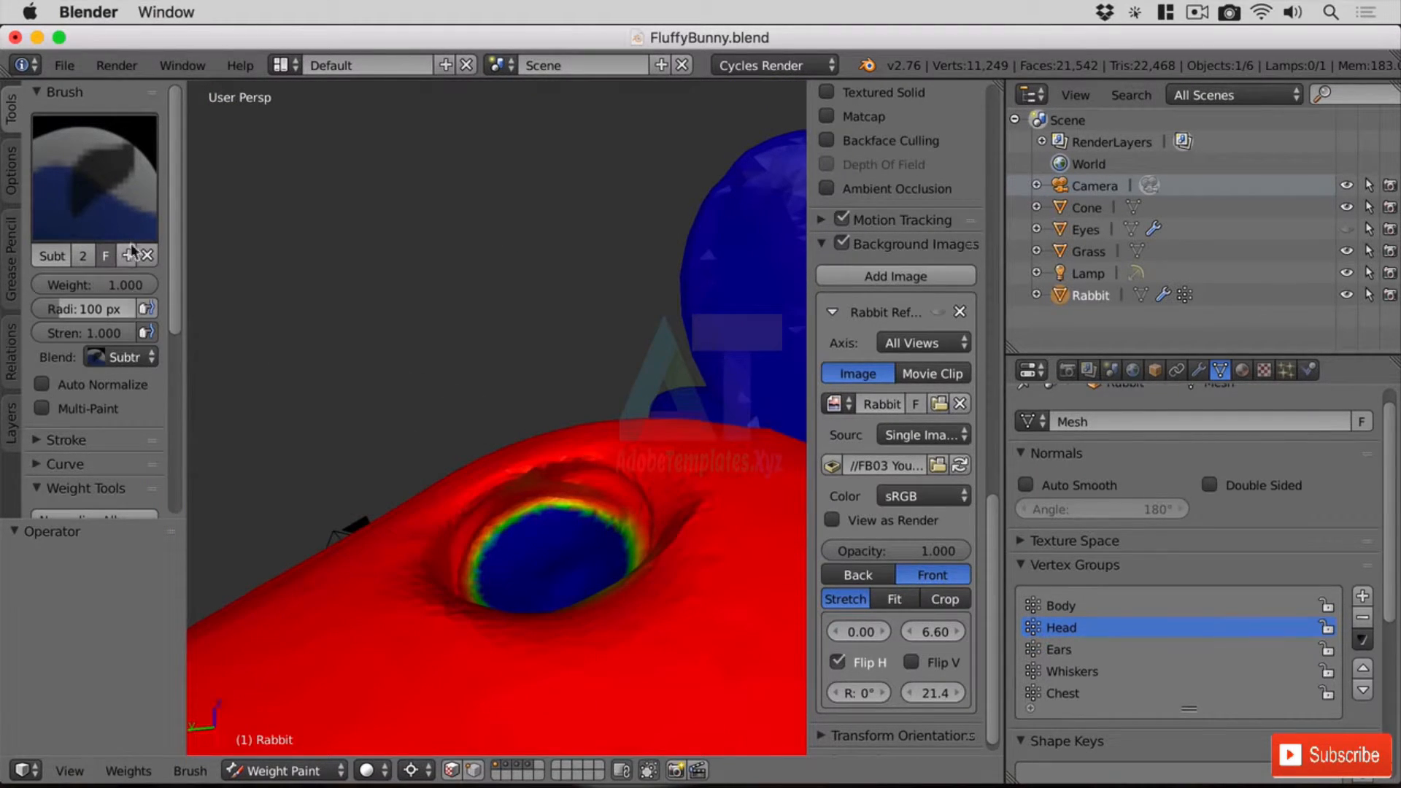
{"action": "mouse_move", "coordinate": [115, 336]}
{"action": "left_mouse_down"}
{"action": "mouse_move", "coordinate": [29, 336]}
{"action": "mouse_move", "coordinate": [91, 309]}
{"action": "left_mouse_up"}
{"action": "scroll", "coordinate": [467, 490], "scroll_direction": "up", "scroll_amount": 5}
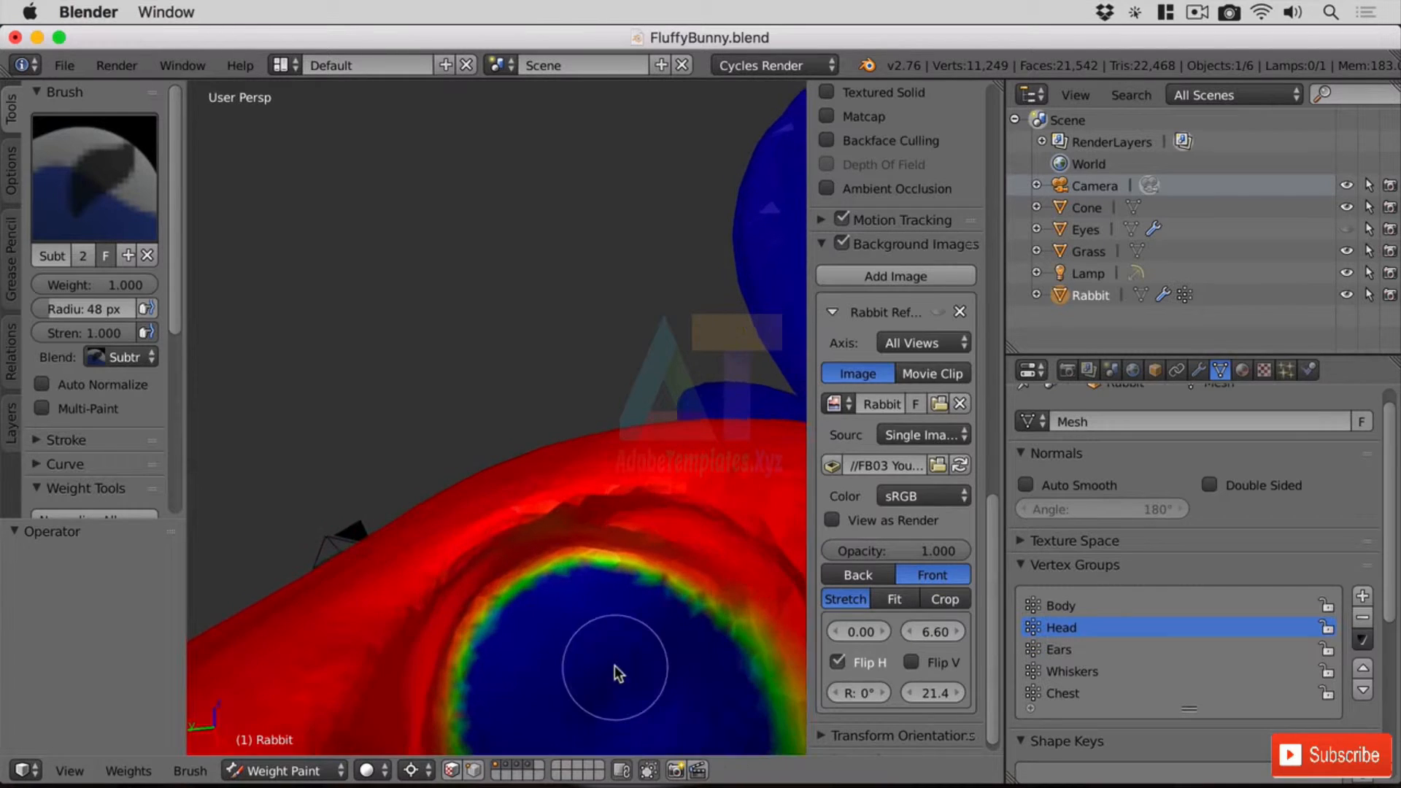
{"action": "mouse_move", "coordinate": [606, 537]}
{"action": "left_mouse_down"}
{"action": "mouse_move", "coordinate": [713, 594]}
{"action": "mouse_move", "coordinate": [667, 563]}
{"action": "mouse_move", "coordinate": [572, 562]}
{"action": "left_mouse_up"}
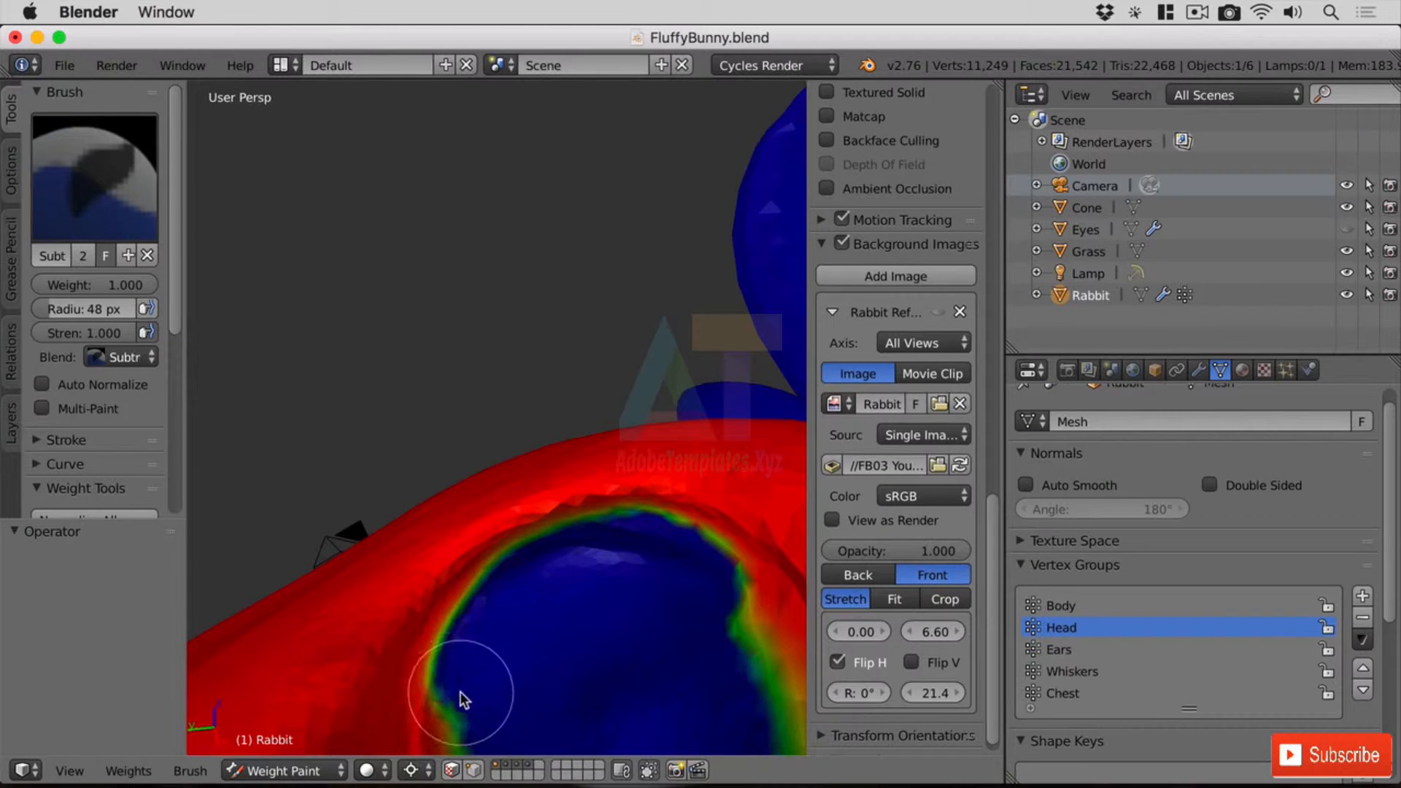
{"action": "mouse_move", "coordinate": [460, 693]}
{"action": "left_mouse_down"}
{"action": "mouse_move", "coordinate": [516, 591]}
{"action": "mouse_move", "coordinate": [466, 662]}
{"action": "mouse_move", "coordinate": [462, 731]}
{"action": "mouse_move", "coordinate": [531, 561]}
{"action": "left_mouse_up"}
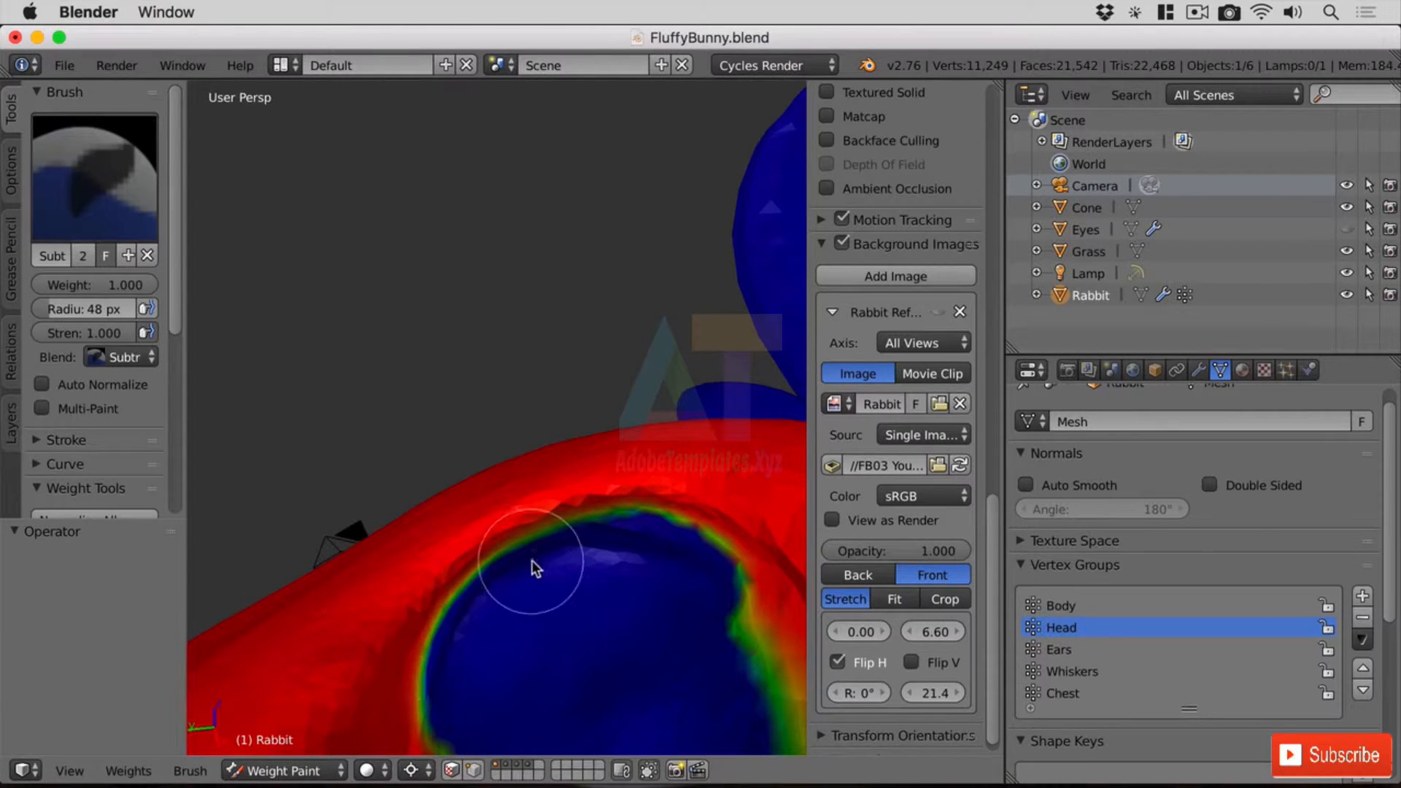
Subtract the remaining Head weight from the rear and lower inner rim of the left eye socket
{"action": "middle_click_drag", "start_coordinate": [536, 569], "coordinate": [613, 610]}
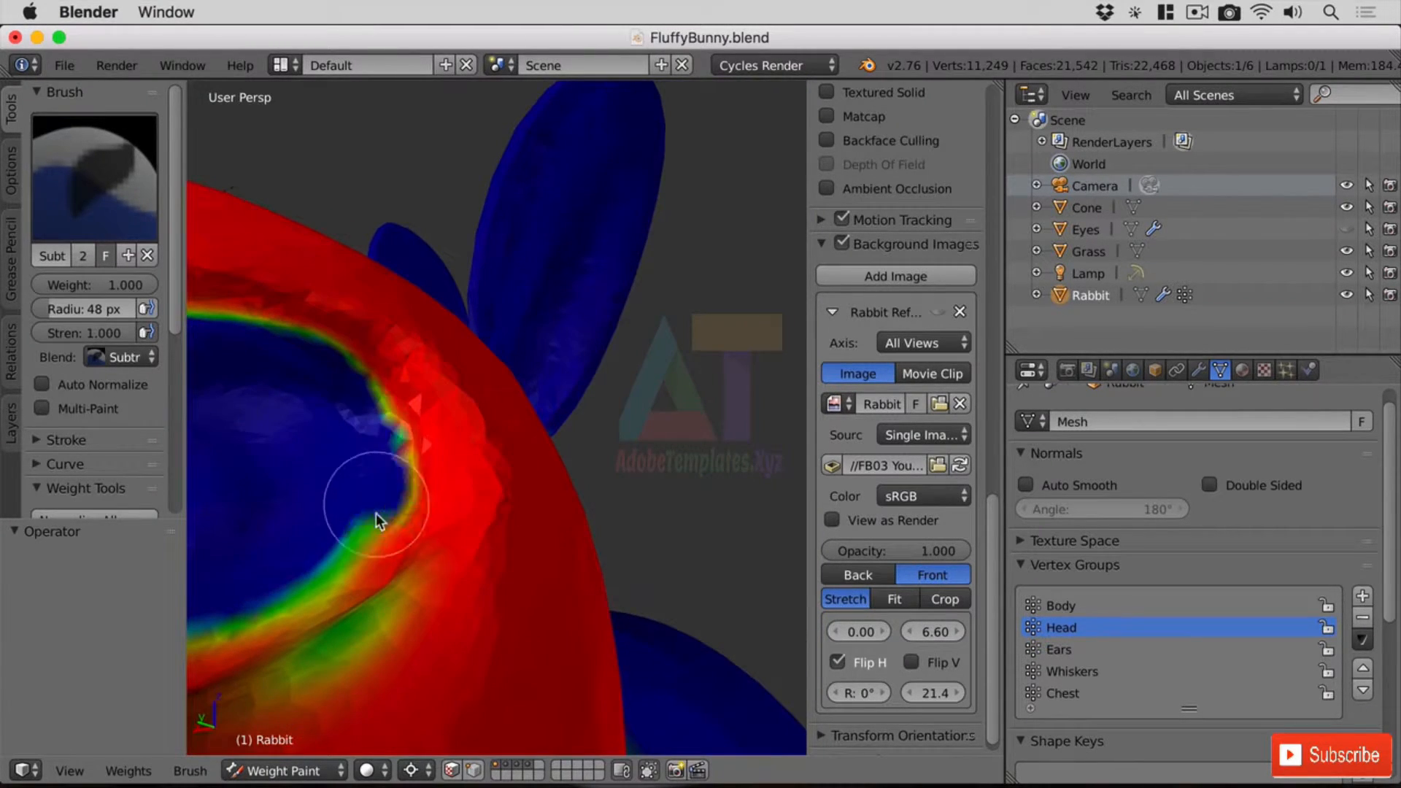
{"action": "mouse_move", "coordinate": [375, 514]}
{"action": "left_mouse_down"}
{"action": "mouse_move", "coordinate": [373, 551]}
{"action": "mouse_move", "coordinate": [273, 623]}
{"action": "mouse_move", "coordinate": [364, 574]}
{"action": "mouse_move", "coordinate": [397, 435]}
{"action": "mouse_move", "coordinate": [344, 394]}
{"action": "mouse_move", "coordinate": [373, 540]}
{"action": "left_mouse_up"}
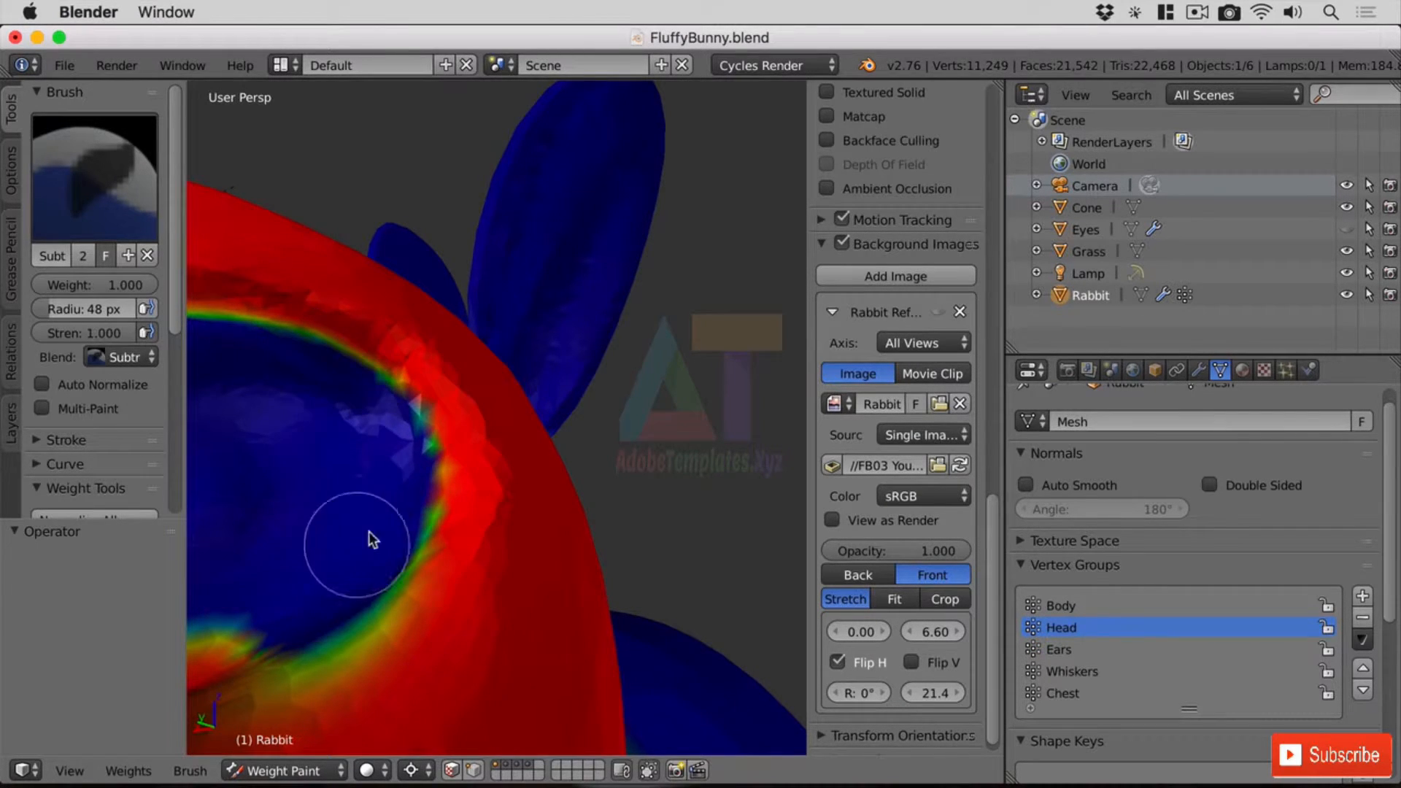
{"action": "middle_click_drag", "start_coordinate": [373, 540], "coordinate": [448, 224]}
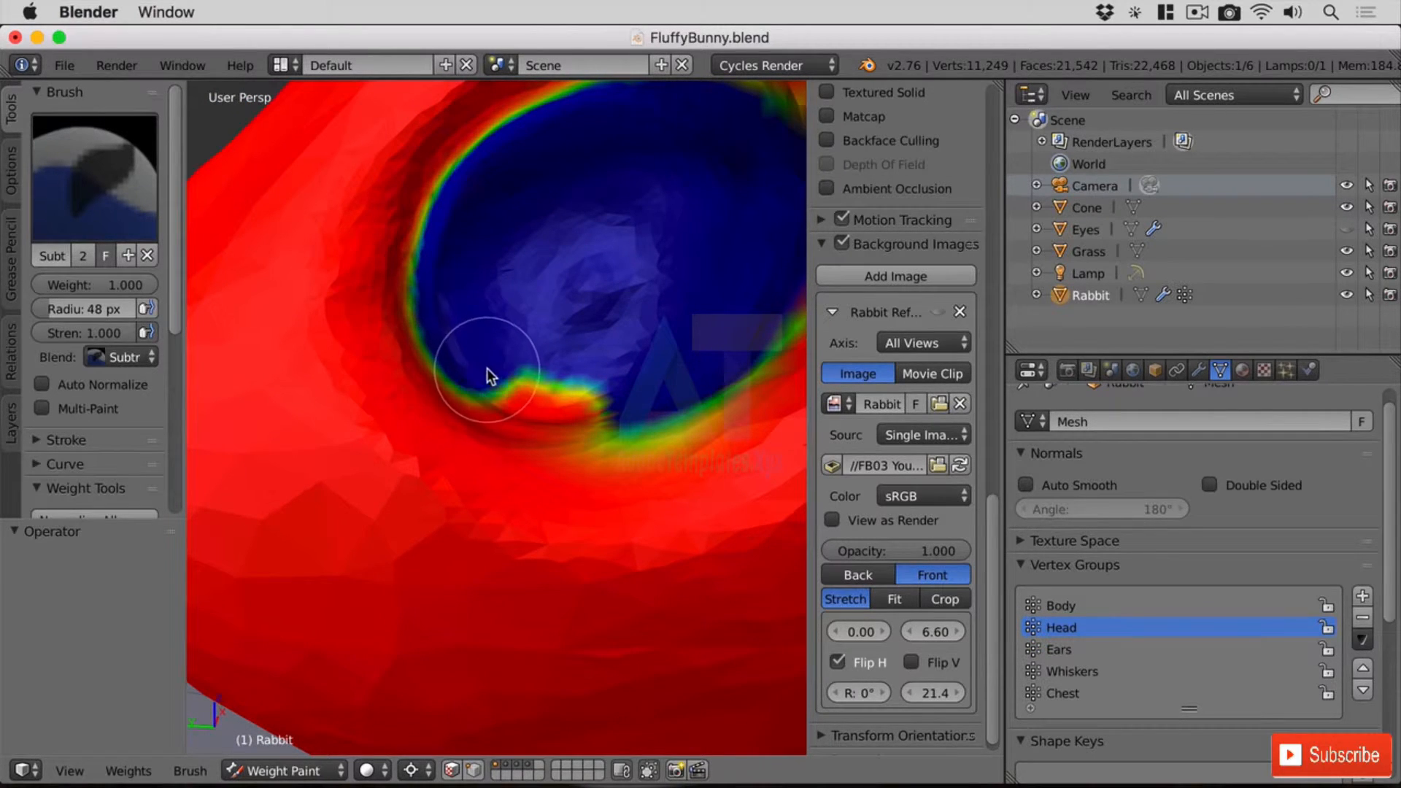
{"action": "left_click_drag", "start_coordinate": [514, 386], "coordinate": [602, 252]}
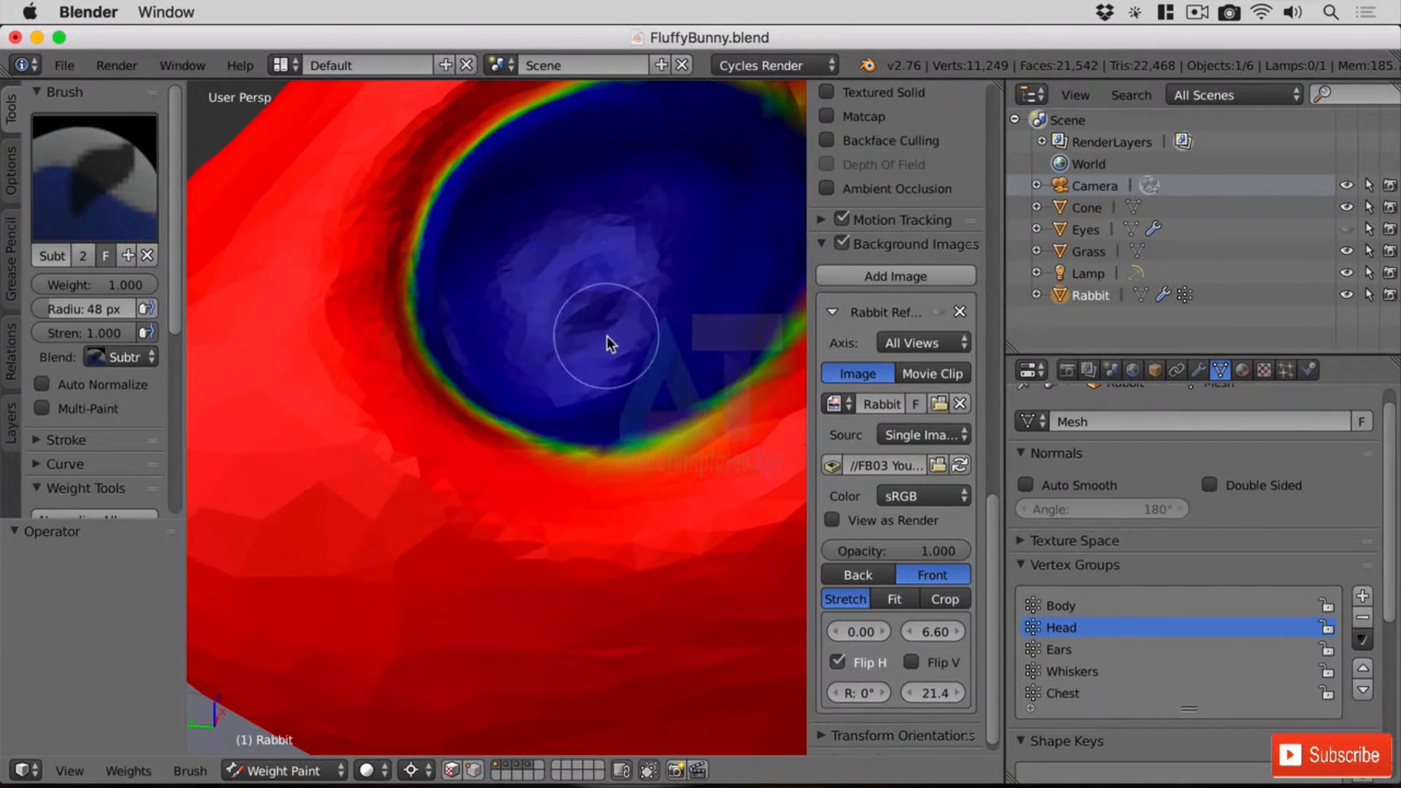
Subtract the Head weight from the inner walls of the right eye socket out to its rim
{"action": "scroll", "coordinate": [610, 340], "scroll_direction": "down", "scroll_amount": 8}
{"action": "middle_click_drag", "start_coordinate": [242, 421], "coordinate": [527, 400]}
{"action": "scroll", "coordinate": [532, 413], "scroll_direction": "down", "scroll_amount": 5}
{"action": "scroll", "coordinate": [532, 414], "scroll_direction": "up", "scroll_amount": 8}
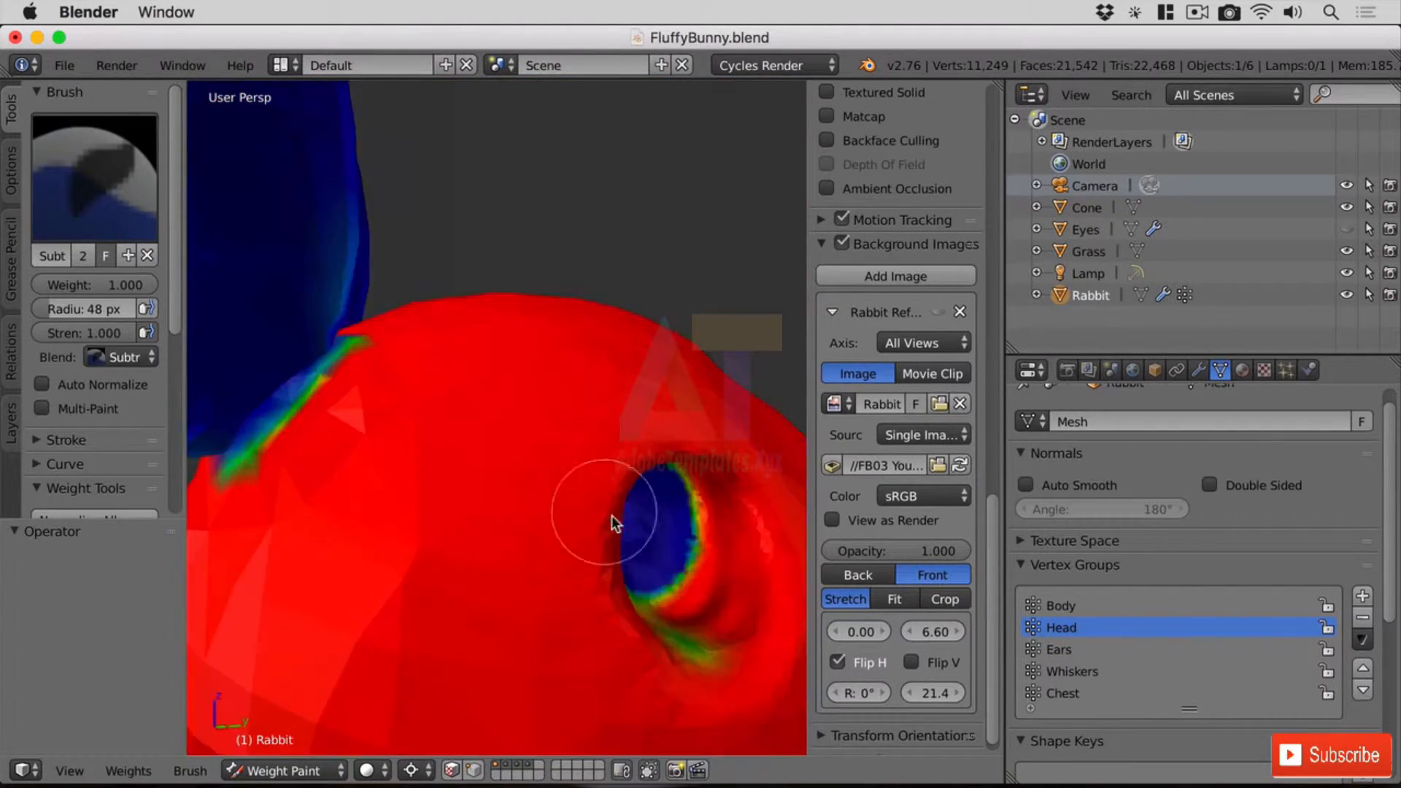
{"action": "mouse_move", "coordinate": [601, 574]}
{"action": "middle_mouse_down", "text": "shift"}
{"action": "mouse_move", "coordinate": [494, 479]}
{"action": "mouse_move", "coordinate": [530, 514]}
{"action": "middle_mouse_up", "text": "shift"}
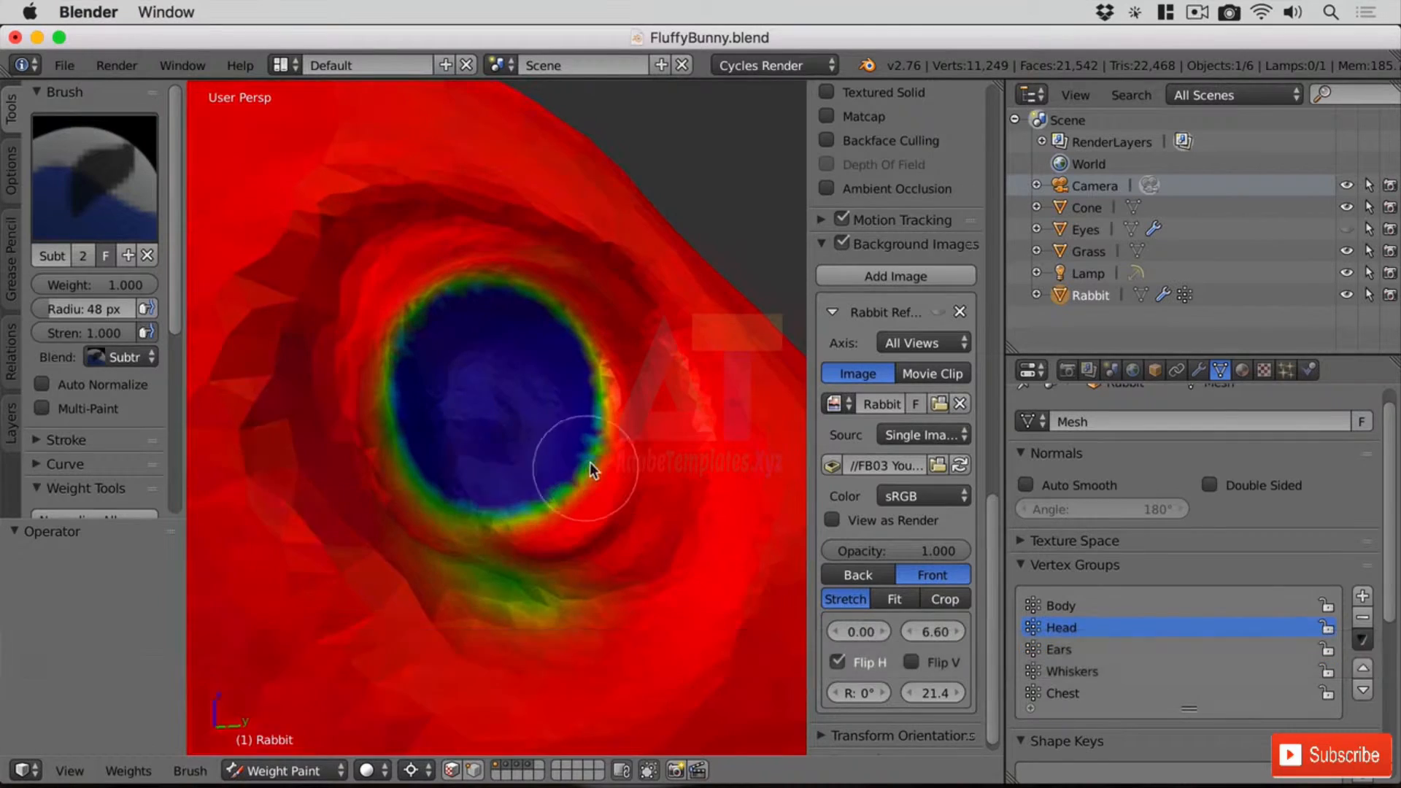
{"action": "left_click_drag", "start_coordinate": [590, 462], "coordinate": [578, 545]}
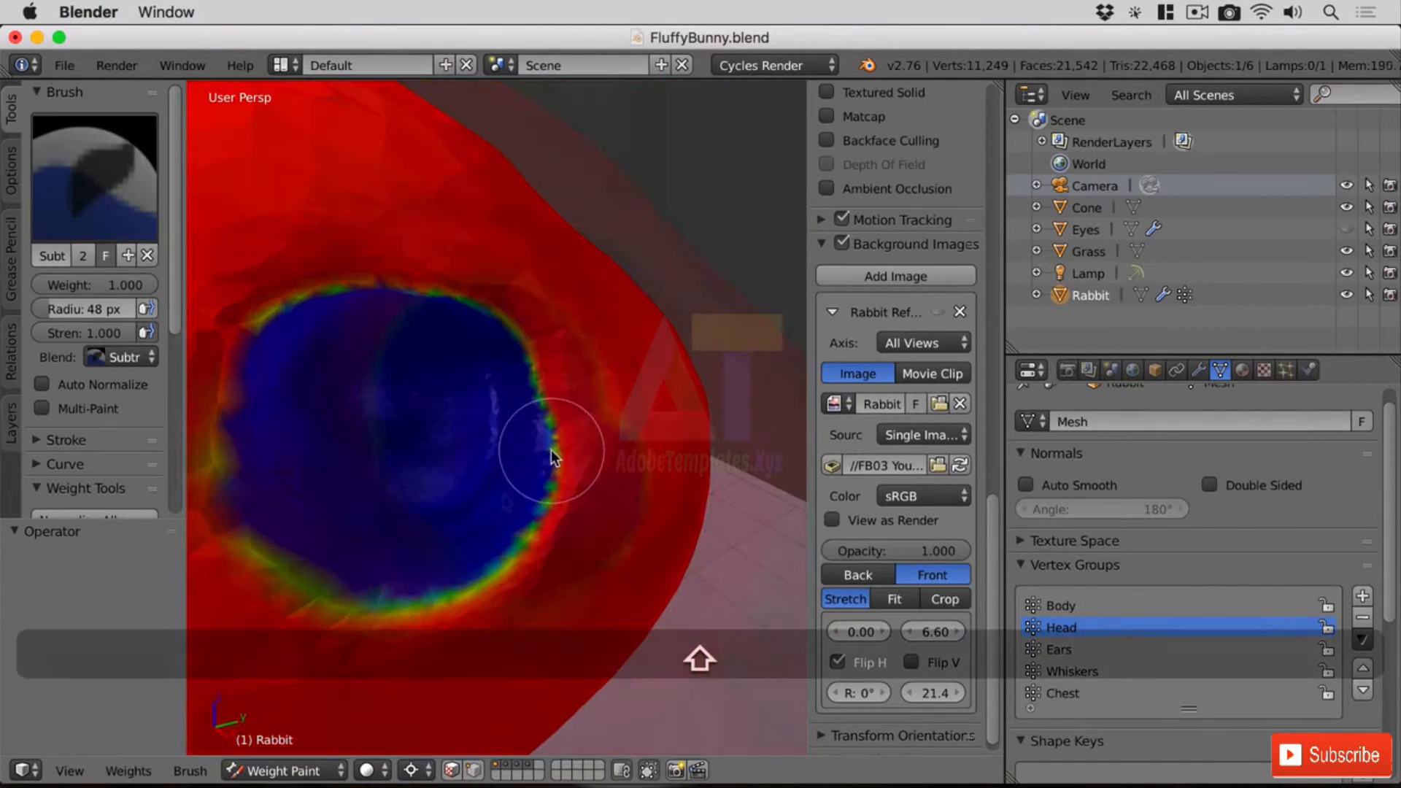
{"action": "mouse_move", "coordinate": [541, 438]}
{"action": "left_mouse_down"}
{"action": "mouse_move", "coordinate": [516, 366]}
{"action": "mouse_move", "coordinate": [541, 398]}
{"action": "mouse_move", "coordinate": [530, 482]}
{"action": "mouse_move", "coordinate": [517, 426]}
{"action": "left_mouse_up"}
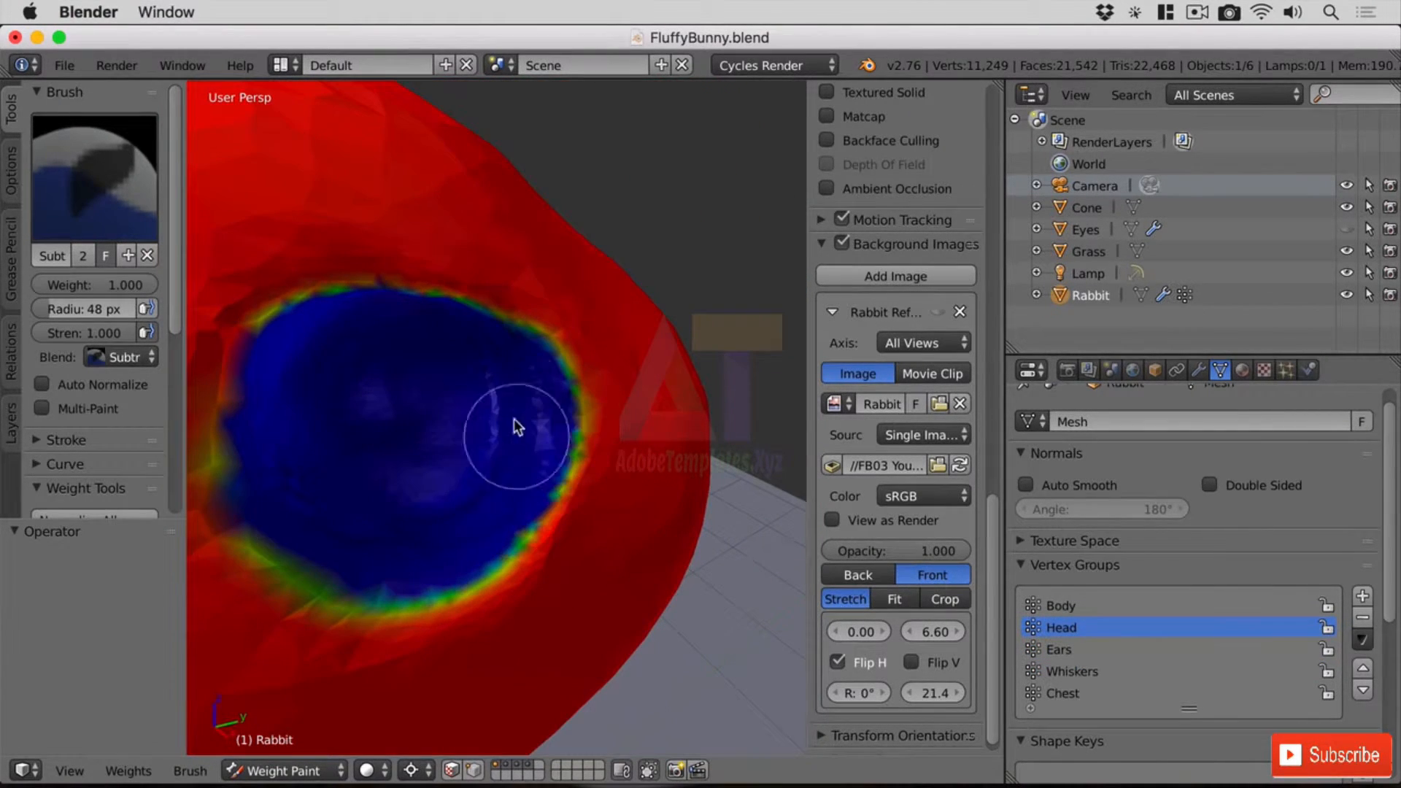
{"action": "left_click_drag", "start_coordinate": [255, 413], "coordinate": [261, 432]}
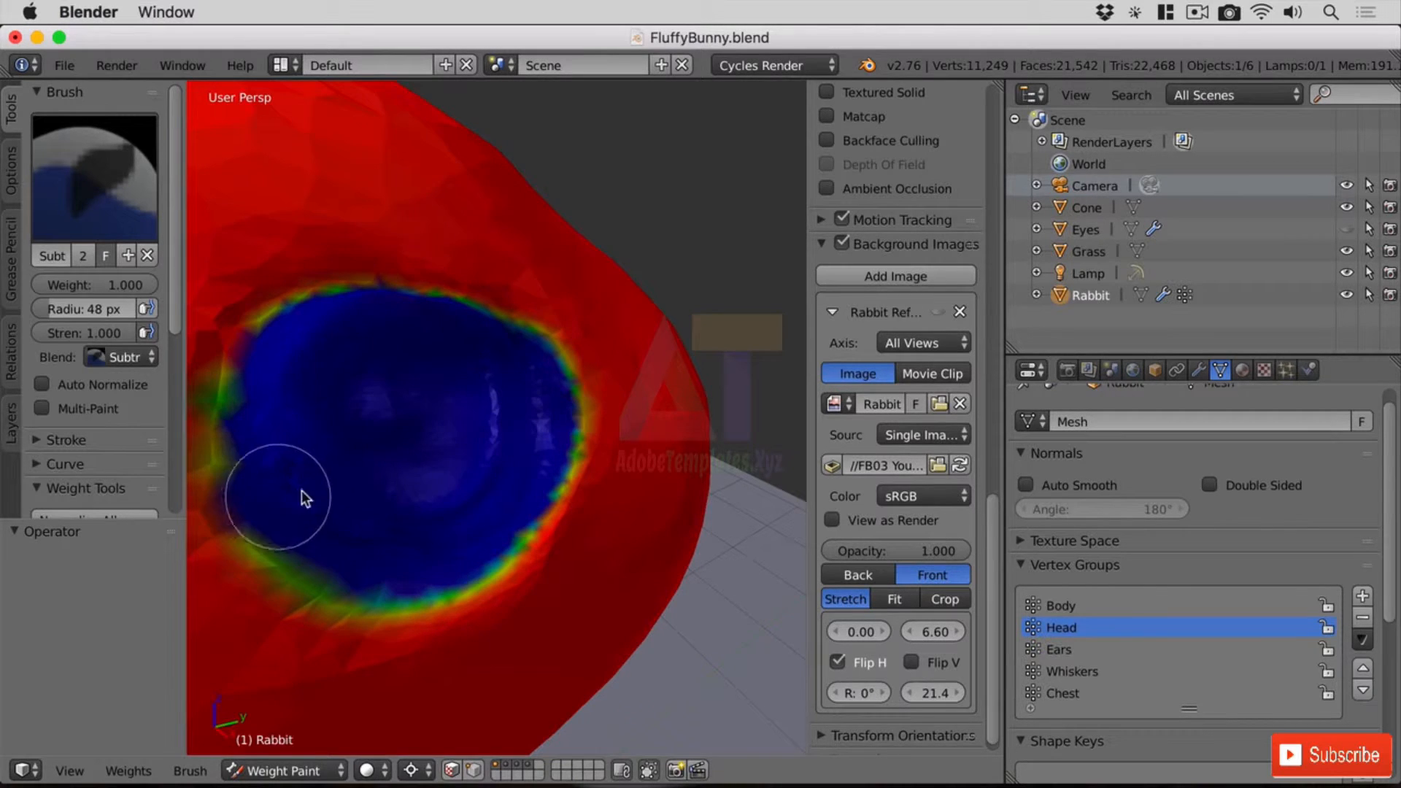
From the front, subtract the Head weight across the nose and down the central groove to the mouth
{"action": "middle_click_drag", "start_coordinate": [301, 491], "coordinate": [298, 396]}
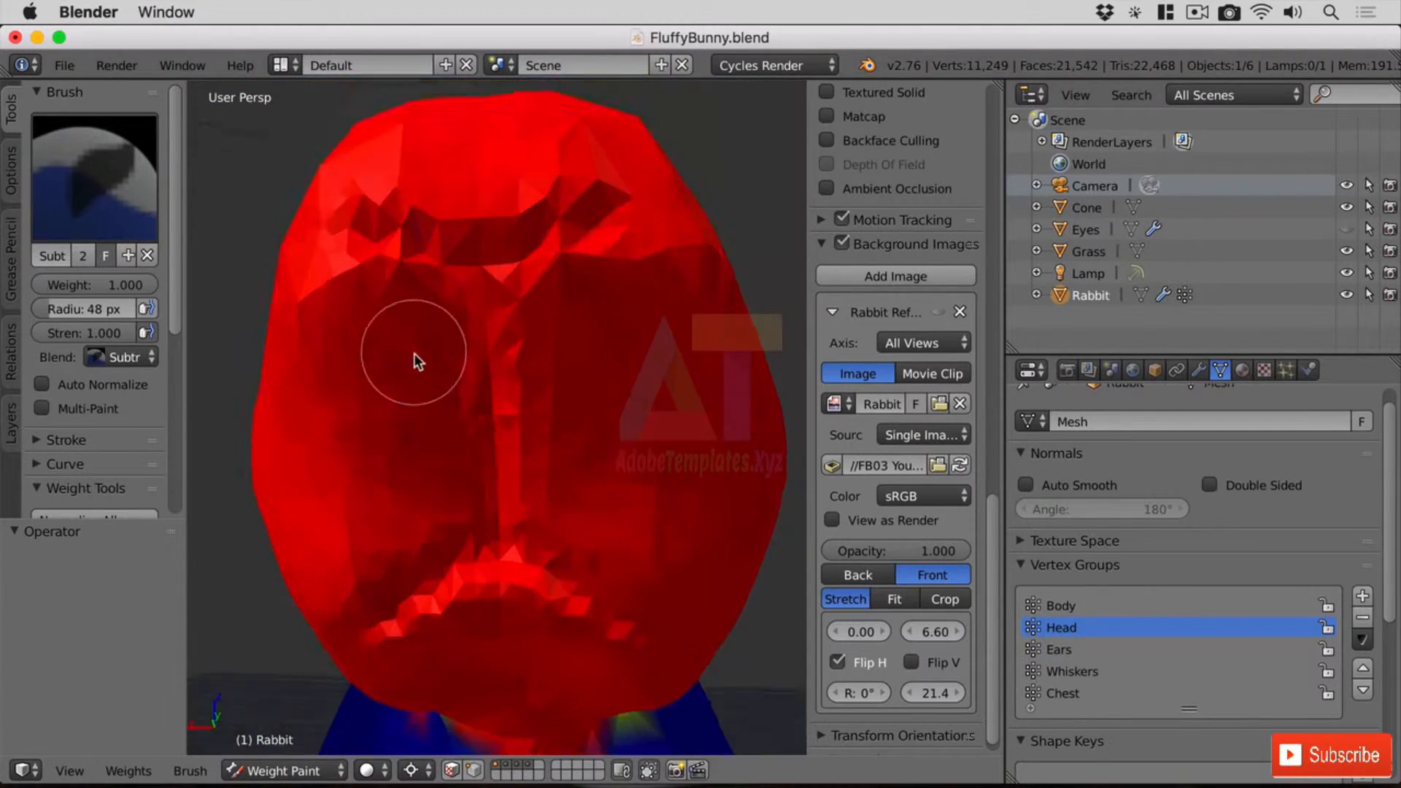
{"action": "middle_click_drag", "start_coordinate": [414, 353], "coordinate": [411, 362]}
{"action": "scroll", "coordinate": [410, 362], "scroll_direction": "up", "scroll_amount": 2}
{"action": "scroll", "coordinate": [450, 397], "scroll_direction": "down", "scroll_amount": 2}
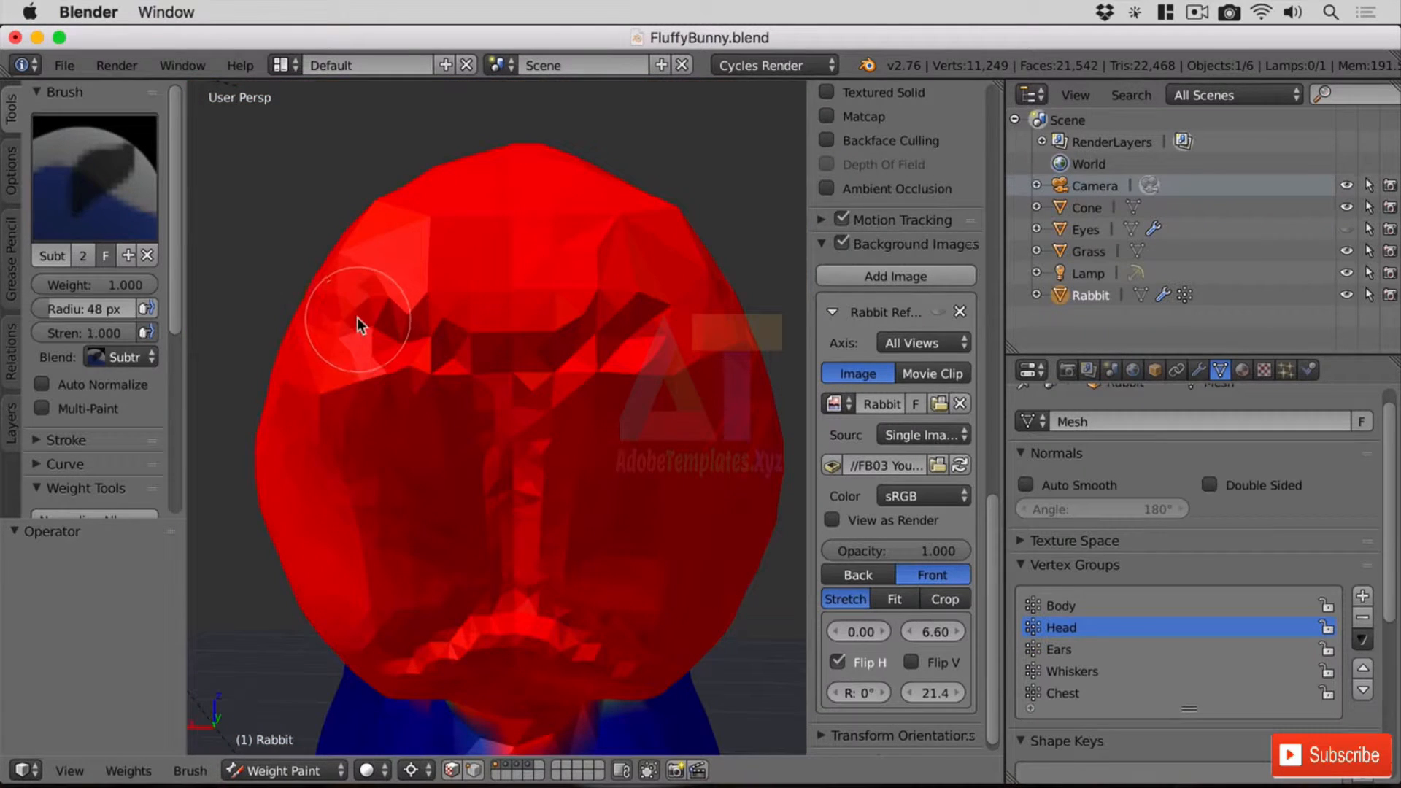
{"action": "mouse_move", "coordinate": [357, 316]}
{"action": "left_mouse_down"}
{"action": "mouse_move", "coordinate": [533, 357]}
{"action": "mouse_move", "coordinate": [650, 332]}
{"action": "mouse_move", "coordinate": [573, 405]}
{"action": "left_mouse_up"}
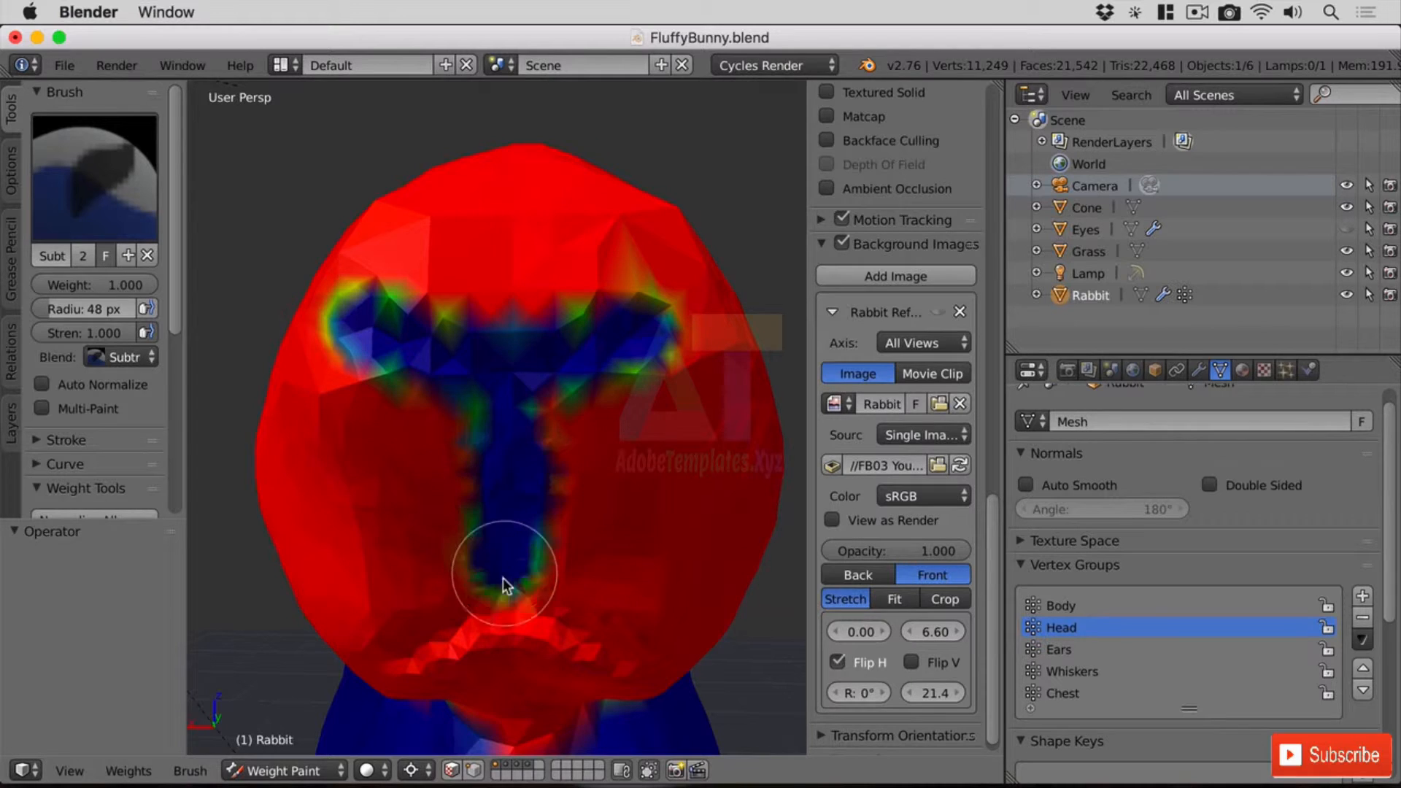
{"action": "middle_click_drag", "start_coordinate": [501, 602], "coordinate": [594, 501]}
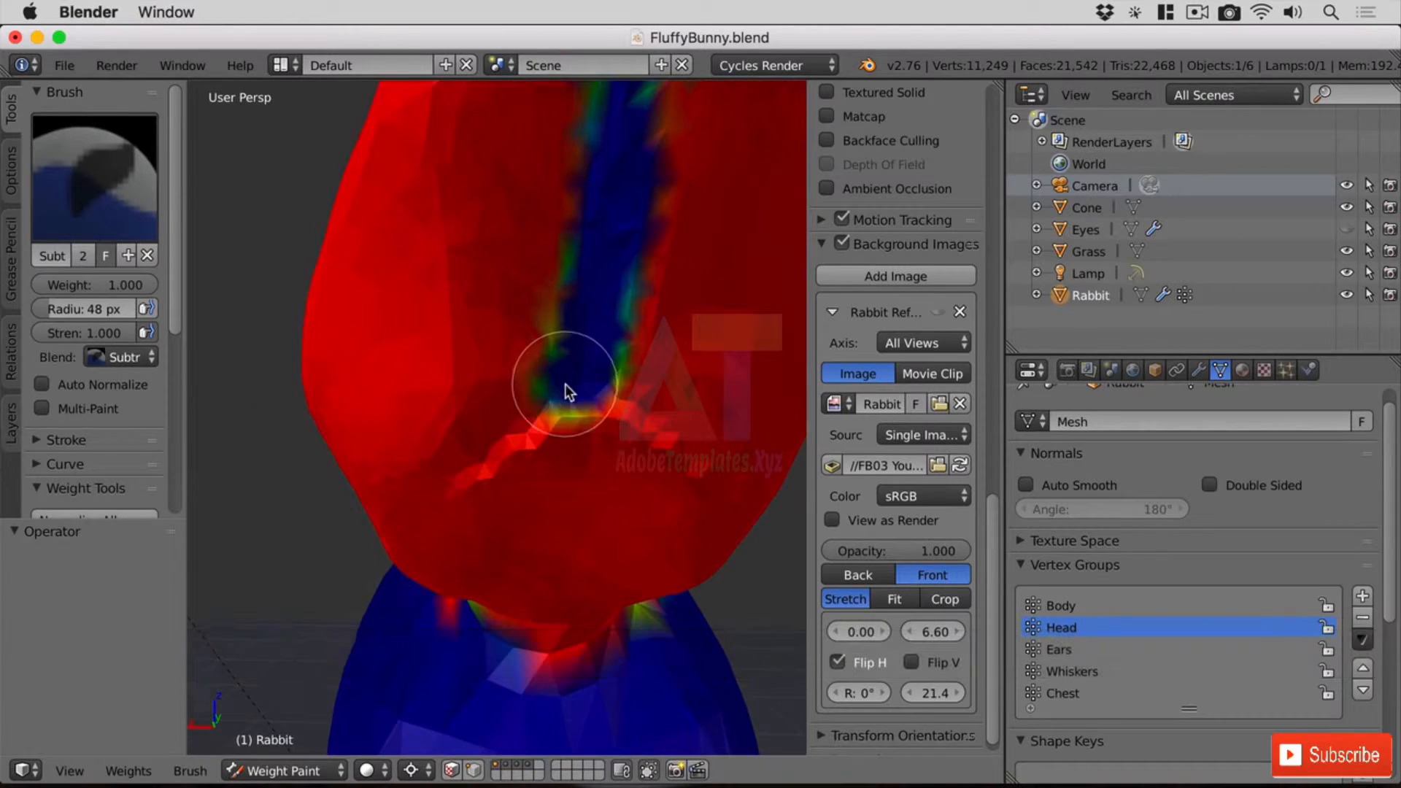
Subtract the Head weight along both sides of the mouth line, branching from the bottom of the central groove
{"action": "mouse_move", "coordinate": [471, 462]}
{"action": "left_mouse_down"}
{"action": "mouse_move", "coordinate": [588, 379]}
{"action": "mouse_move", "coordinate": [704, 469]}
{"action": "mouse_move", "coordinate": [716, 496]}
{"action": "left_mouse_up"}
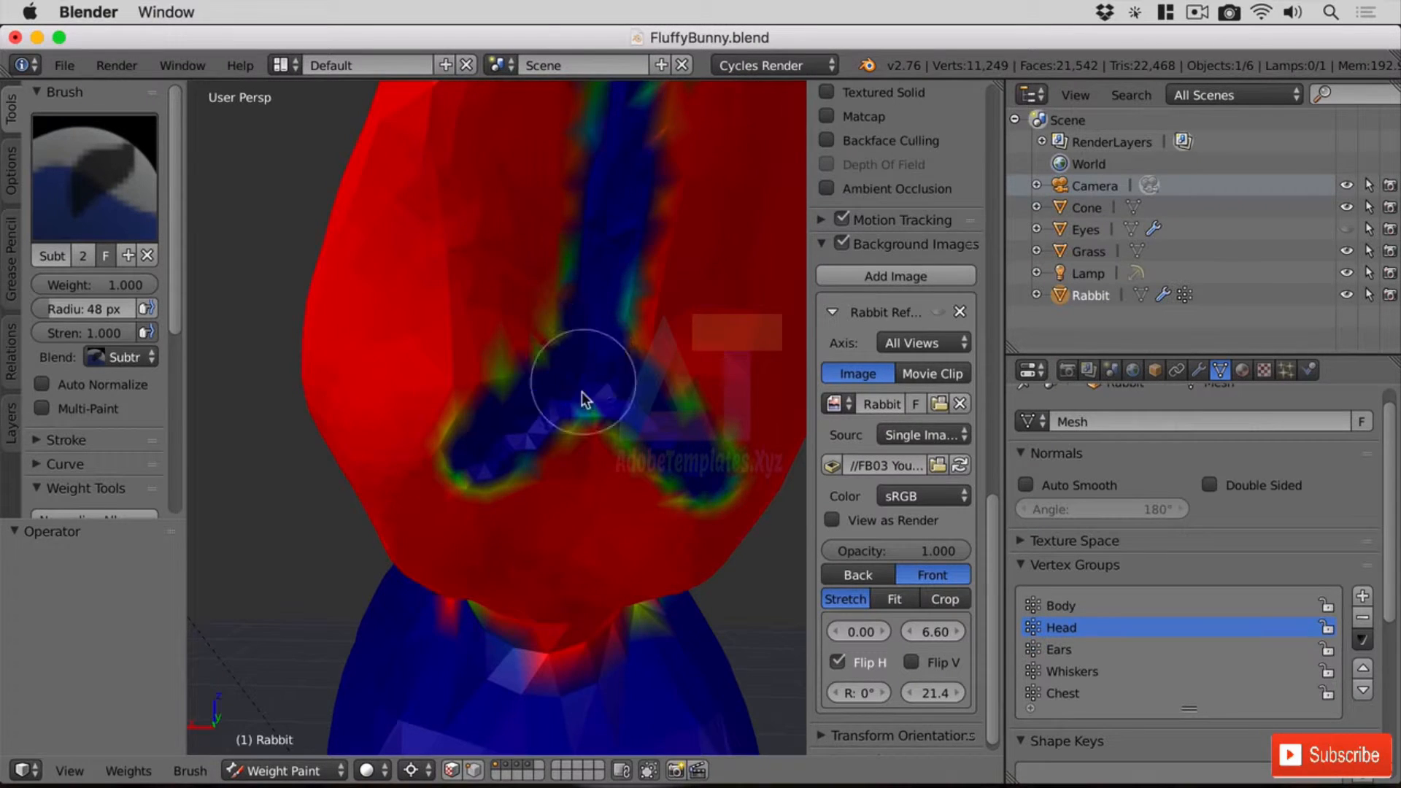
{"action": "scroll", "coordinate": [581, 405], "scroll_direction": "down", "scroll_amount": 5}
{"action": "mouse_move", "coordinate": [620, 307]}
{"action": "middle_mouse_down"}
{"action": "mouse_move", "coordinate": [646, 330]}
{"action": "mouse_move", "coordinate": [543, 298]}
{"action": "mouse_move", "coordinate": [594, 322]}
{"action": "mouse_move", "coordinate": [621, 376]}
{"action": "mouse_move", "coordinate": [455, 370]}
{"action": "mouse_move", "coordinate": [466, 362]}
{"action": "middle_mouse_up"}
{"action": "scroll", "coordinate": [455, 371], "scroll_direction": "up", "scroll_amount": 4}
{"action": "scroll", "coordinate": [467, 366], "scroll_direction": "down", "scroll_amount": 4}
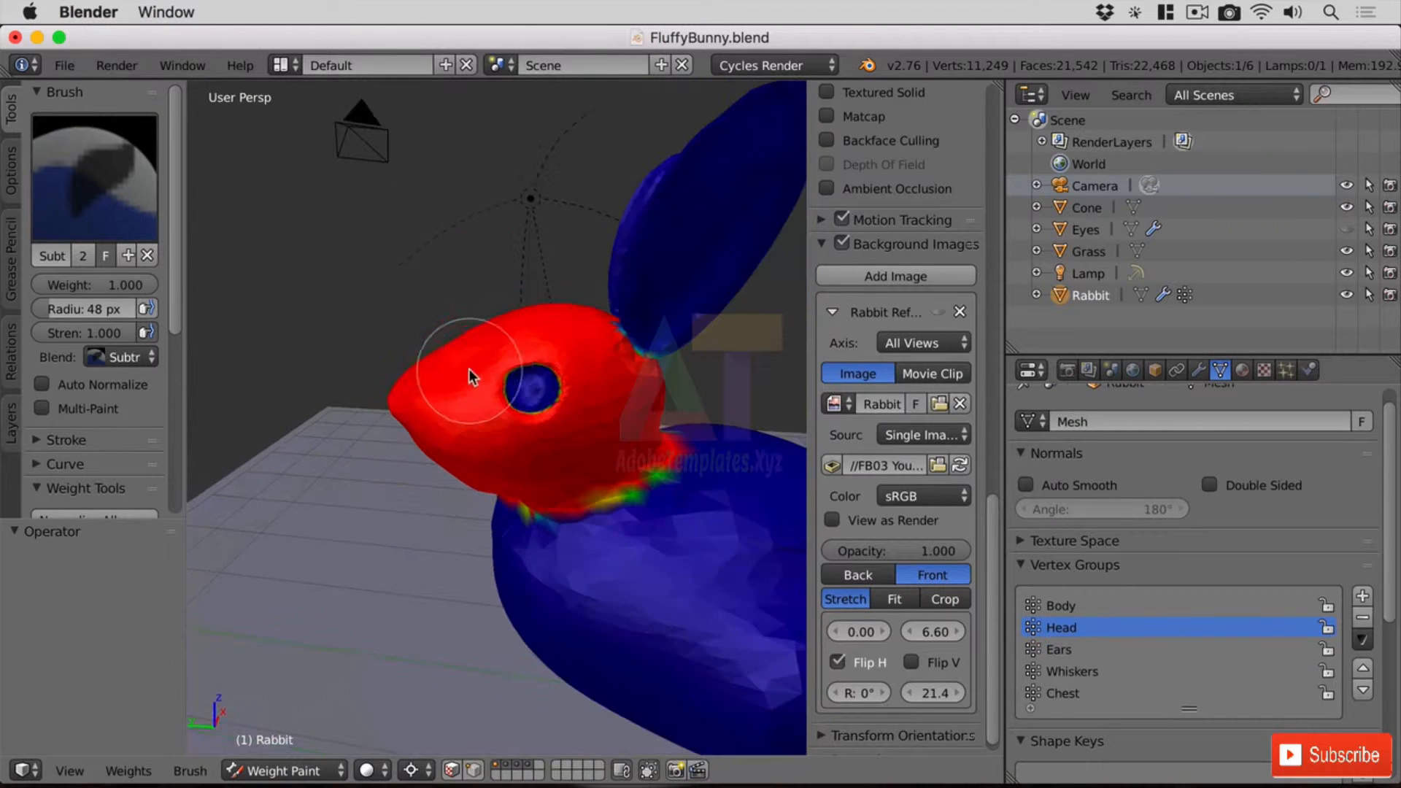
Add a second particle system to the rabbit and name it Head
{"action": "left_click", "coordinate": [1289, 370]}
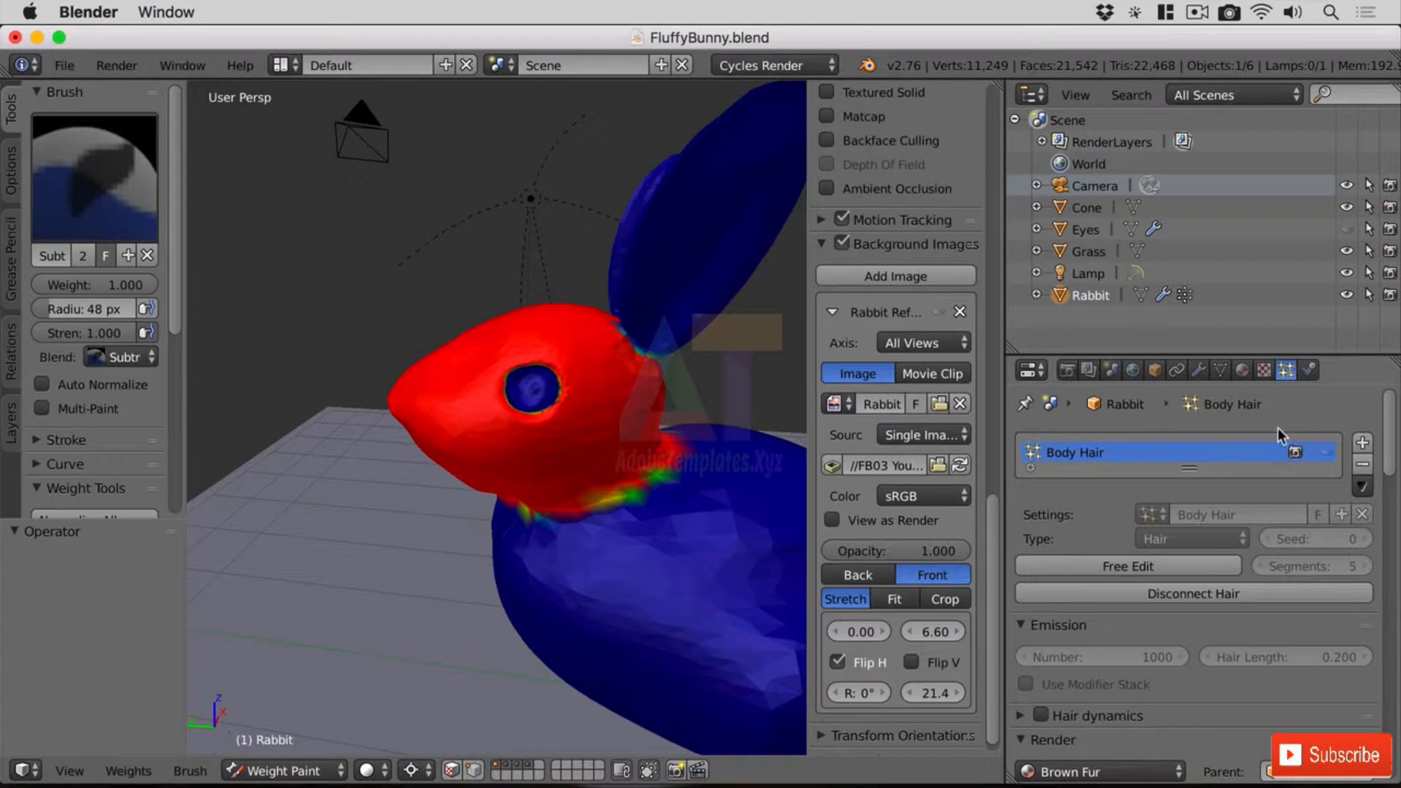
{"action": "left_click", "coordinate": [1362, 444]}
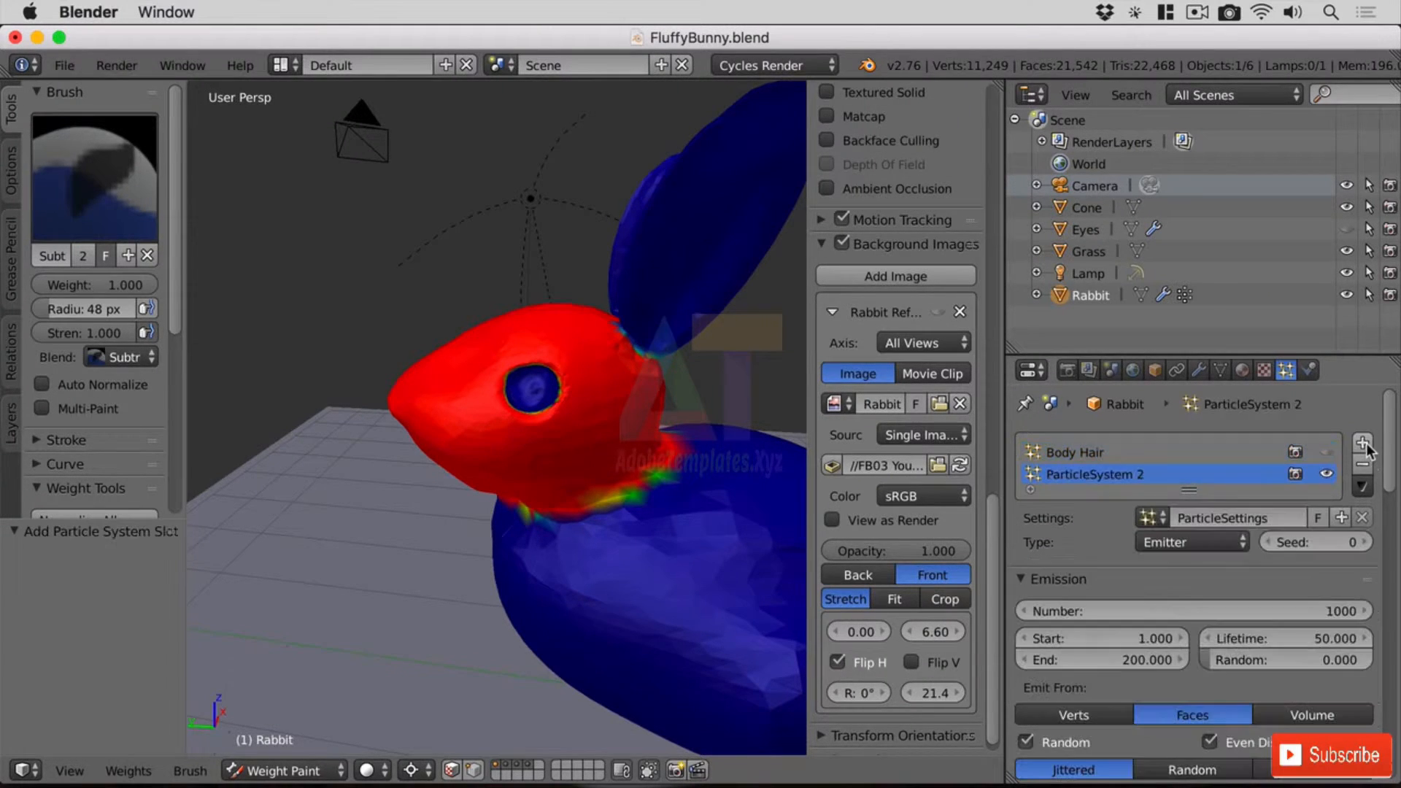
{"action": "double_click", "coordinate": [1105, 475]}
{"action": "type", "text": "Head"}
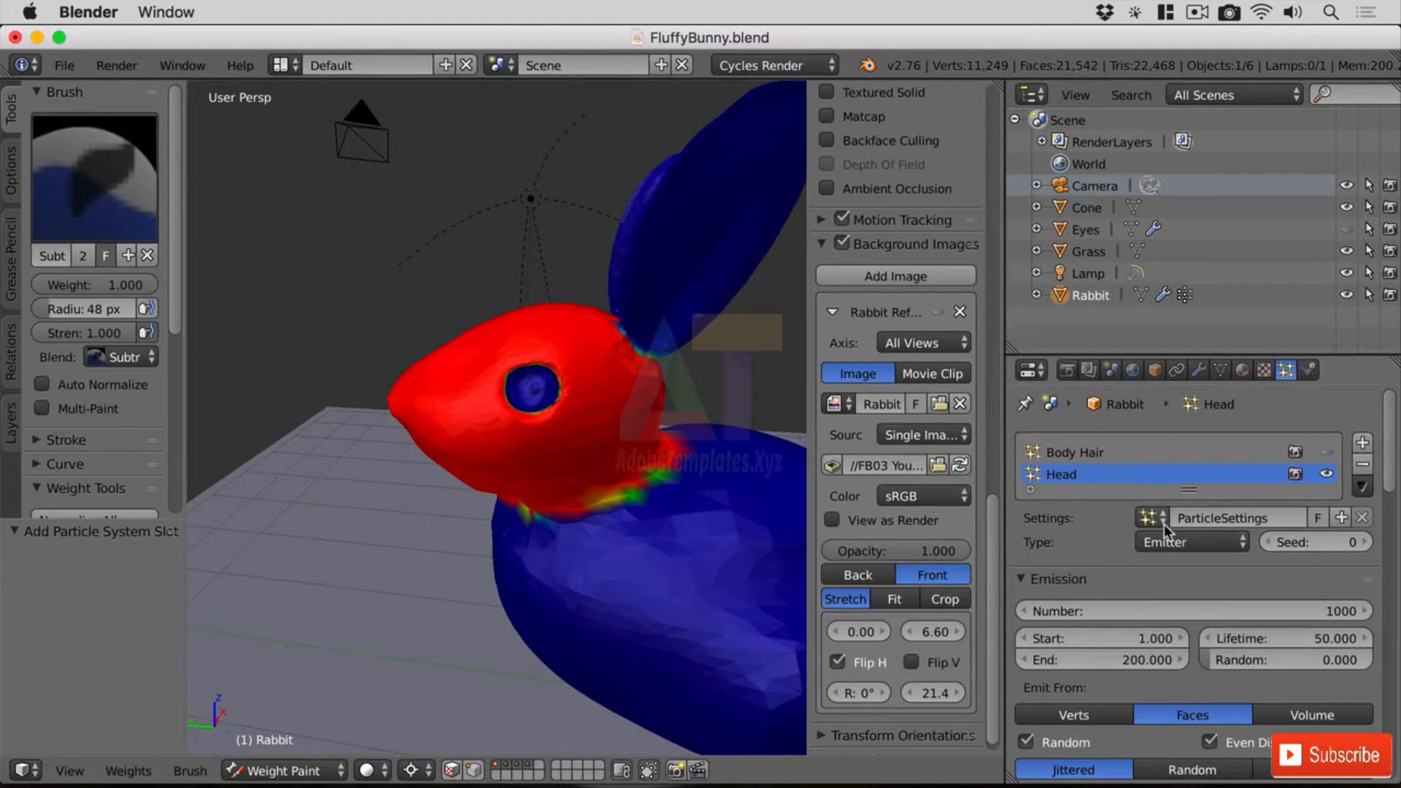
Assign the Body Hair settings to the Head particle system, make them a single-user copy and rename it Head Hair
{"action": "left_click", "coordinate": [1162, 519]}
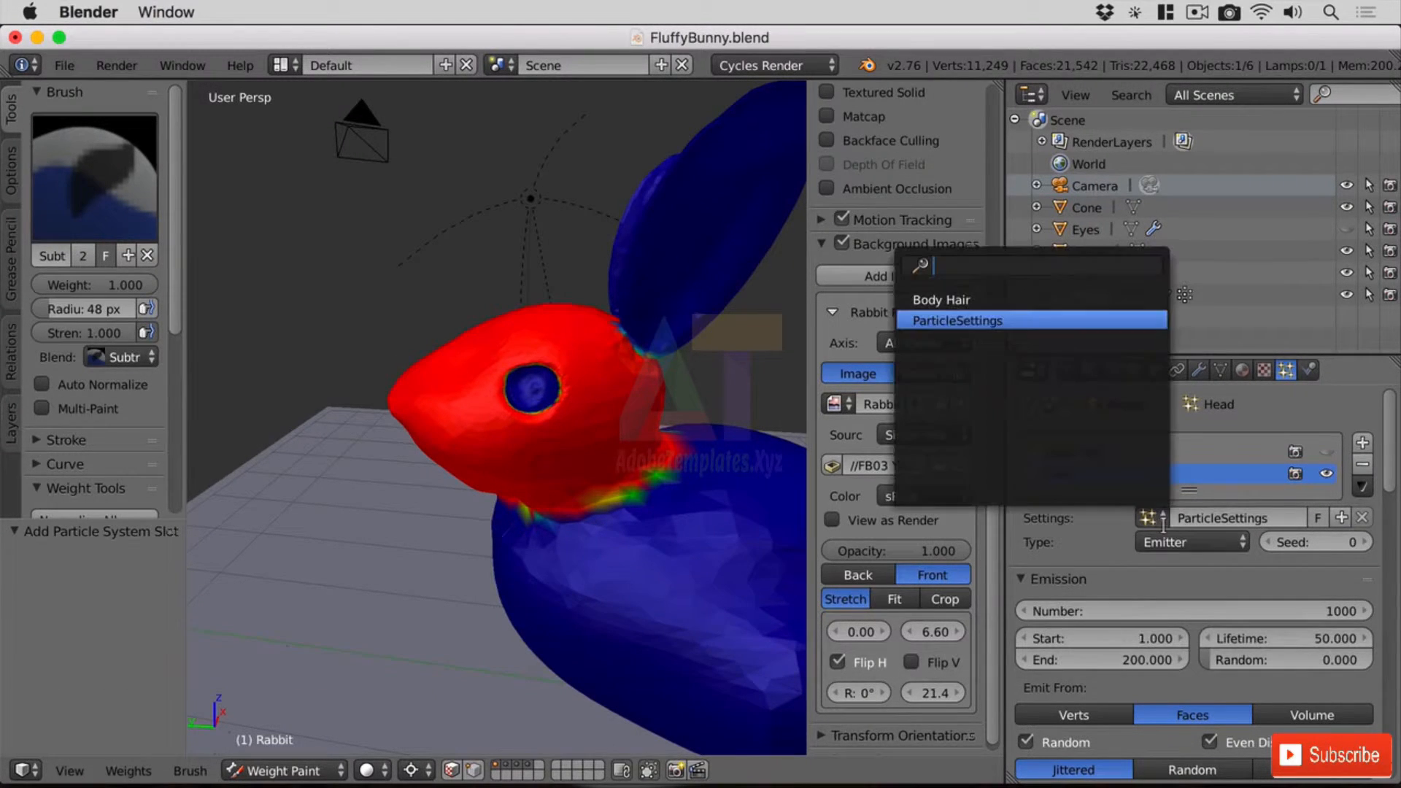
{"action": "left_click", "coordinate": [952, 301]}
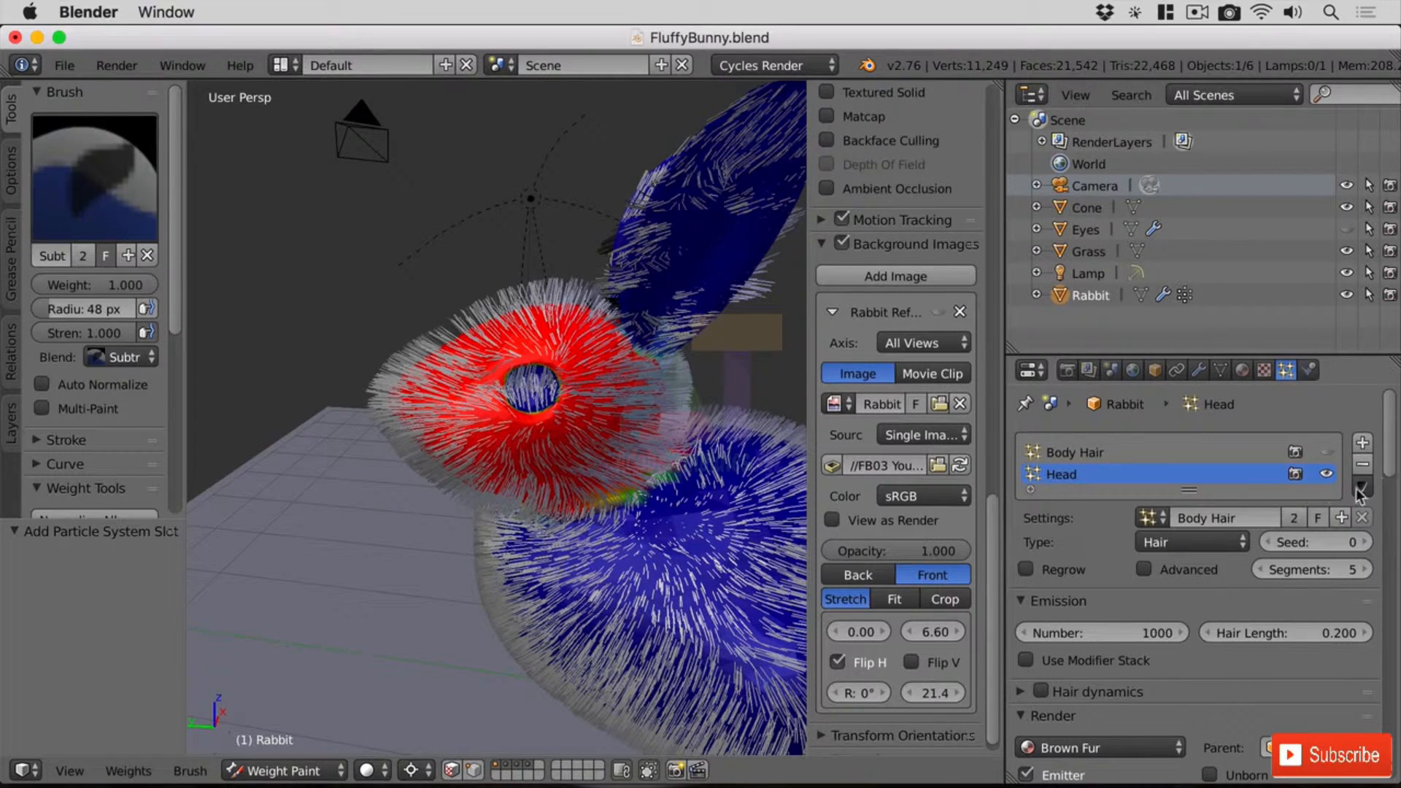
{"action": "left_click", "coordinate": [1299, 518]}
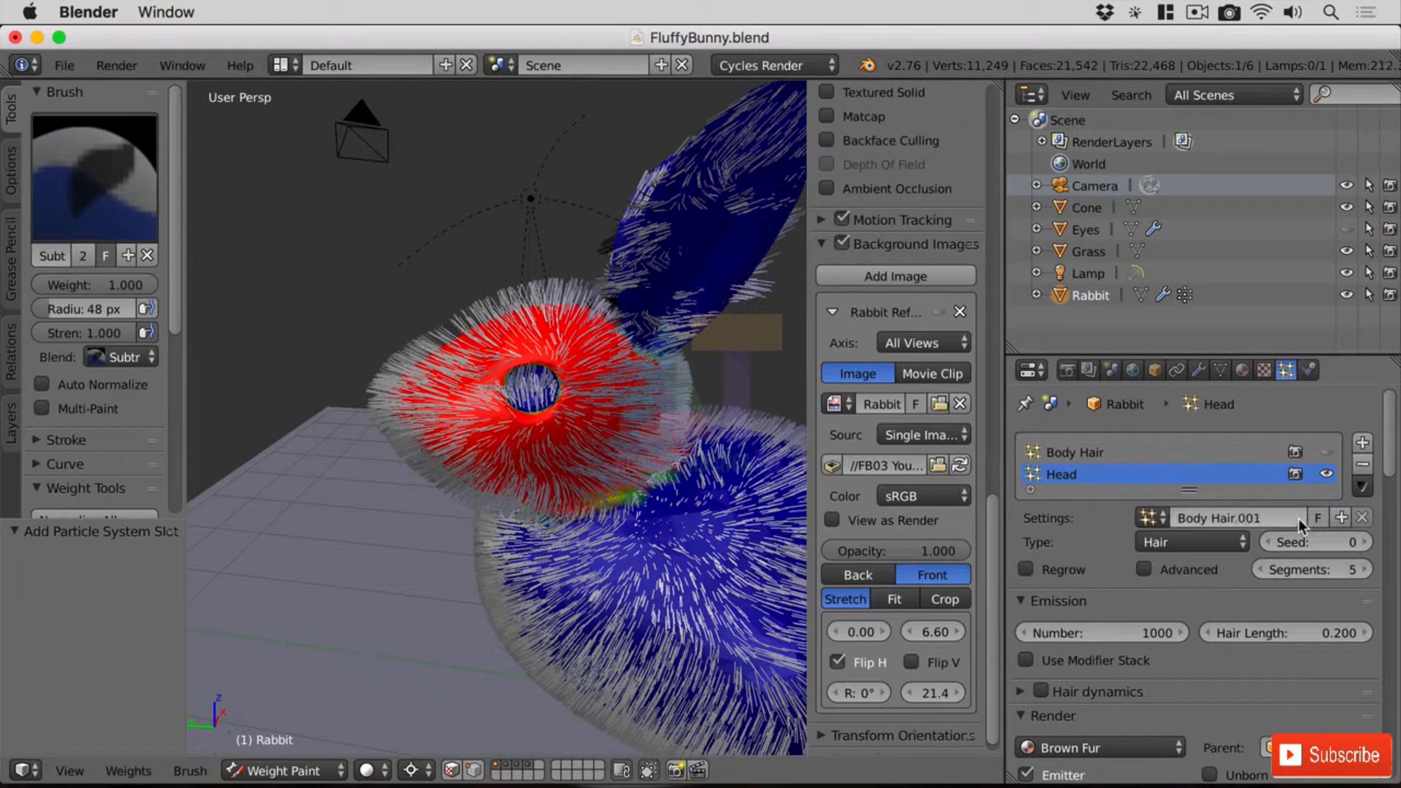
{"action": "left_click", "coordinate": [1257, 516]}
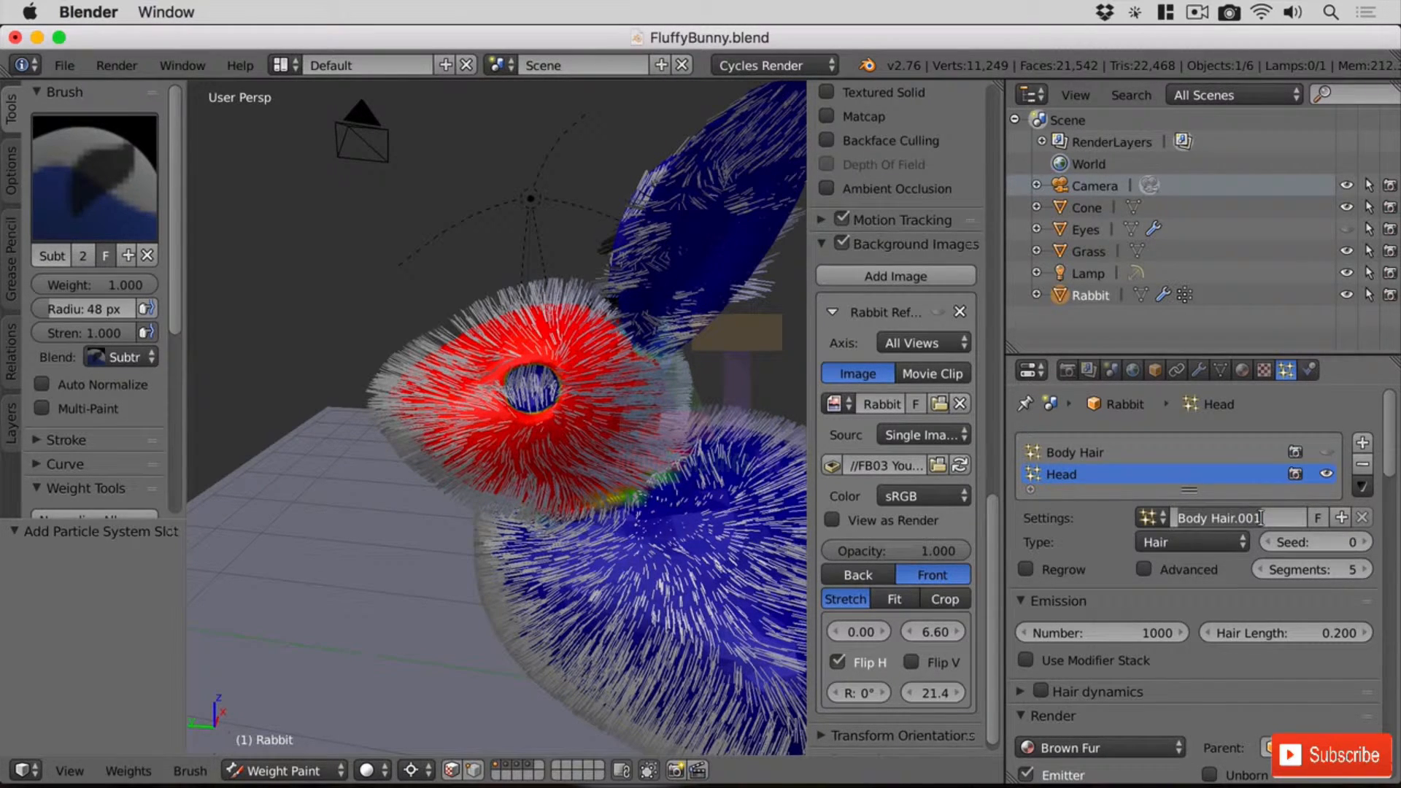
{"action": "type", "text": "Head Hair"}
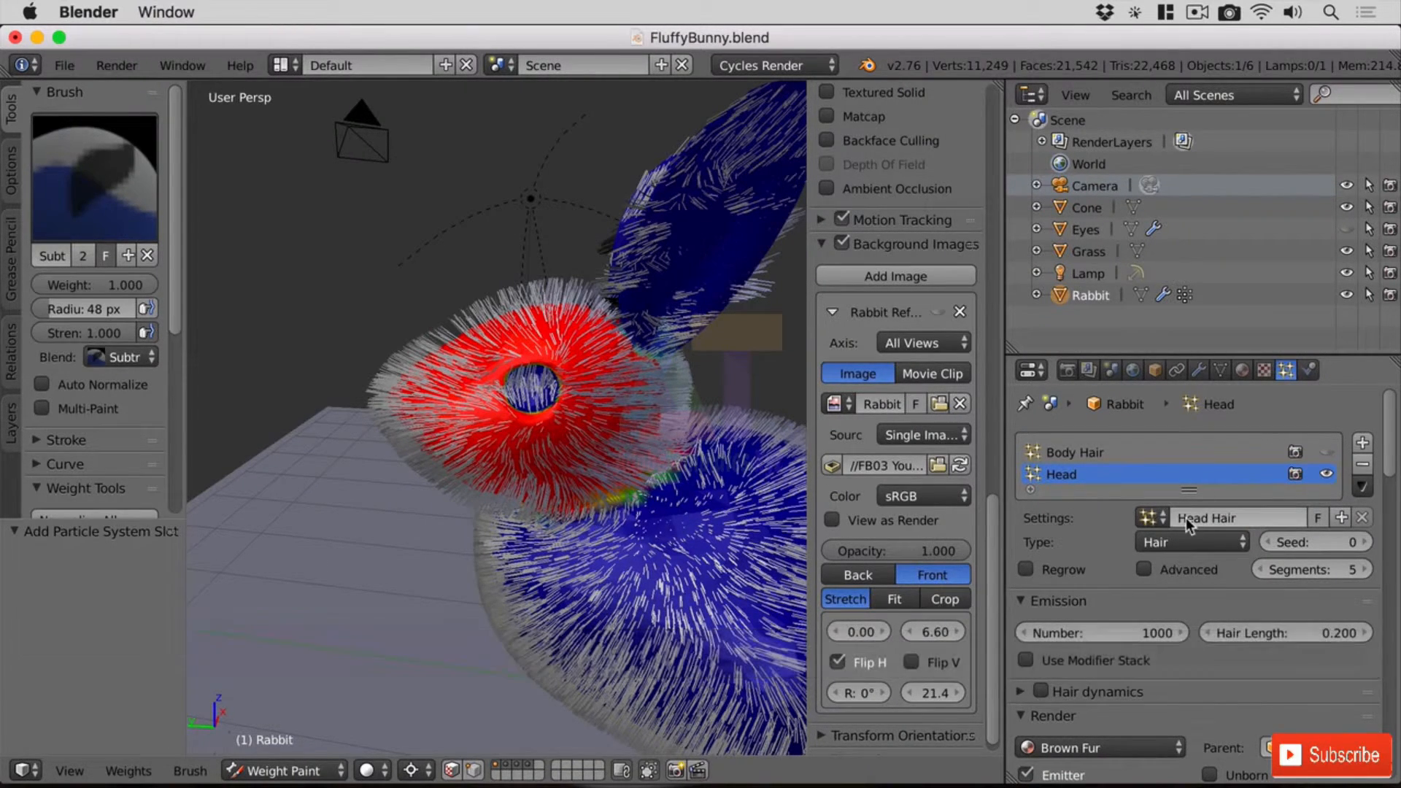
Set the Head particle system's density vertex group to Head
{"action": "scroll", "coordinate": [1236, 635], "scroll_direction": "down", "scroll_amount": 10}
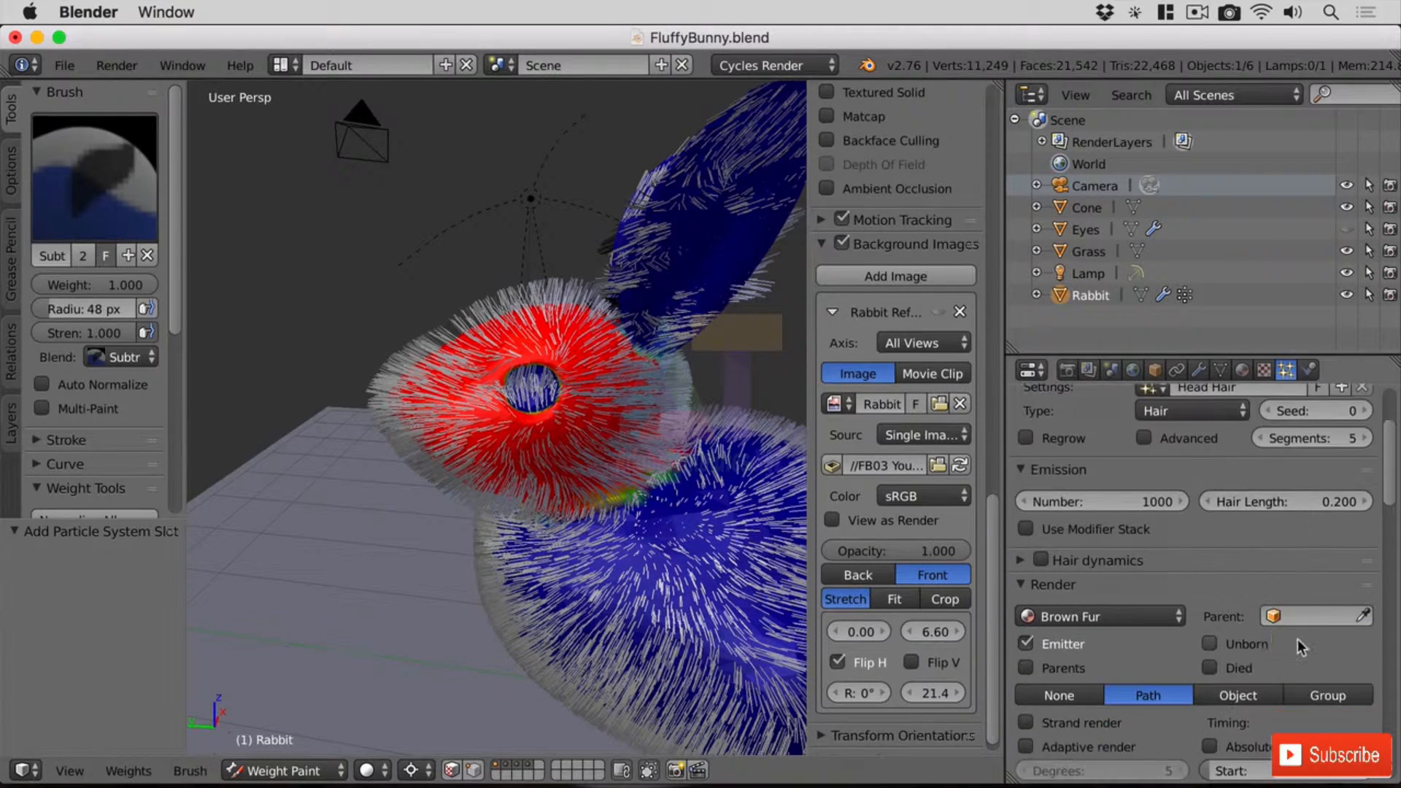
{"action": "scroll", "coordinate": [1237, 635], "scroll_direction": "down", "scroll_amount": 12}
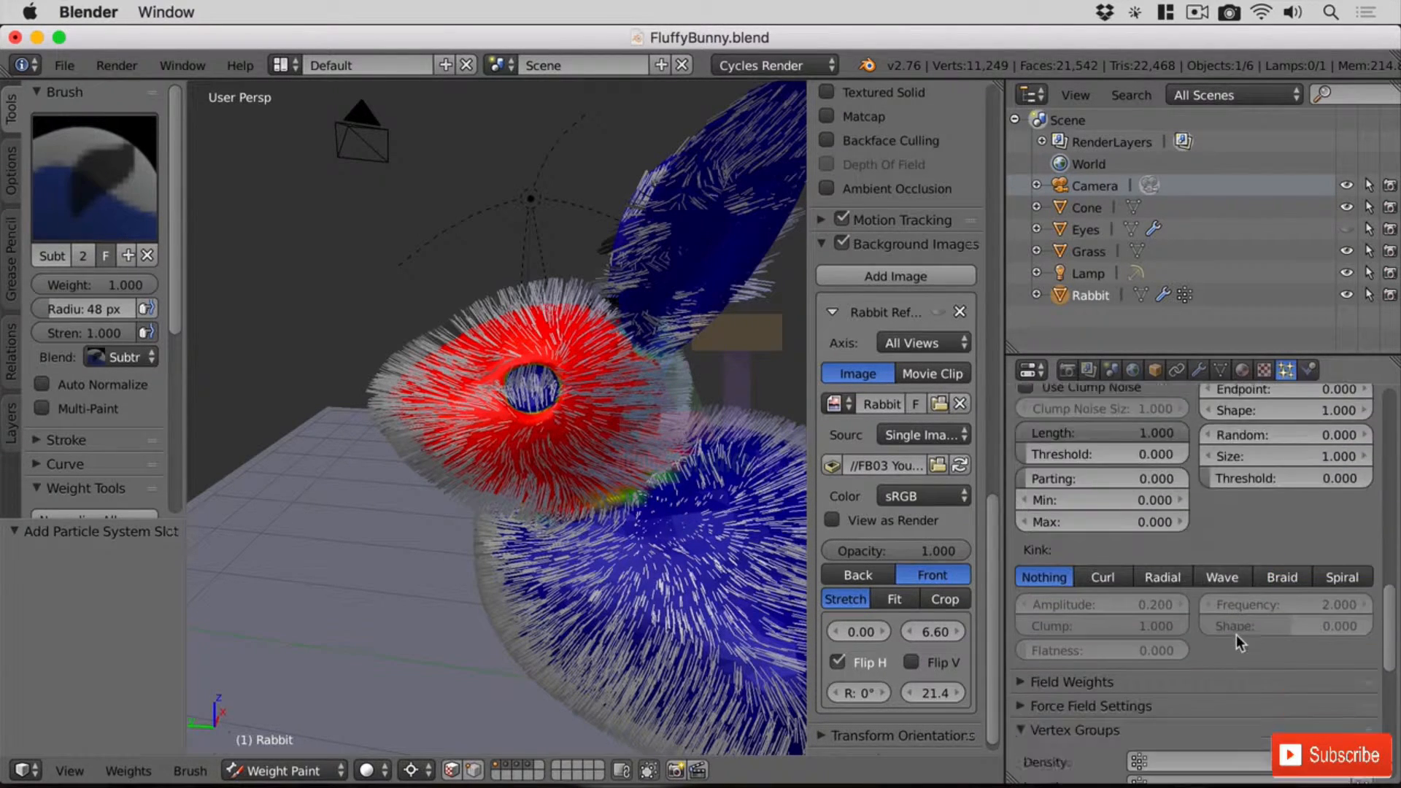
{"action": "left_click", "coordinate": [1233, 477]}
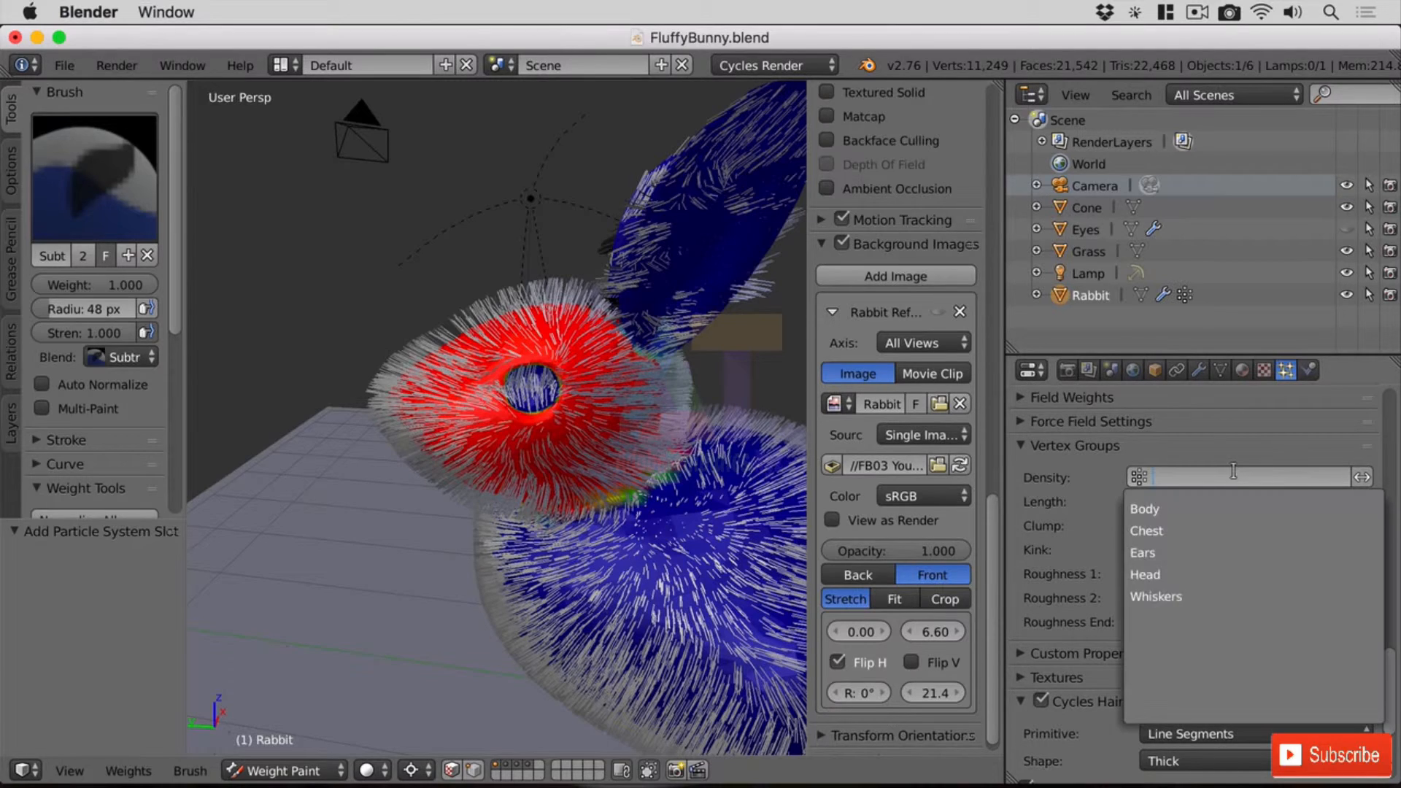
{"action": "left_click", "coordinate": [1214, 575]}
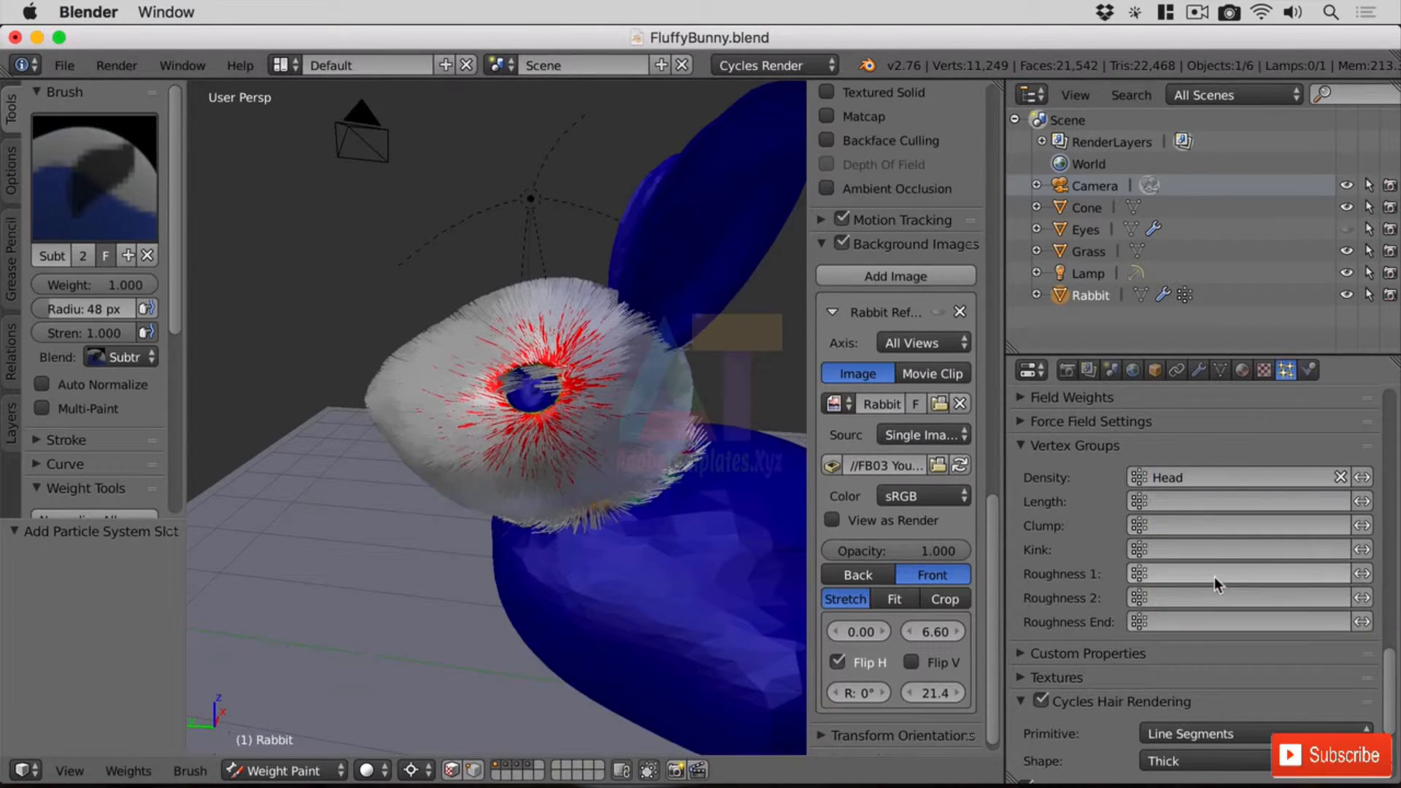
Check the hair around the eye, nose and mouth, and set the Head system's hair length to 0.120
{"action": "middle_click_drag", "start_coordinate": [467, 379], "coordinate": [572, 339]}
{"action": "scroll", "coordinate": [468, 375], "scroll_direction": "up", "scroll_amount": 5}
{"action": "scroll", "coordinate": [512, 355], "scroll_direction": "up", "scroll_amount": 6}
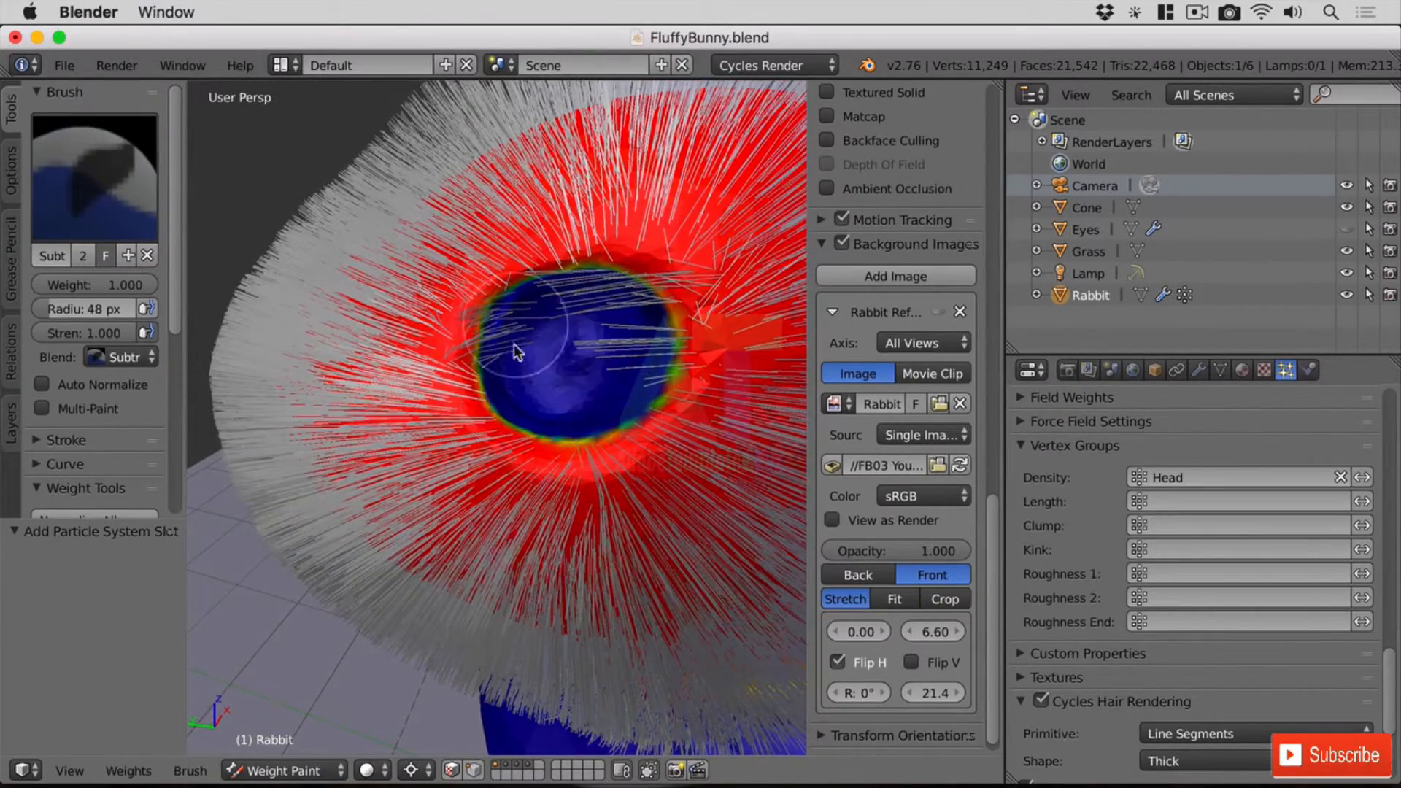
{"action": "middle_click_drag", "start_coordinate": [412, 450], "coordinate": [552, 405]}
{"action": "scroll", "coordinate": [556, 404], "scroll_direction": "down", "scroll_amount": 5}
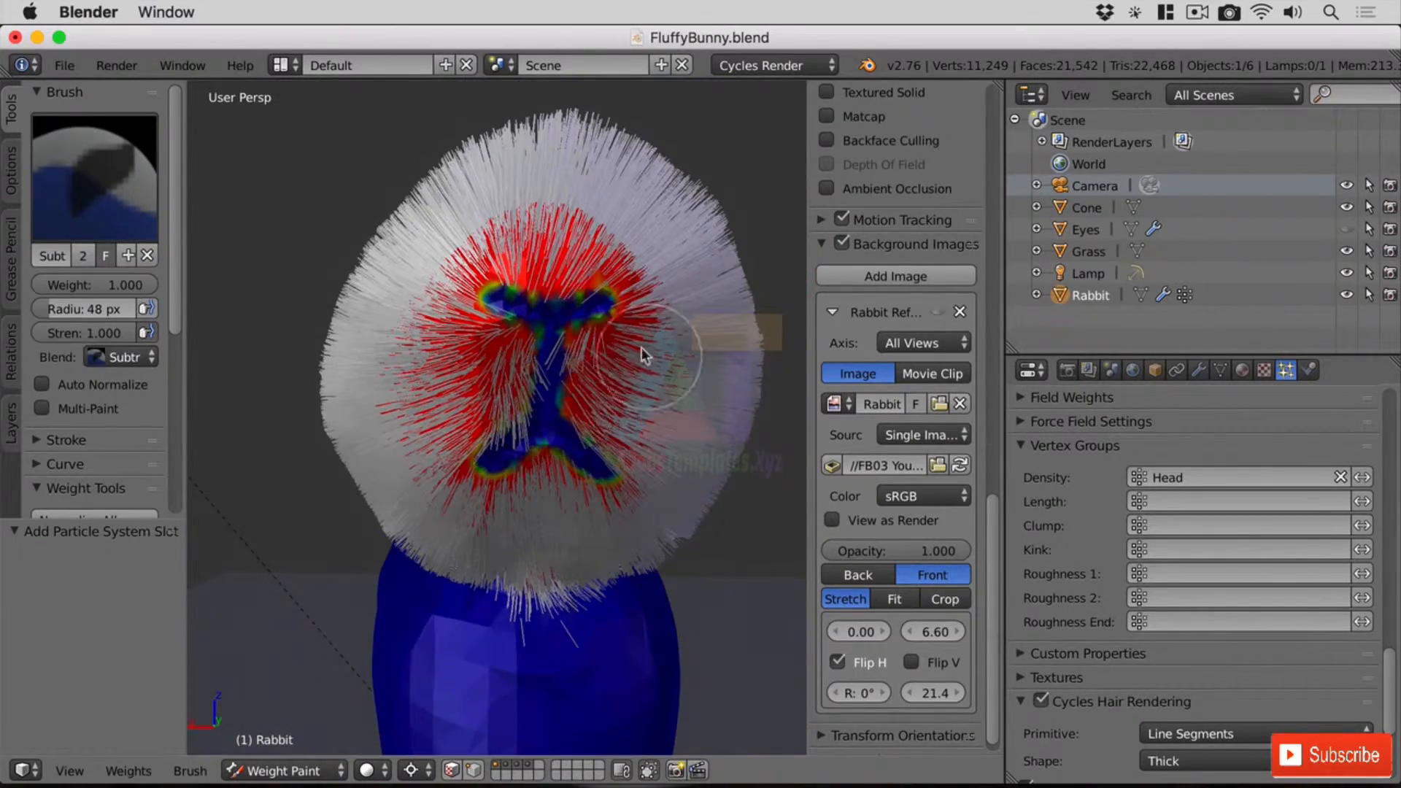
{"action": "mouse_move", "coordinate": [641, 348]}
{"action": "middle_mouse_down"}
{"action": "mouse_move", "coordinate": [467, 410]}
{"action": "mouse_move", "coordinate": [619, 353]}
{"action": "mouse_move", "coordinate": [645, 308]}
{"action": "mouse_move", "coordinate": [629, 336]}
{"action": "middle_mouse_up"}
{"action": "middle_click_drag", "start_coordinate": [488, 294], "coordinate": [584, 357]}
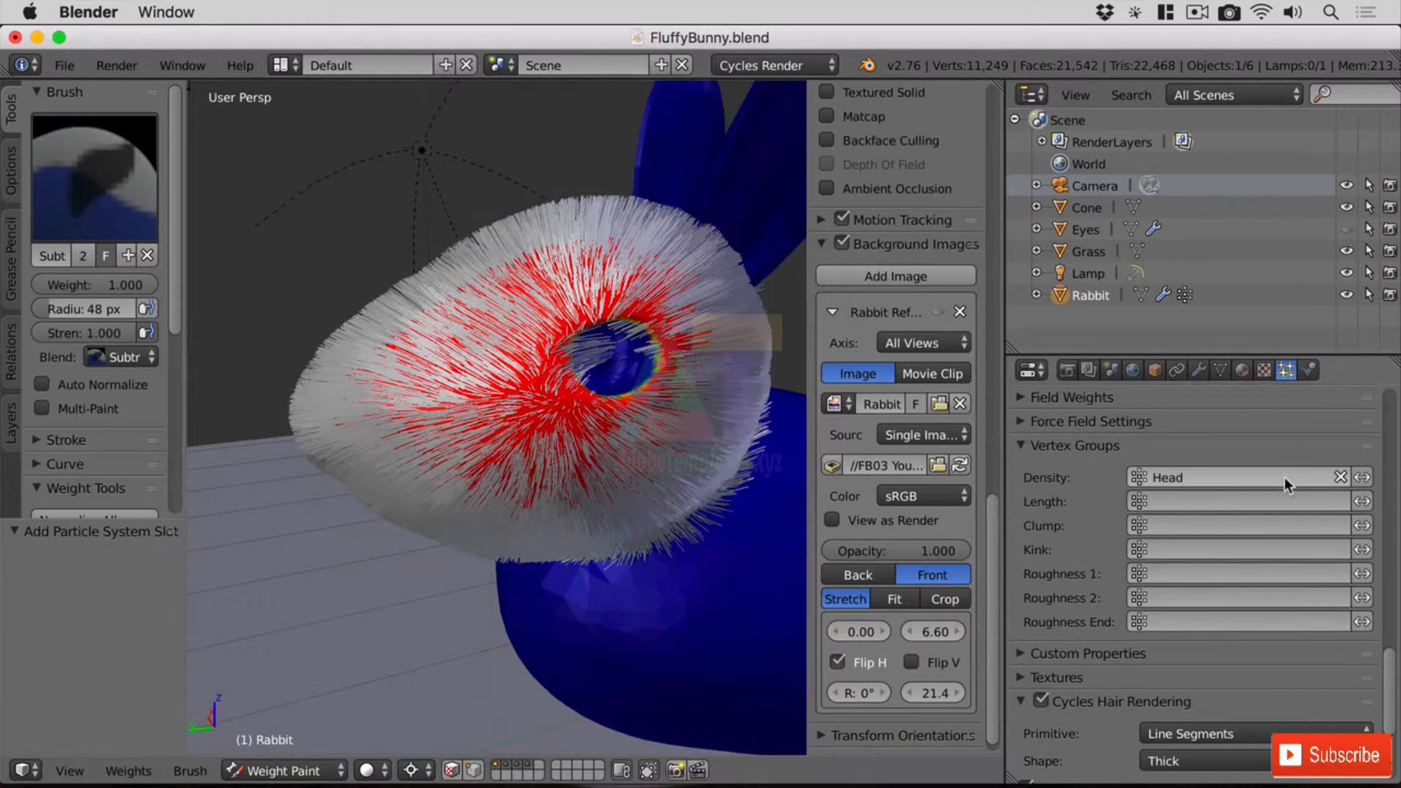
{"action": "scroll", "coordinate": [1285, 482], "scroll_direction": "down", "scroll_amount": 15}
{"action": "scroll", "coordinate": [1286, 497], "scroll_direction": "up", "scroll_amount": 10}
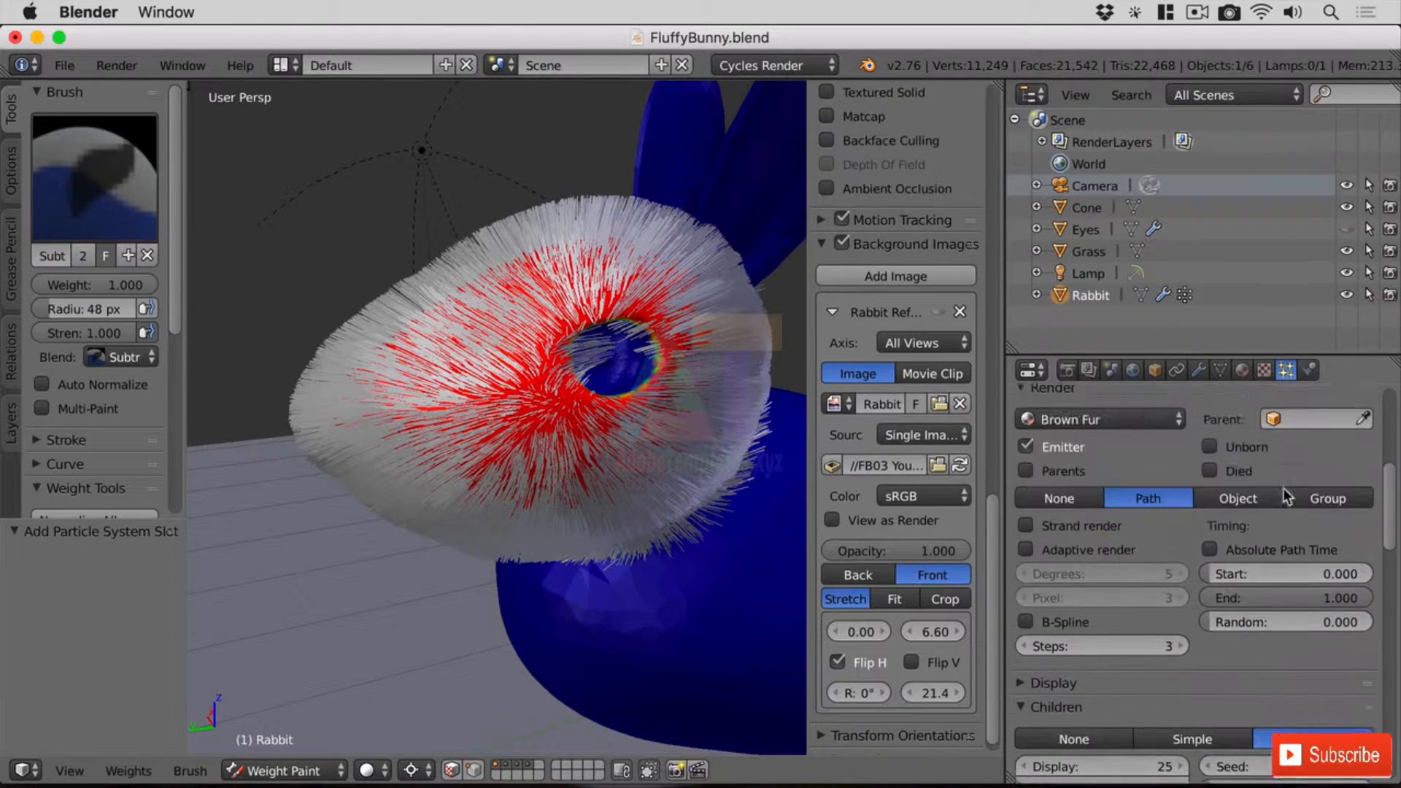
{"action": "mouse_move", "coordinate": [1328, 485]}
{"action": "left_mouse_down"}
{"action": "mouse_move", "coordinate": [1288, 485]}
{"action": "mouse_move", "coordinate": [1302, 485]}
{"action": "left_mouse_up"}
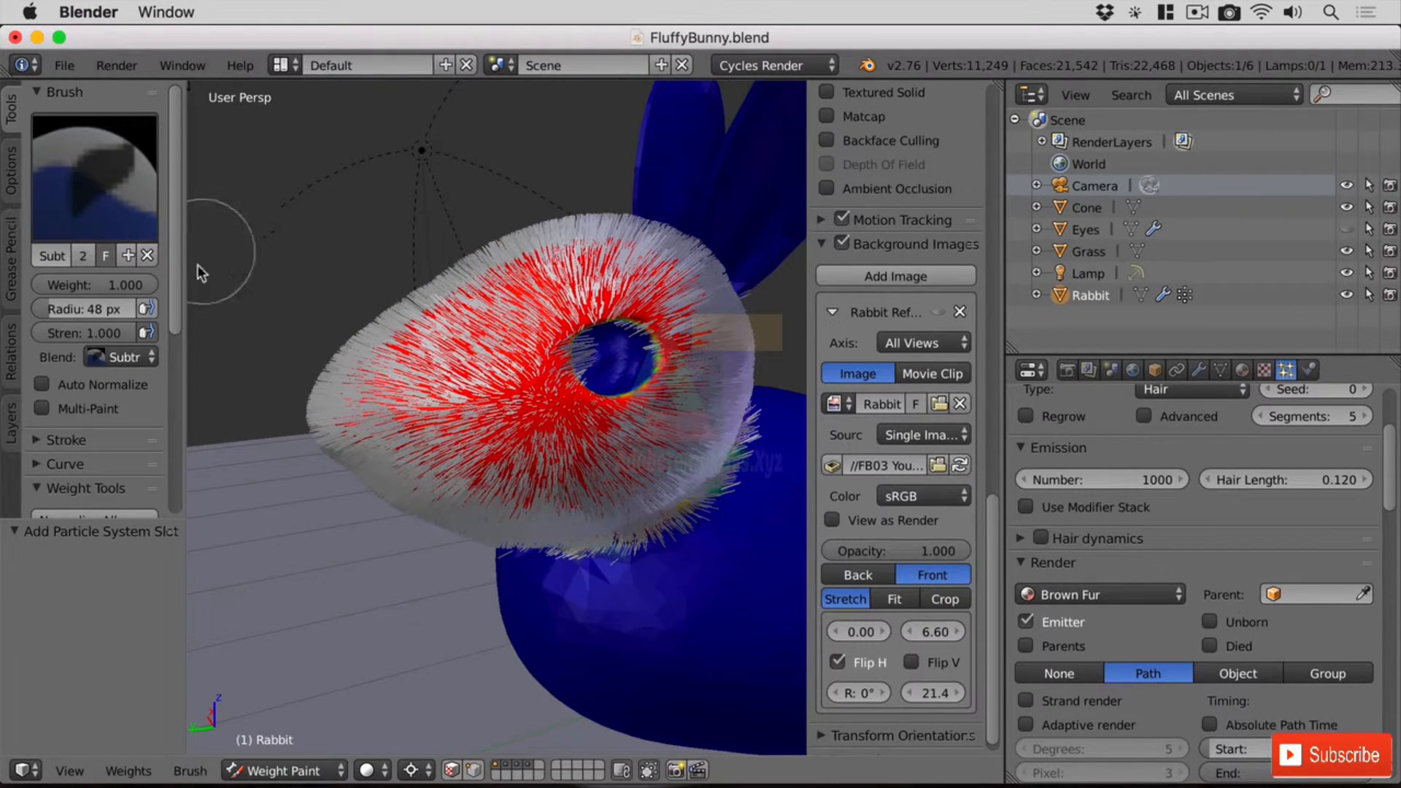
Switch to Particle Edit and comb the Head hair backward from the nose along both sides of the head
{"action": "left_click", "coordinate": [296, 771]}
{"action": "left_click", "coordinate": [309, 599]}
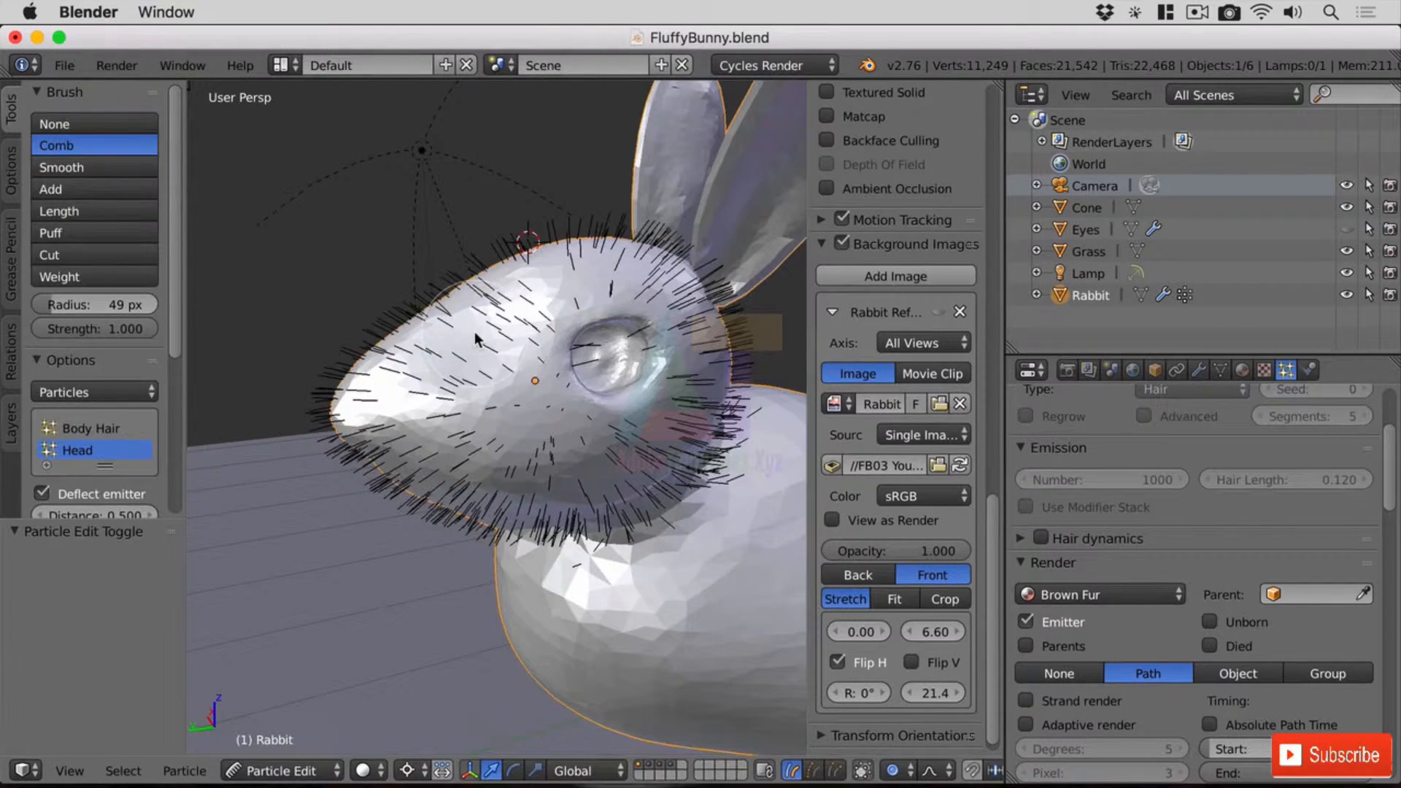
{"action": "mouse_move", "coordinate": [332, 398]}
{"action": "left_mouse_down"}
{"action": "mouse_move", "coordinate": [467, 277]}
{"action": "mouse_move", "coordinate": [606, 240]}
{"action": "mouse_move", "coordinate": [694, 248]}
{"action": "left_mouse_up"}
{"action": "mouse_move", "coordinate": [724, 433]}
{"action": "left_mouse_down"}
{"action": "mouse_move", "coordinate": [758, 509]}
{"action": "mouse_move", "coordinate": [676, 559]}
{"action": "mouse_move", "coordinate": [535, 534]}
{"action": "mouse_move", "coordinate": [437, 463]}
{"action": "mouse_move", "coordinate": [482, 525]}
{"action": "mouse_move", "coordinate": [525, 498]}
{"action": "left_mouse_up"}
{"action": "mouse_move", "coordinate": [639, 371]}
{"action": "middle_mouse_down"}
{"action": "mouse_move", "coordinate": [556, 385]}
{"action": "mouse_move", "coordinate": [638, 396]}
{"action": "middle_mouse_up"}
{"action": "mouse_move", "coordinate": [639, 397]}
{"action": "left_mouse_down"}
{"action": "mouse_move", "coordinate": [544, 338]}
{"action": "mouse_move", "coordinate": [384, 287]}
{"action": "mouse_move", "coordinate": [311, 364]}
{"action": "mouse_move", "coordinate": [322, 445]}
{"action": "mouse_move", "coordinate": [474, 445]}
{"action": "mouse_move", "coordinate": [553, 499]}
{"action": "left_mouse_up"}
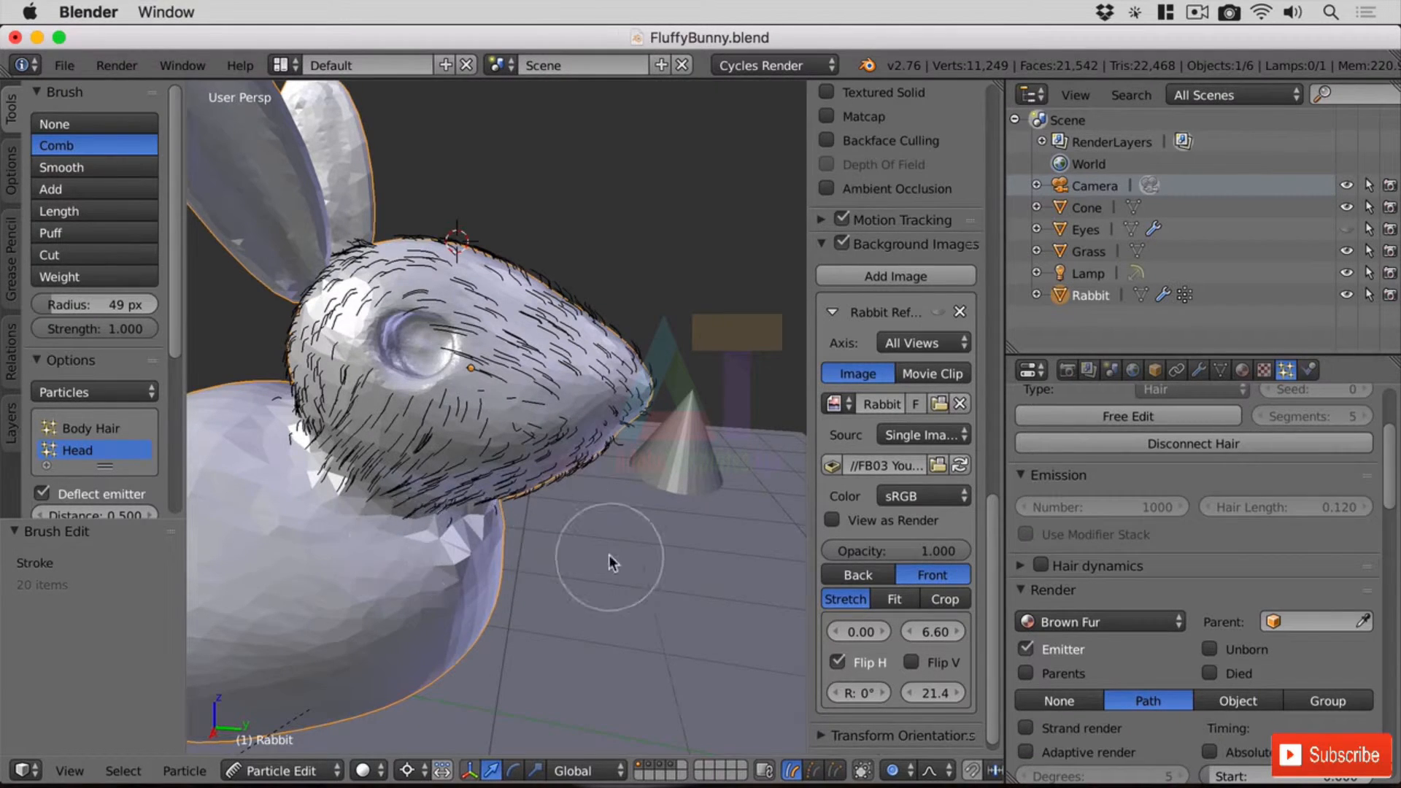
Comb the Head hair outward from the front of the face and around the cheek and chin
{"action": "middle_click_drag", "start_coordinate": [609, 554], "coordinate": [519, 512]}
{"action": "mouse_move", "coordinate": [489, 388]}
{"action": "left_mouse_down"}
{"action": "mouse_move", "coordinate": [647, 438]}
{"action": "mouse_move", "coordinate": [631, 434]}
{"action": "left_mouse_up"}
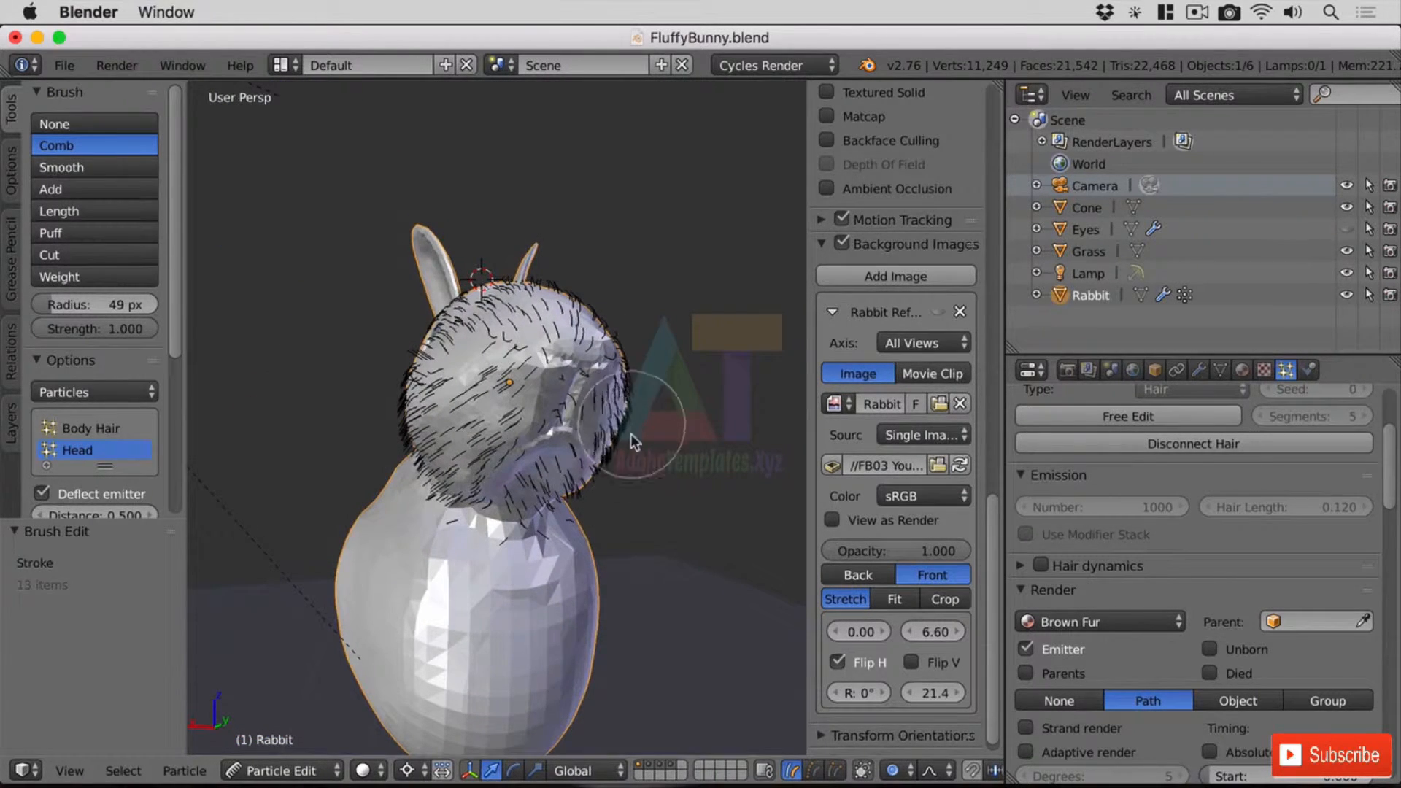
{"action": "middle_click_drag", "start_coordinate": [682, 553], "coordinate": [557, 536]}
{"action": "mouse_move", "coordinate": [556, 537]}
{"action": "left_mouse_down"}
{"action": "mouse_move", "coordinate": [463, 437]}
{"action": "mouse_move", "coordinate": [540, 475]}
{"action": "mouse_move", "coordinate": [589, 418]}
{"action": "left_mouse_up"}
Comb the Head hair downward behind the ears and over the back of the head and neck
{"action": "middle_click_drag", "start_coordinate": [652, 427], "coordinate": [583, 442]}
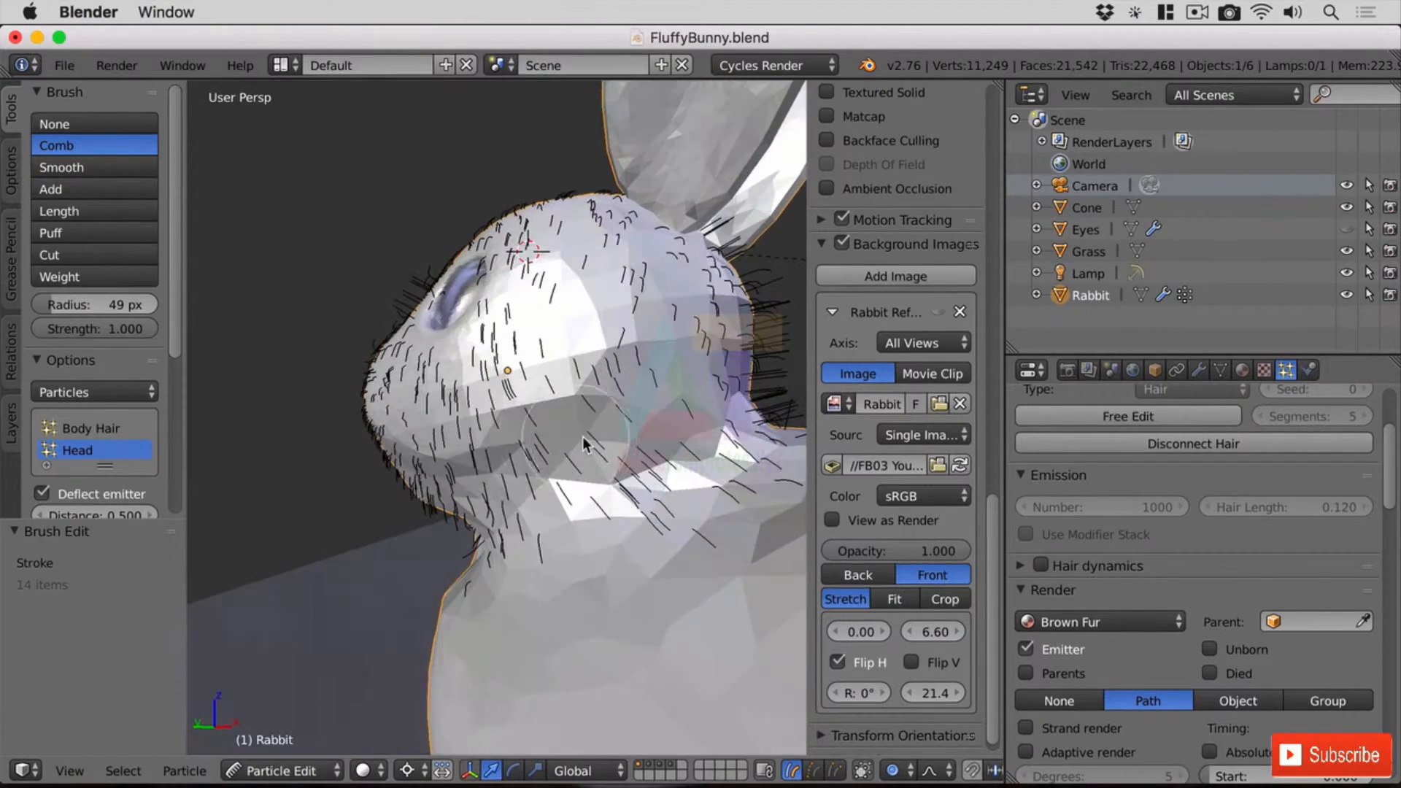
{"action": "mouse_move", "coordinate": [732, 296]}
{"action": "left_mouse_down"}
{"action": "mouse_move", "coordinate": [755, 350]}
{"action": "mouse_move", "coordinate": [682, 403]}
{"action": "left_mouse_up"}
{"action": "mouse_move", "coordinate": [682, 403]}
{"action": "middle_mouse_down"}
{"action": "mouse_move", "coordinate": [619, 436]}
{"action": "mouse_move", "coordinate": [564, 419]}
{"action": "middle_mouse_up"}
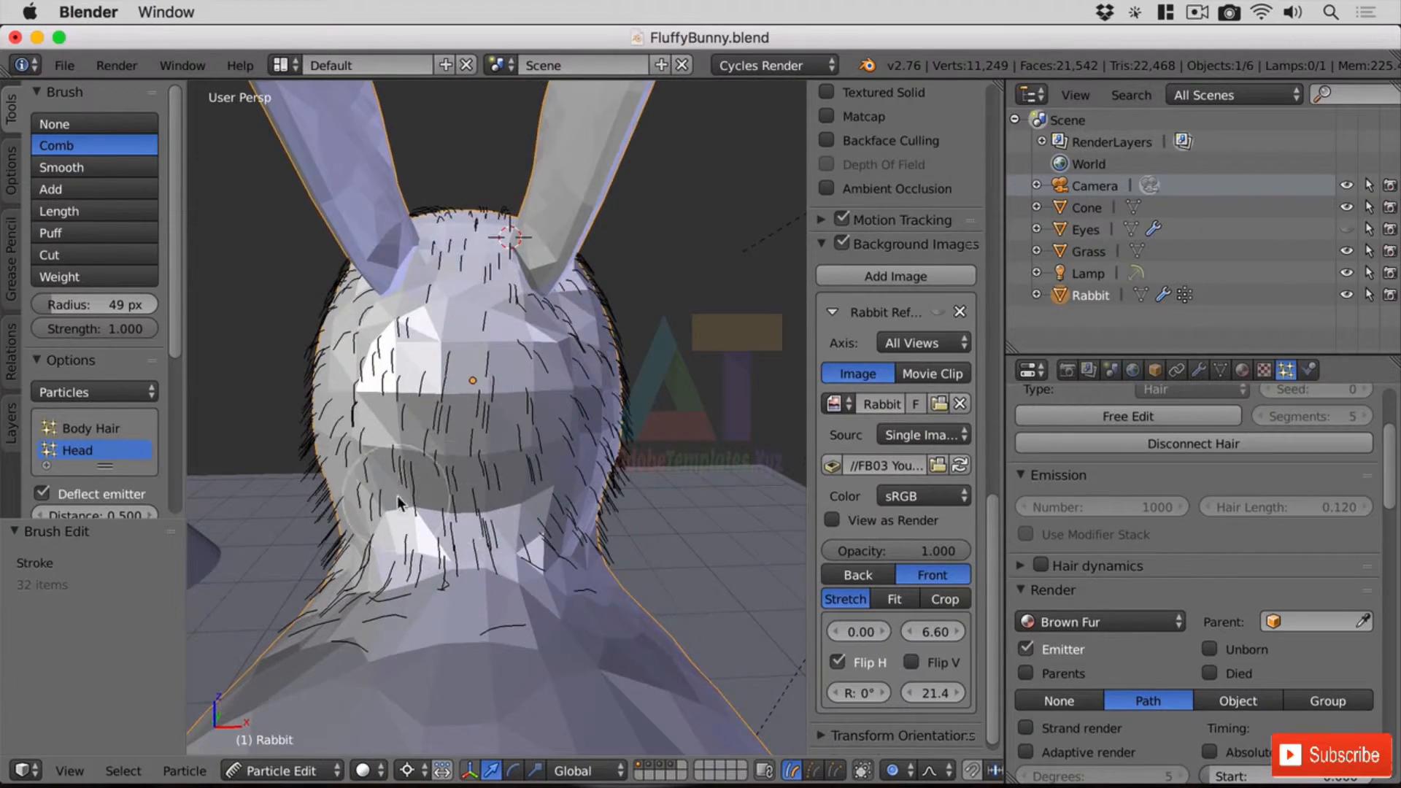
{"action": "middle_click_drag", "start_coordinate": [430, 485], "coordinate": [615, 523]}
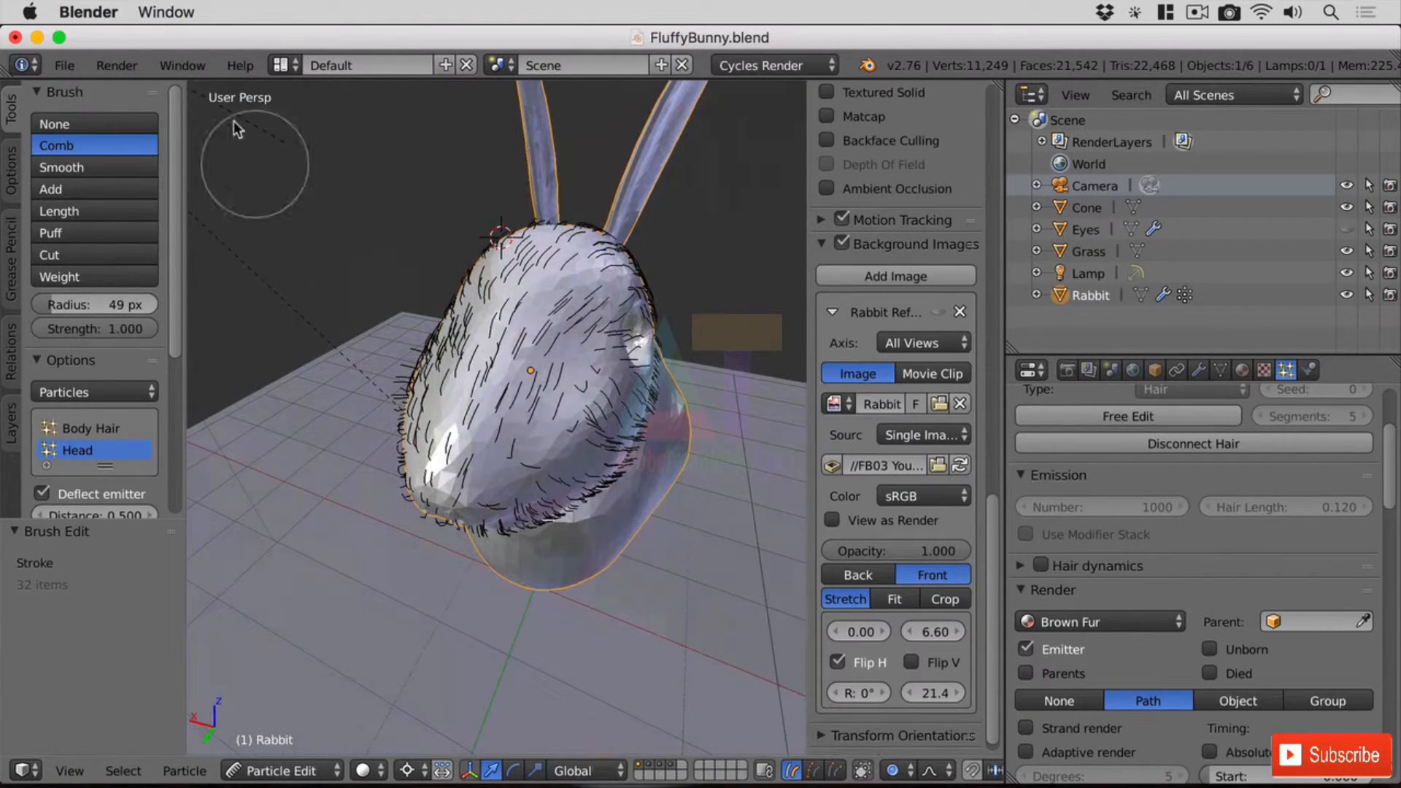
Return the rabbit to Object Mode and unhide the Eyes object in the viewport
{"action": "left_click", "coordinate": [292, 771]}
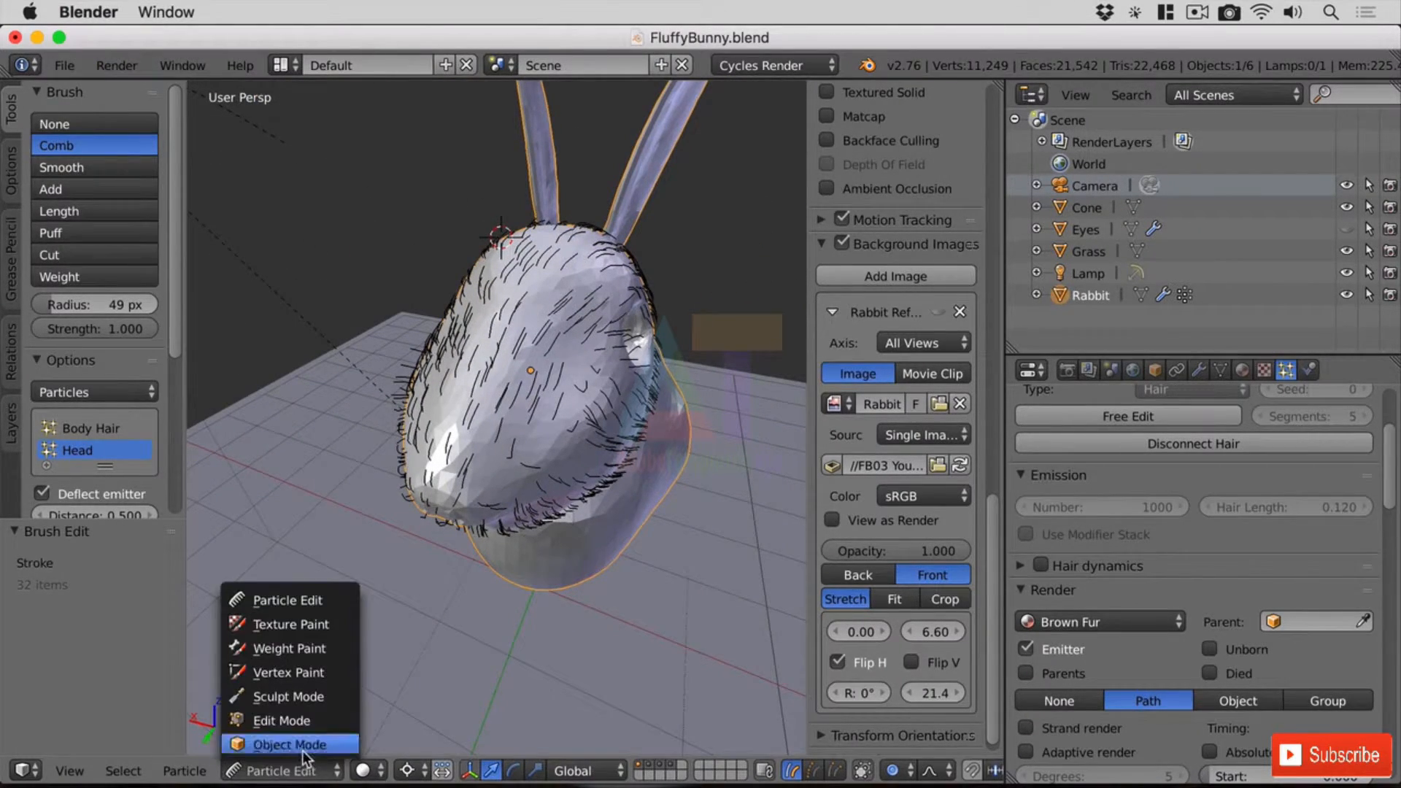
{"action": "left_click", "coordinate": [292, 744]}
{"action": "middle_click_drag", "start_coordinate": [581, 527], "coordinate": [551, 504]}
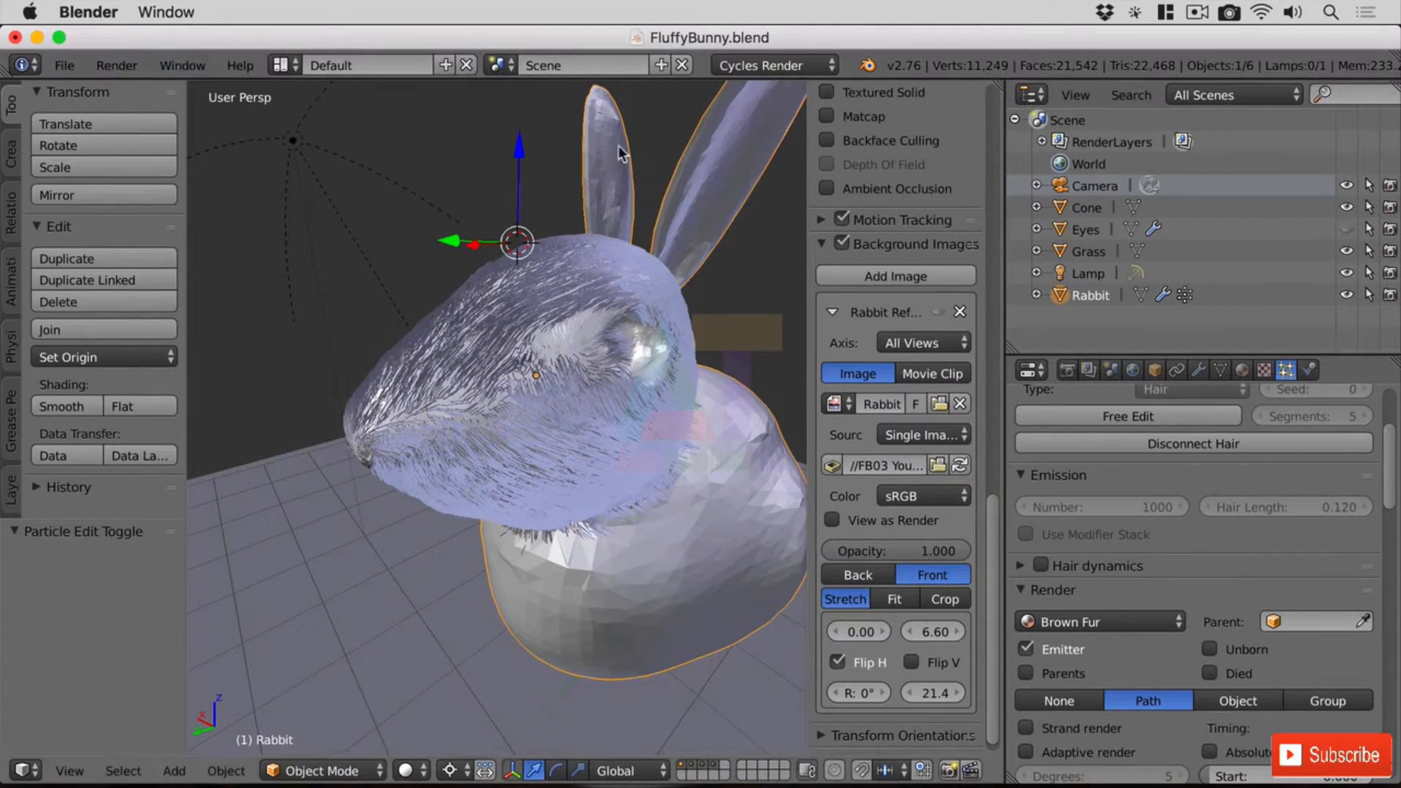
{"action": "left_click", "coordinate": [1348, 229]}
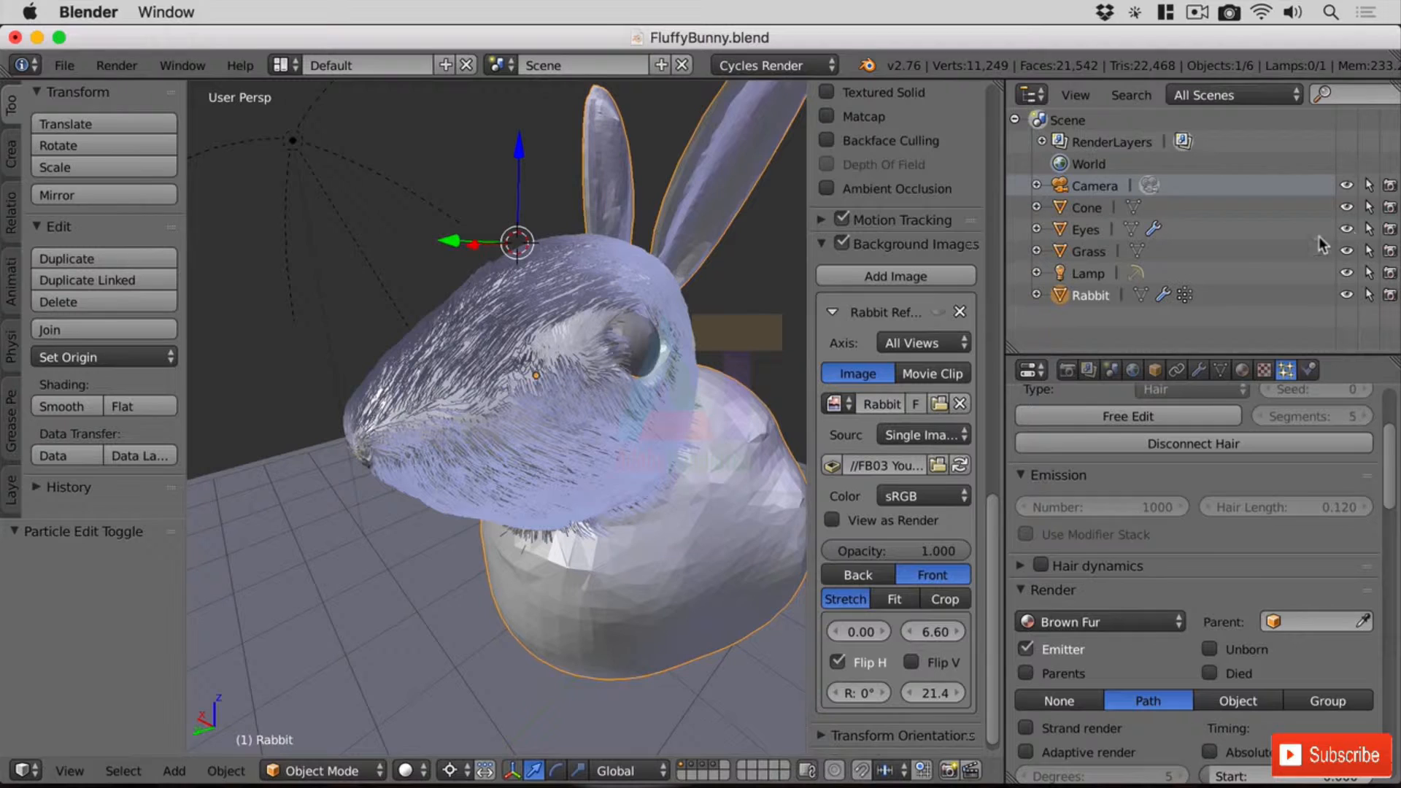
Render the scene as a still image, inspect the rabbit's head fur, and return to the 3D view
{"action": "left_click", "coordinate": [117, 65]}
{"action": "left_click", "coordinate": [124, 88]}
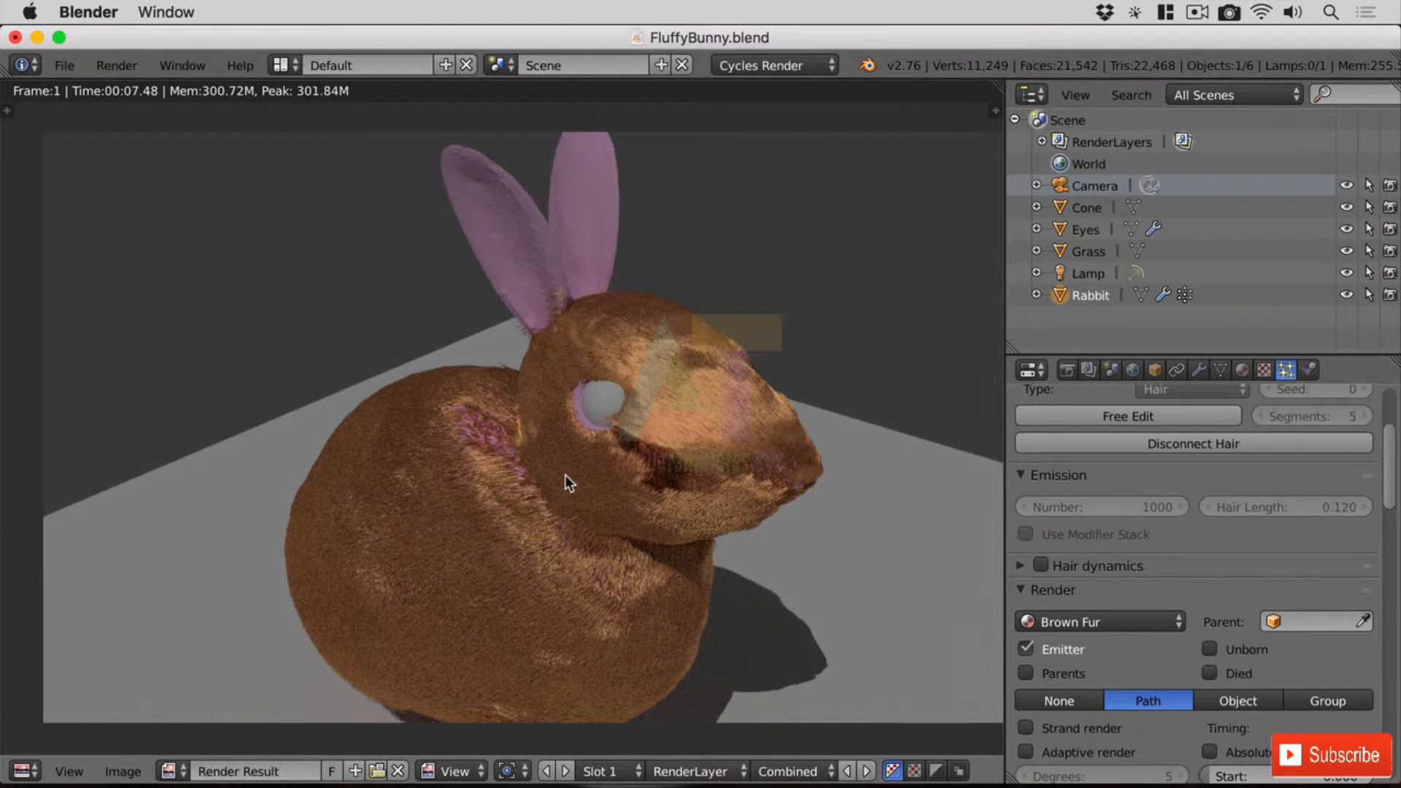
{"action": "middle_click_drag", "start_coordinate": [607, 505], "coordinate": [620, 495]}
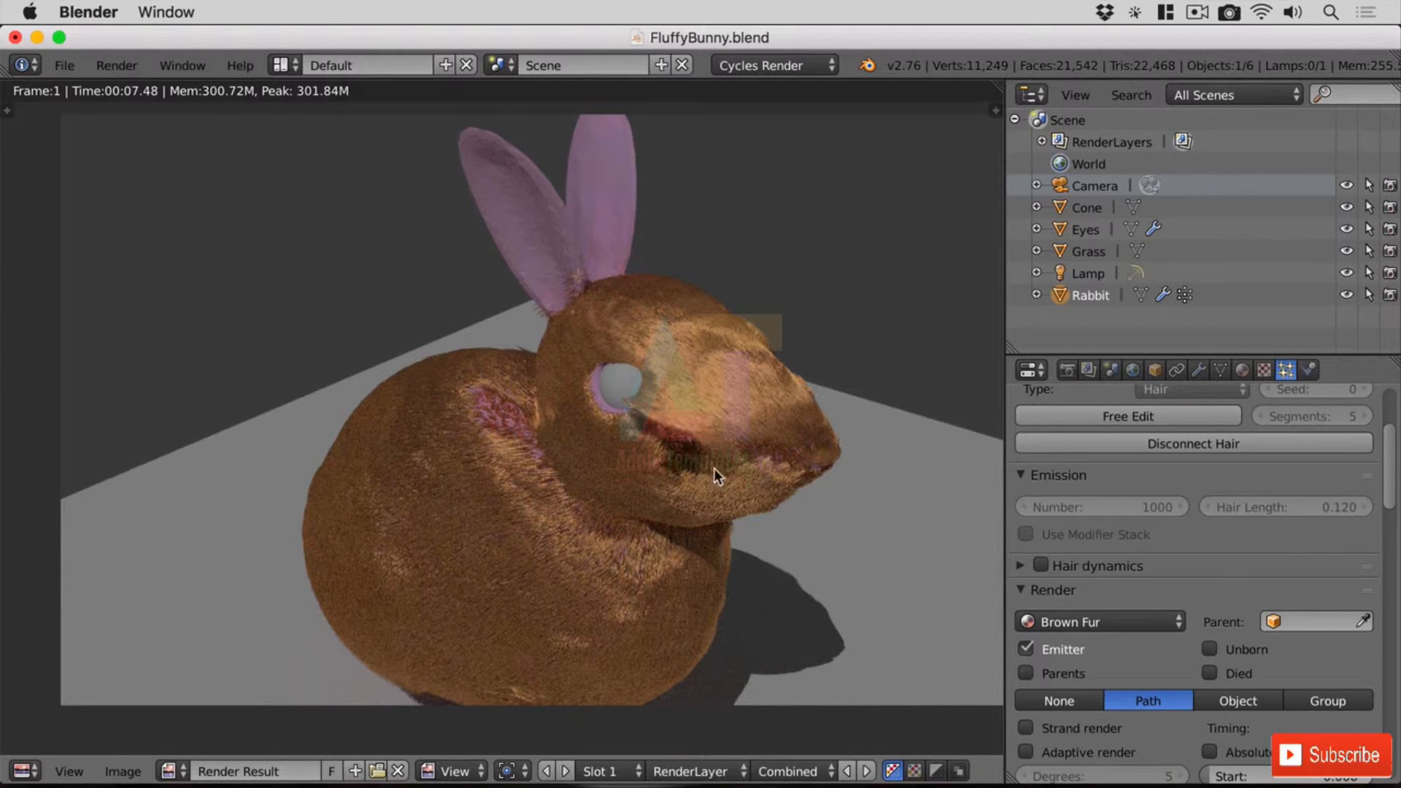
{"action": "mouse_move", "coordinate": [803, 504]}
{"action": "middle_mouse_down"}
{"action": "mouse_move", "coordinate": [783, 487]}
{"action": "mouse_move", "coordinate": [782, 500]}
{"action": "middle_mouse_up"}
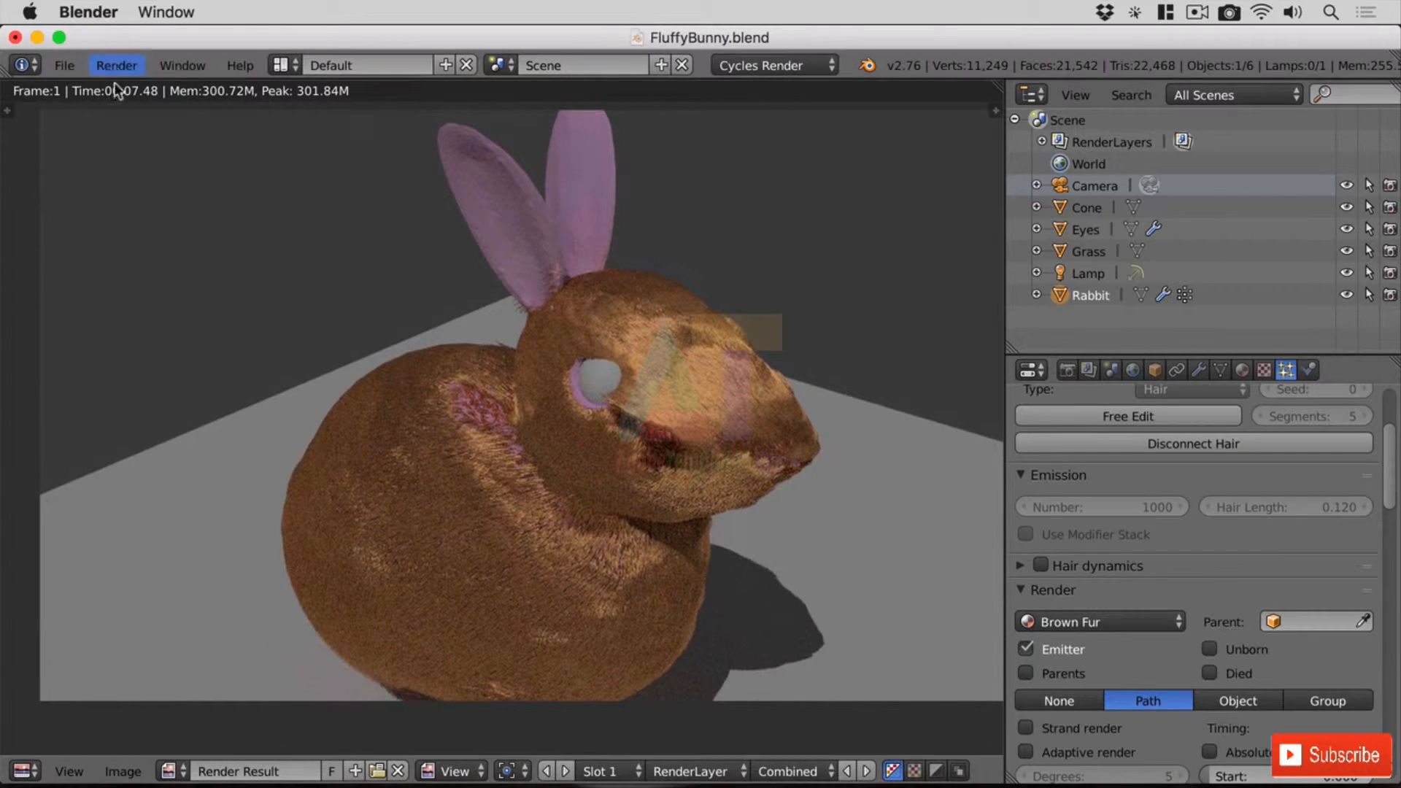
{"action": "left_click", "coordinate": [24, 771]}
{"action": "left_click", "coordinate": [88, 741]}
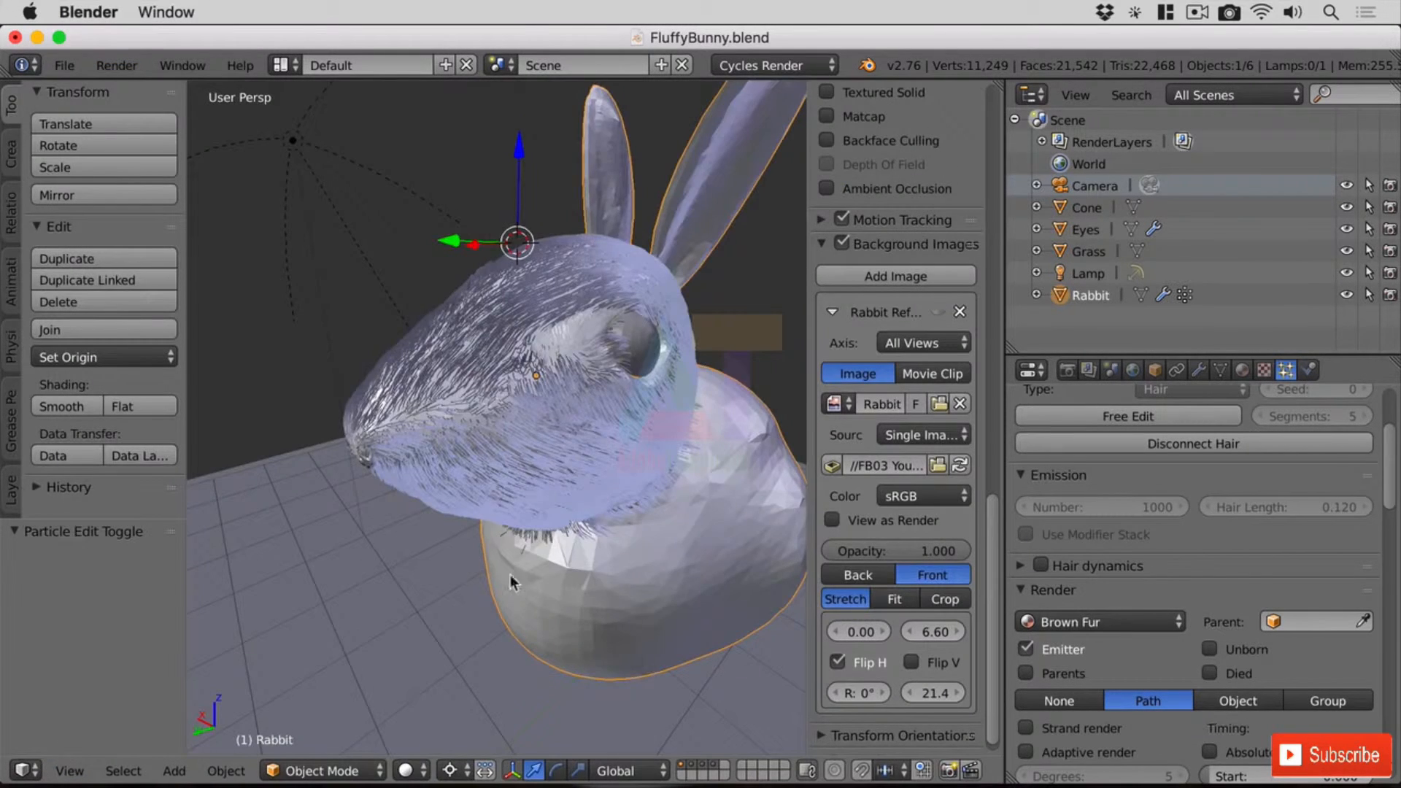
Inspect the rabbit's head fur from the front and side, and switch the rabbit to Particle Edit mode
{"action": "mouse_move", "coordinate": [510, 575]}
{"action": "middle_mouse_down"}
{"action": "mouse_move", "coordinate": [497, 575]}
{"action": "mouse_move", "coordinate": [554, 571]}
{"action": "mouse_move", "coordinate": [506, 582]}
{"action": "mouse_move", "coordinate": [536, 573]}
{"action": "middle_mouse_up"}
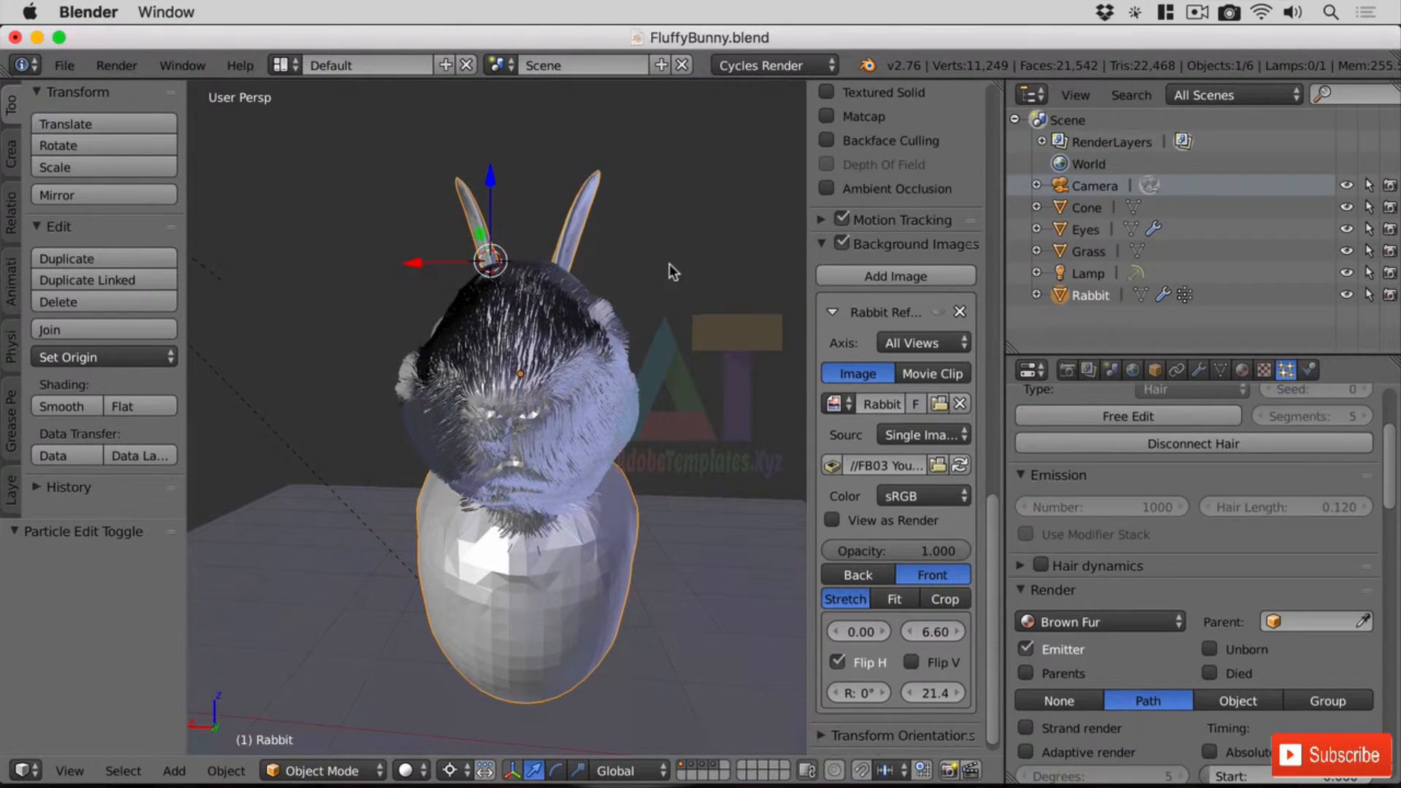
{"action": "middle_click_drag", "start_coordinate": [400, 380], "coordinate": [540, 427]}
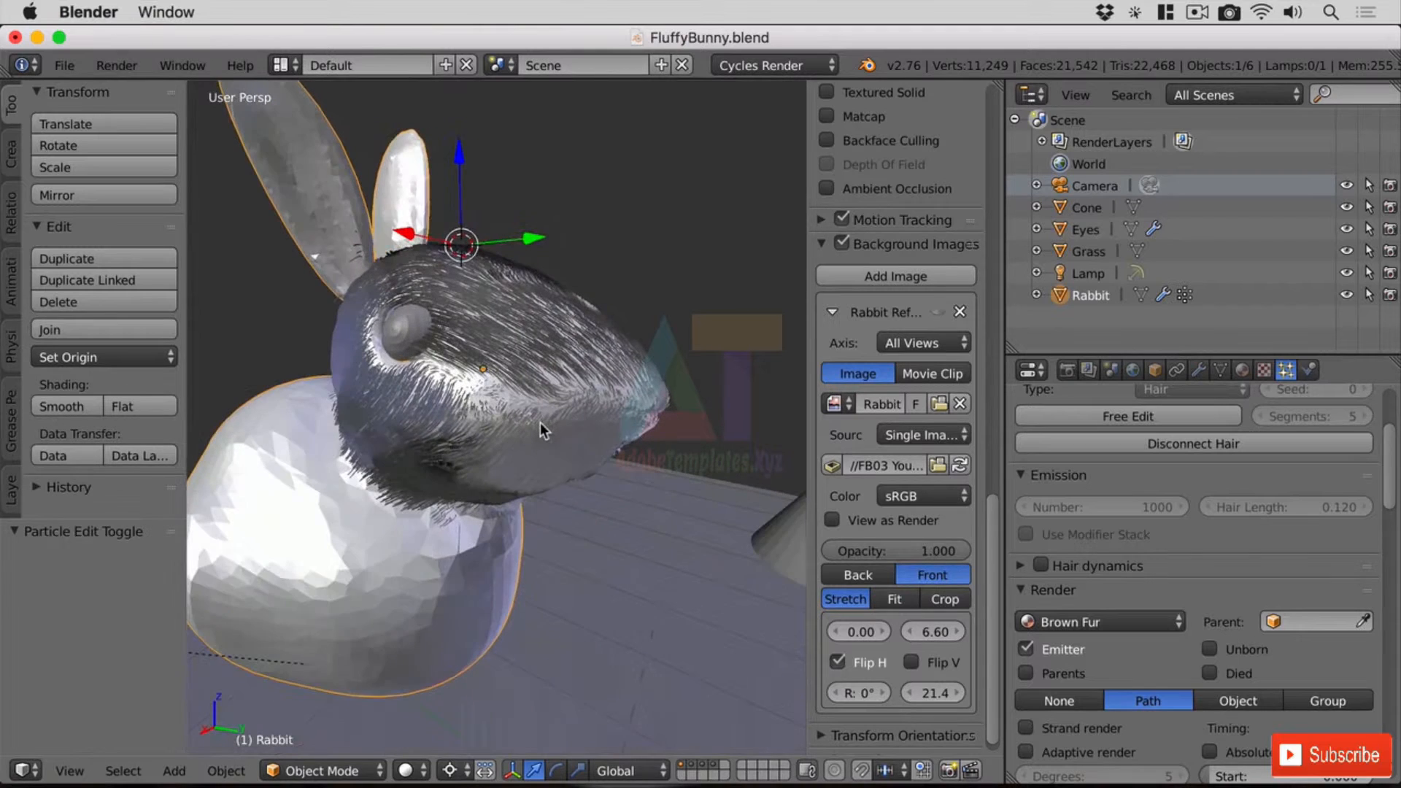
{"action": "left_click", "coordinate": [292, 772]}
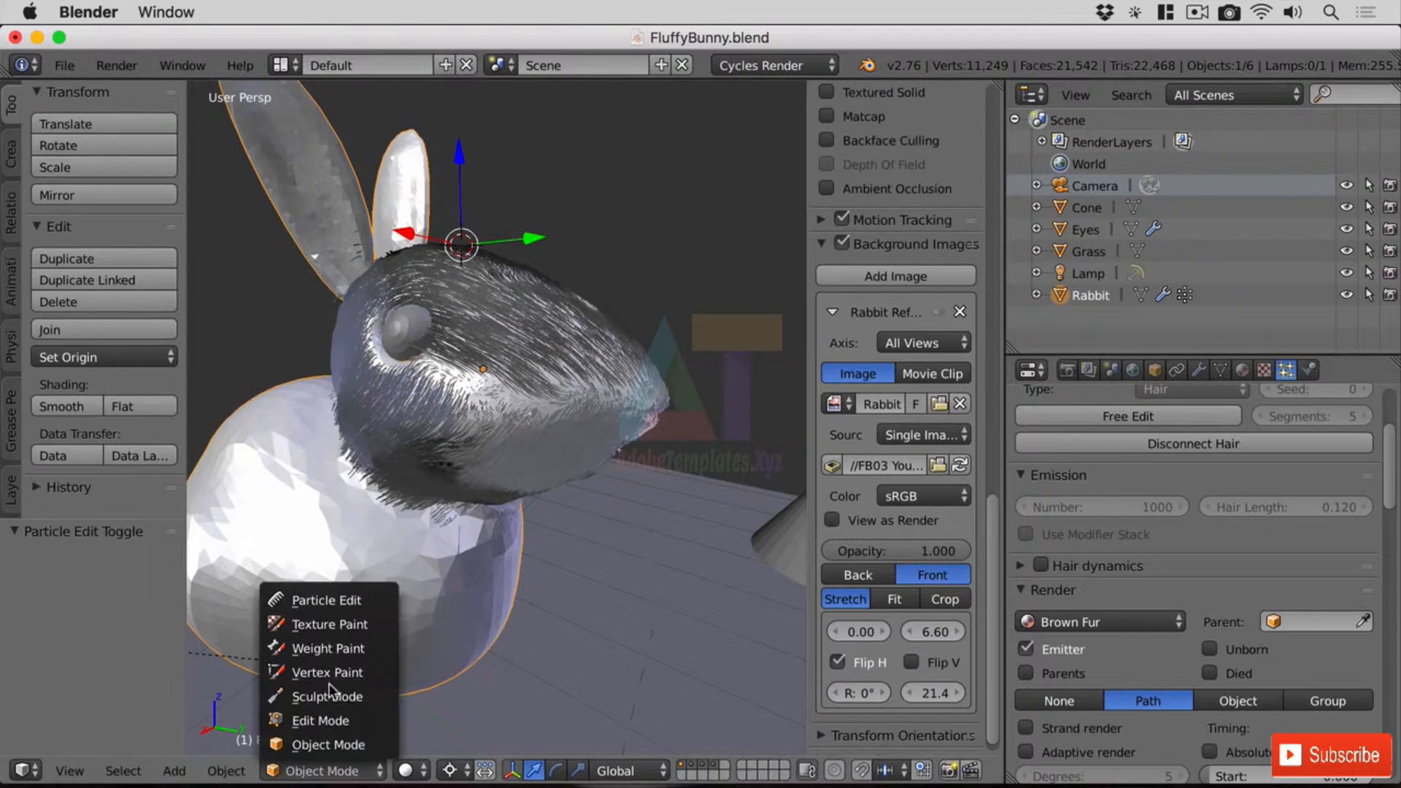
{"action": "left_click", "coordinate": [347, 601]}
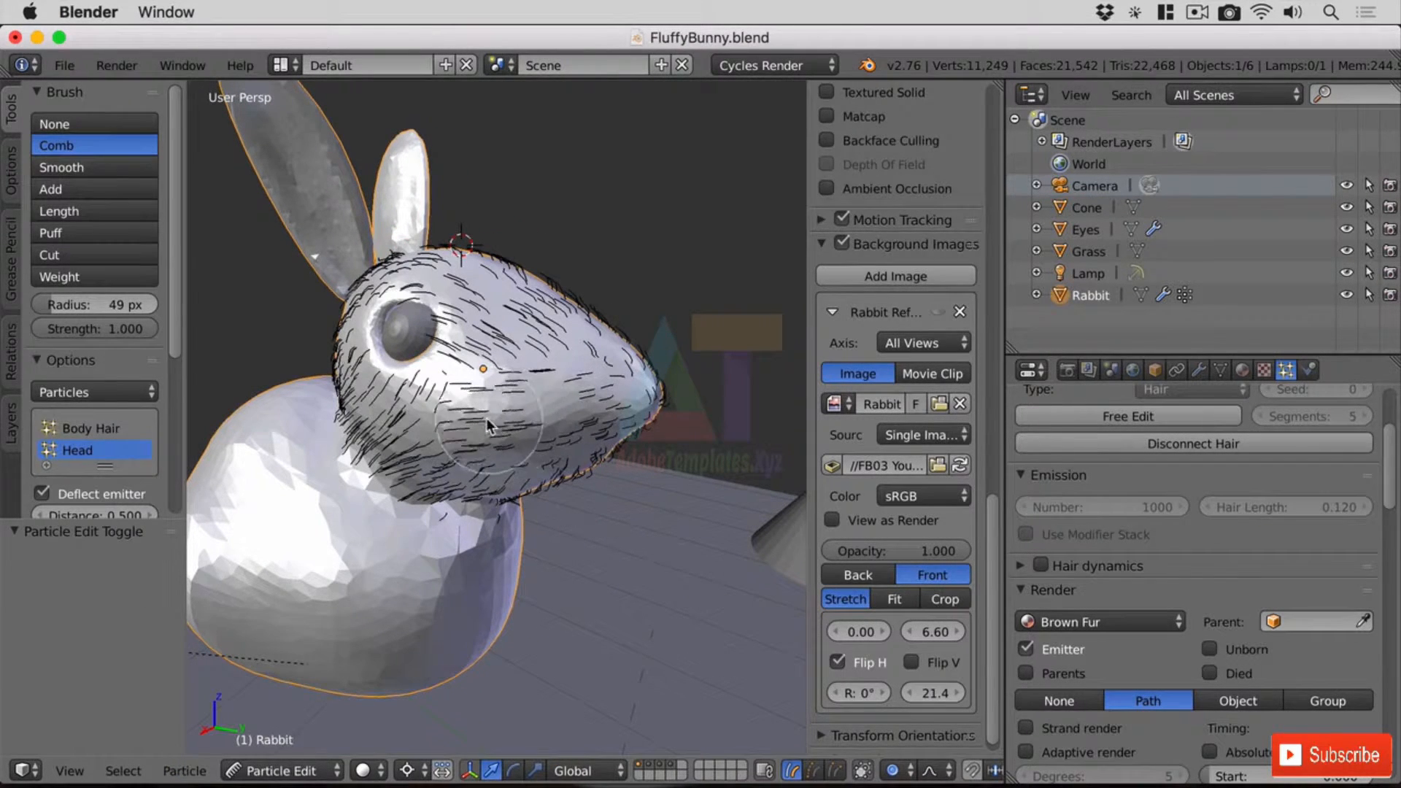
Lower the Comb strength to 0.458 and comb the Head hair from the front of the face back across the cheek
{"action": "middle_click_drag", "start_coordinate": [703, 415], "coordinate": [544, 380]}
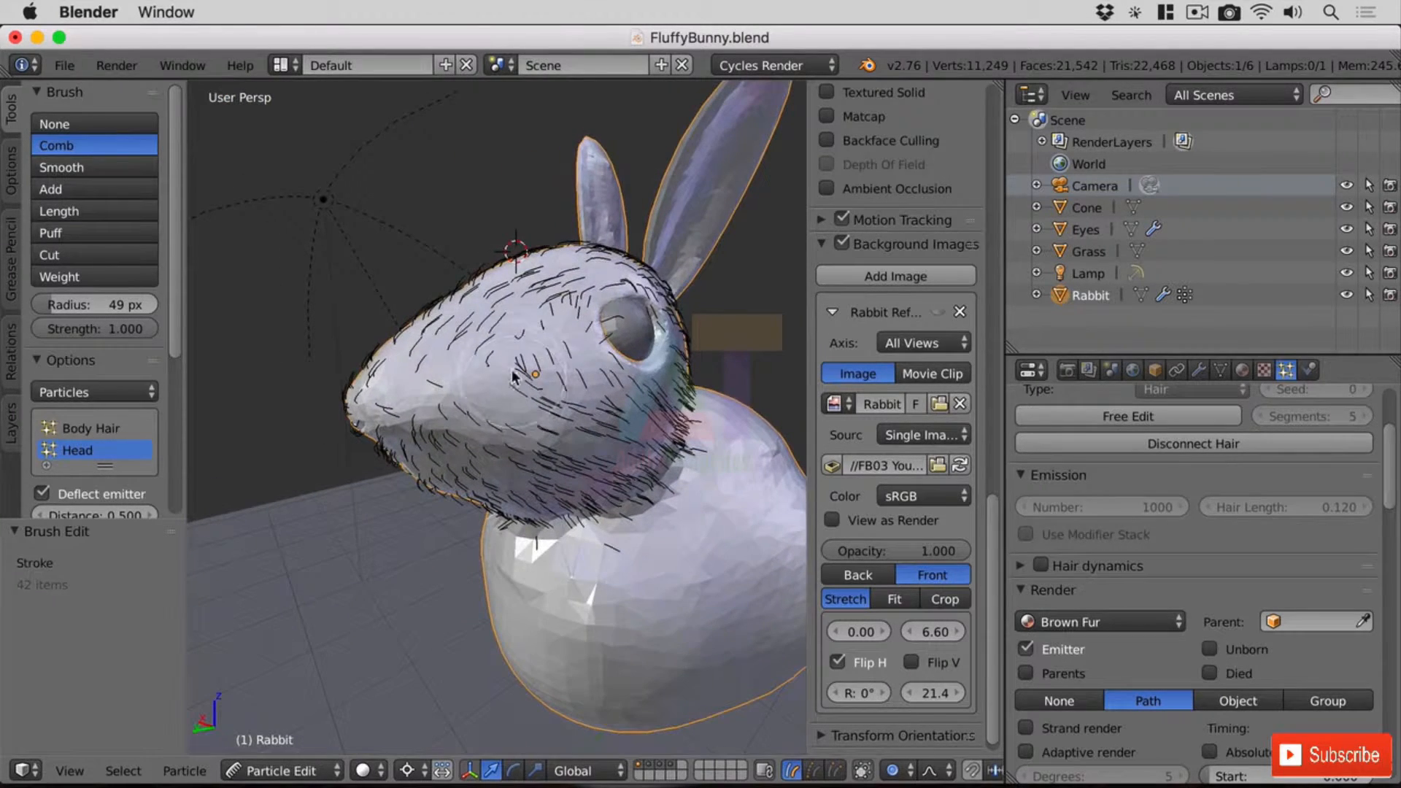
{"action": "middle_click_drag", "start_coordinate": [467, 506], "coordinate": [632, 369]}
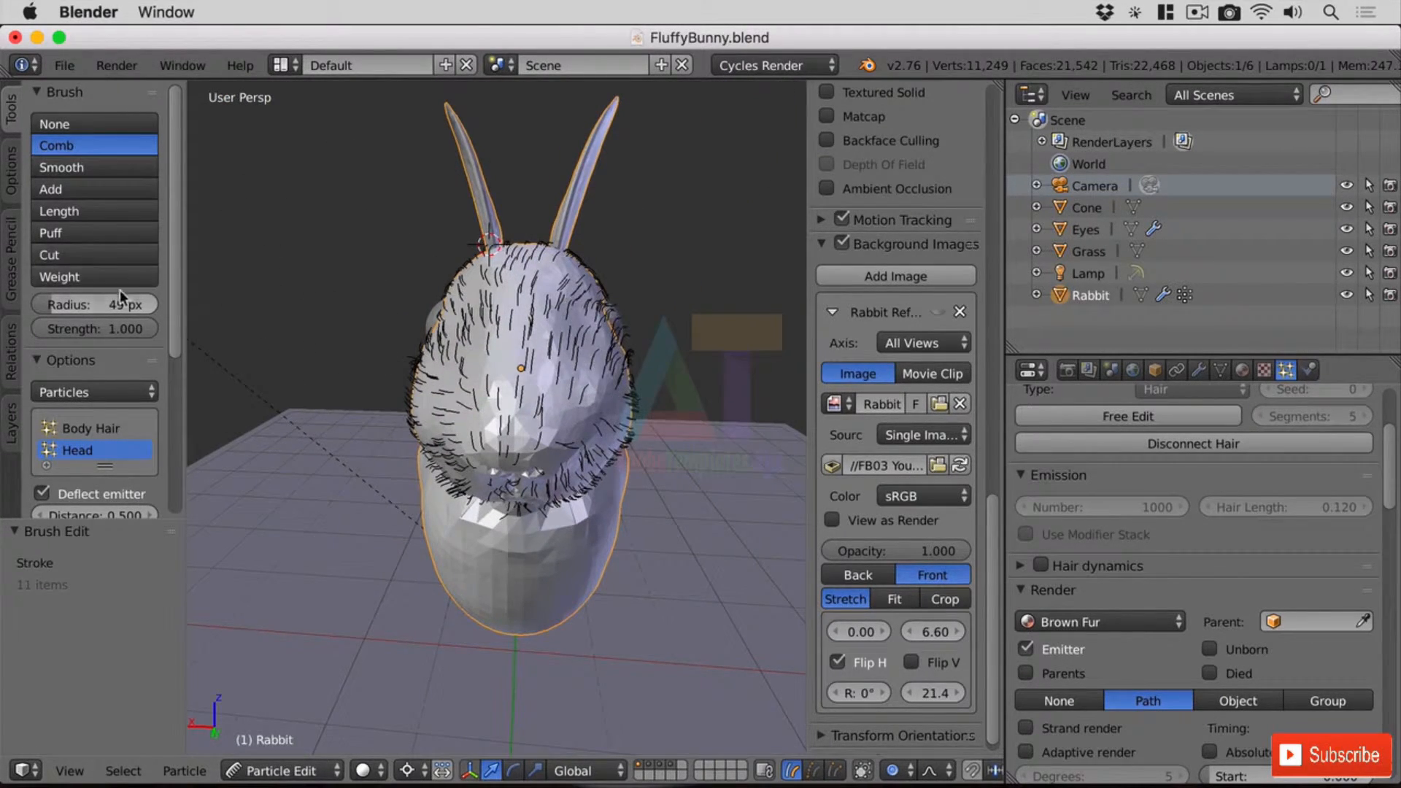
{"action": "left_click_drag", "start_coordinate": [104, 329], "coordinate": [96, 328]}
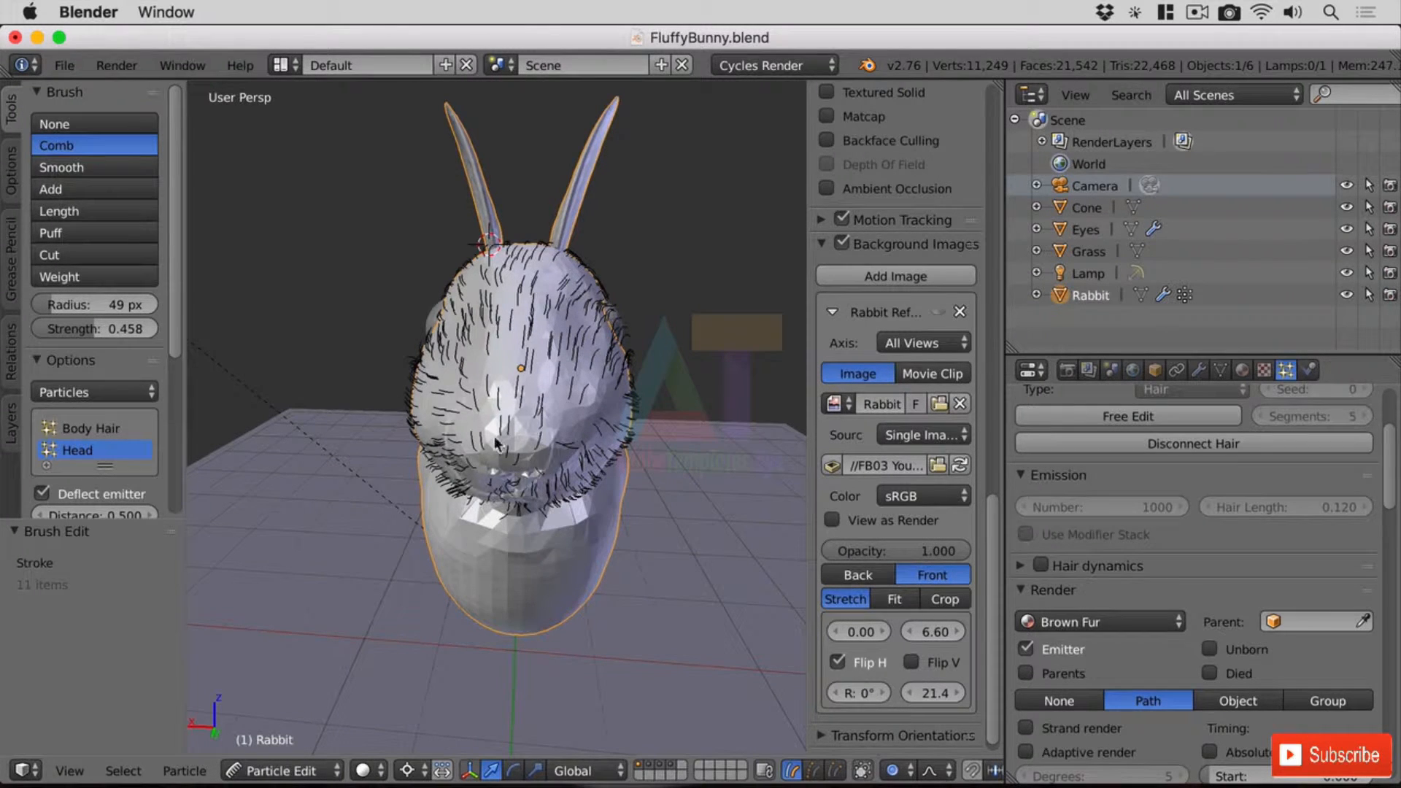
{"action": "left_click_drag", "start_coordinate": [506, 474], "coordinate": [413, 371]}
{"action": "mouse_move", "coordinate": [484, 515]}
{"action": "middle_mouse_down"}
{"action": "mouse_move", "coordinate": [519, 512]}
{"action": "mouse_move", "coordinate": [633, 434]}
{"action": "middle_mouse_up"}
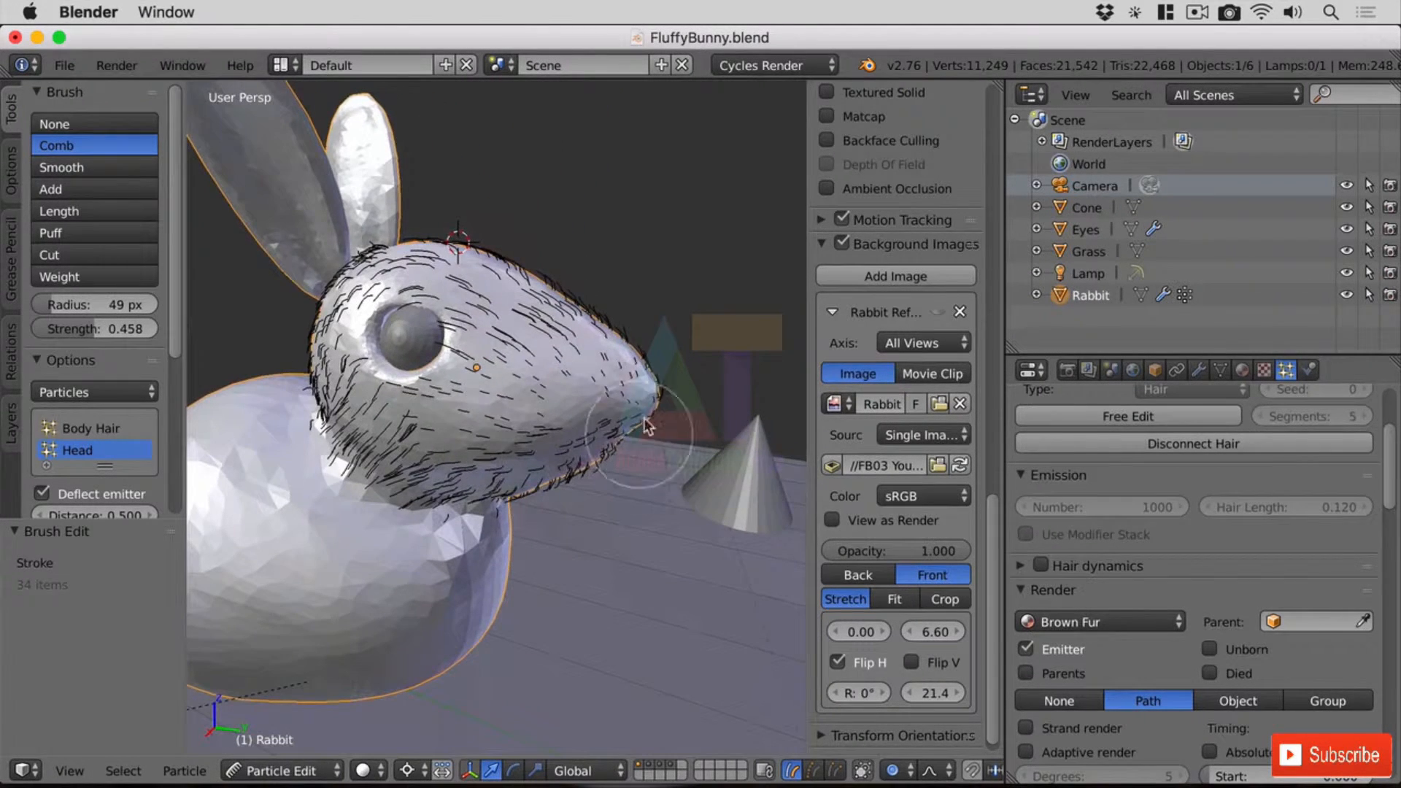
{"action": "left_click_drag", "start_coordinate": [628, 382], "coordinate": [372, 382]}
{"action": "left_click_drag", "start_coordinate": [598, 467], "coordinate": [330, 333]}
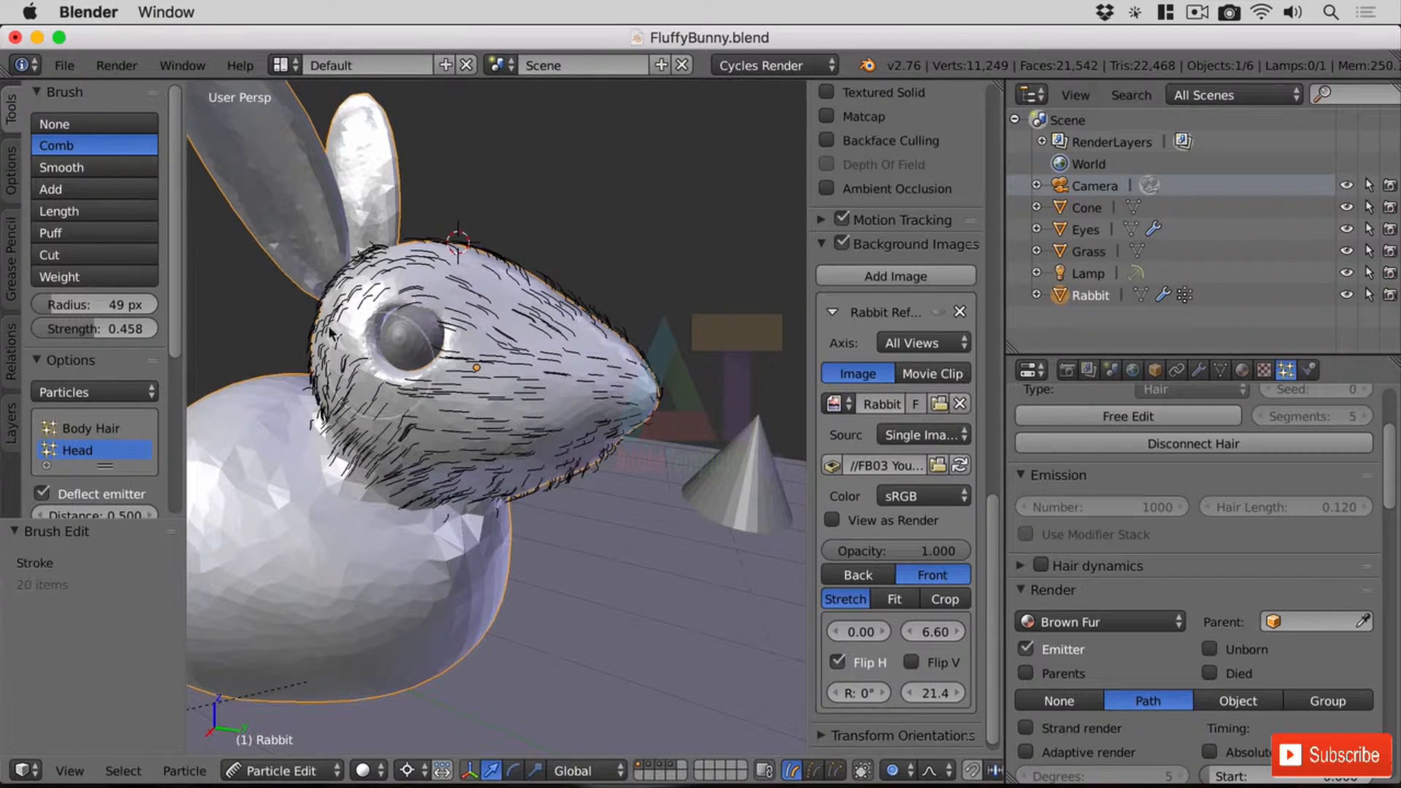
Set the deflect emitter distance to 0.300 and comb the Head hair back along the cheek and forehead
{"action": "scroll", "coordinate": [169, 327], "scroll_direction": "down", "scroll_amount": 5}
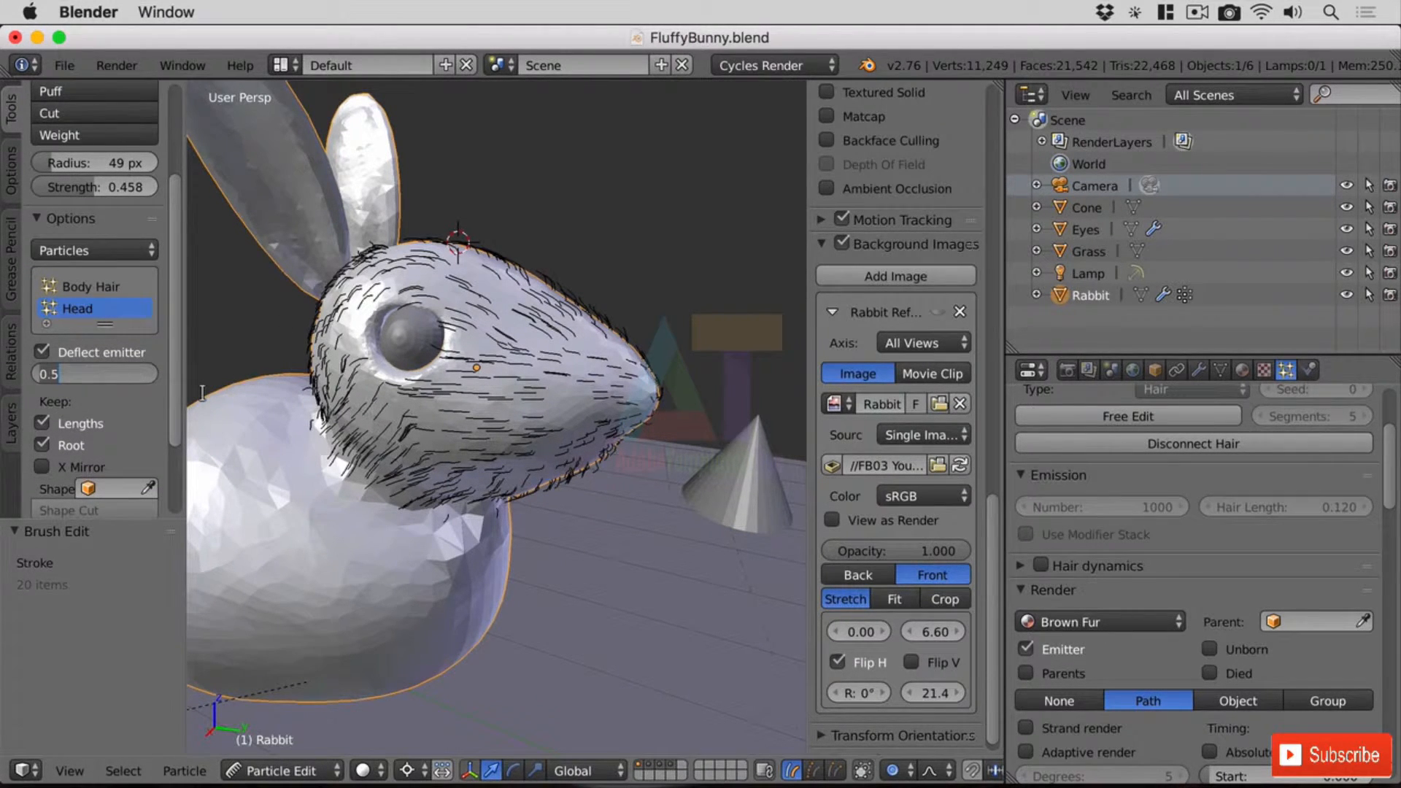
{"action": "key", "text": "Escape"}
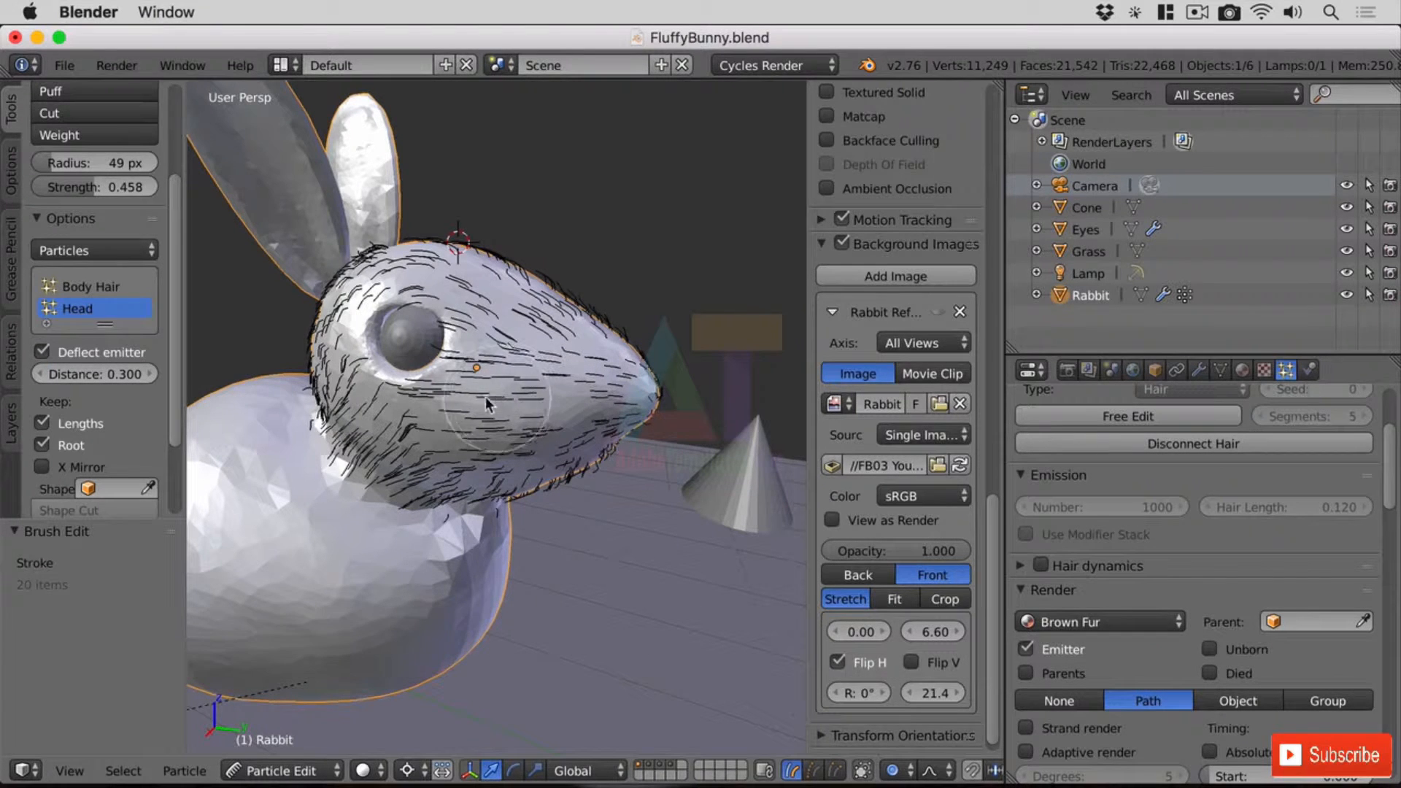
{"action": "mouse_move", "coordinate": [370, 431]}
{"action": "left_mouse_down"}
{"action": "mouse_move", "coordinate": [304, 443]}
{"action": "mouse_move", "coordinate": [307, 306]}
{"action": "mouse_move", "coordinate": [381, 283]}
{"action": "mouse_move", "coordinate": [308, 341]}
{"action": "left_mouse_up"}
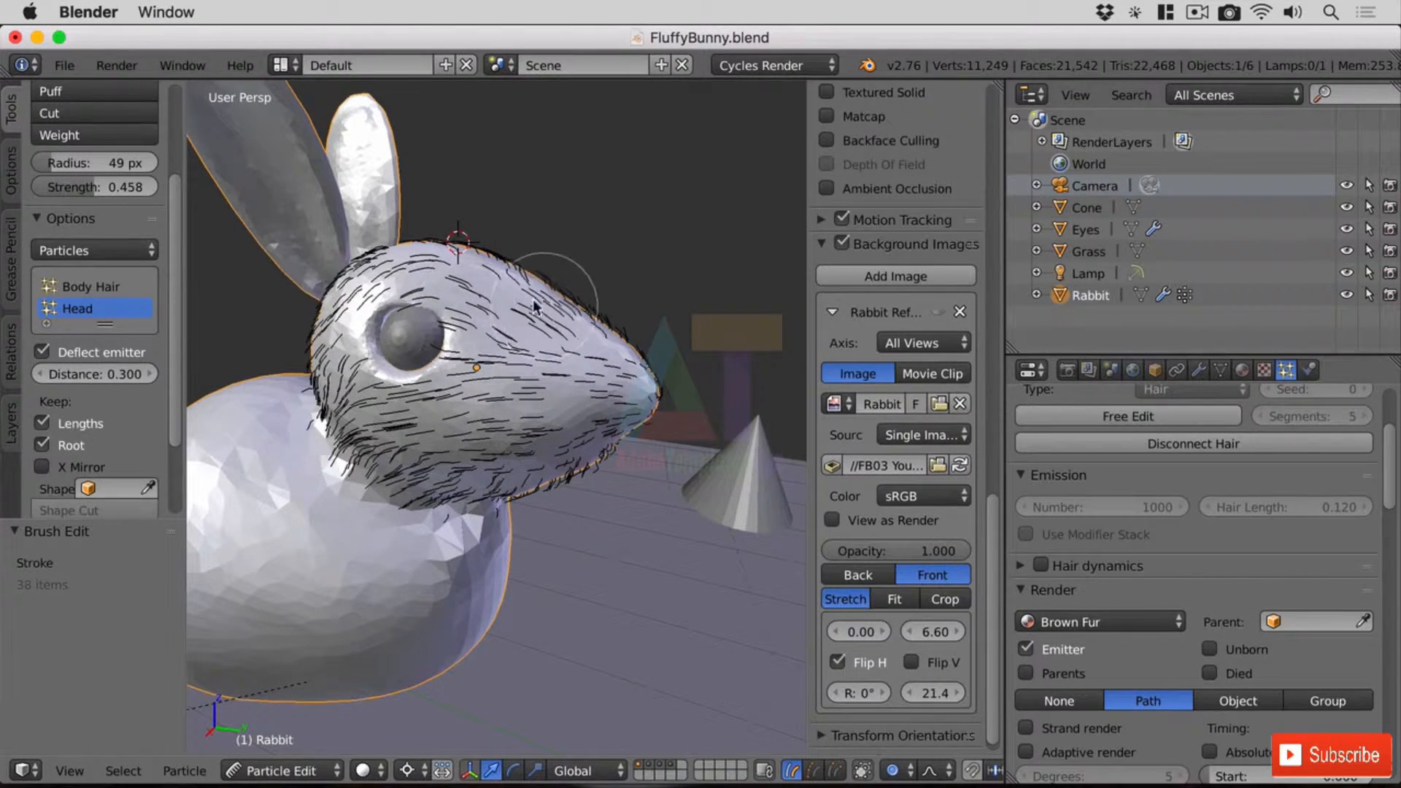
{"action": "left_click_drag", "start_coordinate": [547, 298], "coordinate": [373, 259]}
Comb the Head hair on the opposite side of the face back over the brow and toward the eye
{"action": "mouse_move", "coordinate": [611, 402]}
{"action": "middle_mouse_down"}
{"action": "mouse_move", "coordinate": [454, 389]}
{"action": "mouse_move", "coordinate": [463, 375]}
{"action": "middle_mouse_up"}
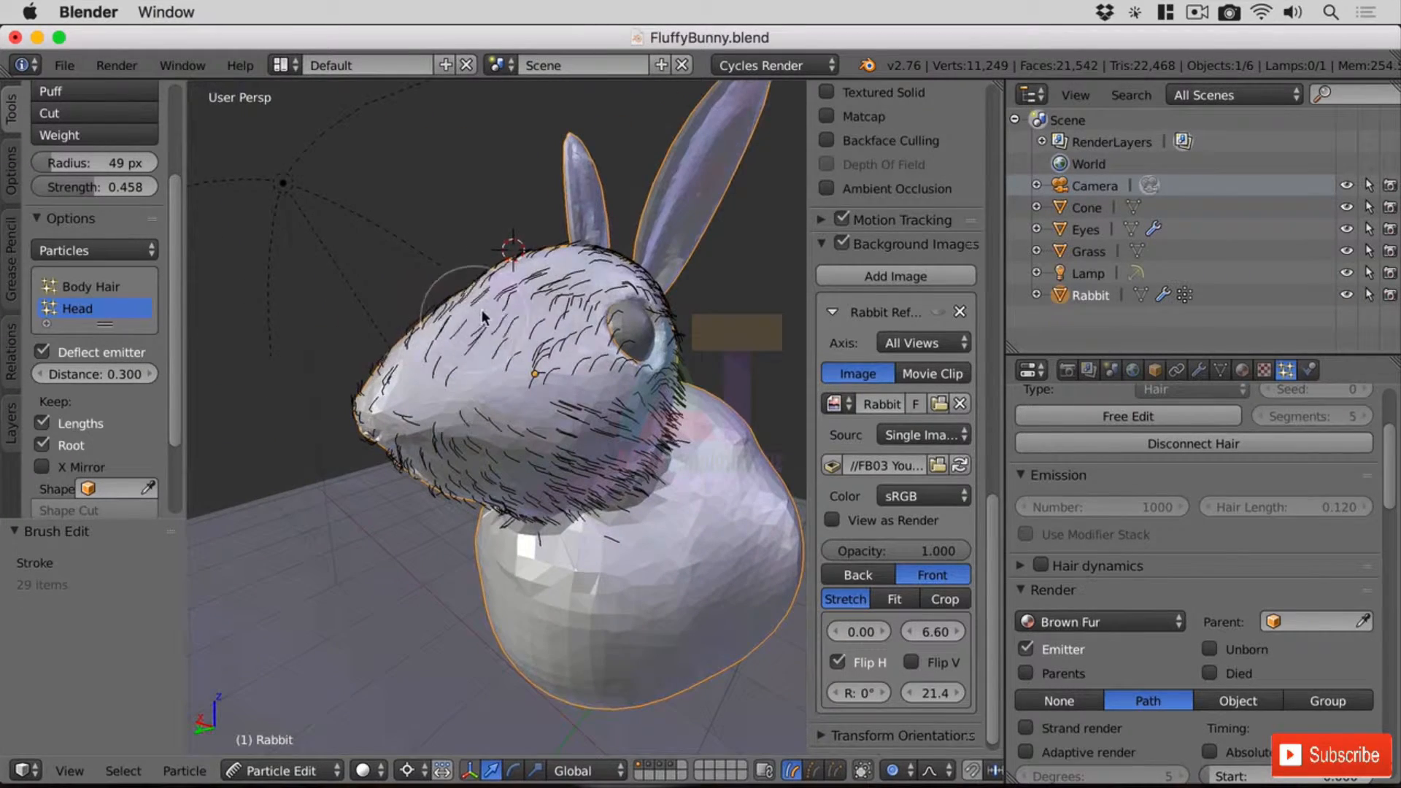
{"action": "left_click_drag", "start_coordinate": [503, 293], "coordinate": [611, 257]}
{"action": "left_click_drag", "start_coordinate": [571, 352], "coordinate": [619, 357]}
Reduce the Comb radius to 18 px and comb the Head hair around and behind the eye toward the neck
{"action": "mouse_move", "coordinate": [715, 409]}
{"action": "middle_mouse_down"}
{"action": "mouse_move", "coordinate": [659, 448]}
{"action": "mouse_move", "coordinate": [577, 427]}
{"action": "middle_mouse_up"}
{"action": "key", "text": "f"}
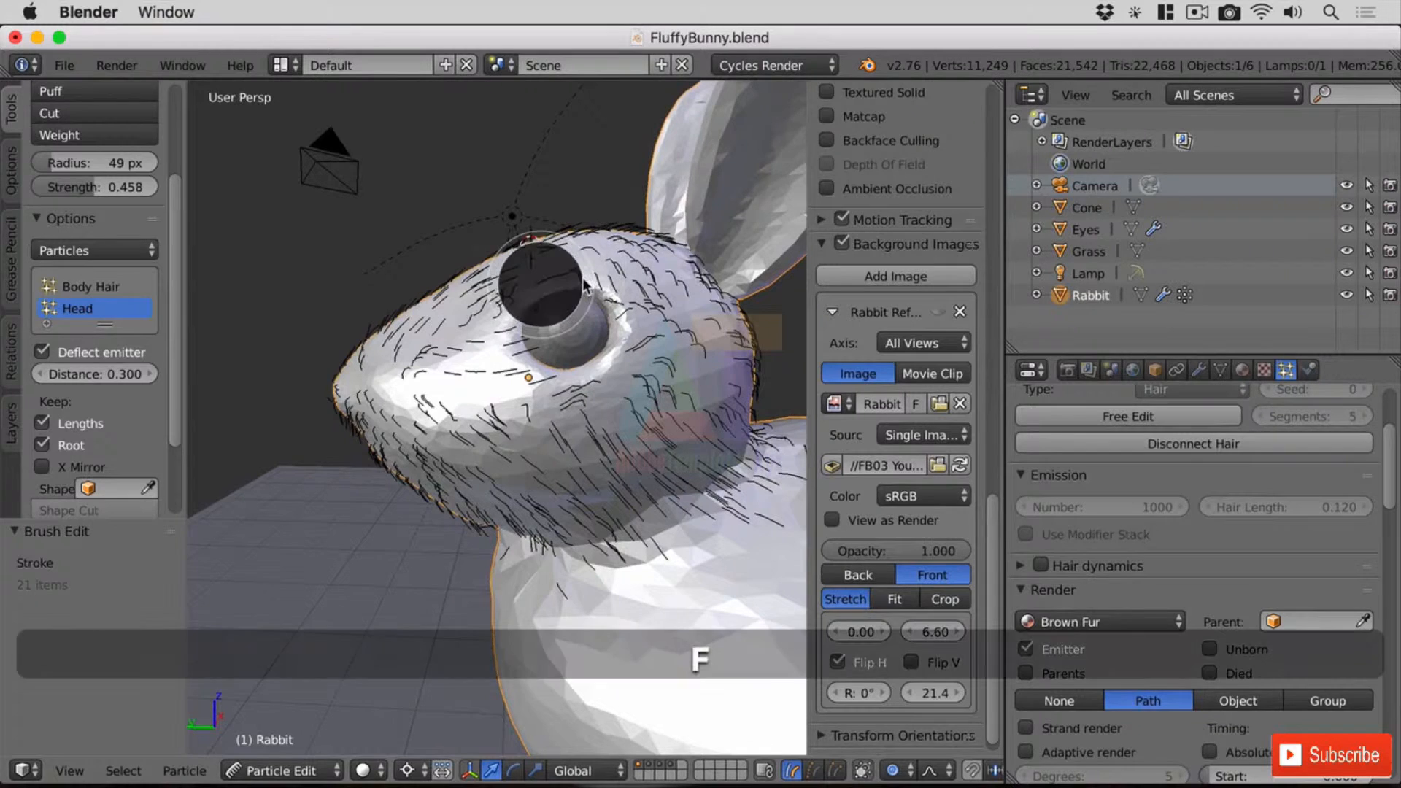
{"action": "left_click", "coordinate": [536, 303]}
{"action": "left_click_drag", "start_coordinate": [584, 286], "coordinate": [657, 351]}
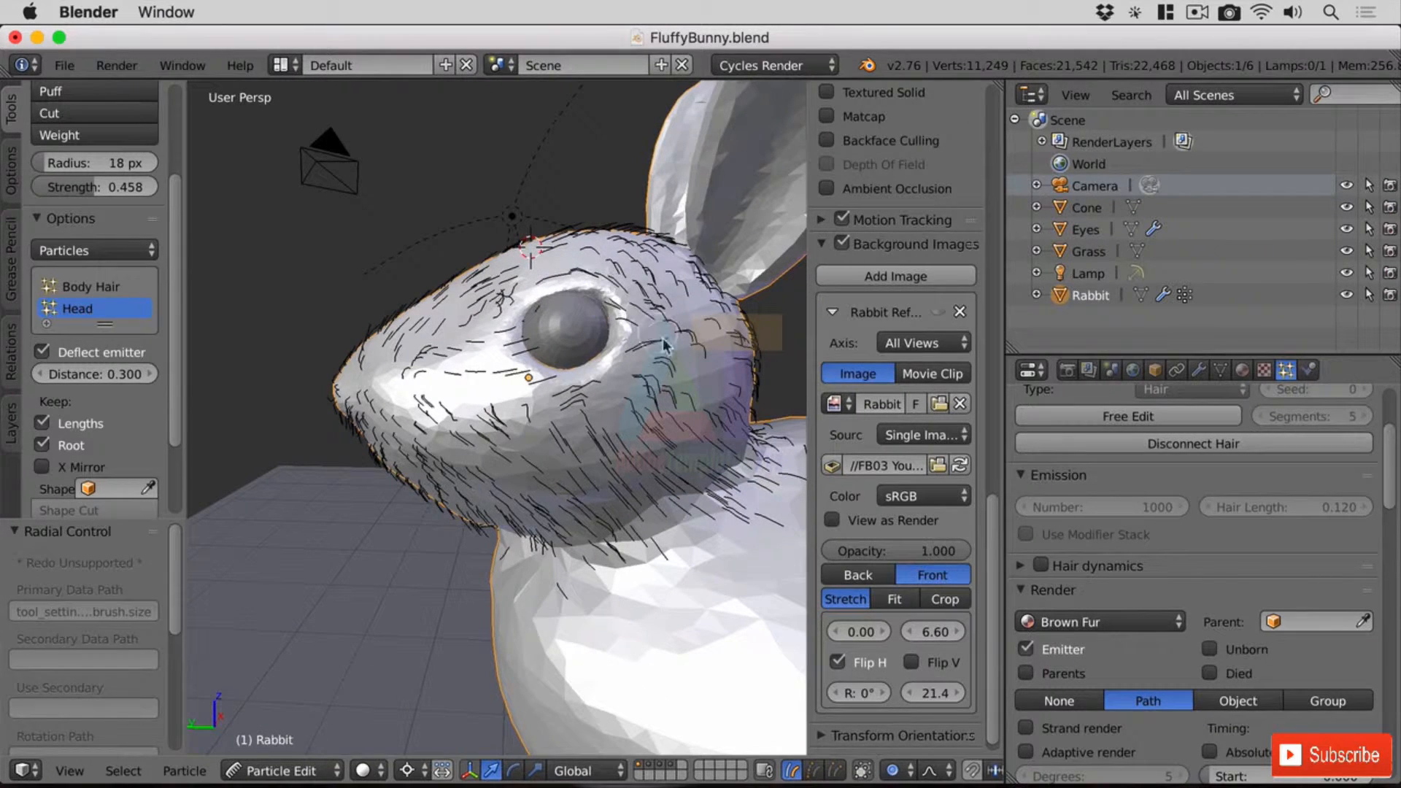
{"action": "mouse_move", "coordinate": [551, 385]}
{"action": "left_mouse_down"}
{"action": "mouse_move", "coordinate": [668, 368]}
{"action": "mouse_move", "coordinate": [635, 402]}
{"action": "mouse_move", "coordinate": [664, 358]}
{"action": "mouse_move", "coordinate": [652, 387]}
{"action": "mouse_move", "coordinate": [745, 398]}
{"action": "left_mouse_up"}
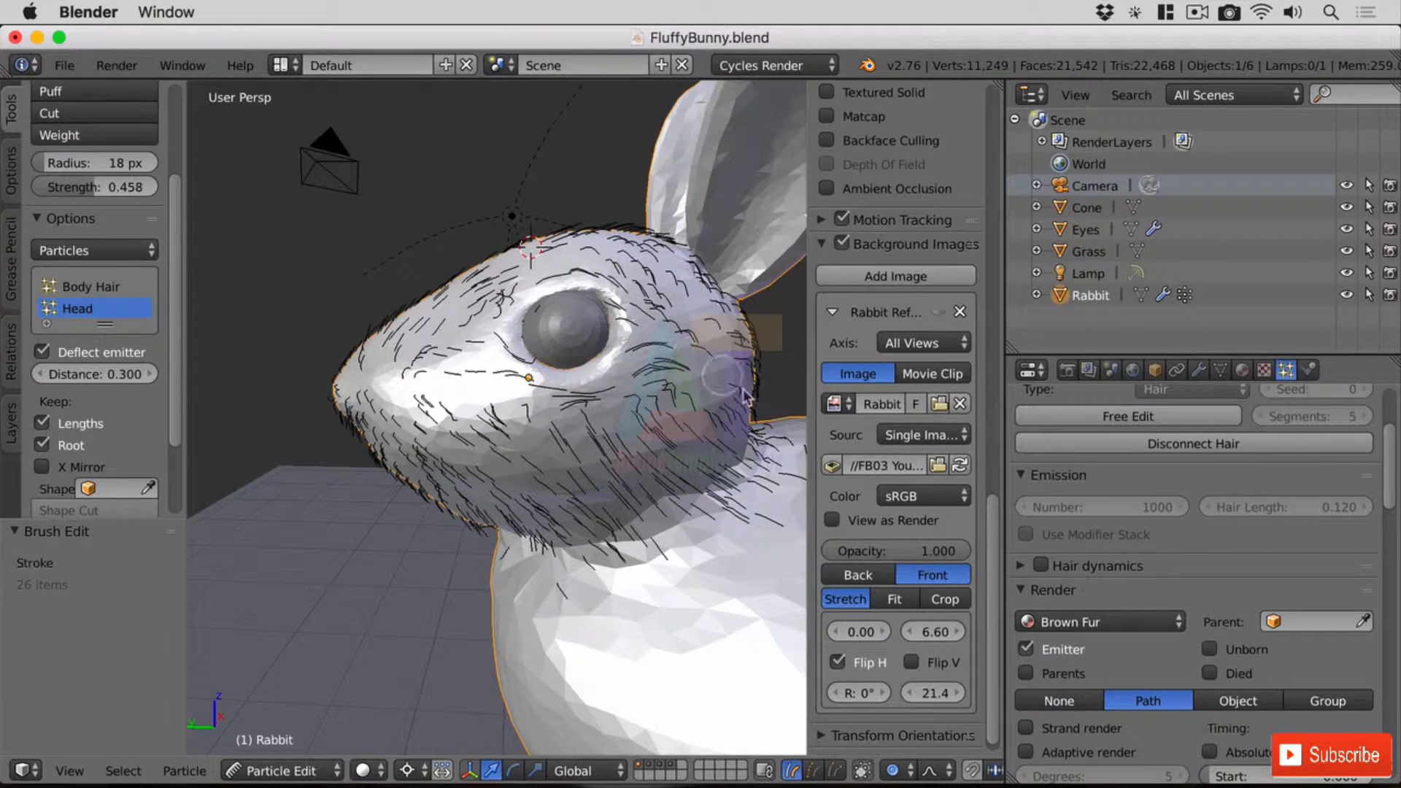
{"action": "left_click_drag", "start_coordinate": [660, 301], "coordinate": [731, 381]}
{"action": "left_click_drag", "start_coordinate": [708, 294], "coordinate": [759, 410]}
Return the rabbit to Object Mode and examine the combed head hair around both eyes
{"action": "middle_click_drag", "start_coordinate": [460, 379], "coordinate": [732, 374]}
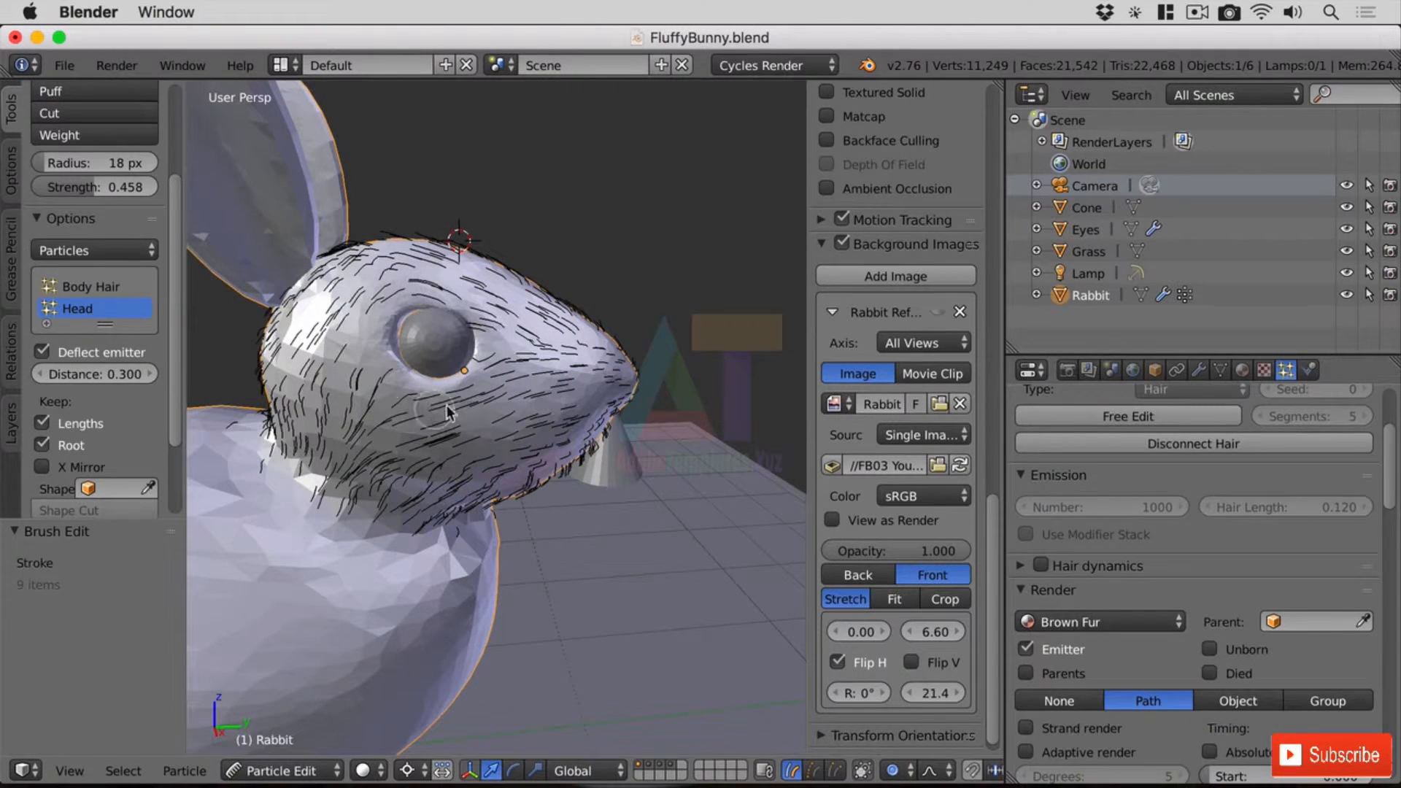
{"action": "left_click", "coordinate": [303, 772]}
{"action": "scroll", "coordinate": [1176, 593], "scroll_direction": "up", "scroll_amount": 4}
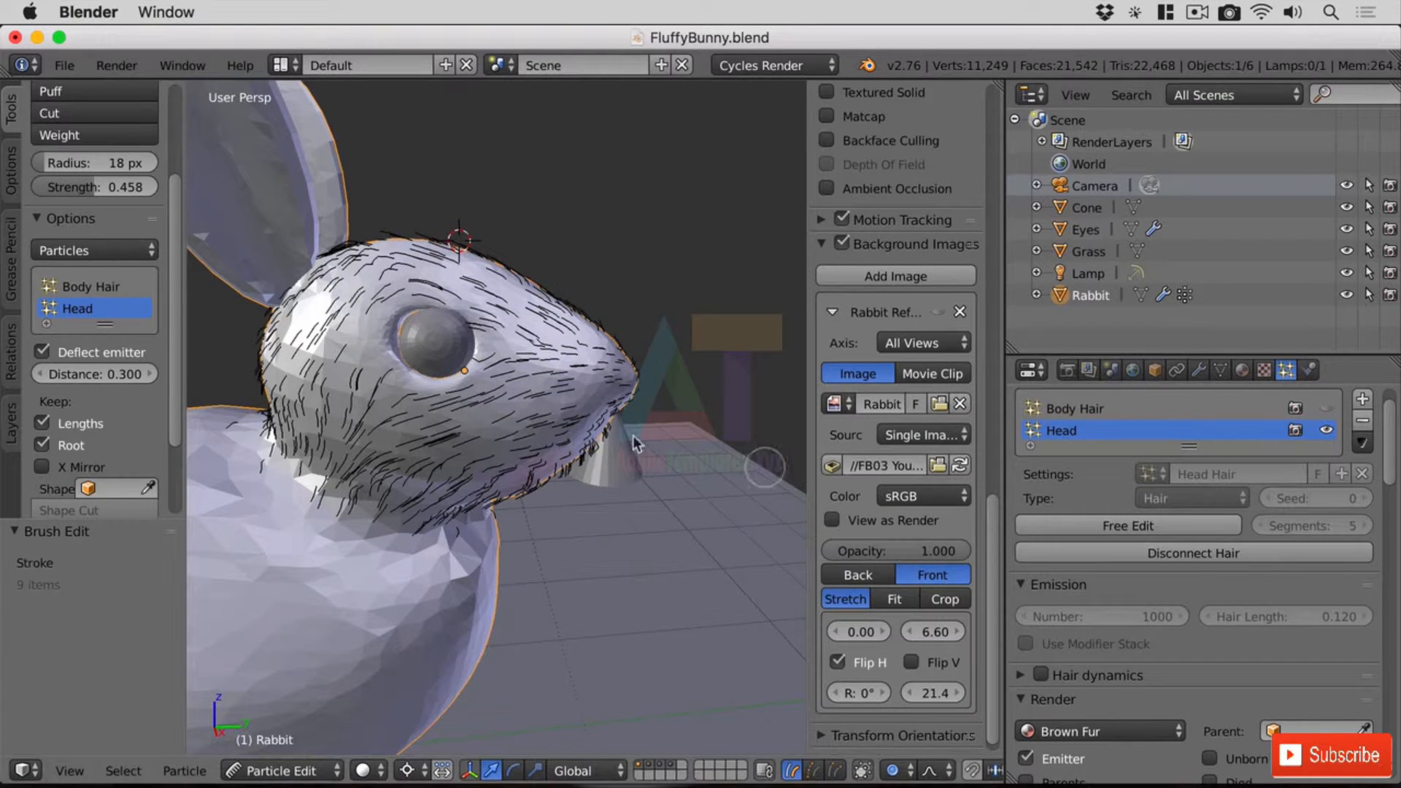
{"action": "left_click", "coordinate": [281, 771]}
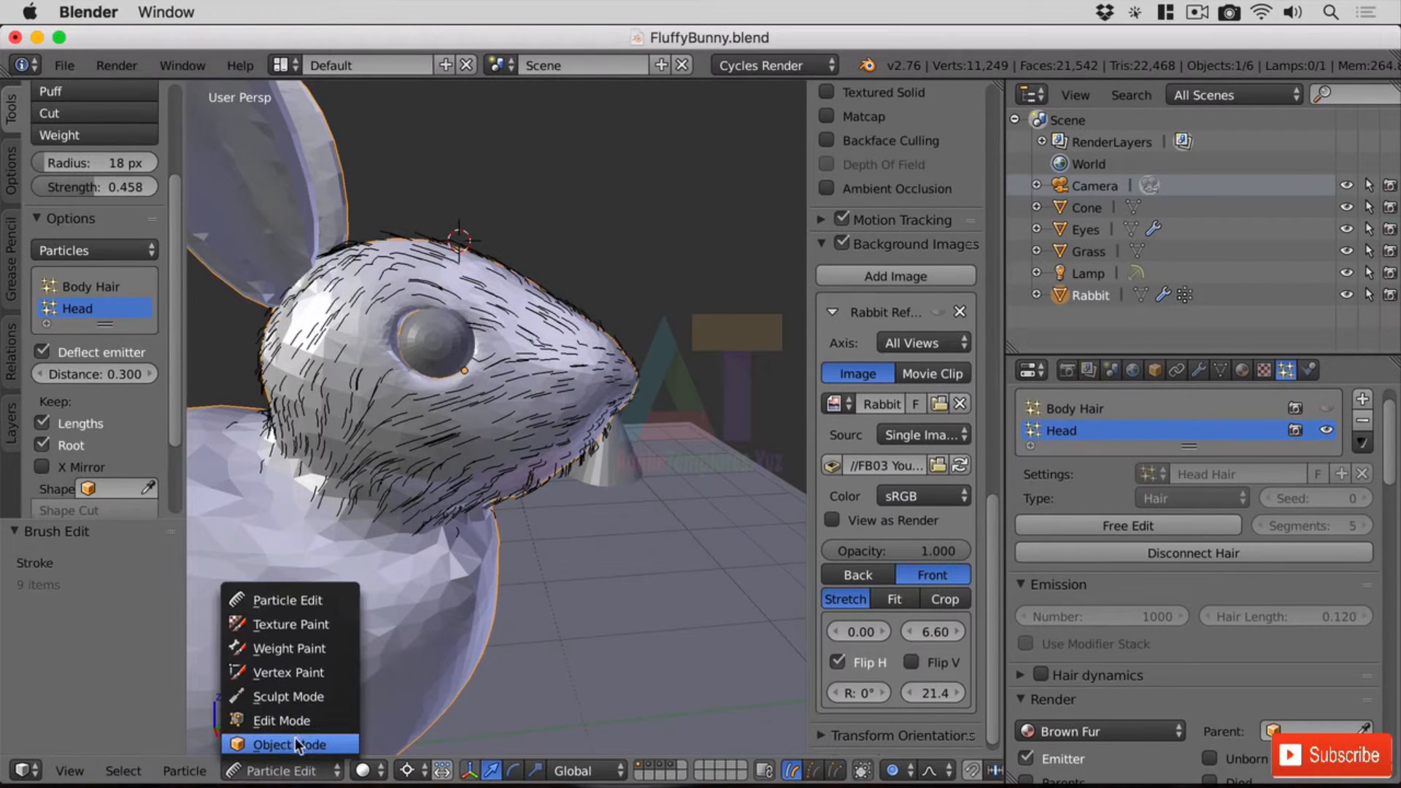
{"action": "left_click", "coordinate": [294, 737]}
{"action": "middle_click_drag", "start_coordinate": [597, 608], "coordinate": [435, 484]}
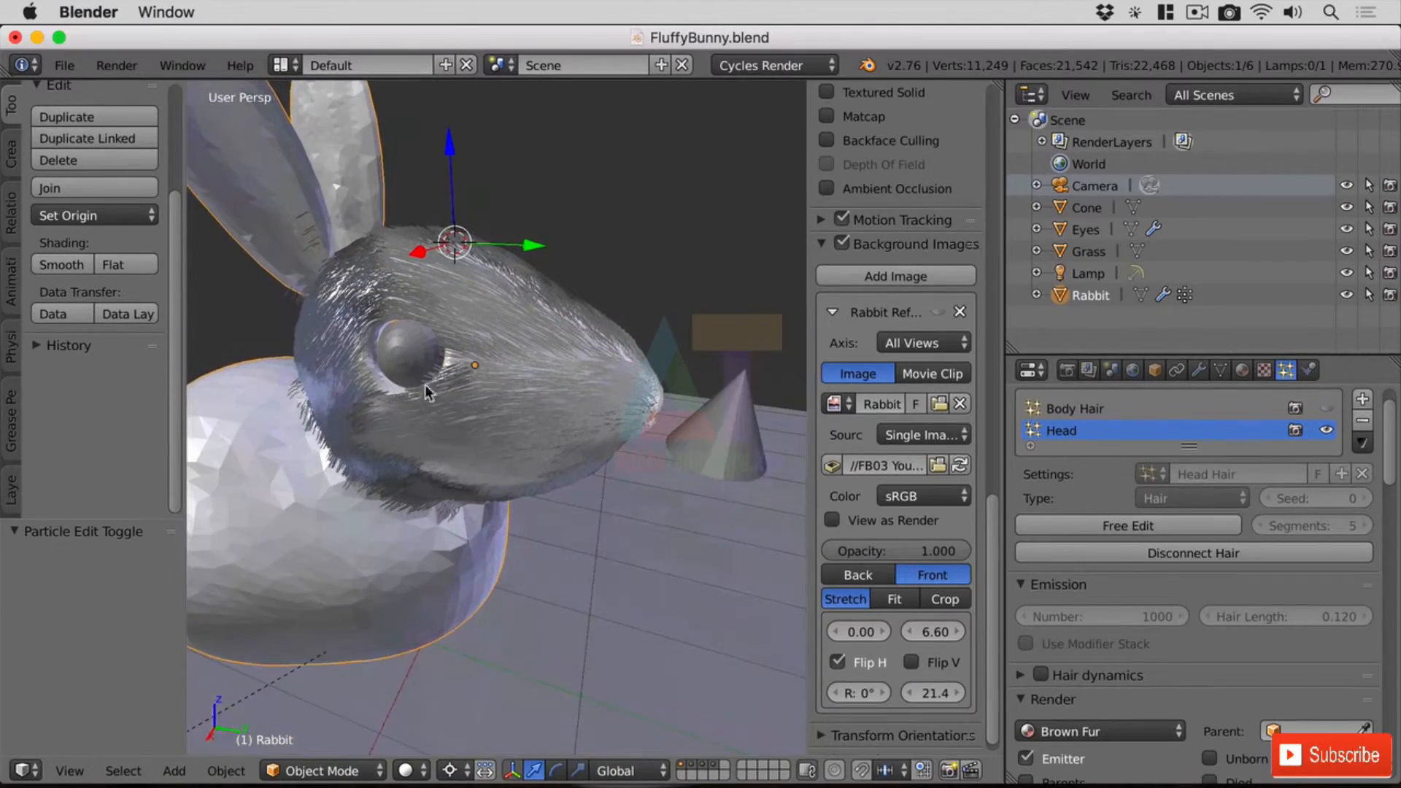
{"action": "middle_click_drag", "start_coordinate": [425, 384], "coordinate": [419, 347]}
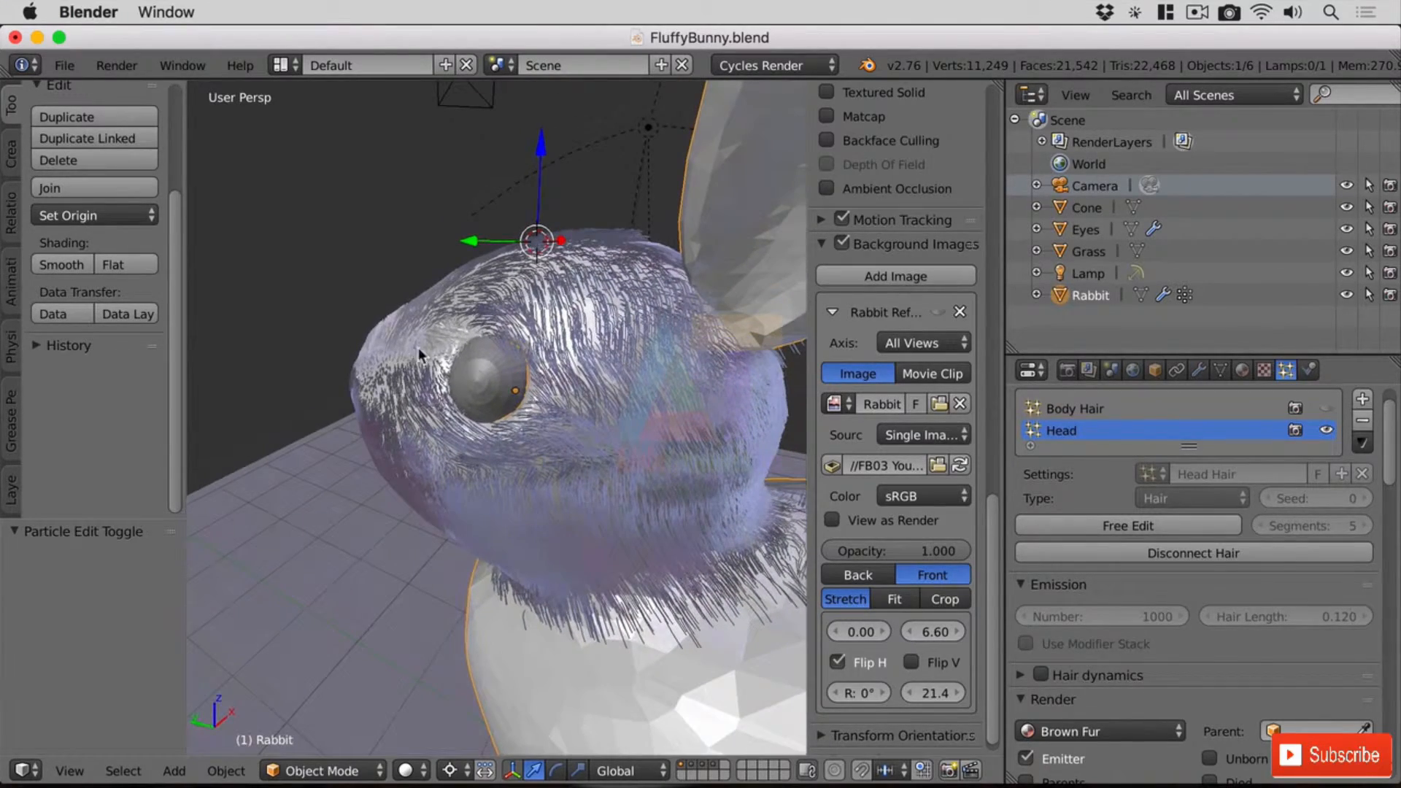
Return to Particle Edit mode and comb the hair above and behind the eye back along its contour
{"action": "left_click", "coordinate": [343, 770]}
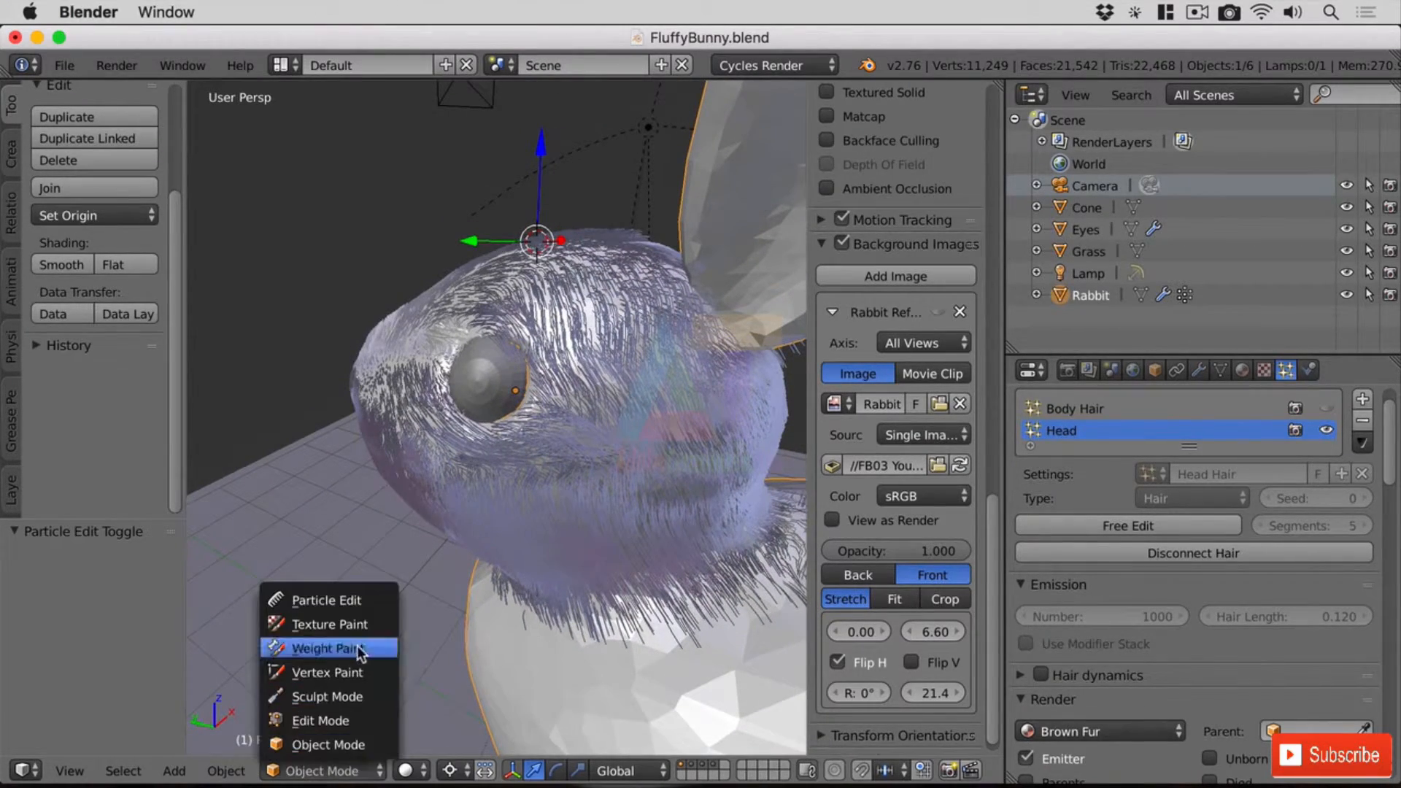
{"action": "left_click", "coordinate": [358, 591]}
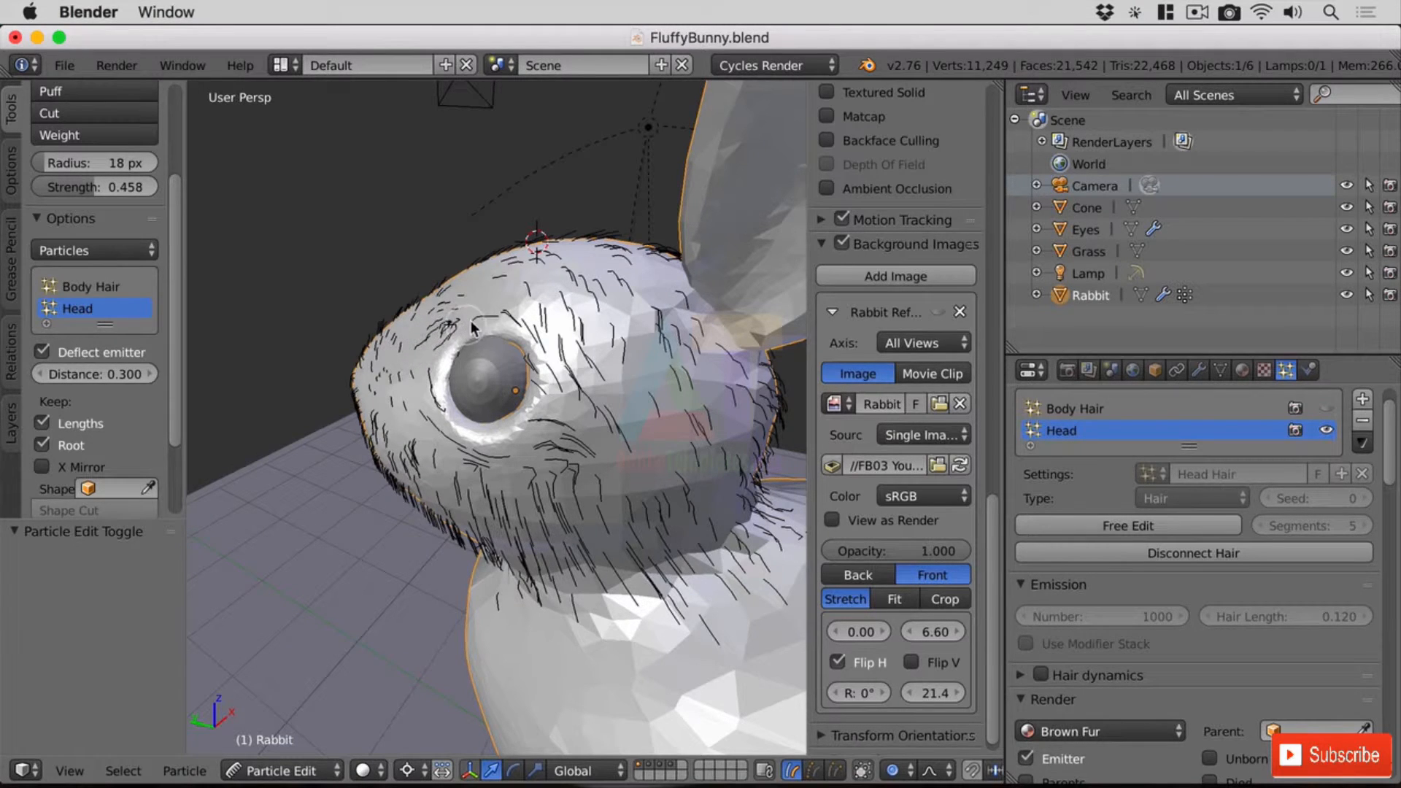
{"action": "mouse_move", "coordinate": [511, 320]}
{"action": "left_mouse_down"}
{"action": "mouse_move", "coordinate": [431, 346]}
{"action": "mouse_move", "coordinate": [493, 309]}
{"action": "mouse_move", "coordinate": [555, 325]}
{"action": "mouse_move", "coordinate": [611, 383]}
{"action": "left_mouse_up"}
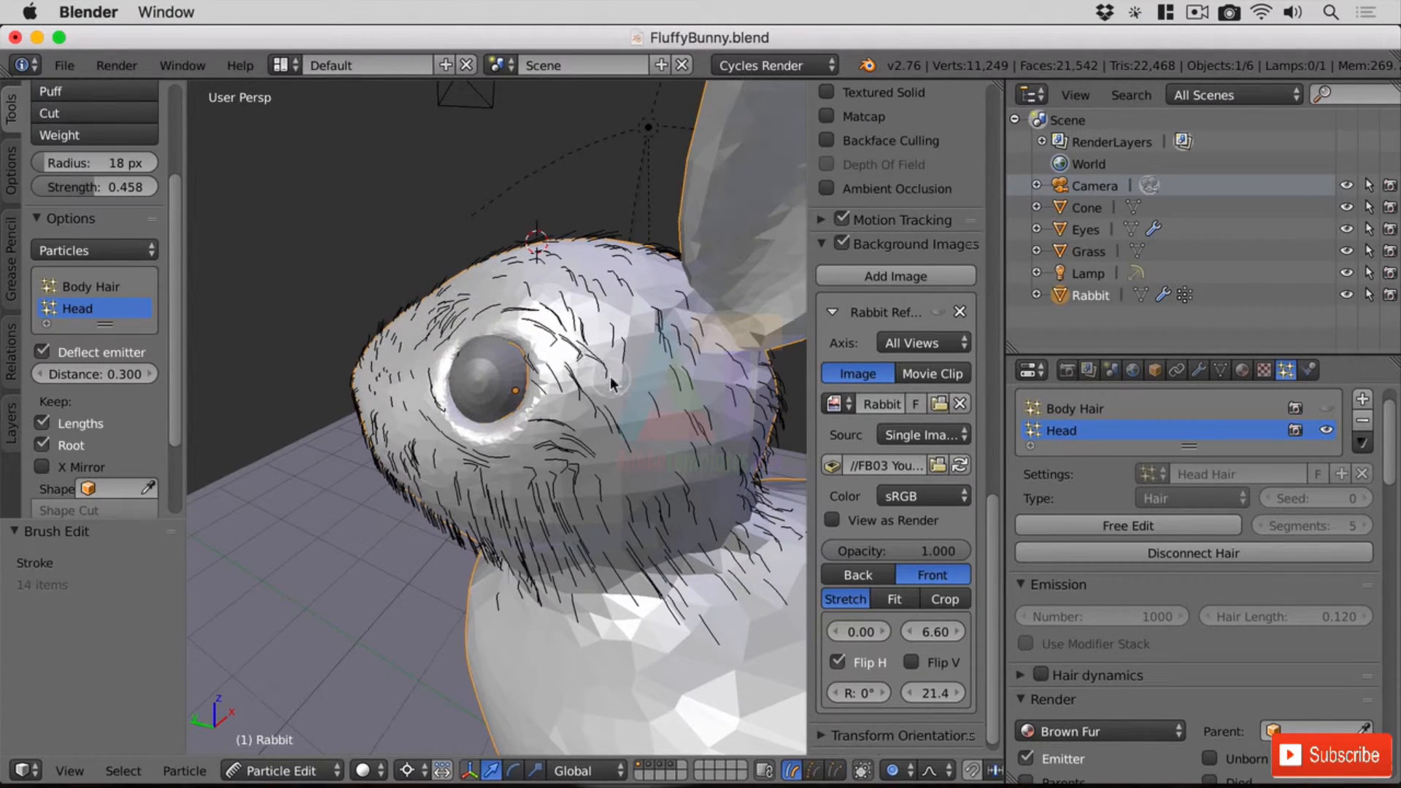
{"action": "left_click_drag", "start_coordinate": [556, 342], "coordinate": [632, 426]}
{"action": "mouse_move", "coordinate": [521, 425]}
{"action": "middle_mouse_down"}
{"action": "mouse_move", "coordinate": [554, 416]}
{"action": "mouse_move", "coordinate": [560, 306]}
{"action": "middle_mouse_up"}
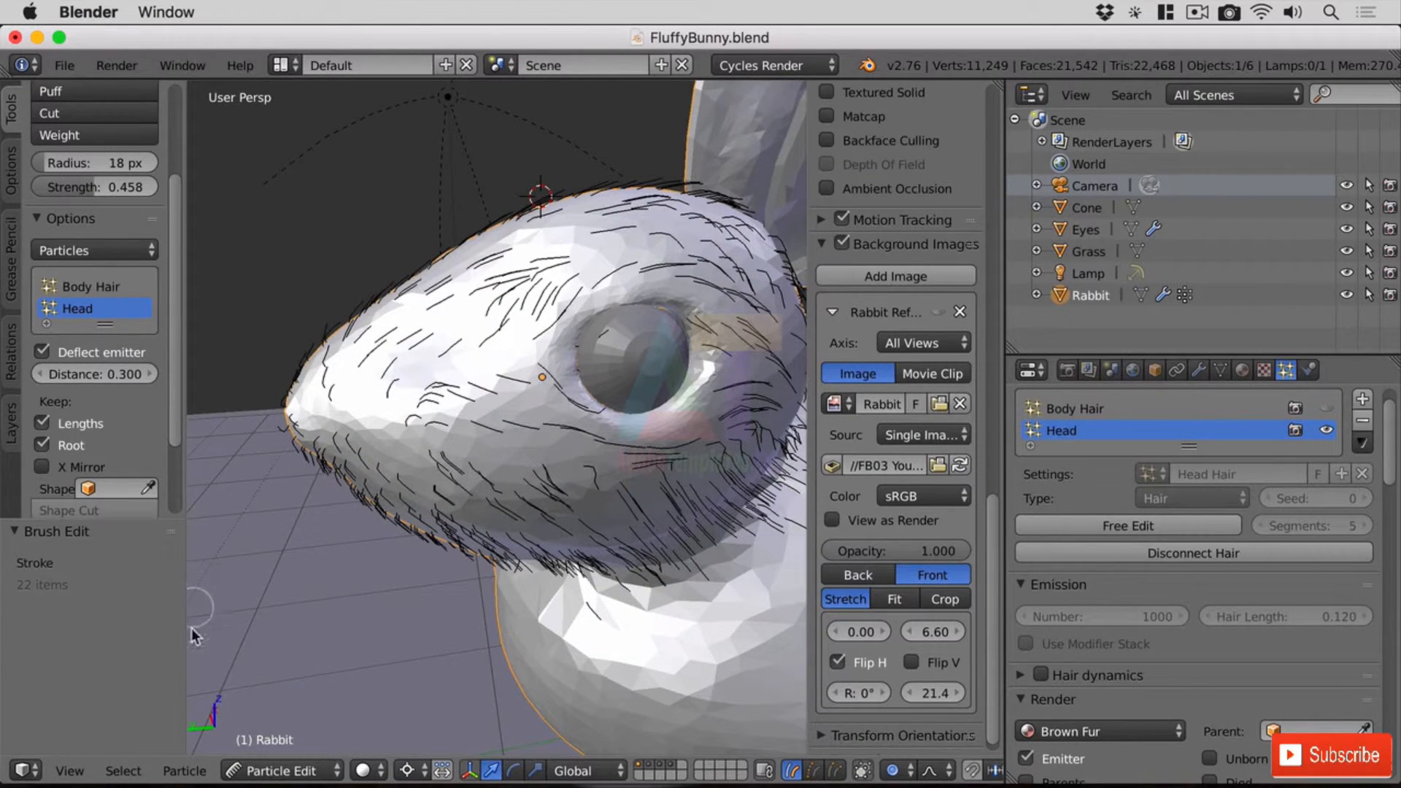
Switch the rabbit to Object Mode and examine the hair around the eye and beneath the head
{"action": "left_click", "coordinate": [281, 771]}
{"action": "left_click", "coordinate": [309, 739]}
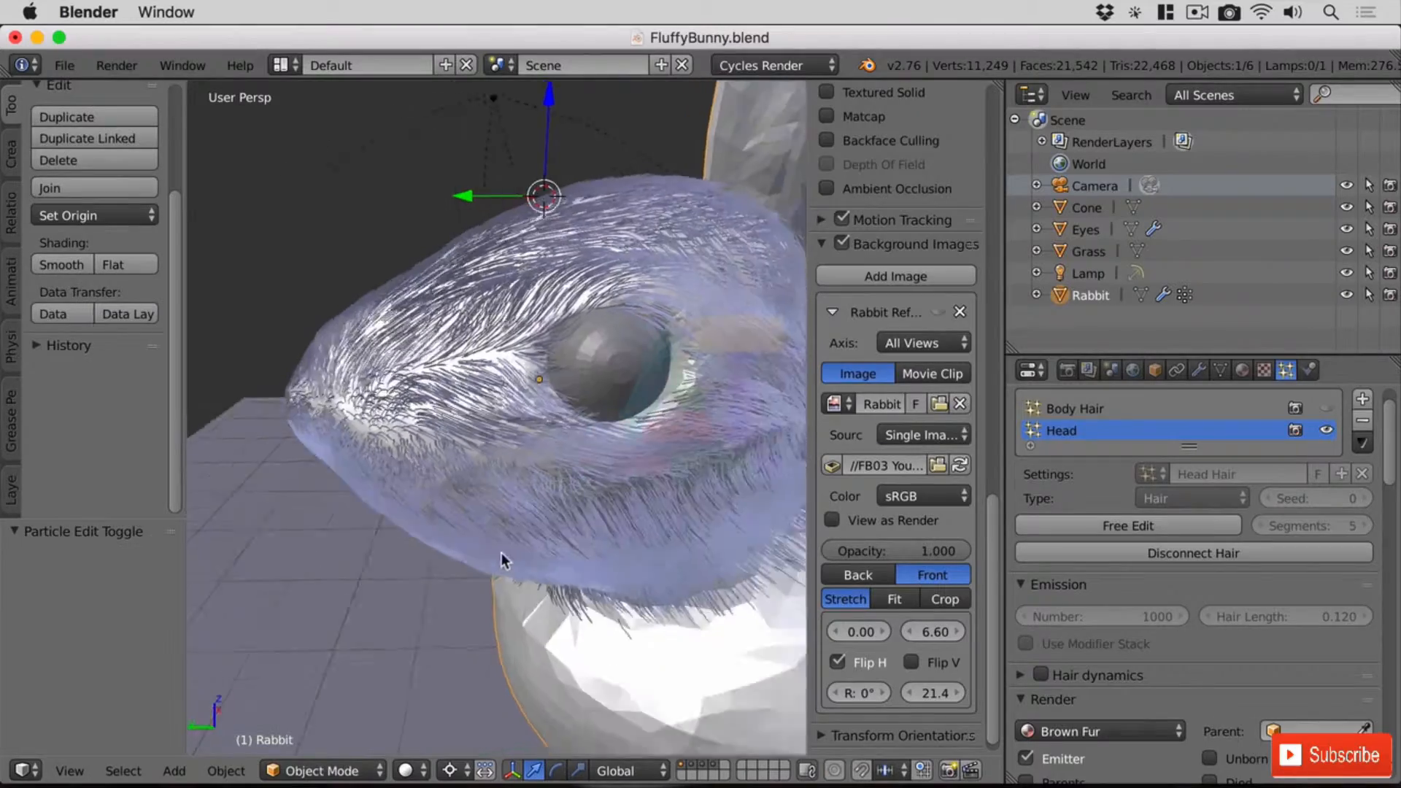
{"action": "middle_click_drag", "start_coordinate": [501, 553], "coordinate": [619, 317]}
{"action": "scroll", "coordinate": [619, 316], "scroll_direction": "up", "scroll_amount": 5}
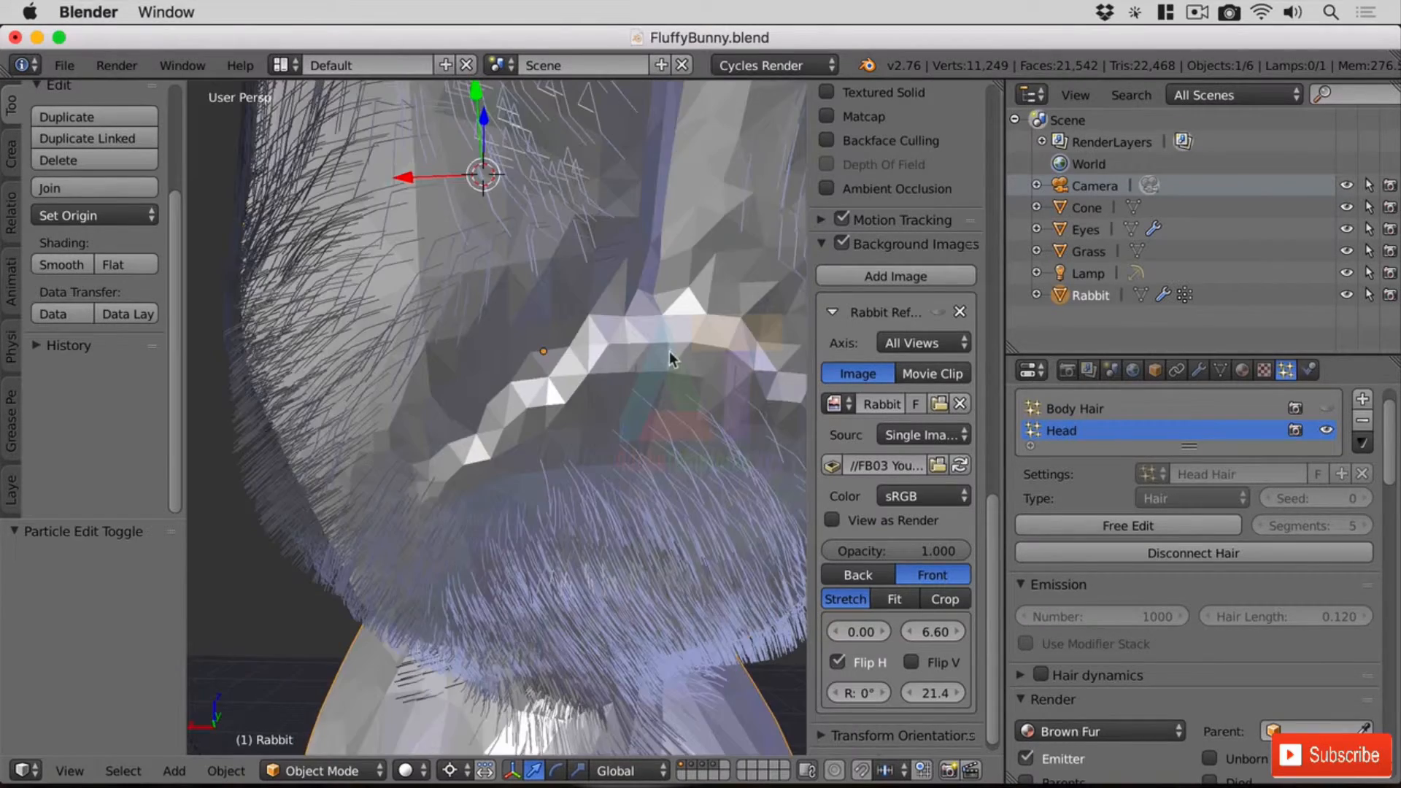
{"action": "scroll", "coordinate": [665, 356], "scroll_direction": "down", "scroll_amount": 1}
{"action": "middle_click_drag", "start_coordinate": [666, 361], "coordinate": [612, 405], "text": "shift"}
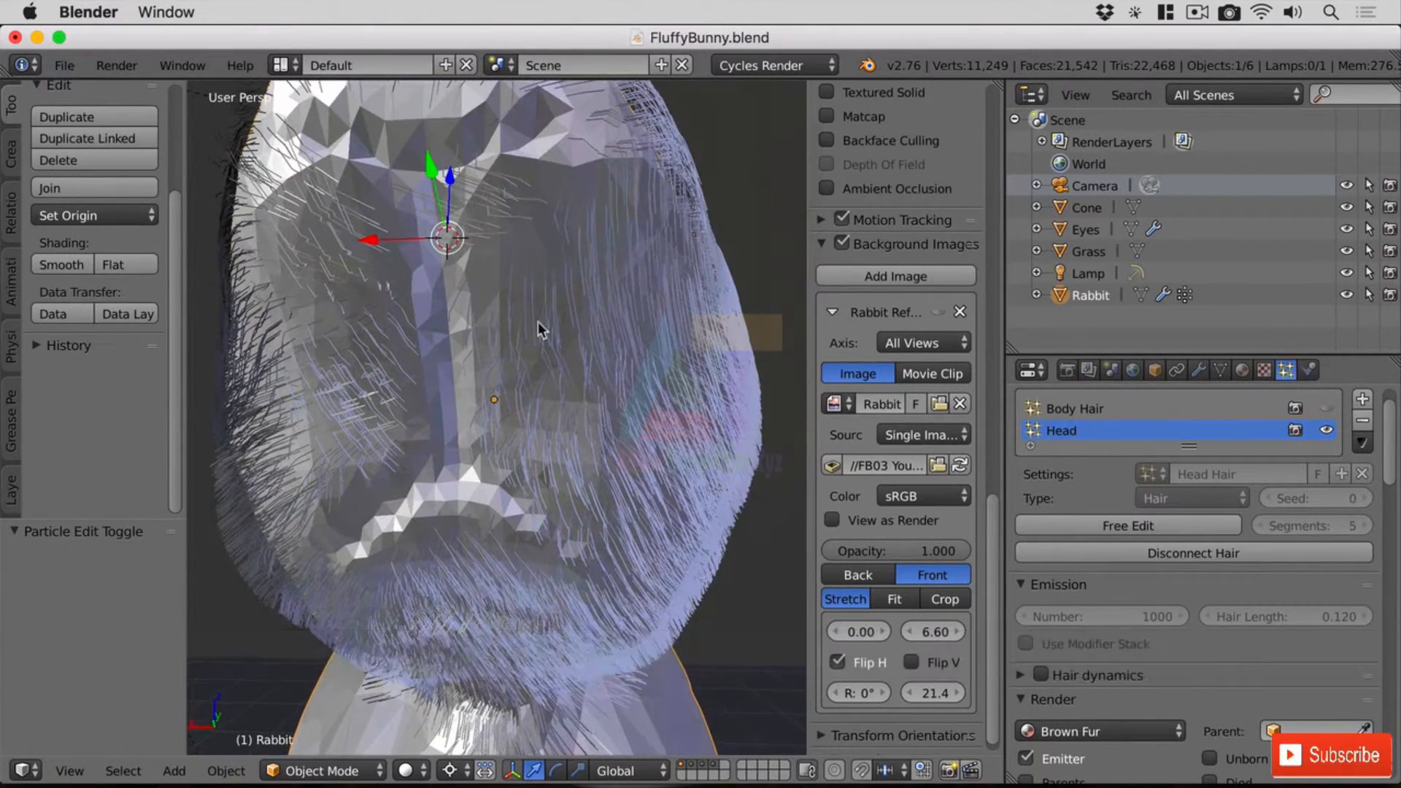
In Particle Edit mode, comb the stray Head hairs along one half of the head's underside toward the outer edge
{"action": "left_click", "coordinate": [321, 770]}
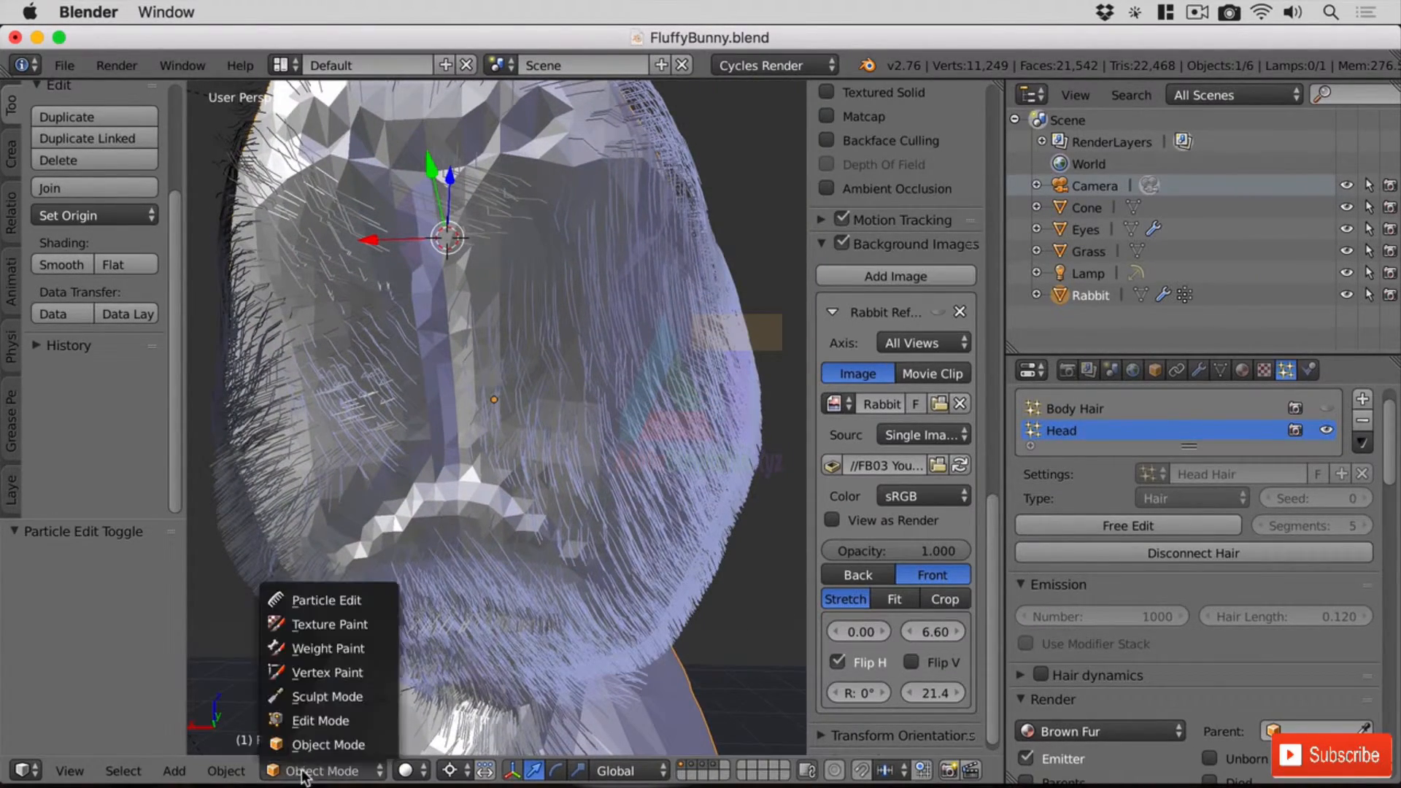
{"action": "left_click", "coordinate": [332, 597]}
{"action": "mouse_move", "coordinate": [401, 205]}
{"action": "left_mouse_down"}
{"action": "mouse_move", "coordinate": [385, 195]}
{"action": "mouse_move", "coordinate": [457, 213]}
{"action": "mouse_move", "coordinate": [471, 365]}
{"action": "mouse_move", "coordinate": [549, 494]}
{"action": "left_mouse_up"}
{"action": "left_click_drag", "start_coordinate": [544, 289], "coordinate": [579, 544]}
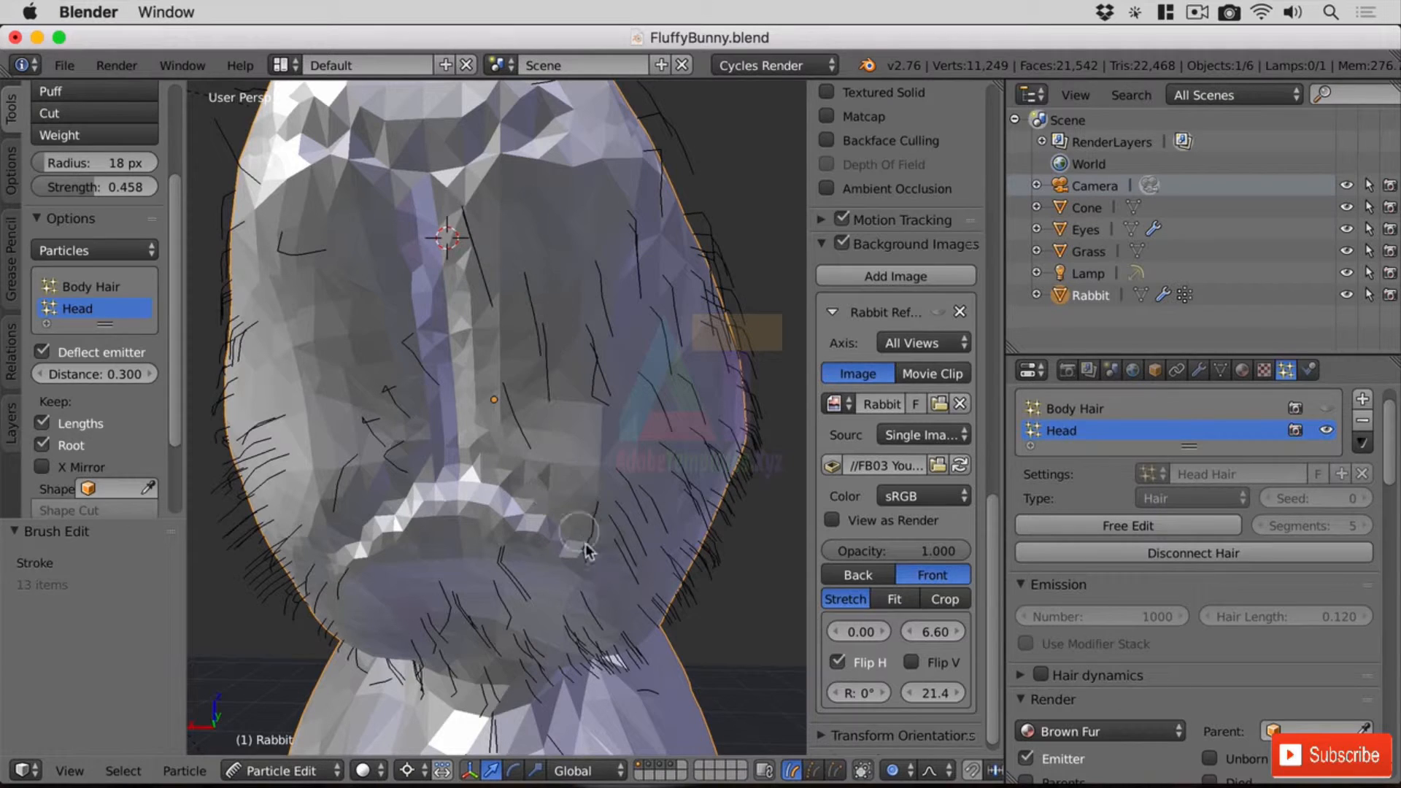
{"action": "left_click_drag", "start_coordinate": [590, 394], "coordinate": [623, 470]}
{"action": "mouse_move", "coordinate": [641, 346]}
{"action": "left_mouse_down"}
{"action": "mouse_move", "coordinate": [663, 438]}
{"action": "mouse_move", "coordinate": [561, 547]}
{"action": "left_mouse_up"}
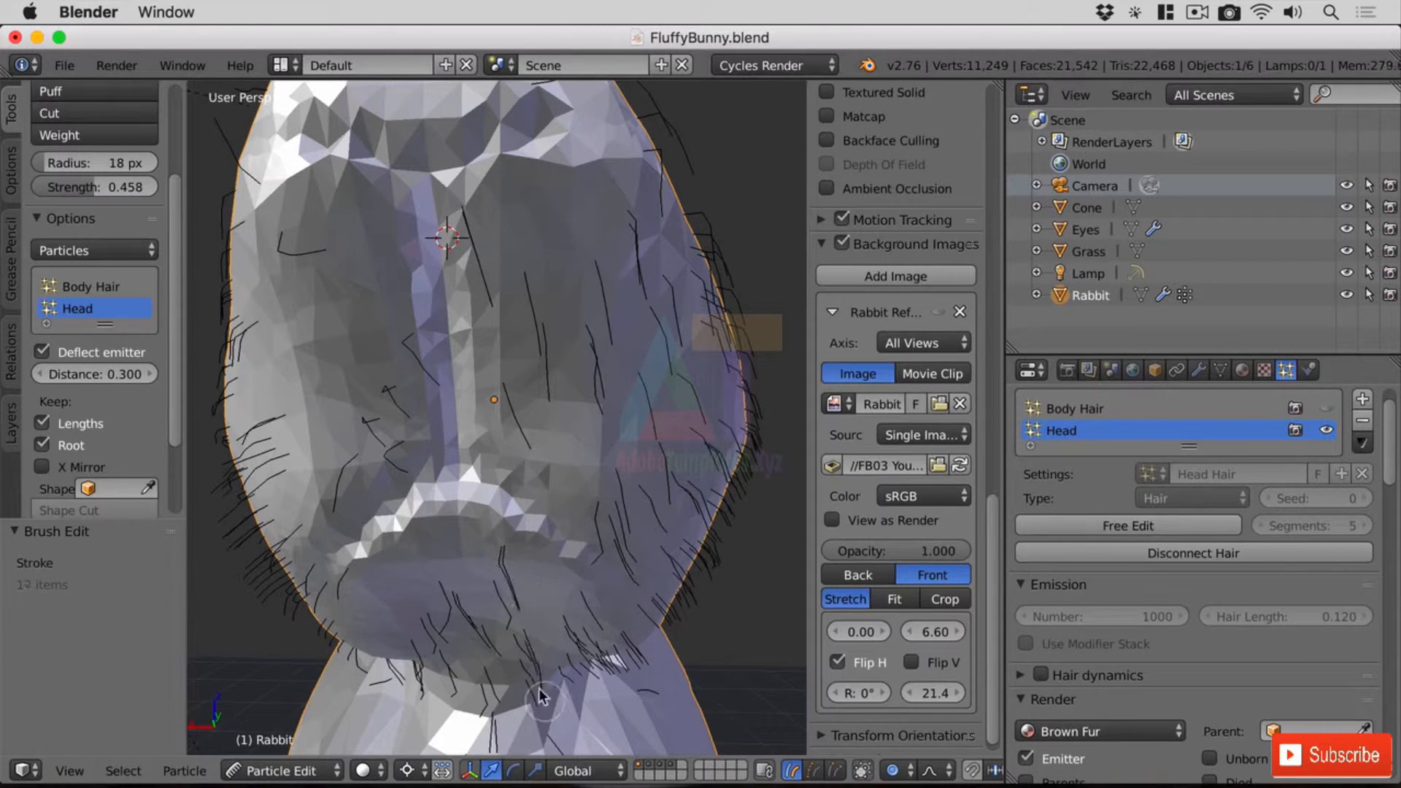
{"action": "left_click_drag", "start_coordinate": [578, 488], "coordinate": [711, 624]}
{"action": "left_click_drag", "start_coordinate": [551, 461], "coordinate": [715, 578]}
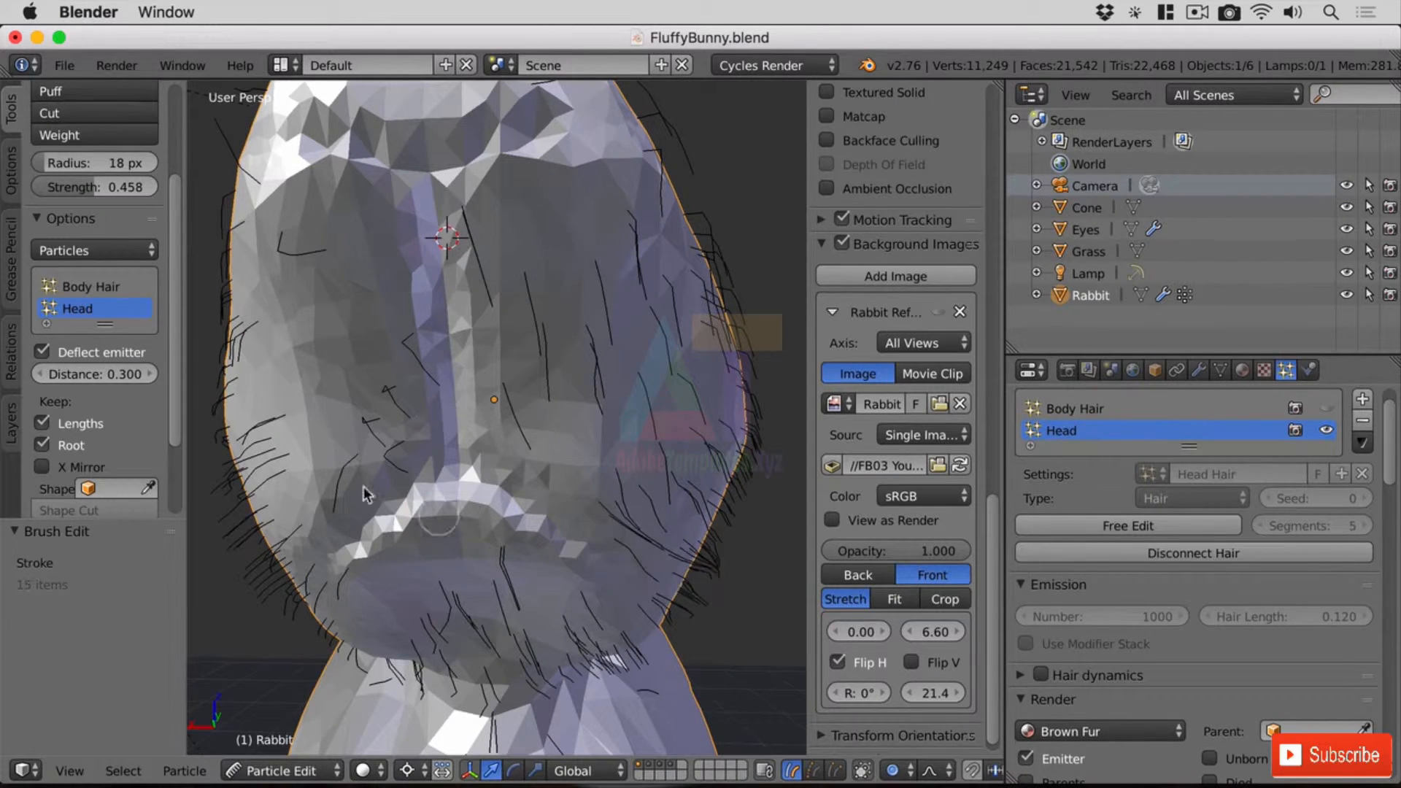
Try combing the other half of the head's underside at strength 1.000 and radius 60 px, and undo the stroke
{"action": "left_click_drag", "start_coordinate": [107, 188], "coordinate": [156, 187]}
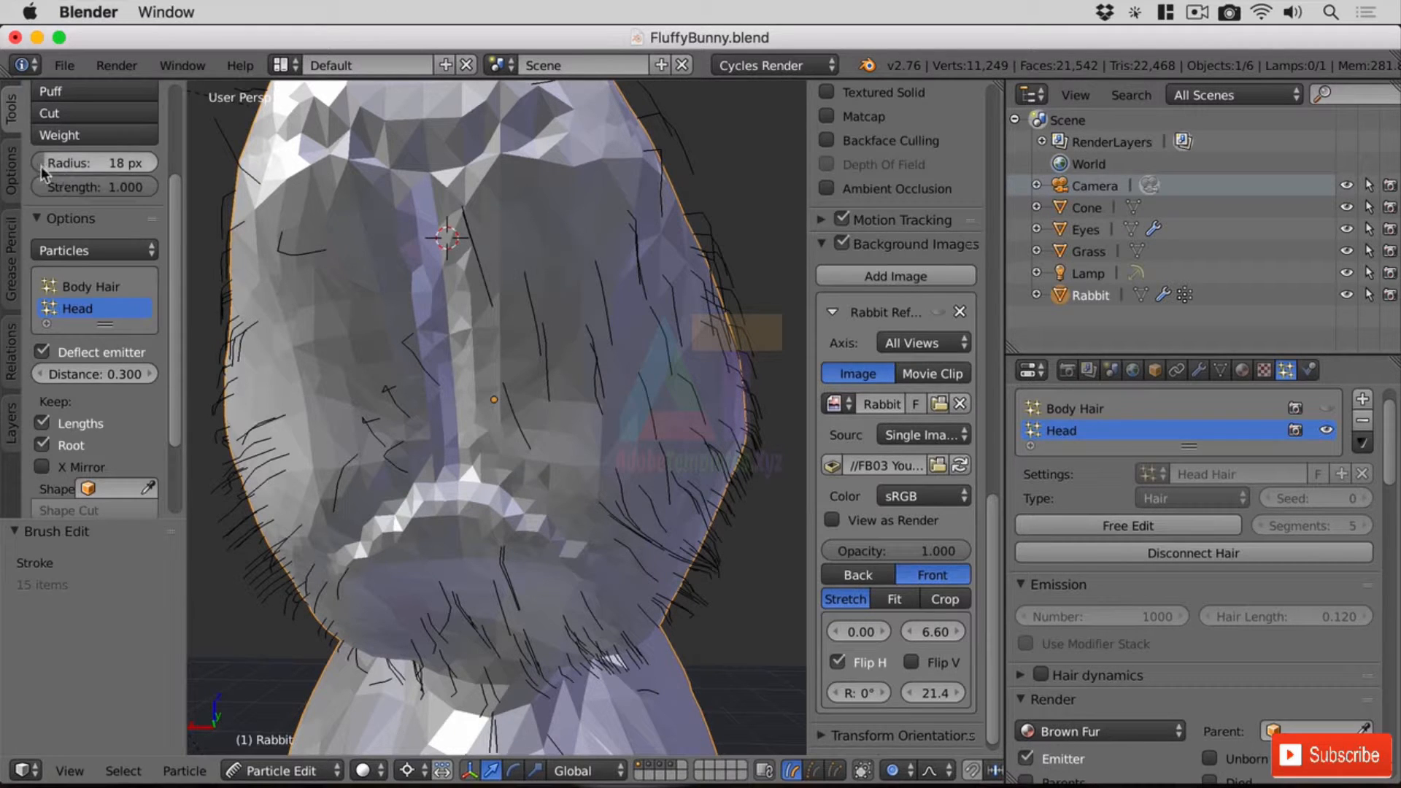
{"action": "left_click_drag", "start_coordinate": [45, 164], "coordinate": [55, 165]}
{"action": "mouse_move", "coordinate": [375, 352]}
{"action": "left_mouse_down"}
{"action": "mouse_move", "coordinate": [314, 463]}
{"action": "mouse_move", "coordinate": [292, 555]}
{"action": "left_mouse_up"}
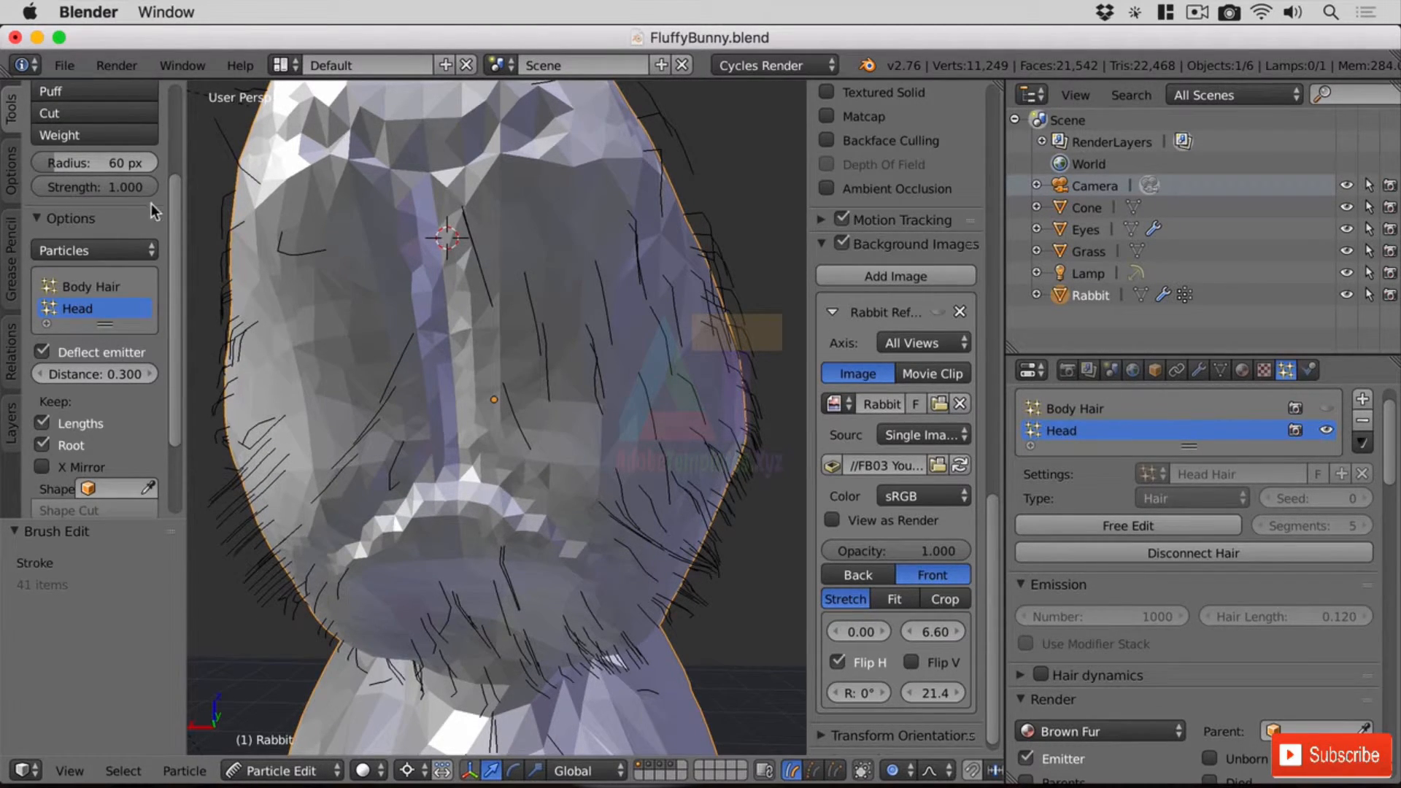
{"action": "key", "text": "super+z"}
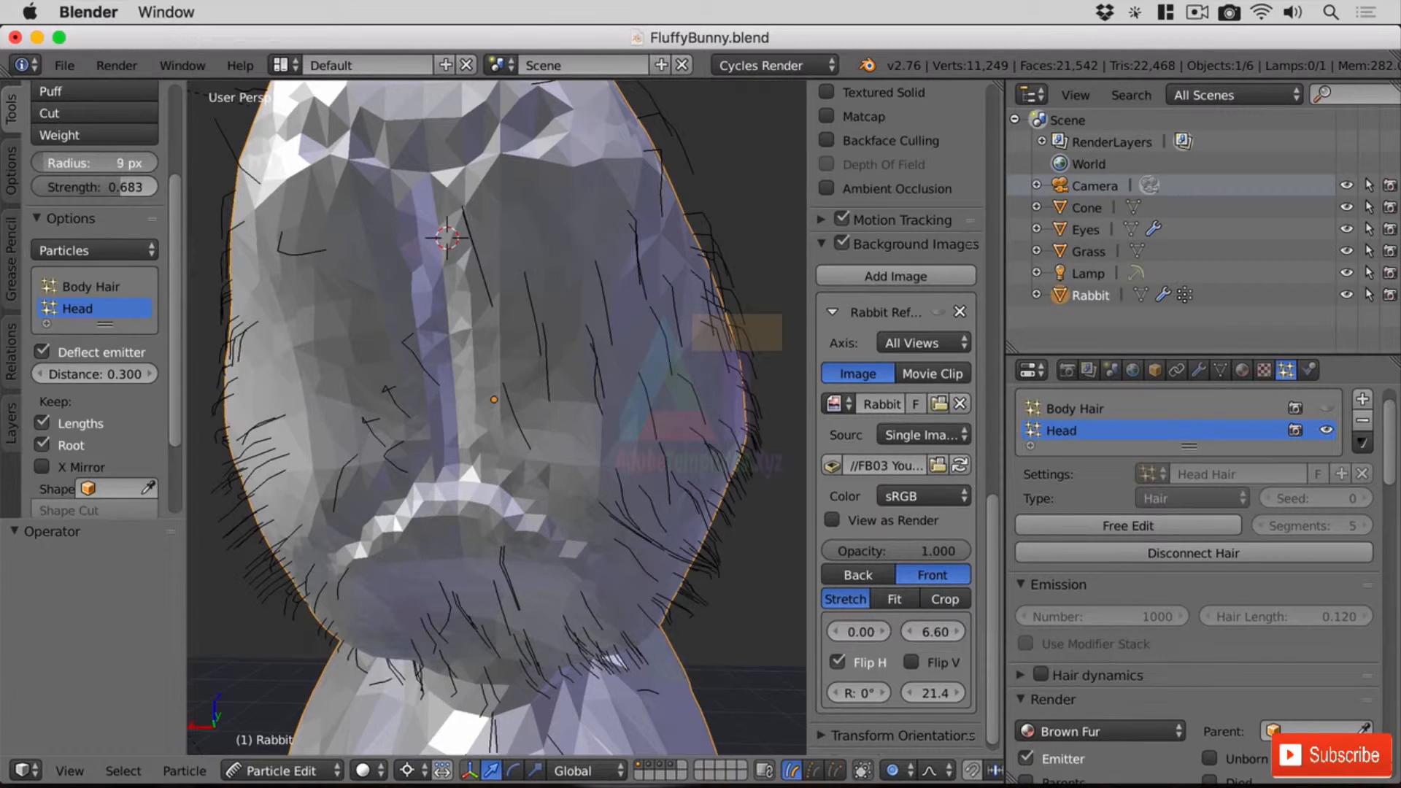
Set the comb radius to 23 px and comb the stray Head hairs on the head's underside and along its cheek back toward the body
{"action": "left_click_drag", "start_coordinate": [109, 163], "coordinate": [150, 194]}
{"action": "mouse_move", "coordinate": [292, 406]}
{"action": "left_mouse_down"}
{"action": "mouse_move", "coordinate": [264, 368]}
{"action": "mouse_move", "coordinate": [220, 367]}
{"action": "left_mouse_up"}
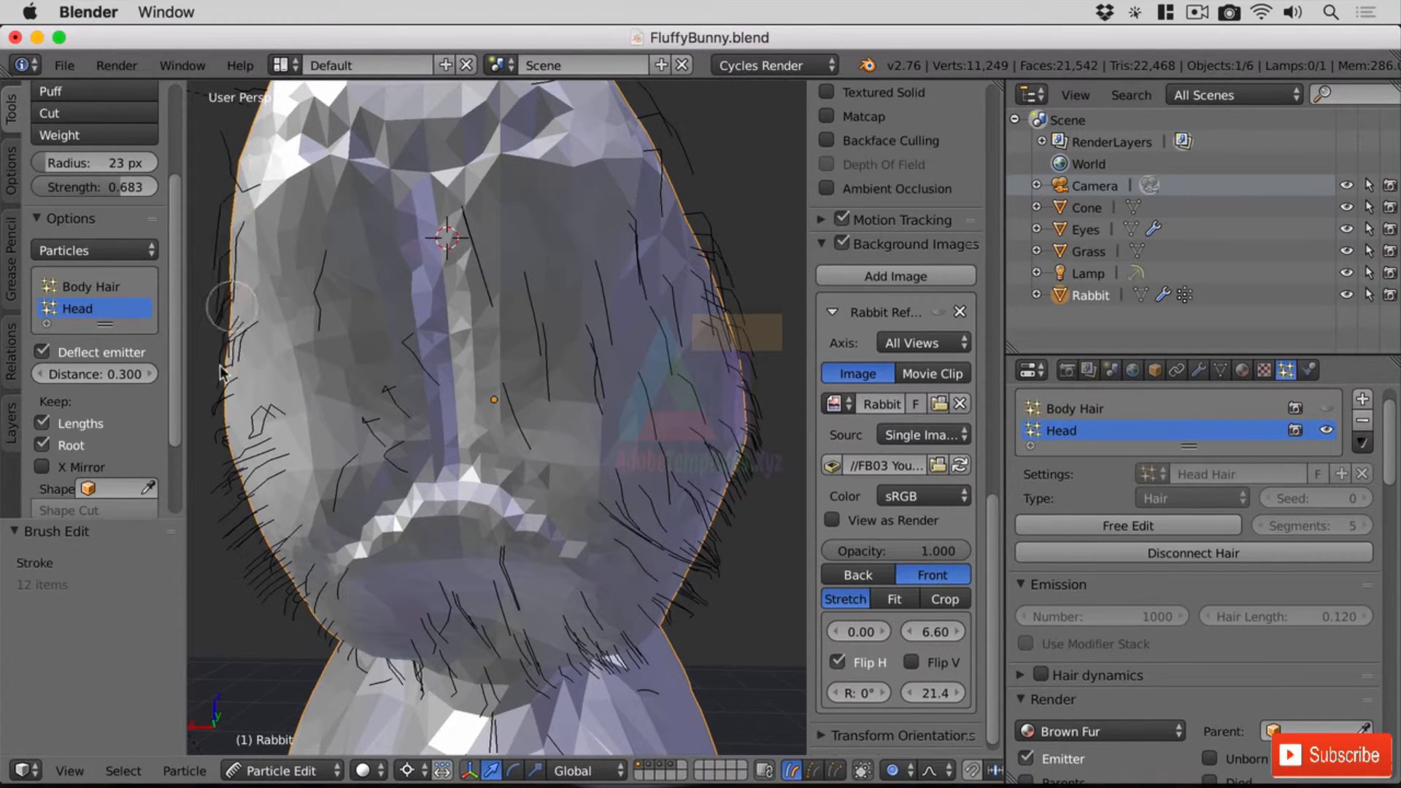
{"action": "left_click_drag", "start_coordinate": [242, 227], "coordinate": [254, 188]}
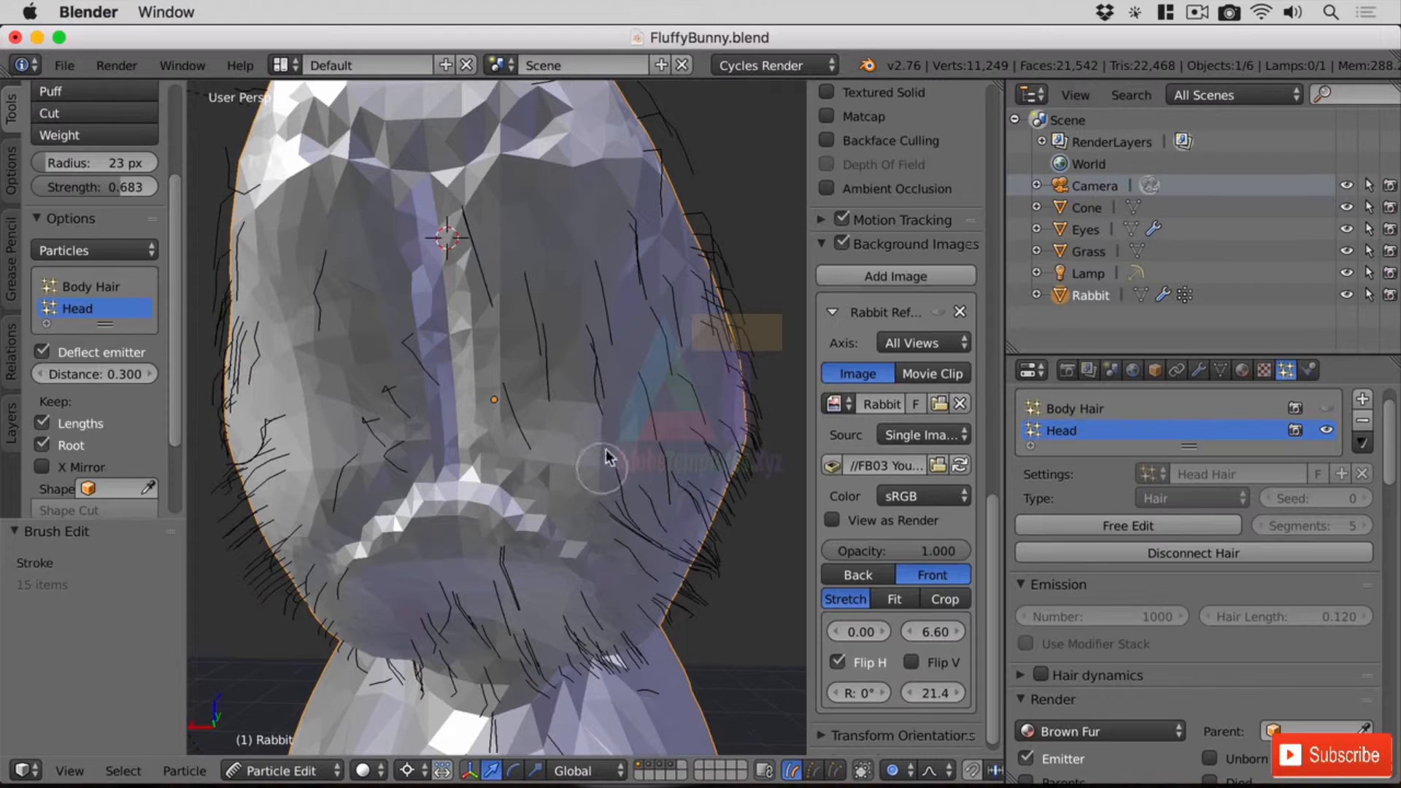
{"action": "left_click_drag", "start_coordinate": [598, 332], "coordinate": [648, 539]}
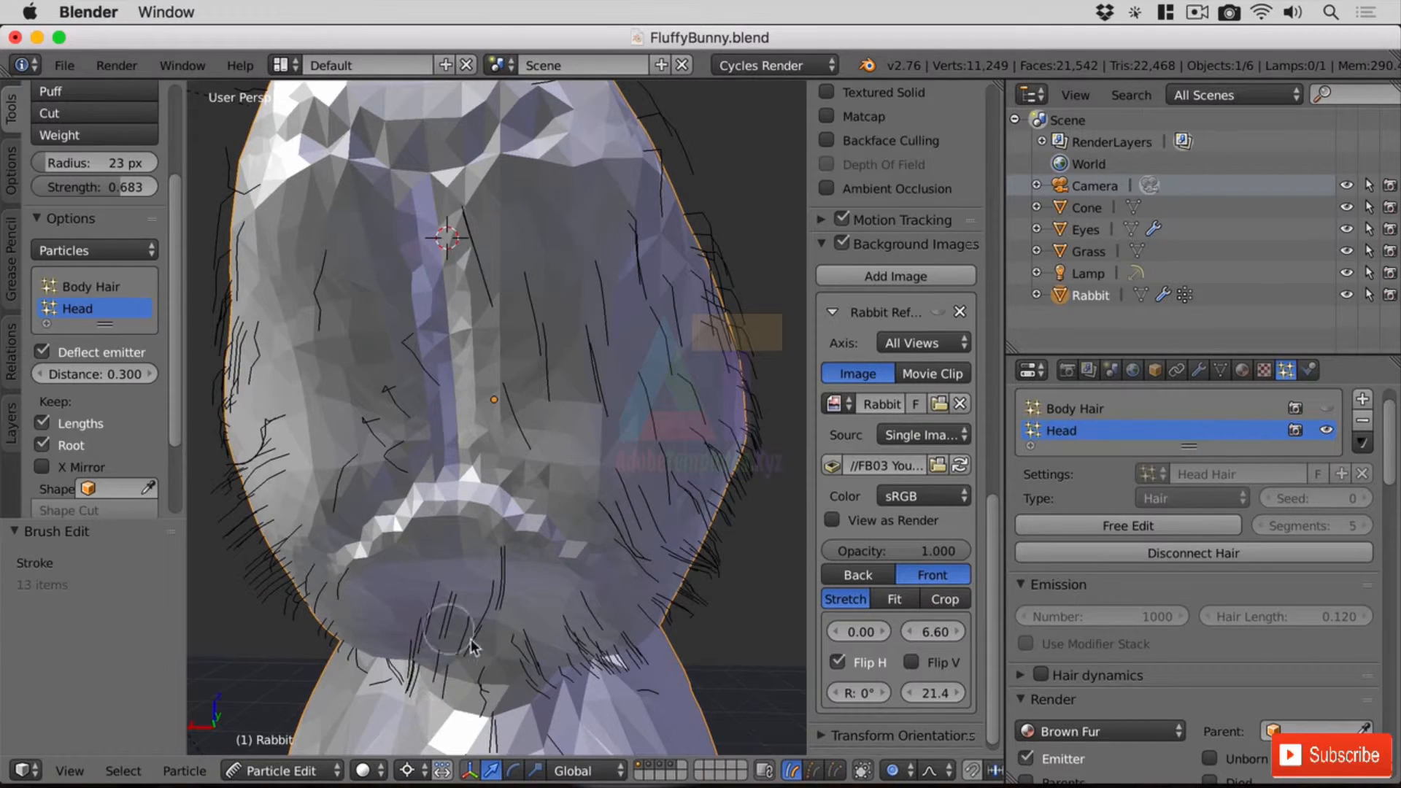
{"action": "mouse_move", "coordinate": [471, 642]}
{"action": "middle_mouse_down"}
{"action": "mouse_move", "coordinate": [557, 622]}
{"action": "mouse_move", "coordinate": [569, 552]}
{"action": "middle_mouse_up"}
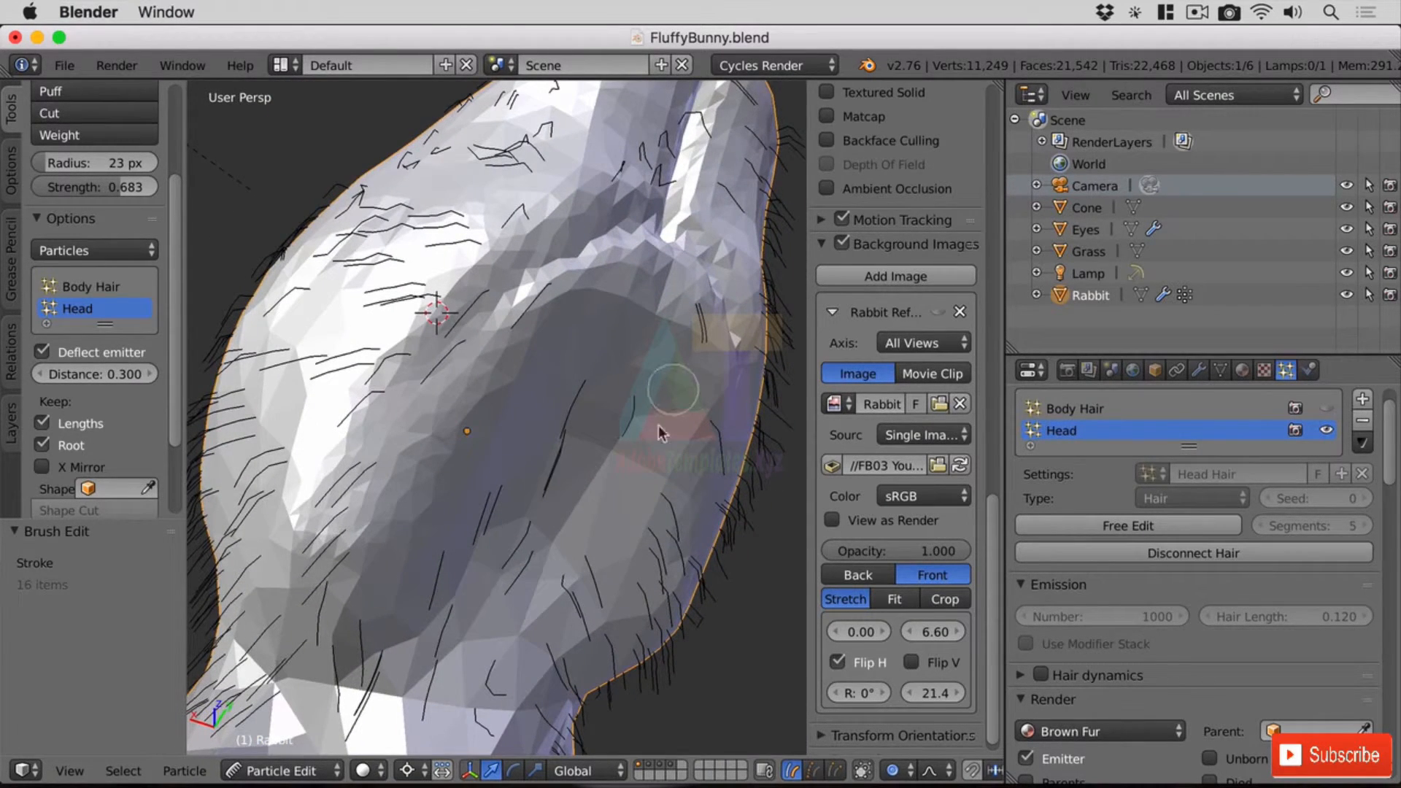
{"action": "mouse_move", "coordinate": [420, 370]}
{"action": "left_mouse_down"}
{"action": "mouse_move", "coordinate": [226, 485]}
{"action": "mouse_move", "coordinate": [247, 336]}
{"action": "mouse_move", "coordinate": [221, 529]}
{"action": "mouse_move", "coordinate": [194, 603]}
{"action": "left_mouse_up"}
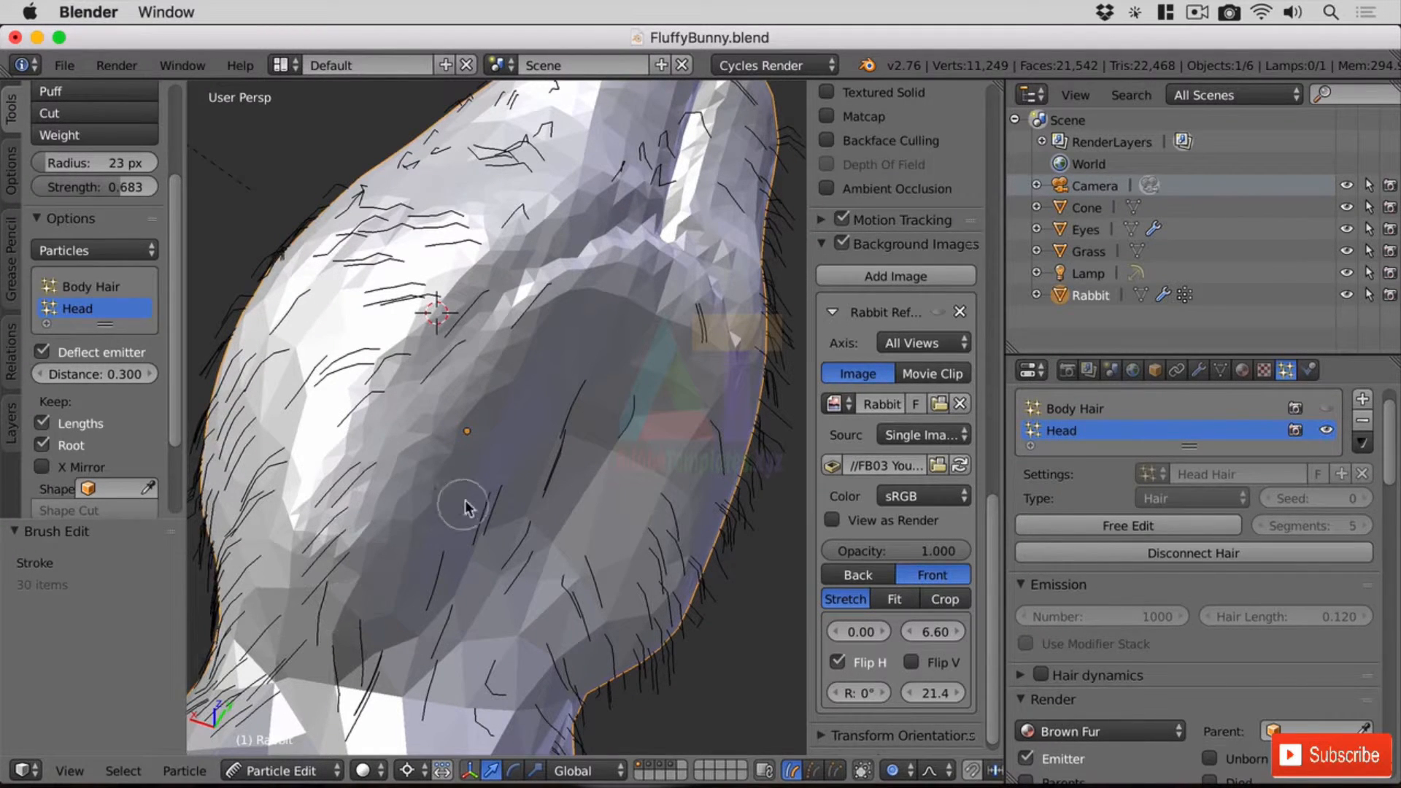
Render the image while still in Particle Edit mode, and return the editor to the 3D View
{"action": "left_click", "coordinate": [114, 65]}
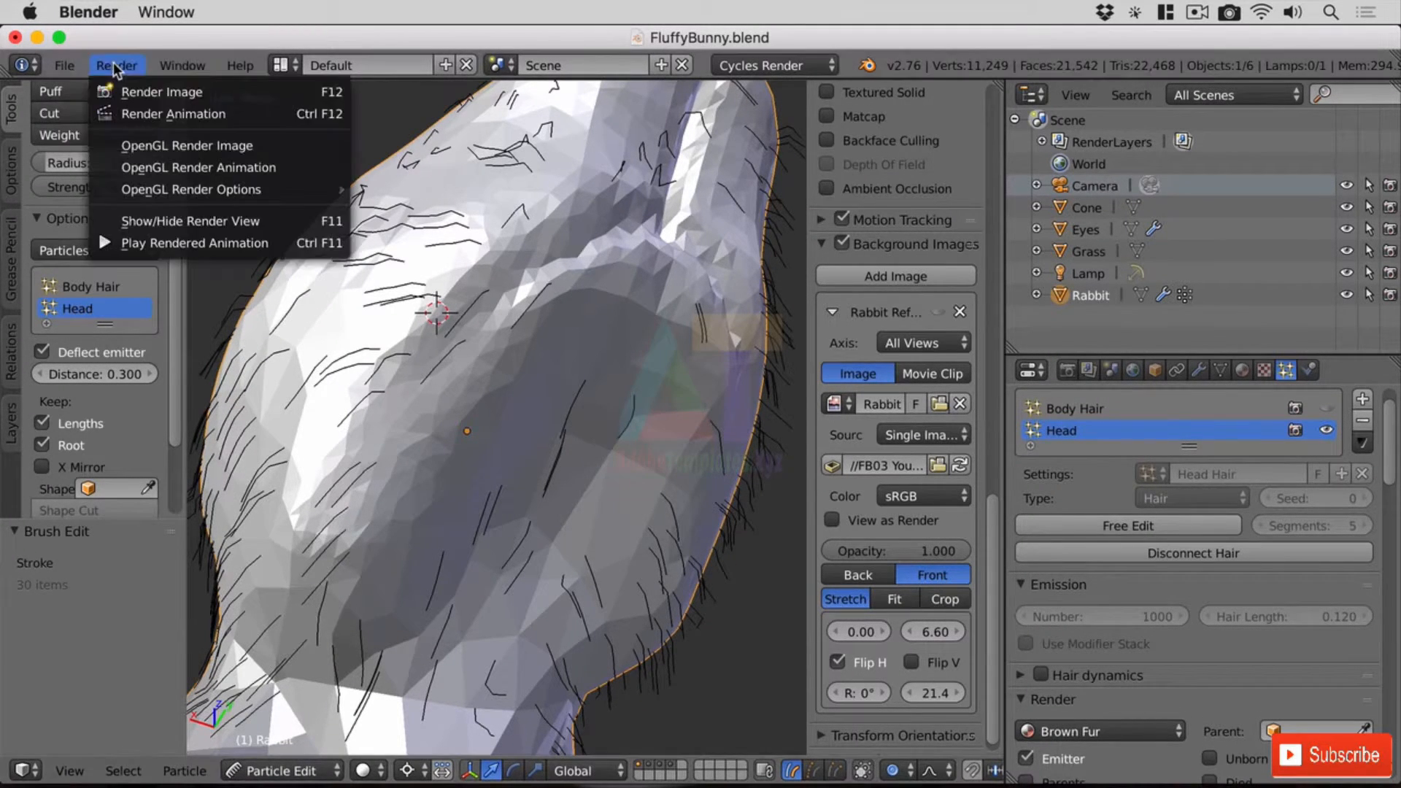
{"action": "left_click", "coordinate": [163, 97]}
{"action": "left_click", "coordinate": [22, 771]}
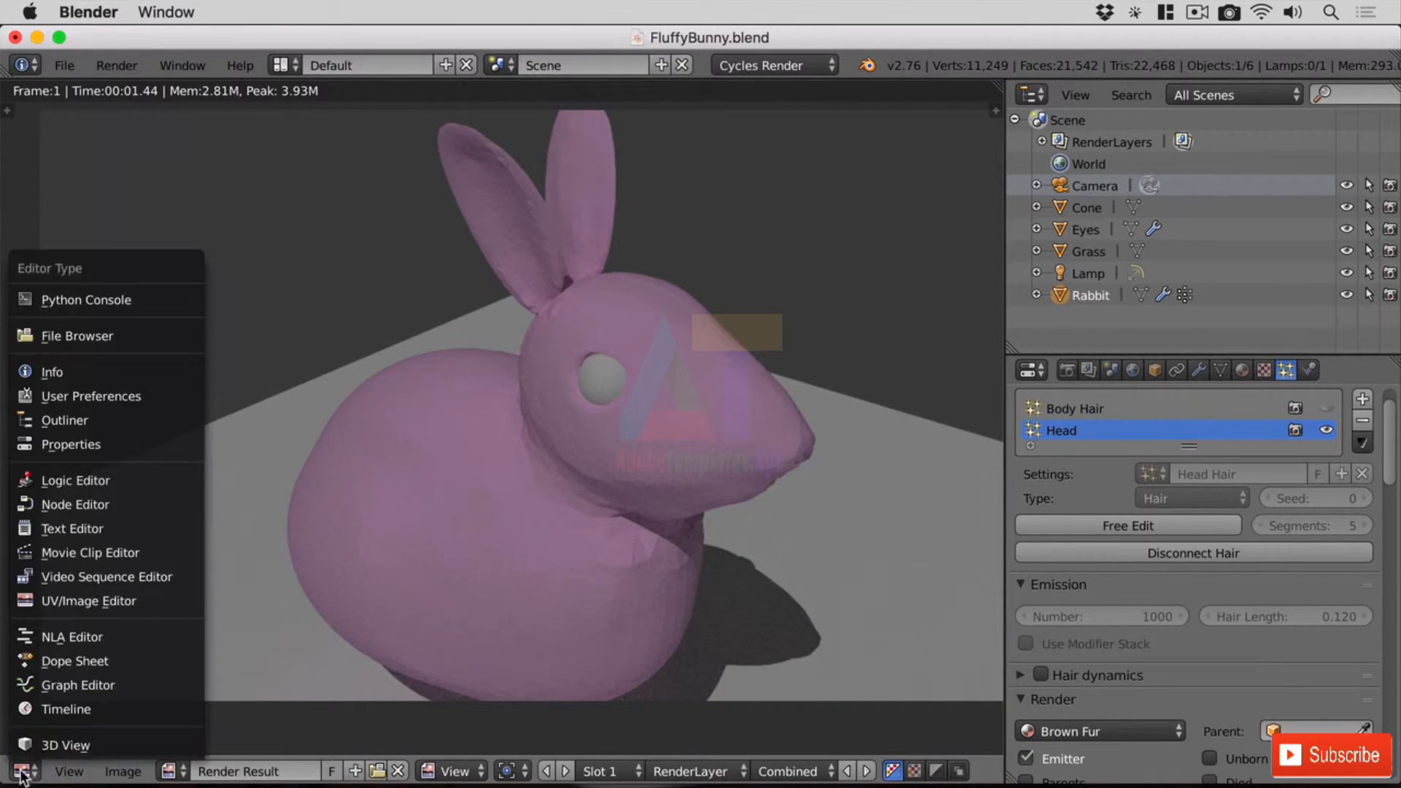
{"action": "left_click", "coordinate": [65, 745]}
Switch the rabbit to Object Mode and render the image
{"action": "left_click", "coordinate": [288, 772]}
{"action": "left_click", "coordinate": [270, 746]}
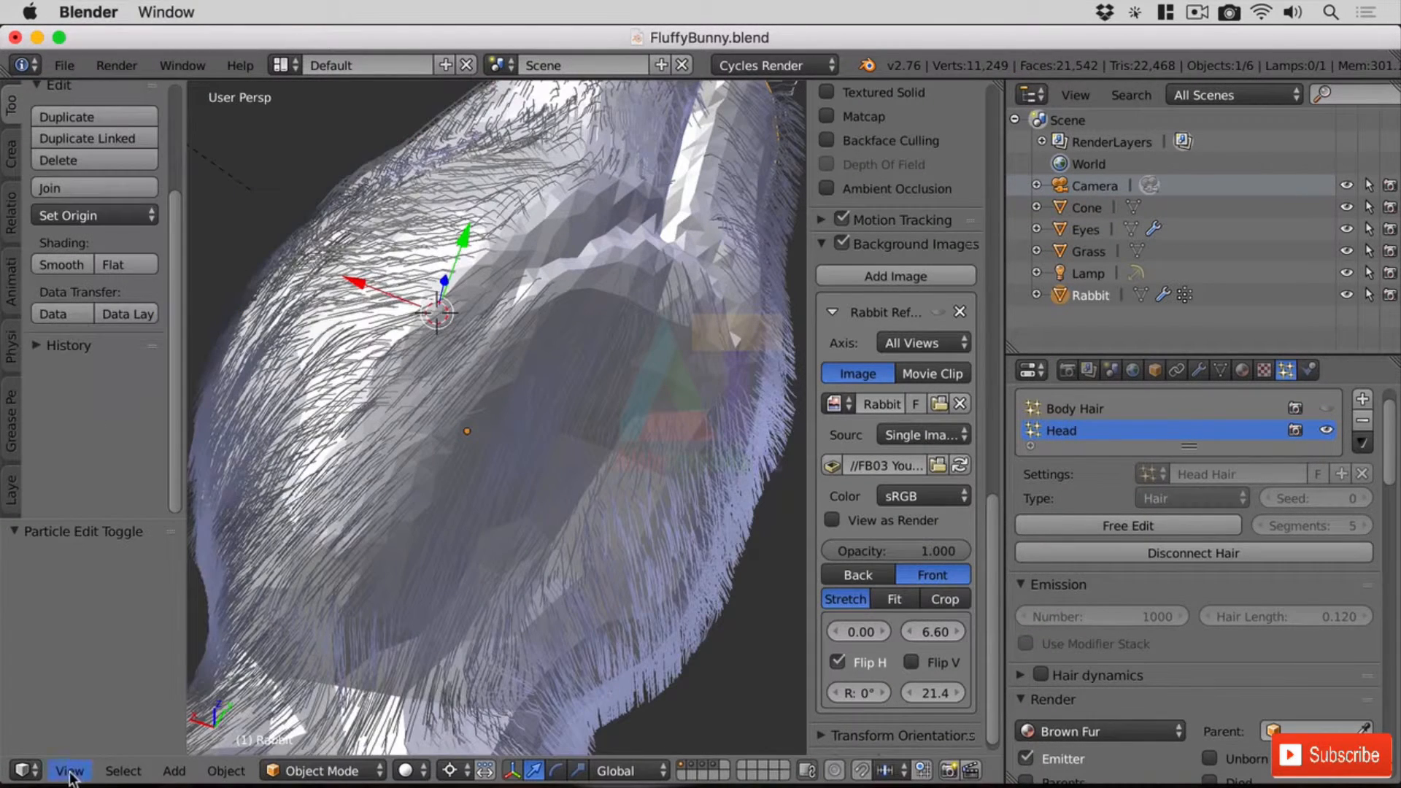
{"action": "left_click", "coordinate": [134, 66]}
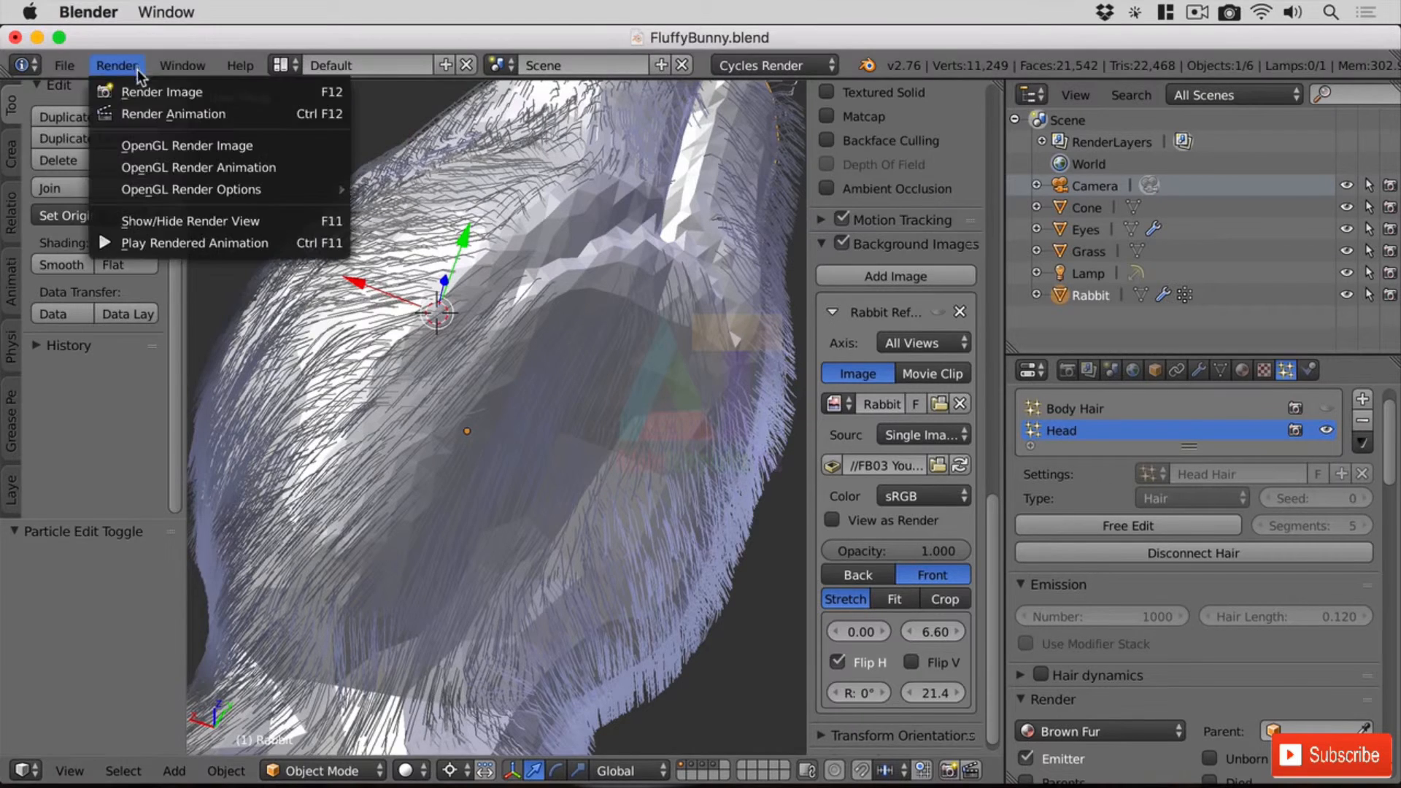
{"action": "left_click", "coordinate": [143, 94]}
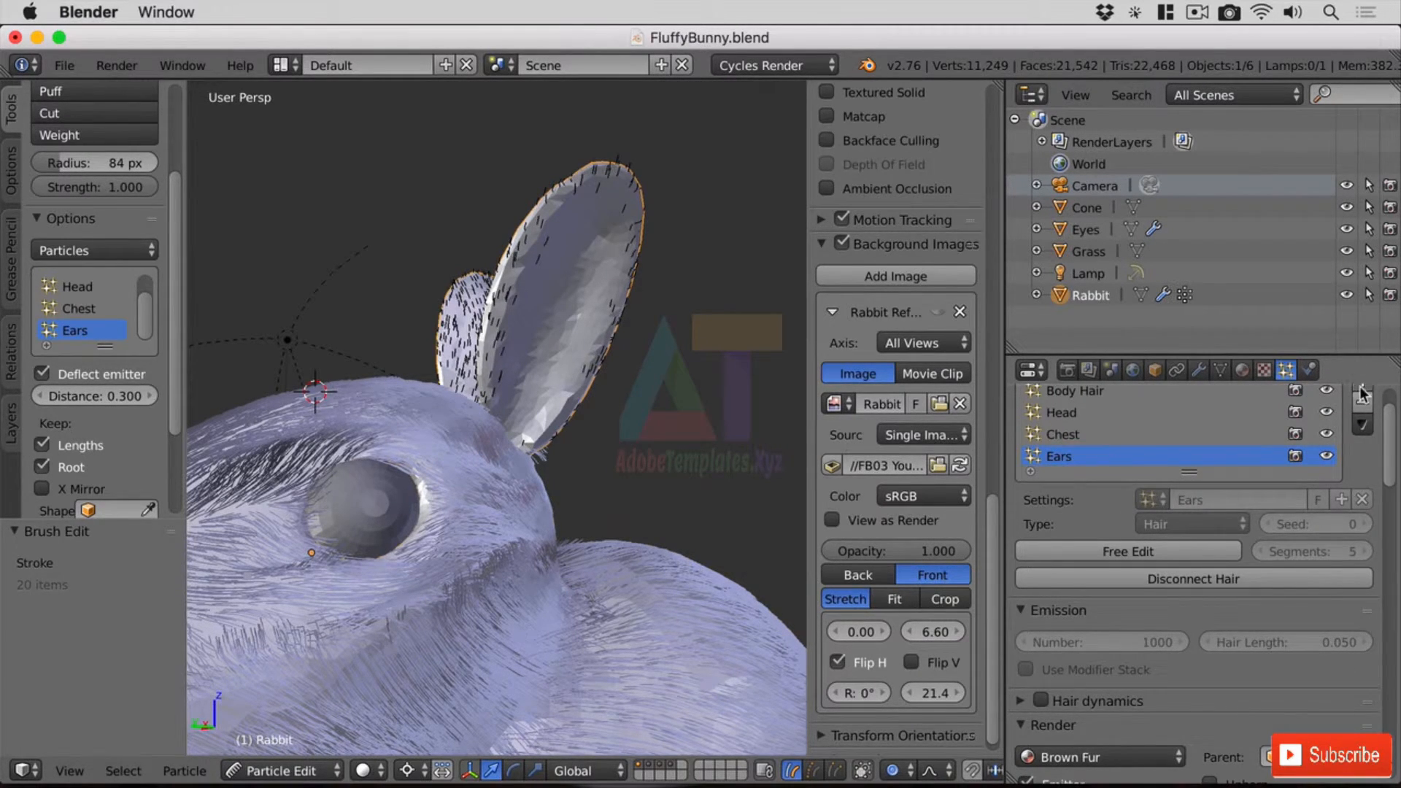
Add a new particle system named Whiskers to the rabbit and set its type to Hair
{"action": "left_click", "coordinate": [1362, 394]}
{"action": "double_click", "coordinate": [1109, 479]}
{"action": "type", "text": "Whisket"}
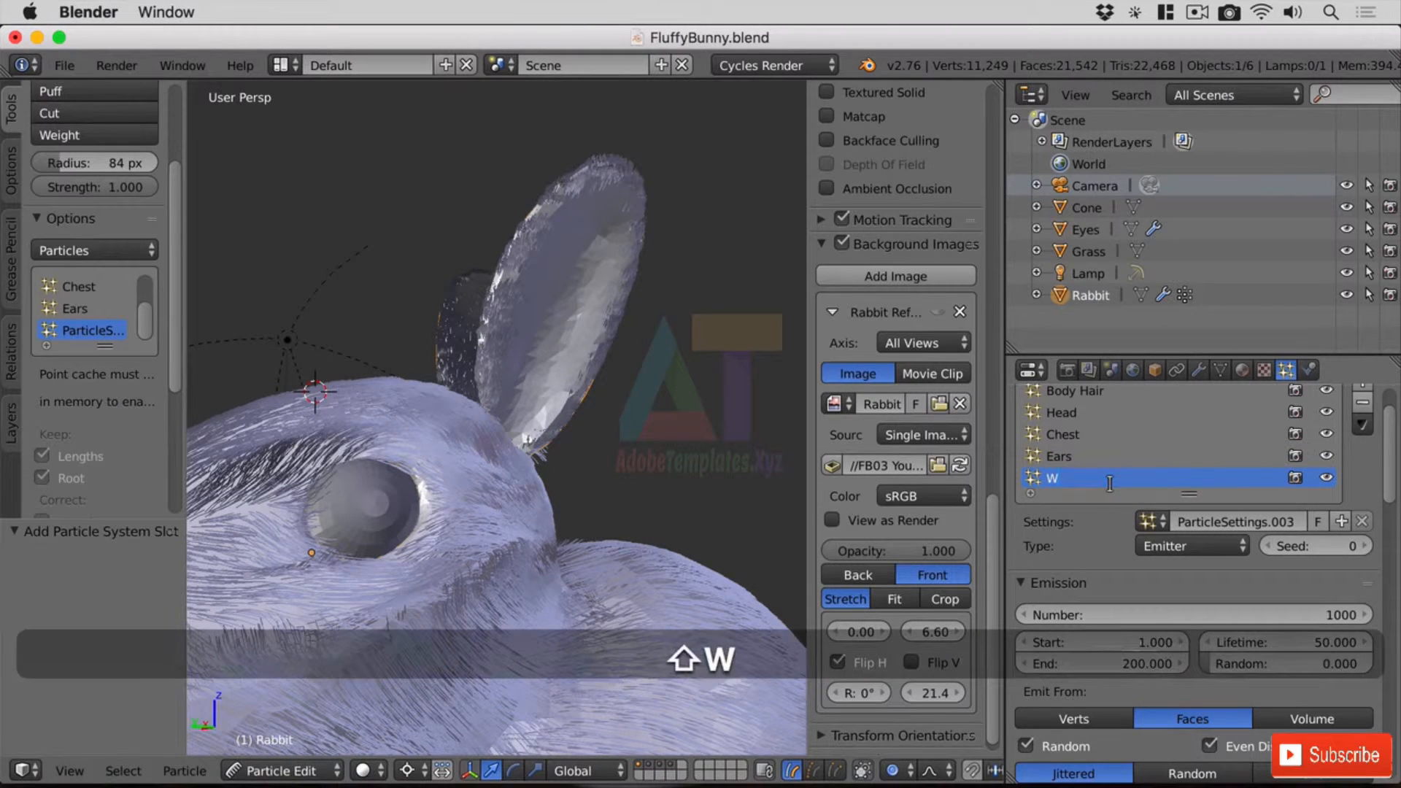
{"action": "key", "text": "Return"}
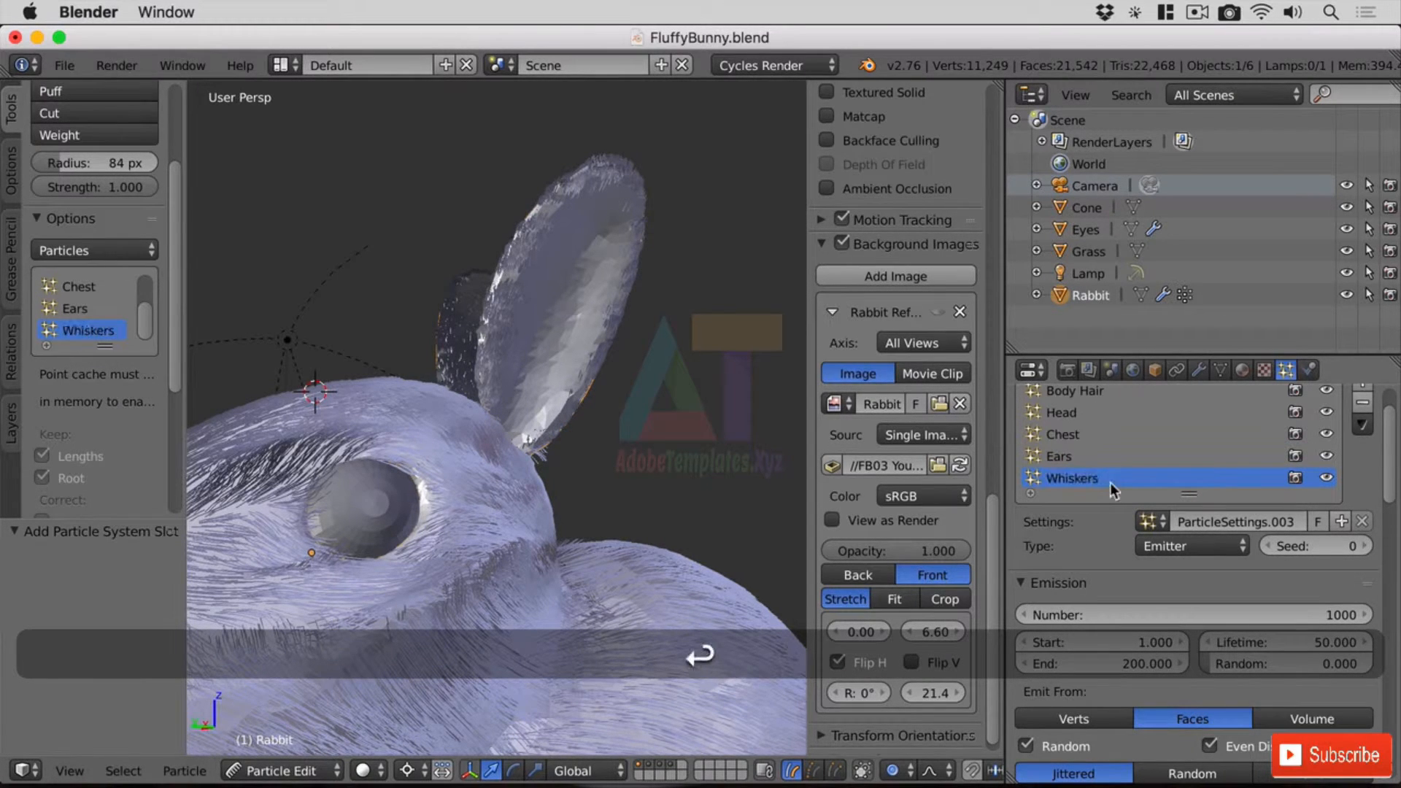
{"action": "left_click", "coordinate": [1215, 546]}
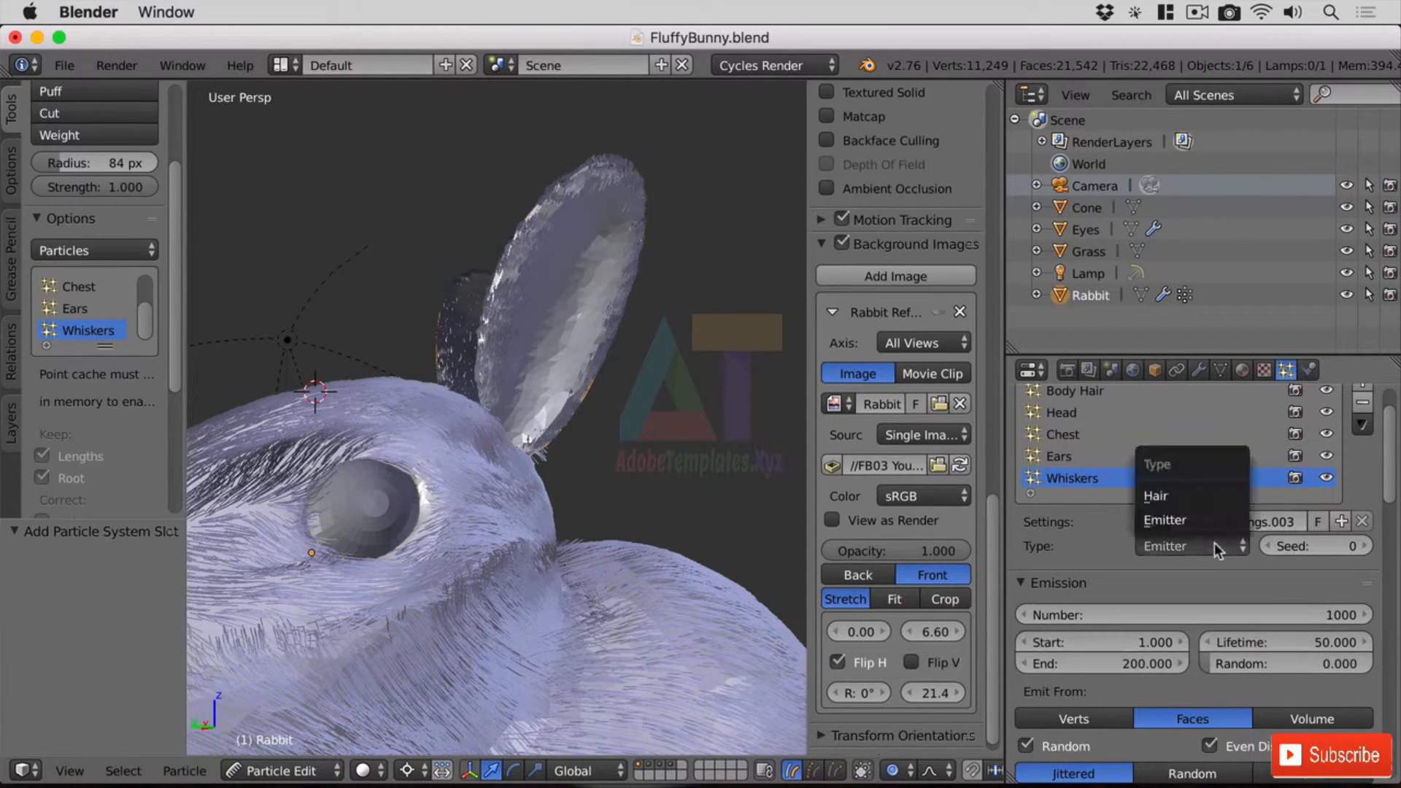
{"action": "left_click", "coordinate": [1163, 491]}
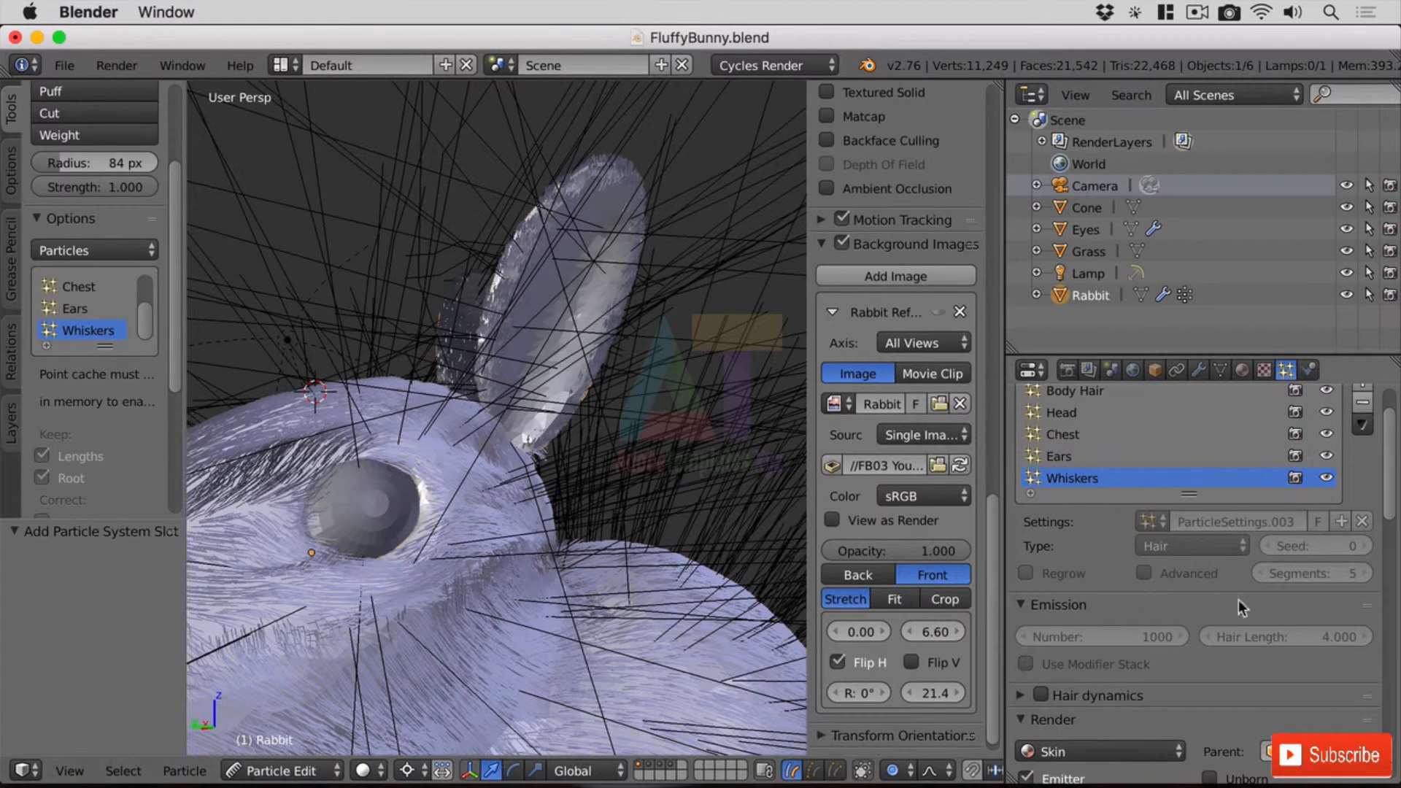
Assign the Whiskers vertex group as the Whiskers system's density and examine the hair from the front of the face
{"action": "scroll", "coordinate": [1259, 620], "scroll_direction": "down", "scroll_amount": 15}
{"action": "scroll", "coordinate": [1260, 620], "scroll_direction": "down", "scroll_amount": 5}
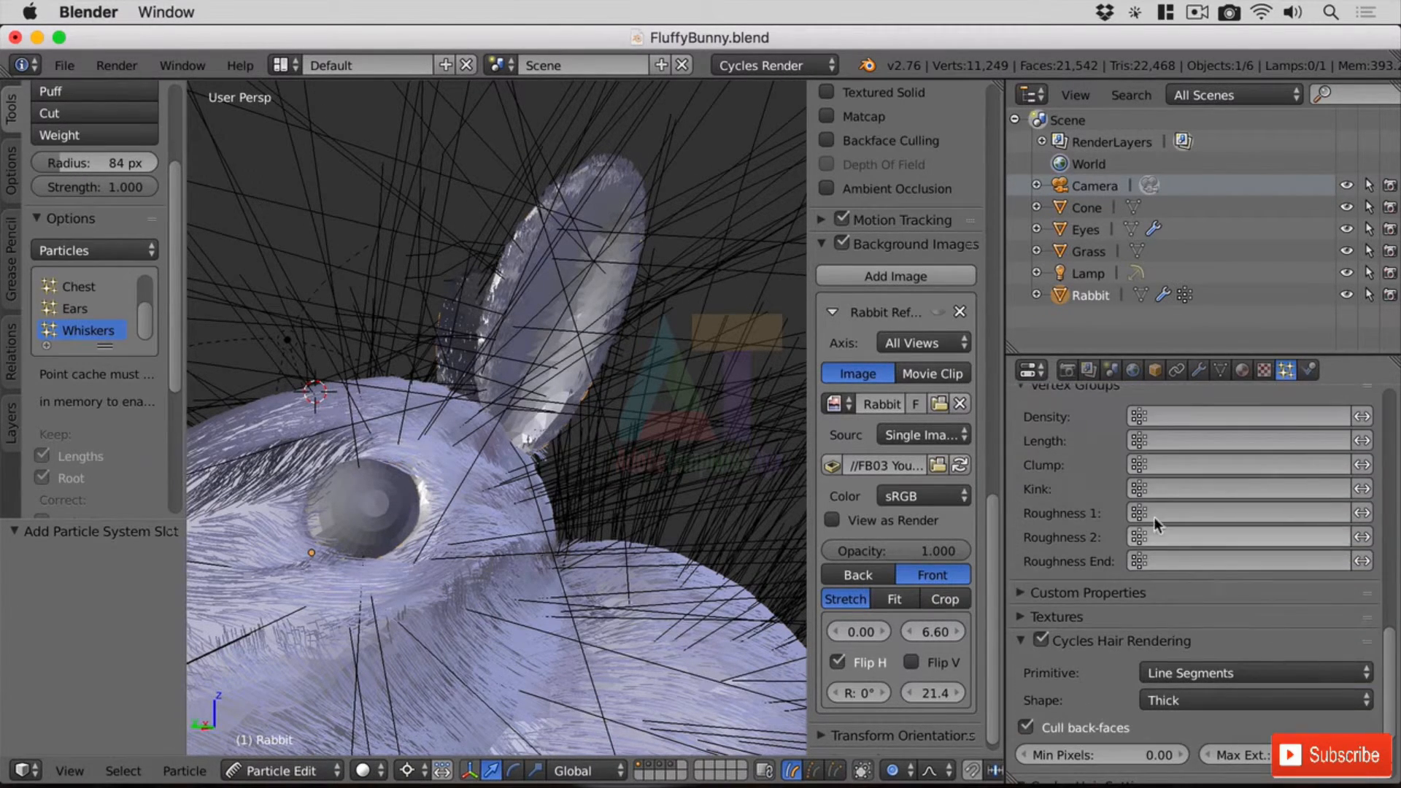
{"action": "left_click", "coordinate": [1177, 414]}
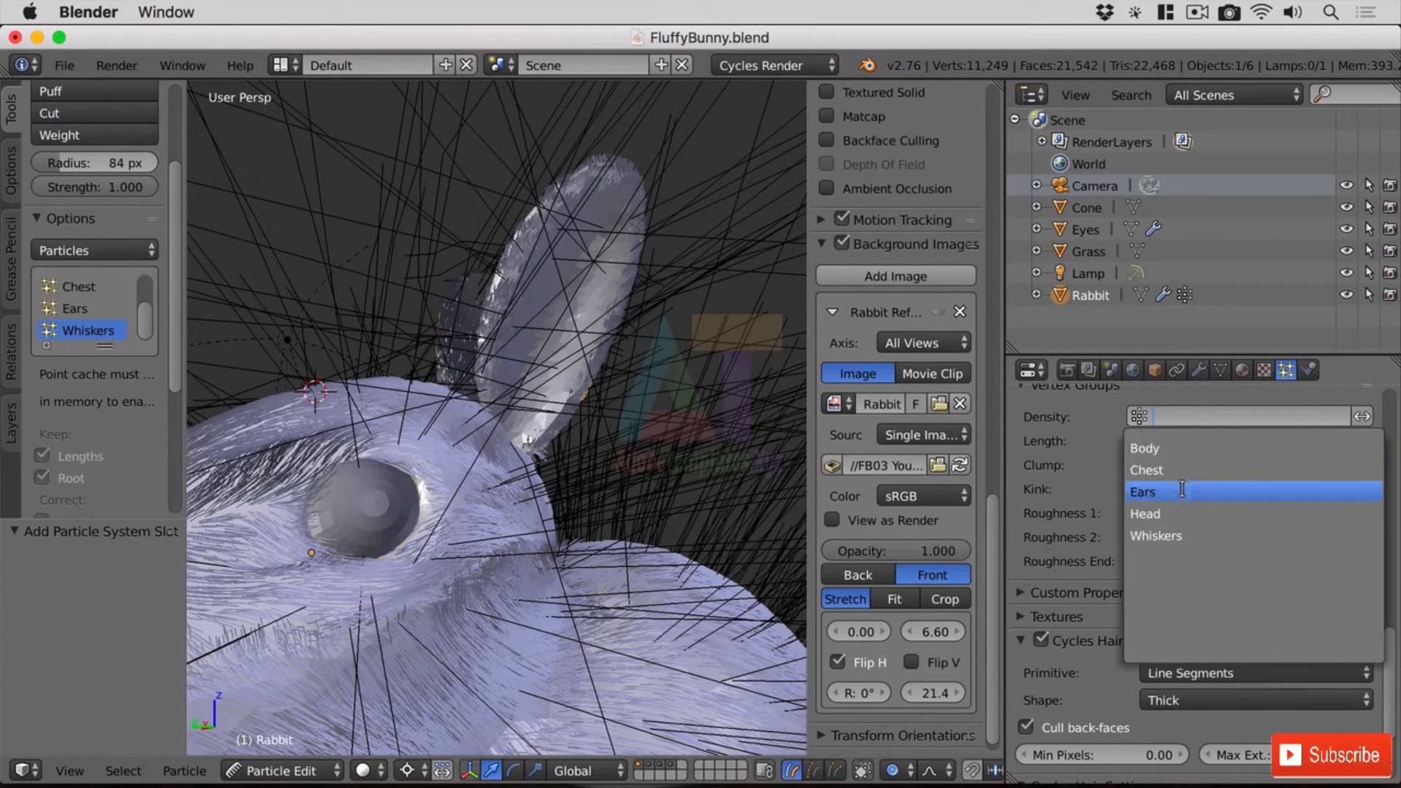
{"action": "left_click", "coordinate": [1189, 536]}
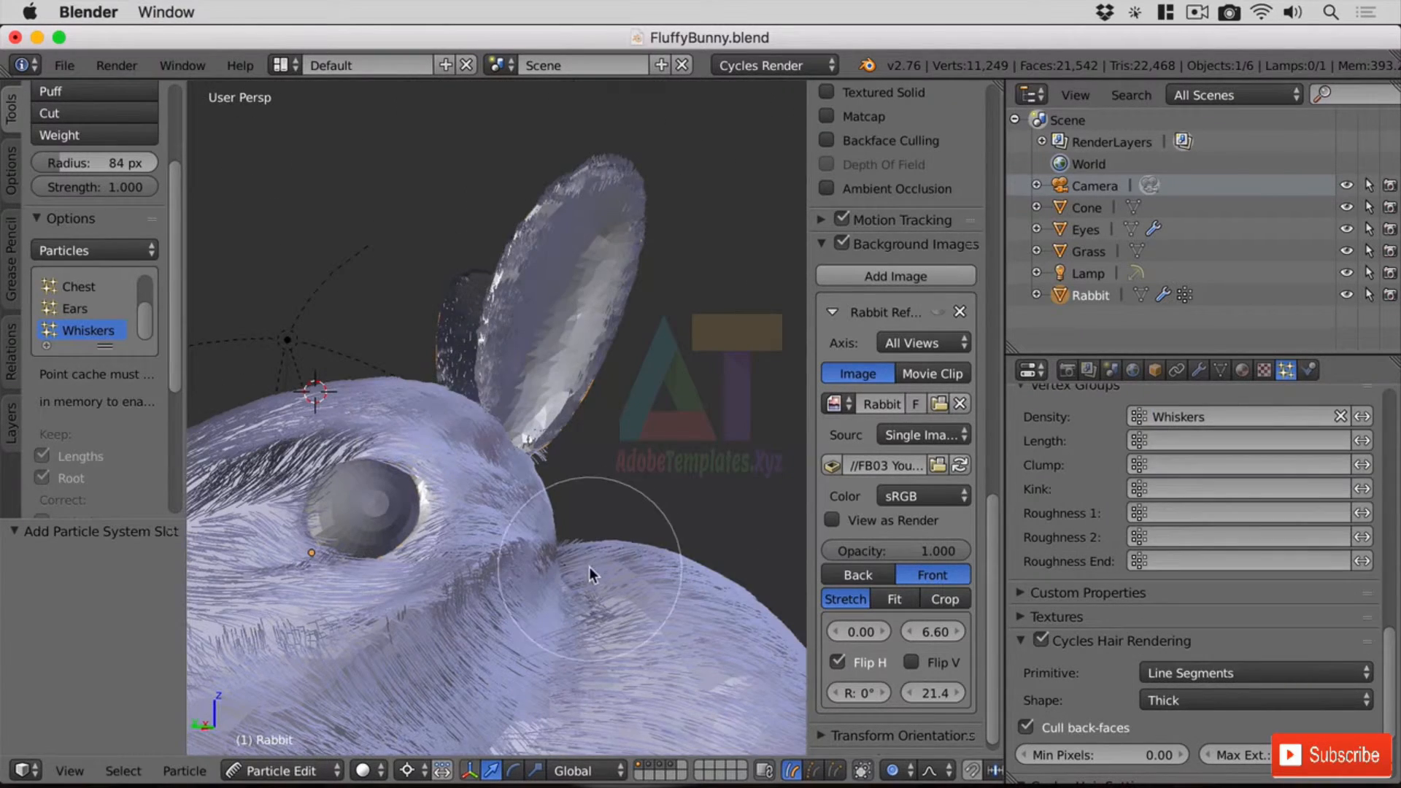
{"action": "scroll", "coordinate": [589, 567], "scroll_direction": "down", "scroll_amount": 6}
{"action": "middle_click_drag", "start_coordinate": [468, 575], "coordinate": [586, 620]}
{"action": "scroll", "coordinate": [557, 616], "scroll_direction": "down", "scroll_amount": 5}
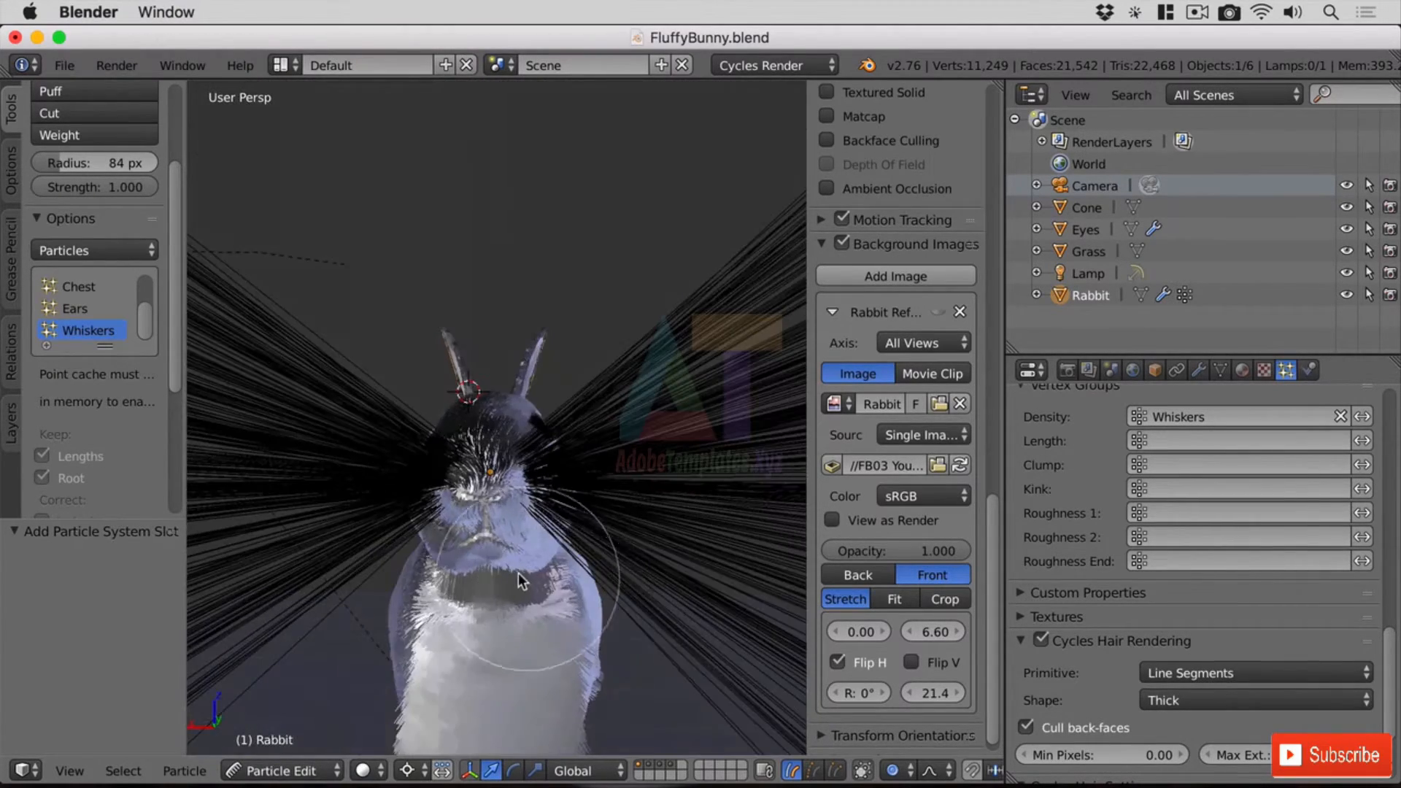
{"action": "scroll", "coordinate": [519, 572], "scroll_direction": "up", "scroll_amount": 4}
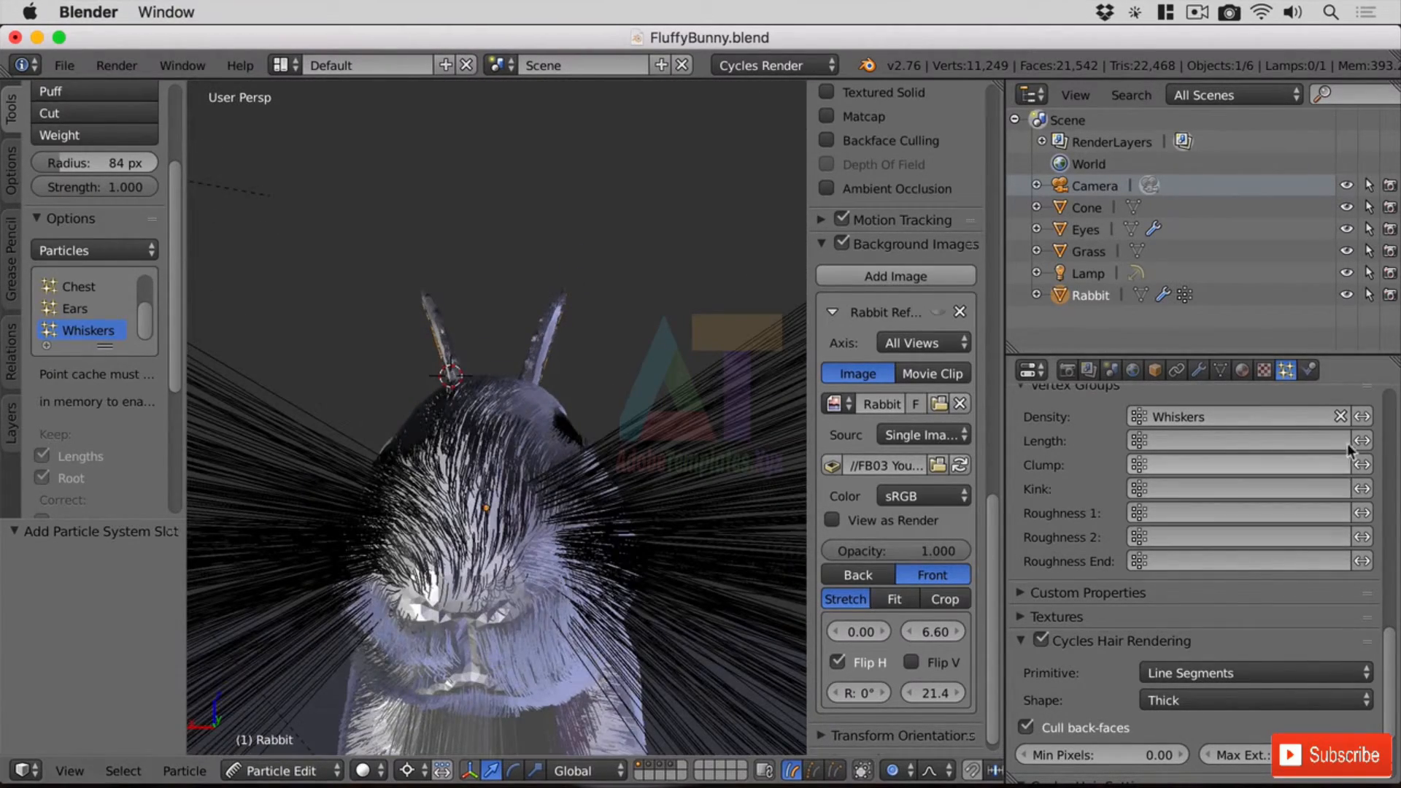
Switch the rabbit to Object Mode and set the Whiskers system's emission number to 16
{"action": "left_click_drag", "start_coordinate": [1394, 659], "coordinate": [1398, 380]}
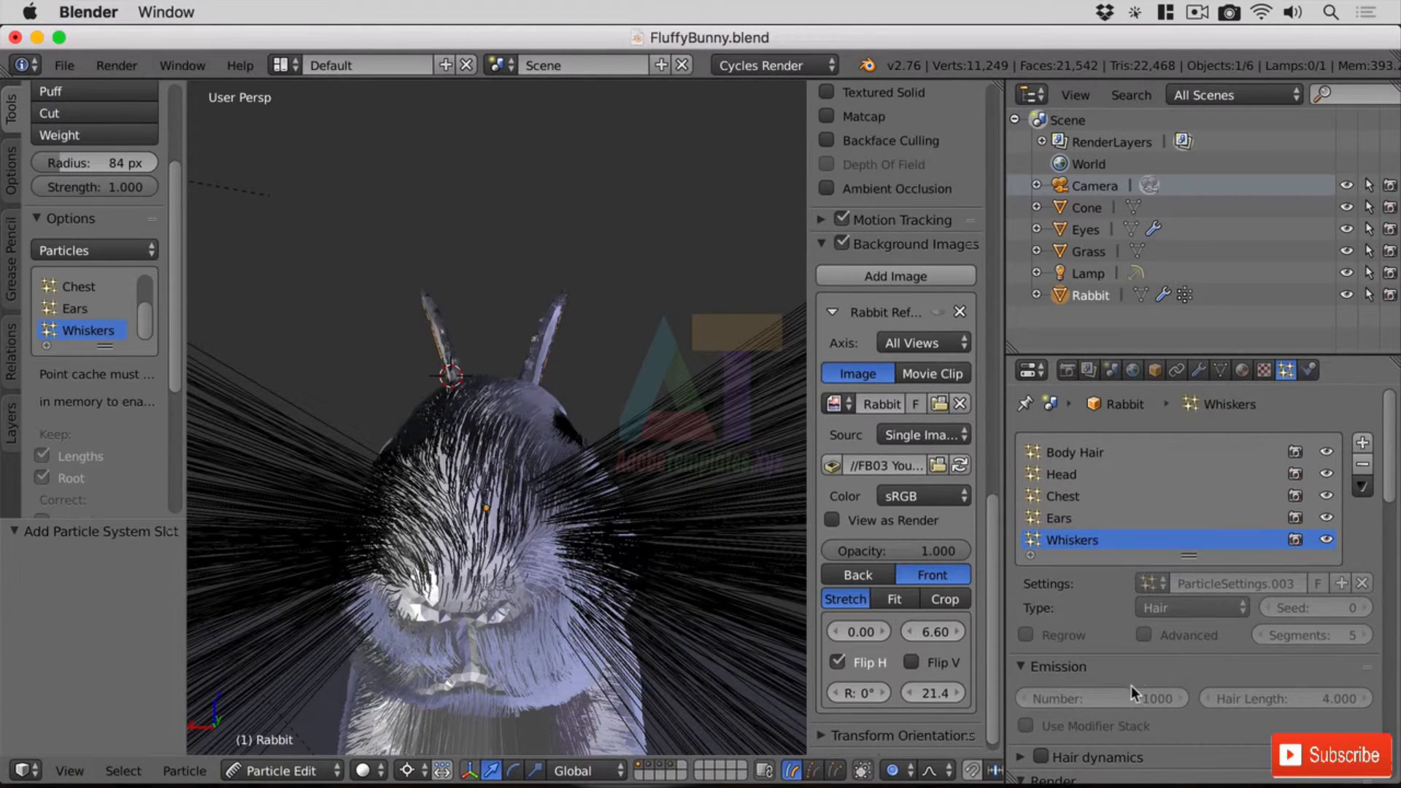
{"action": "scroll", "coordinate": [1143, 704], "scroll_direction": "down", "scroll_amount": 4}
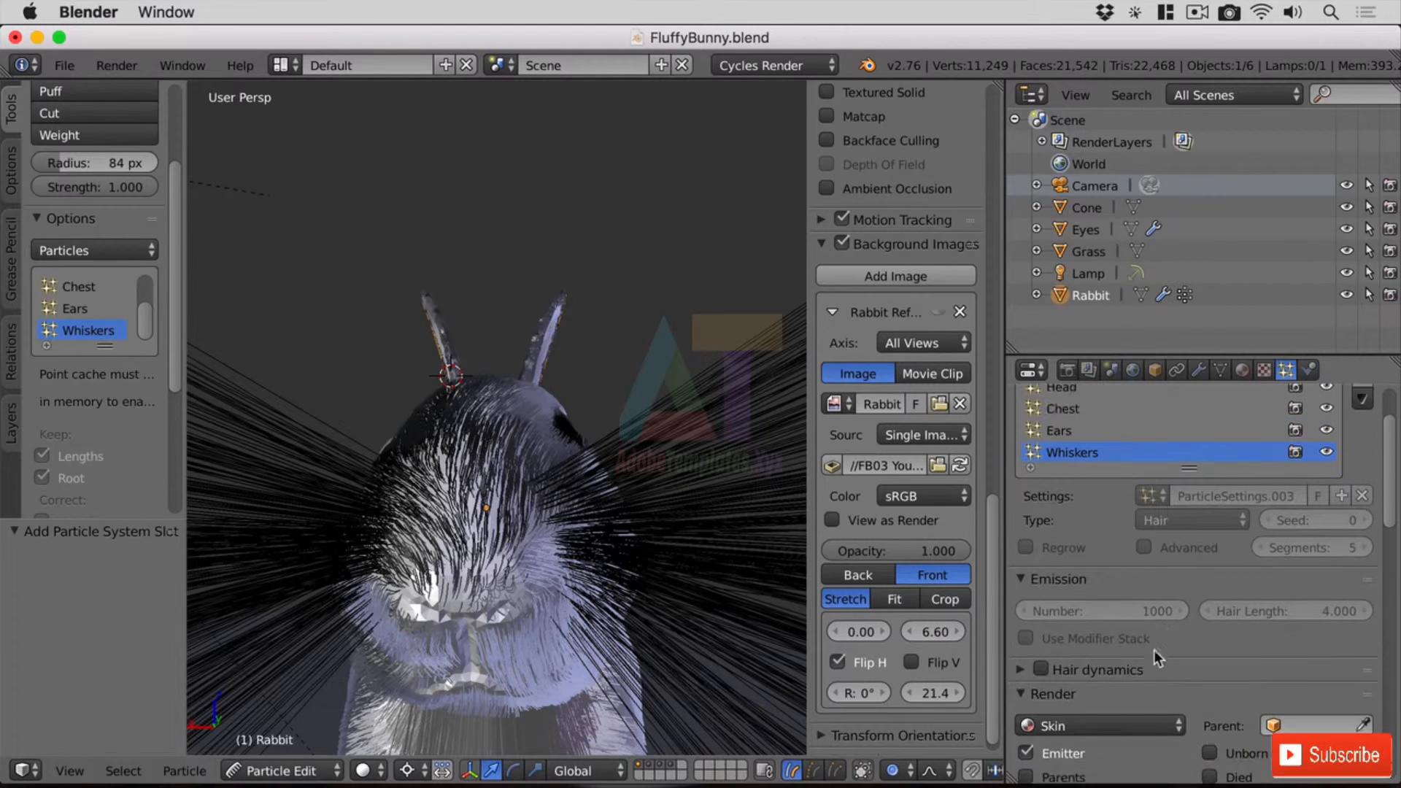
{"action": "left_click", "coordinate": [272, 769]}
{"action": "left_click", "coordinate": [282, 744]}
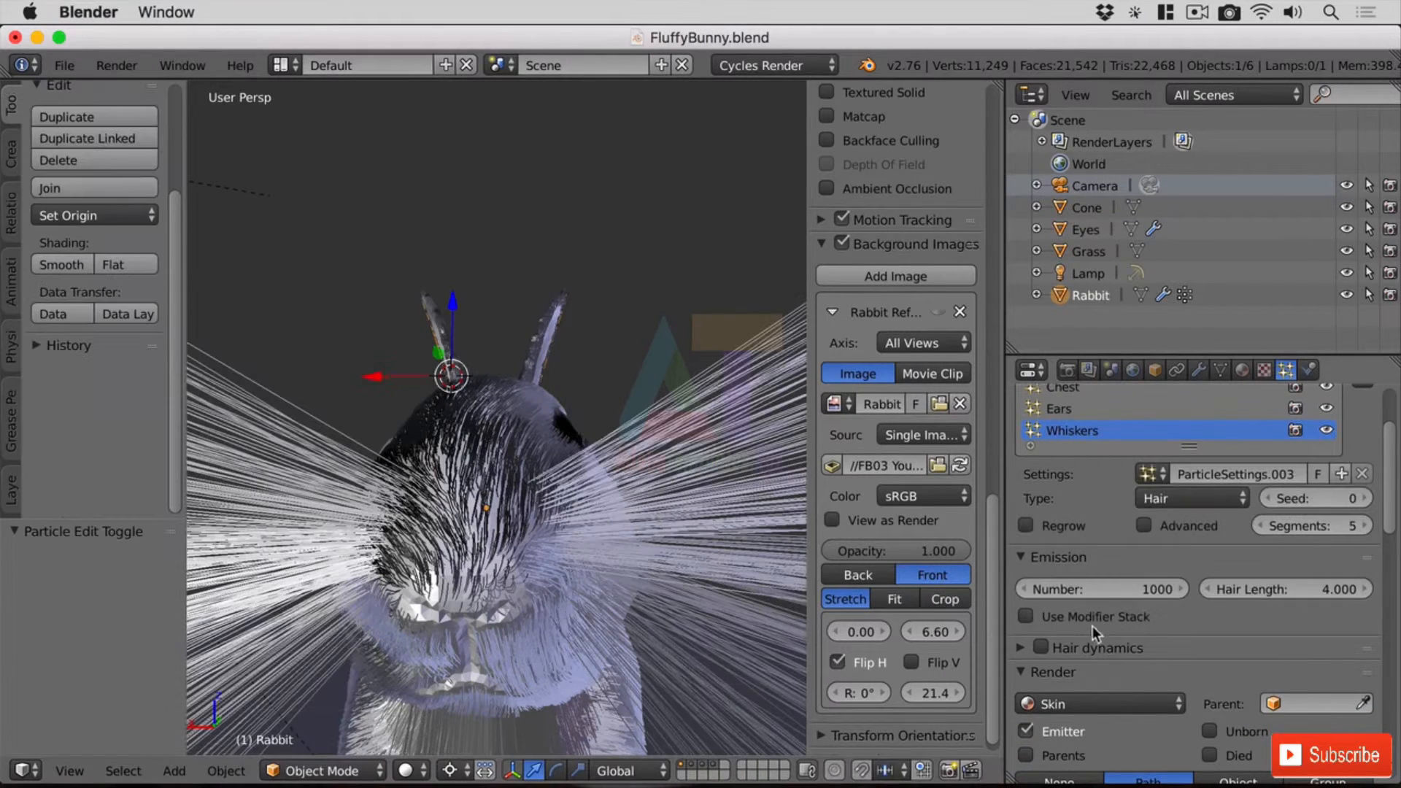
{"action": "left_click", "coordinate": [1160, 588]}
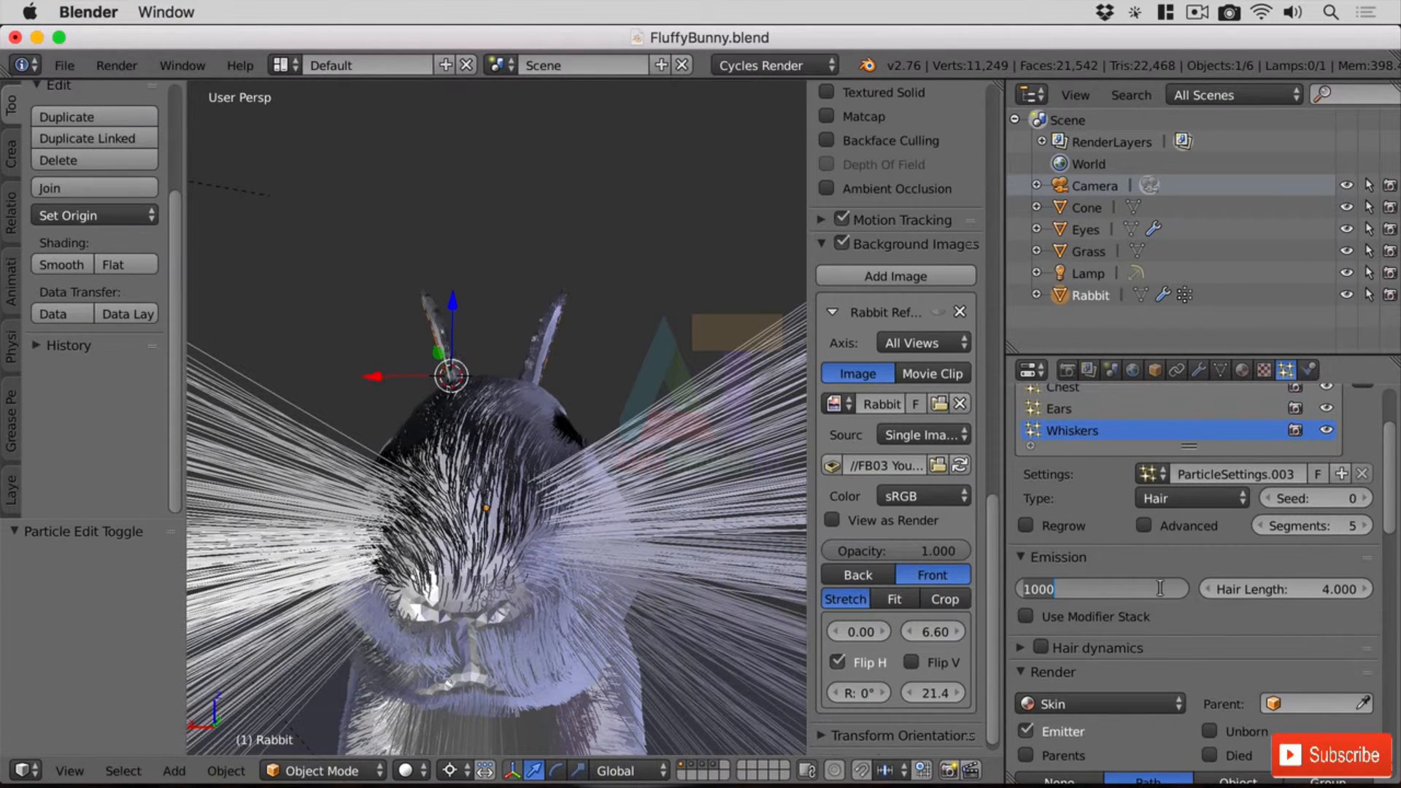
{"action": "type", "text": "16"}
{"action": "key", "text": "Return"}
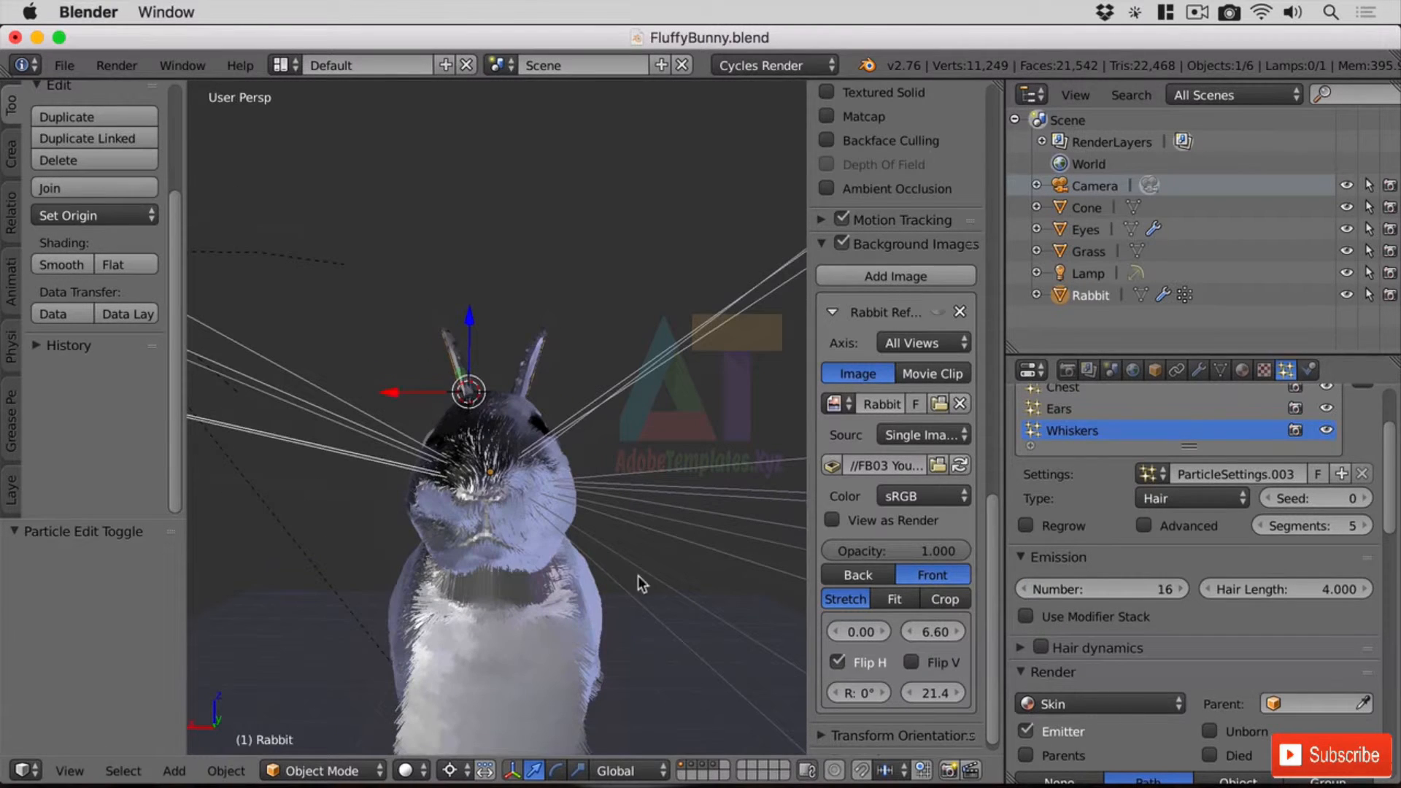
Shorten the whiskers to a hair length of 1.000 and set their emission number to 8
{"action": "left_click", "coordinate": [1332, 590]}
{"action": "type", "text": "1"}
{"action": "key", "text": "Return"}
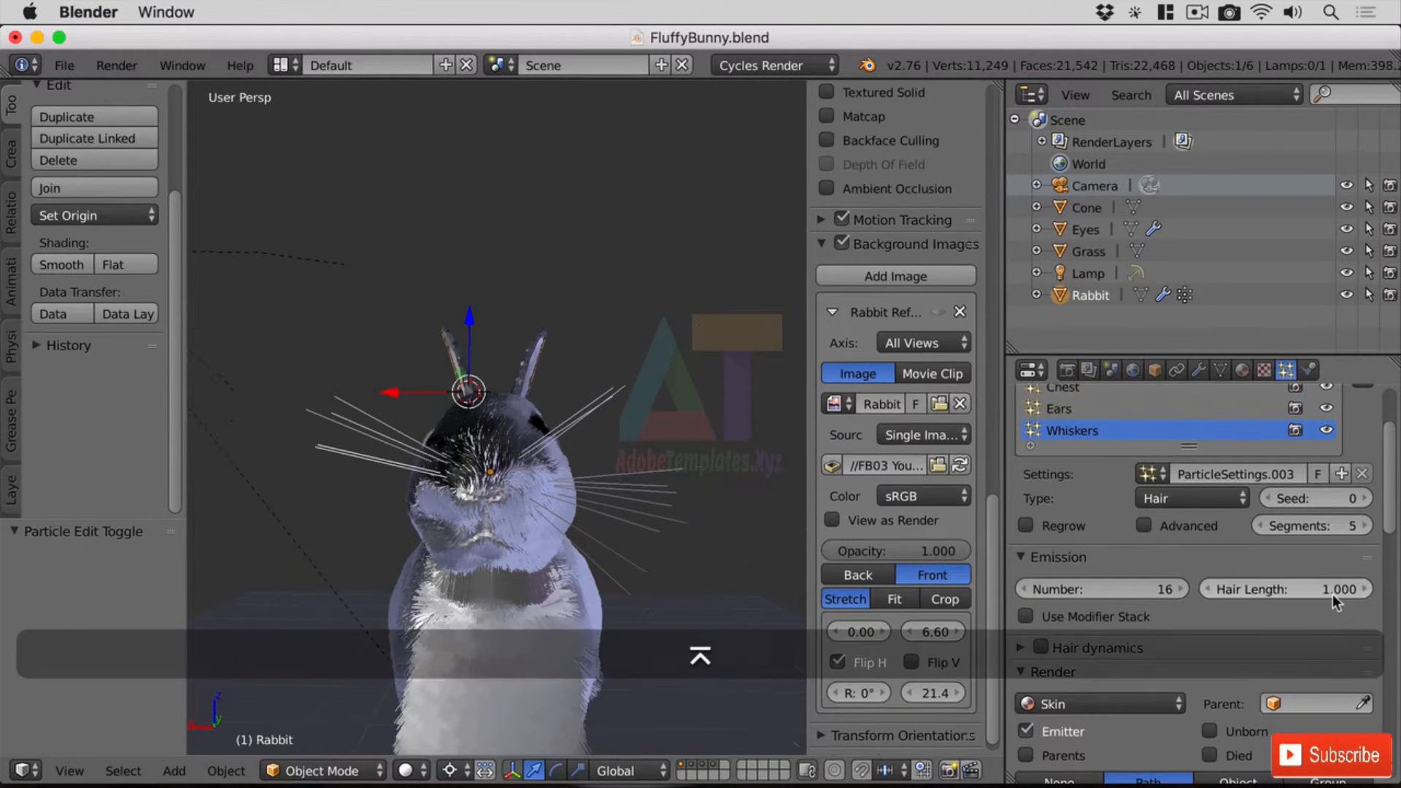
{"action": "left_click", "coordinate": [1162, 588]}
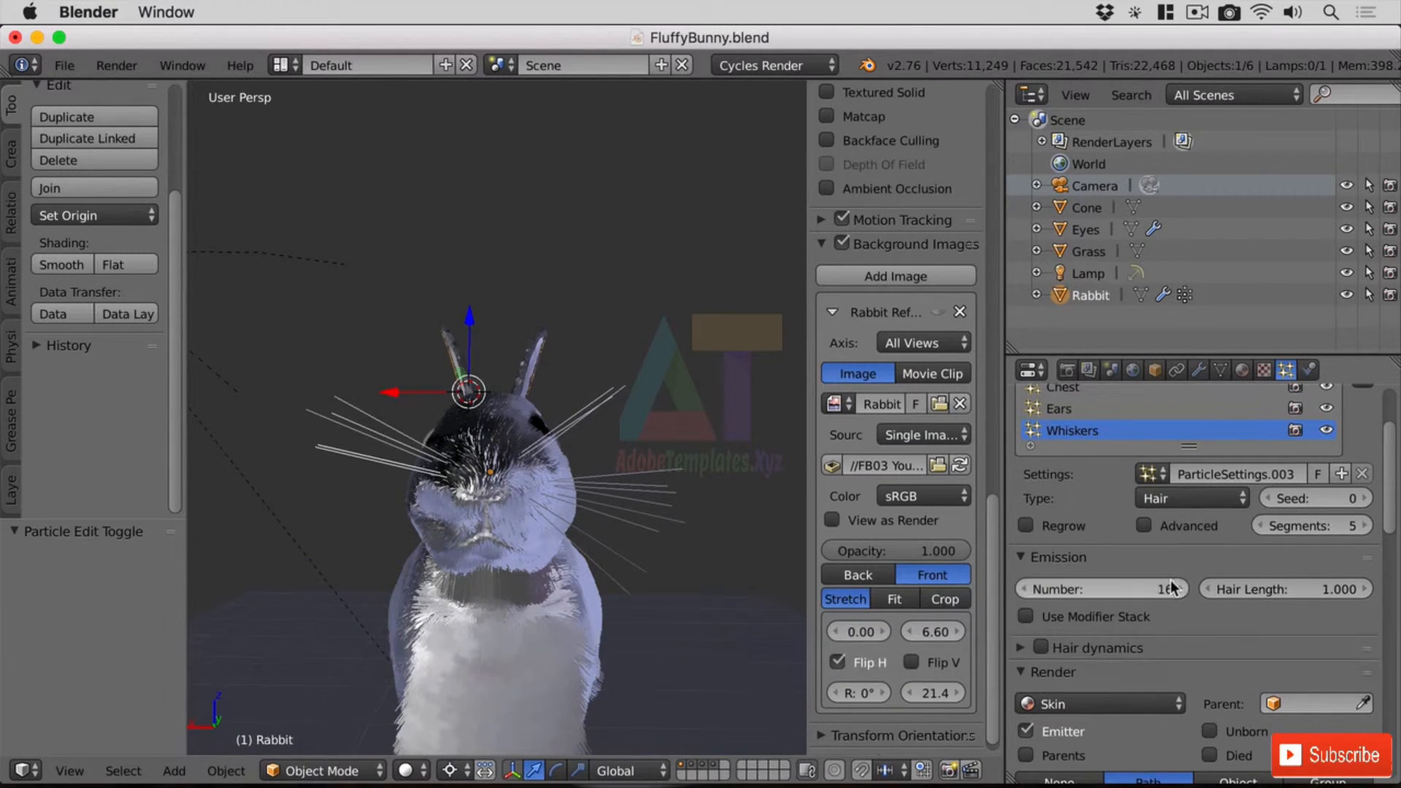
{"action": "type", "text": "8"}
{"action": "key", "text": "Return"}
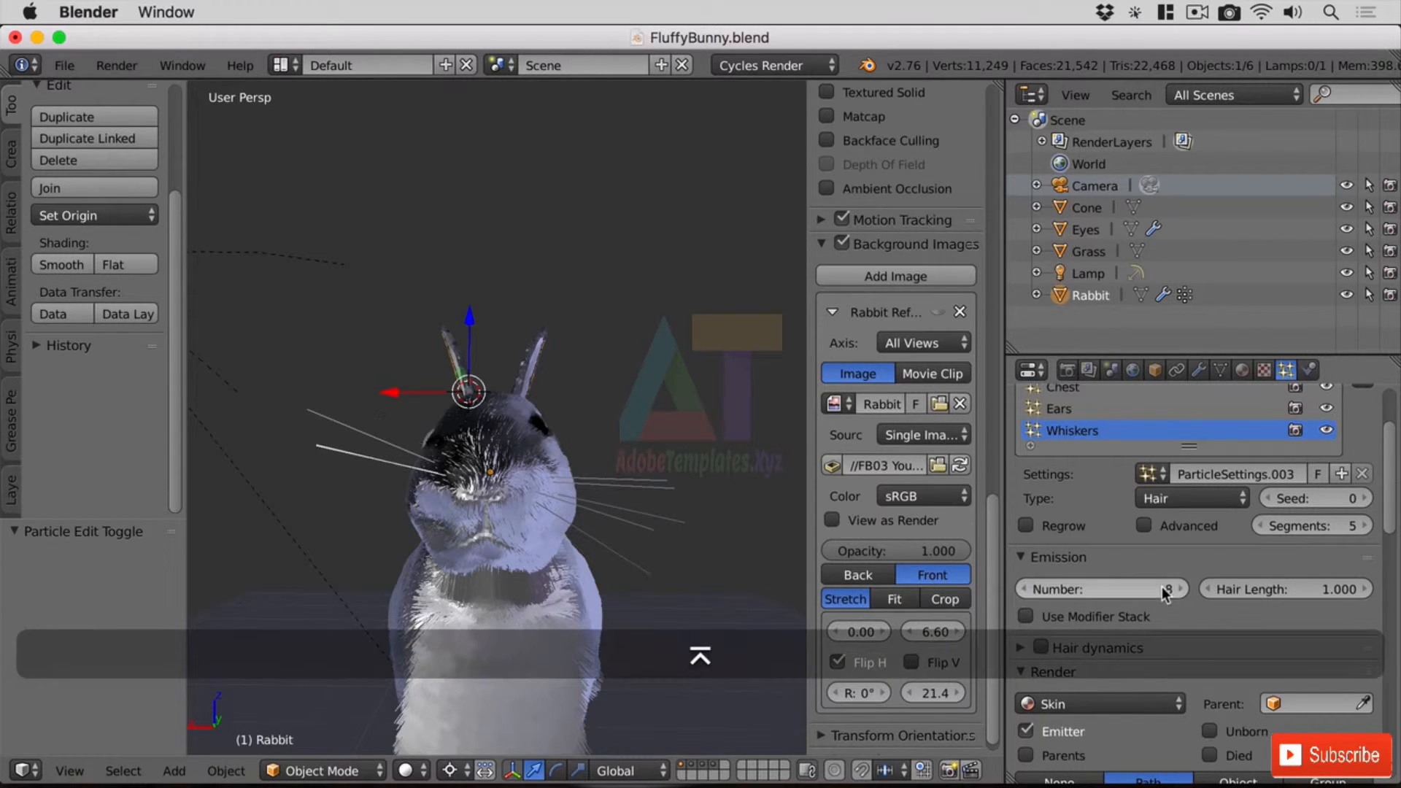
Try different seeds for the whisker distribution, settle on seed 1, and set the emission number to 10
{"action": "left_click", "coordinate": [1364, 502]}
{"action": "left_click", "coordinate": [1364, 502]}
{"action": "left_click", "coordinate": [1364, 503]}
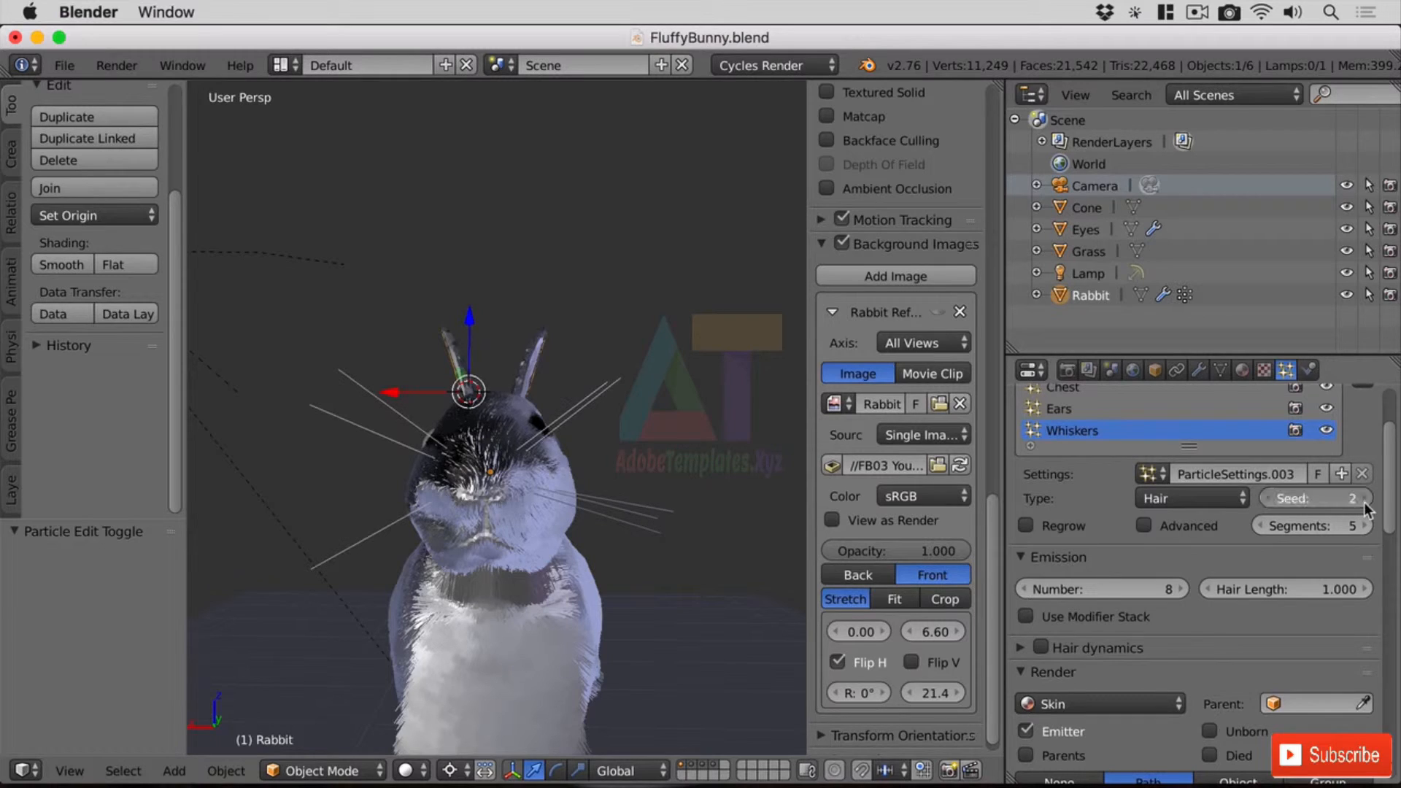
{"action": "left_click", "coordinate": [1270, 501]}
{"action": "left_click", "coordinate": [1270, 502]}
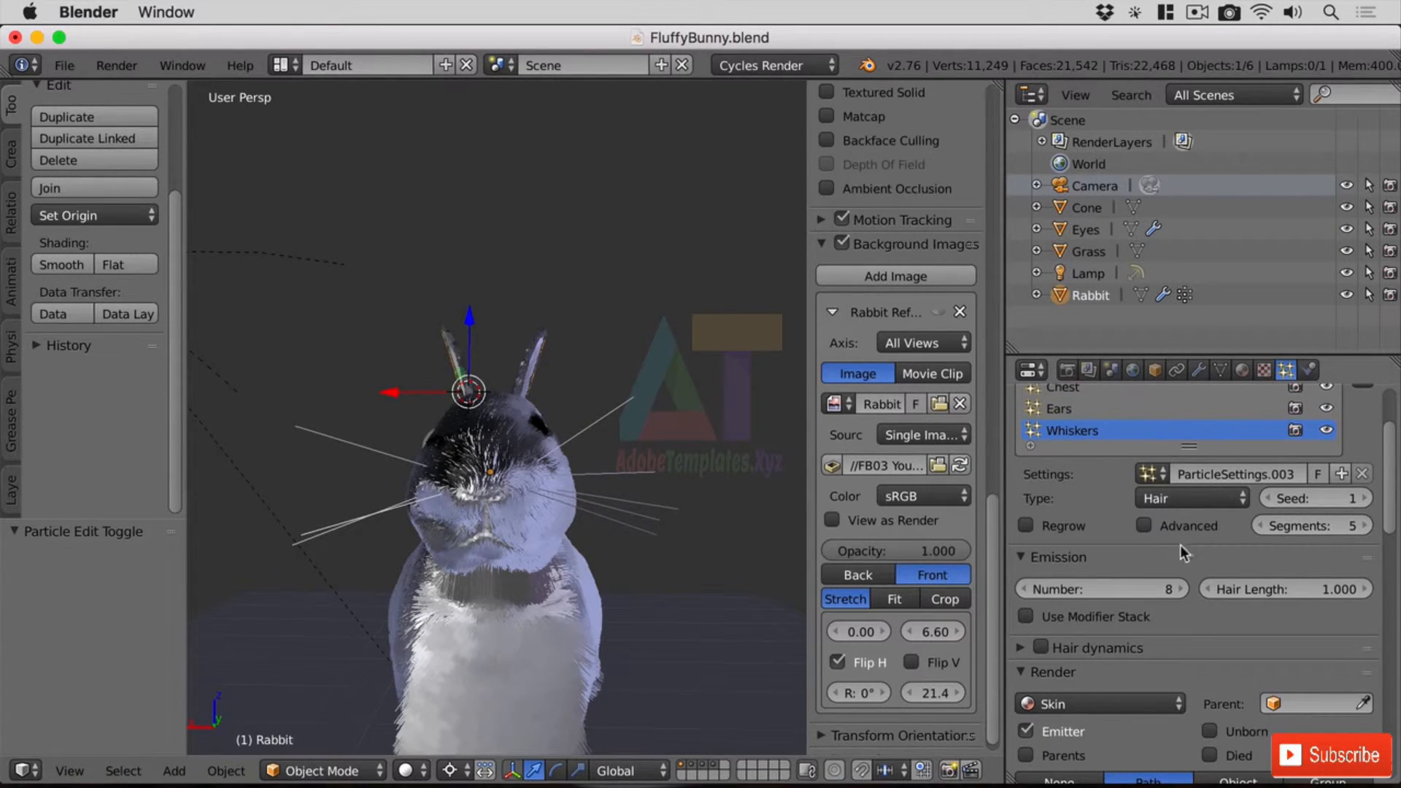
{"action": "left_click", "coordinate": [1184, 590]}
{"action": "left_click", "coordinate": [1184, 590]}
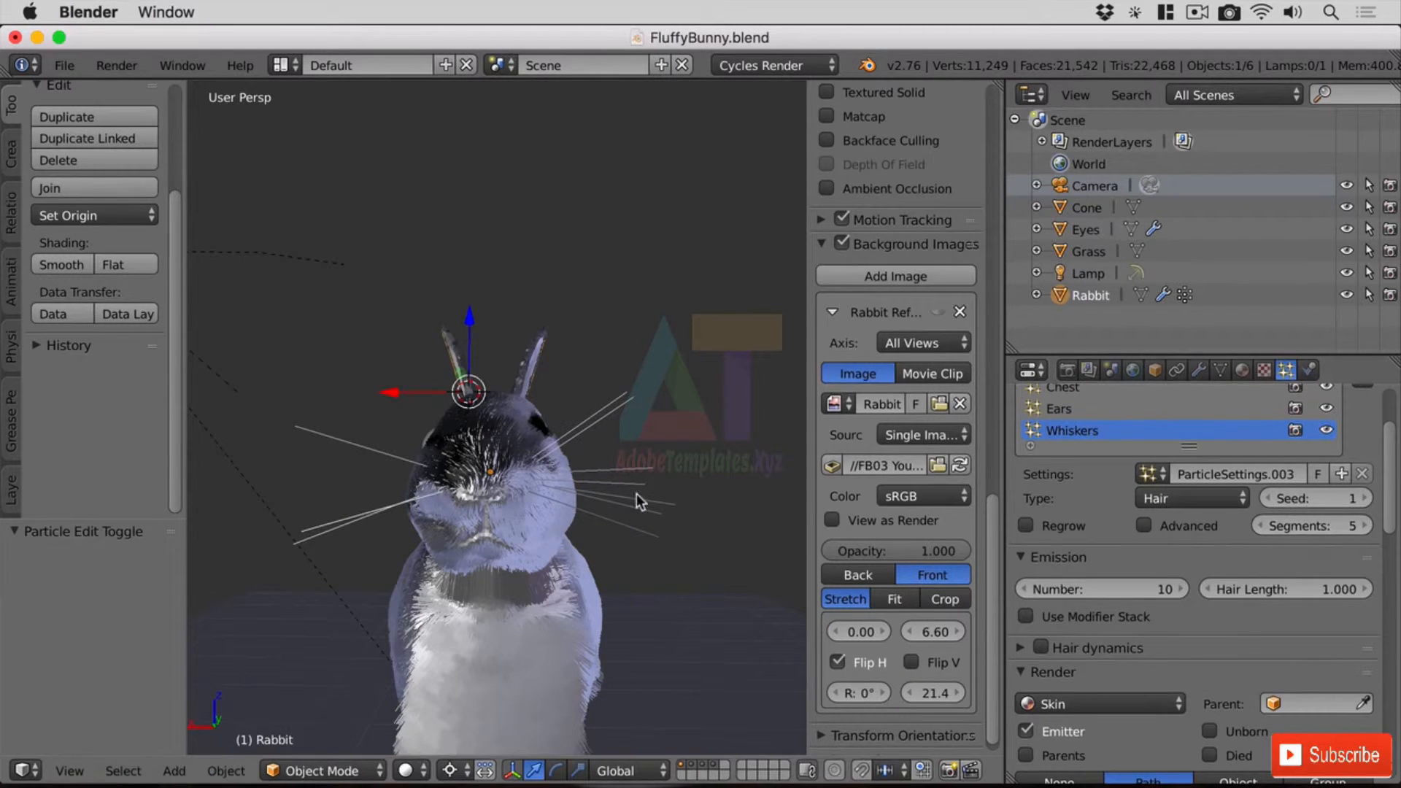
Try combing the whiskers straight outward in Particle Edit mode with a 56 px brush, and discard the edits with Free Edit
{"action": "middle_click_drag", "start_coordinate": [682, 454], "coordinate": [519, 562]}
{"action": "middle_click_drag", "start_coordinate": [651, 607], "coordinate": [718, 458]}
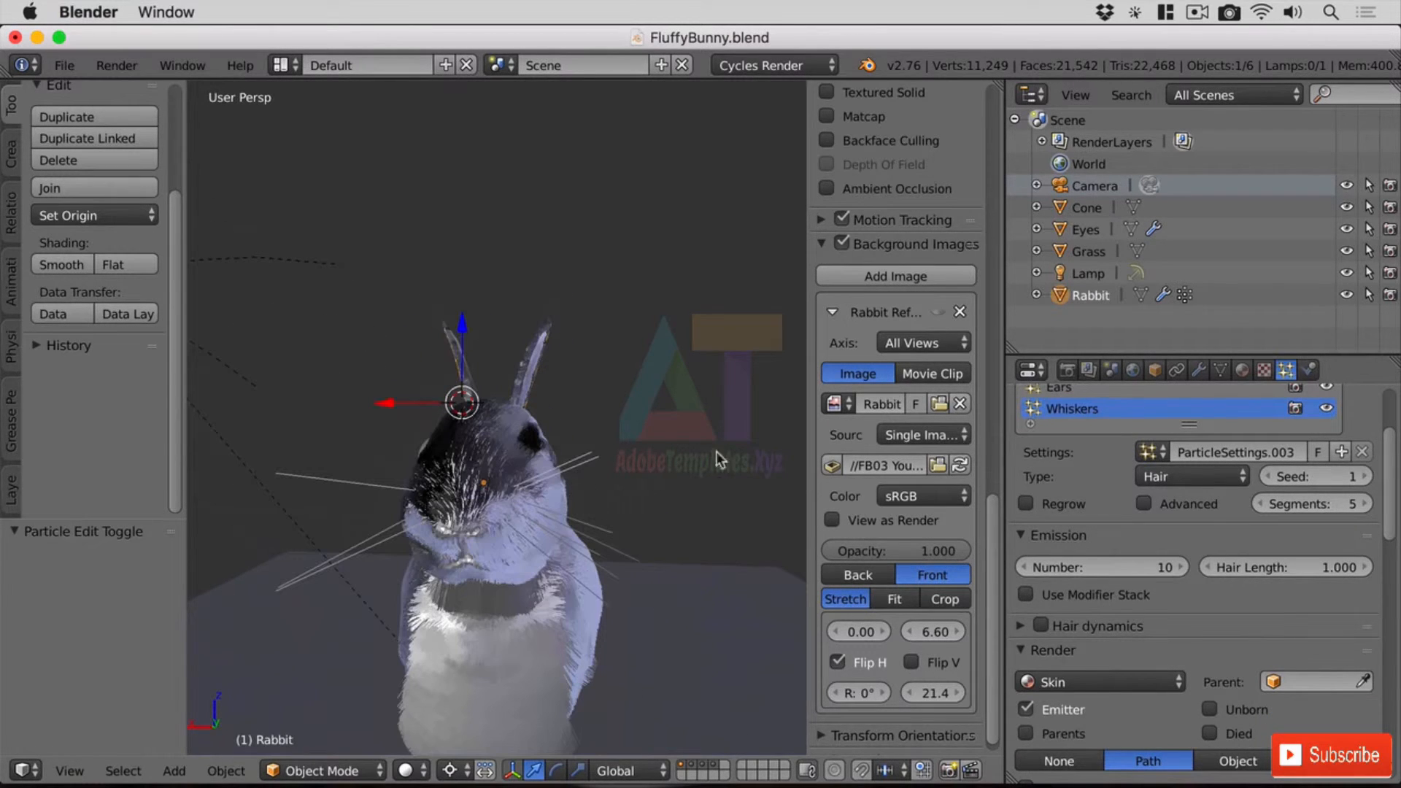
{"action": "middle_click_drag", "start_coordinate": [668, 533], "coordinate": [625, 564]}
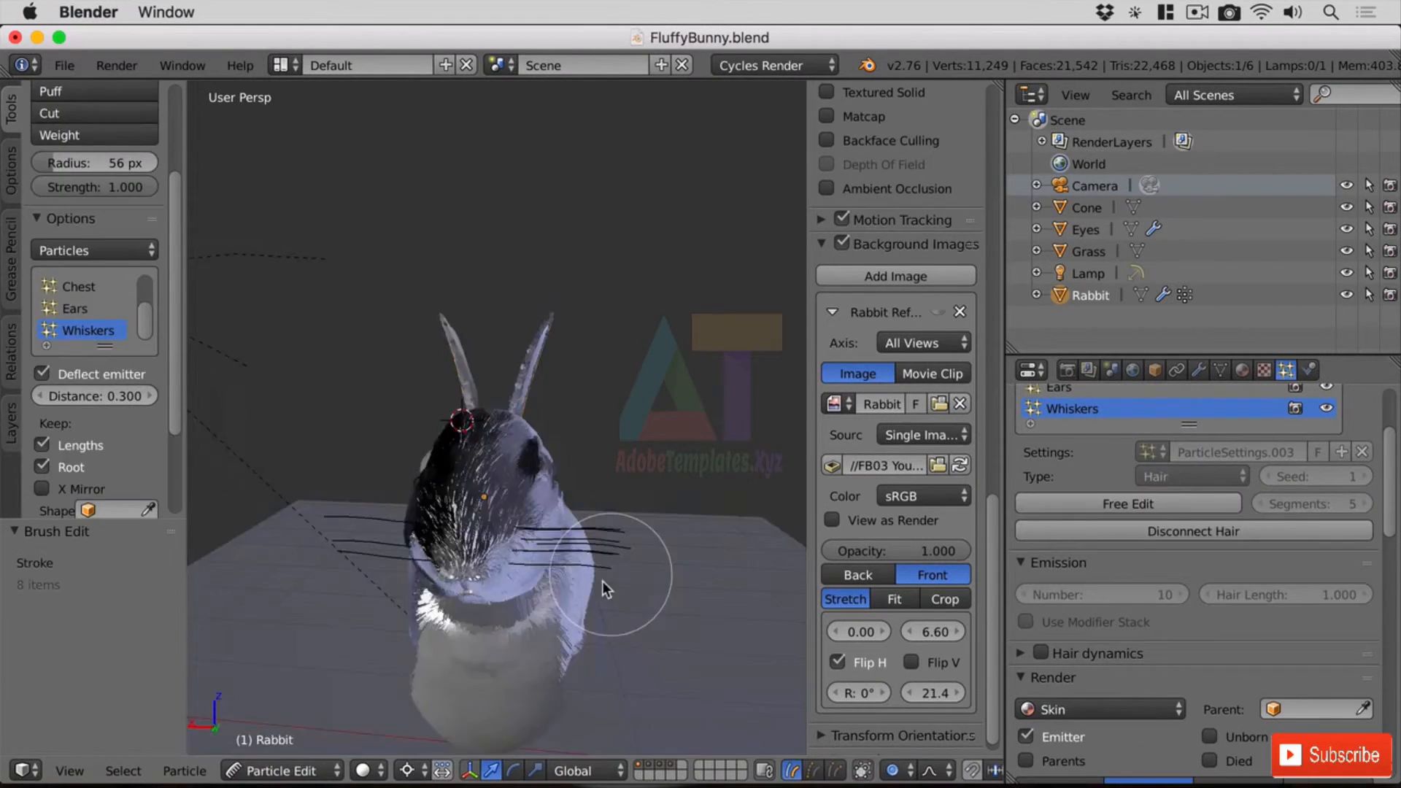
{"action": "middle_click_drag", "start_coordinate": [603, 581], "coordinate": [690, 595]}
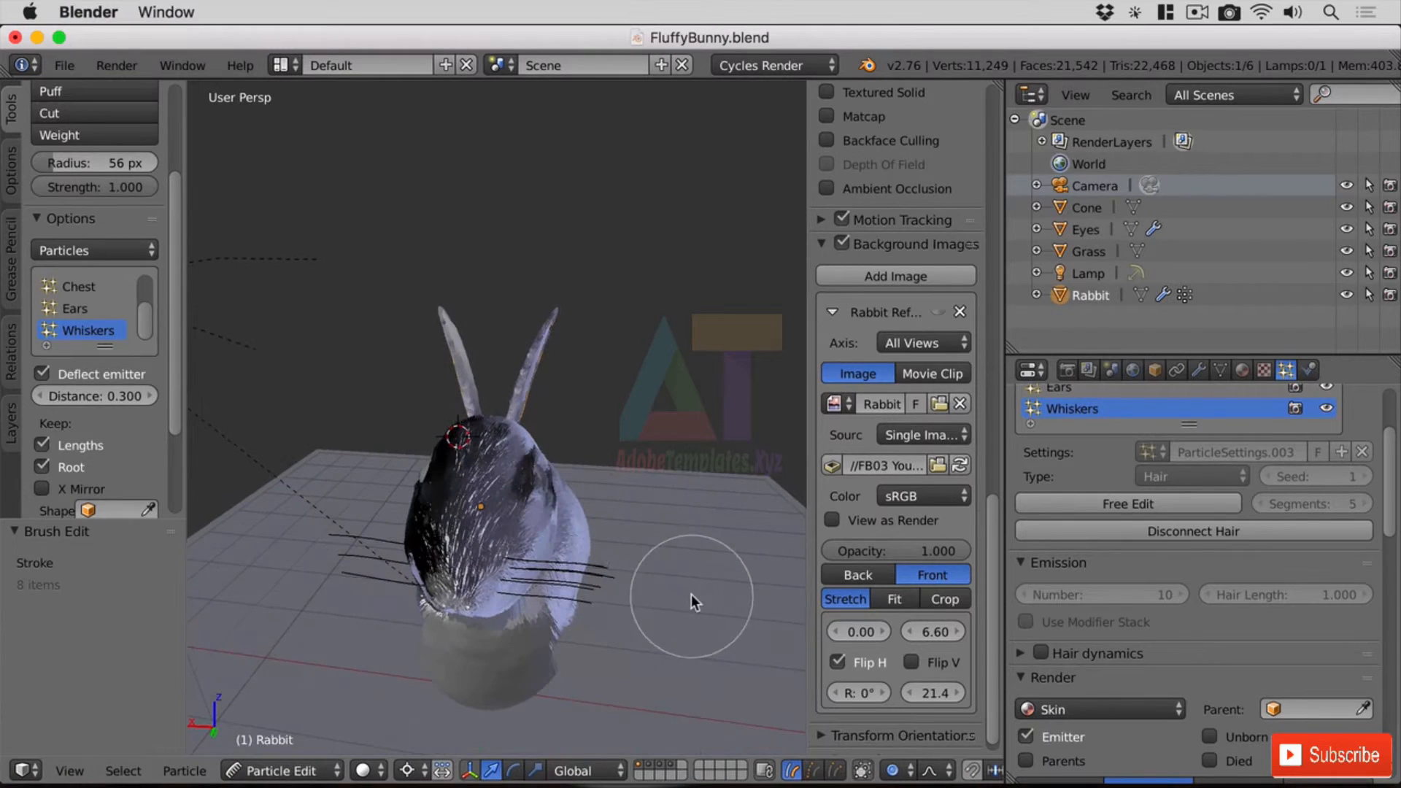
{"action": "left_click", "coordinate": [1200, 509]}
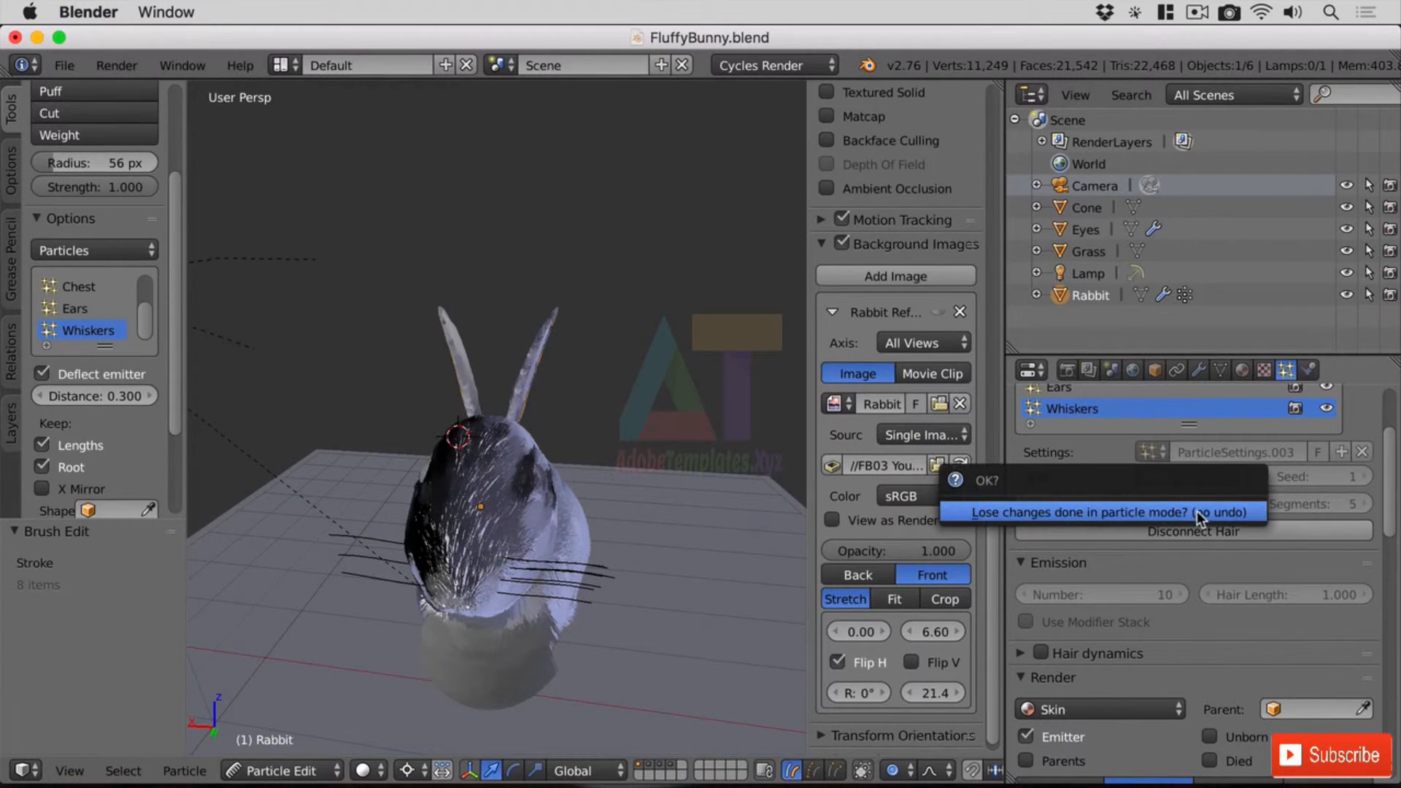
{"action": "left_click", "coordinate": [1197, 511]}
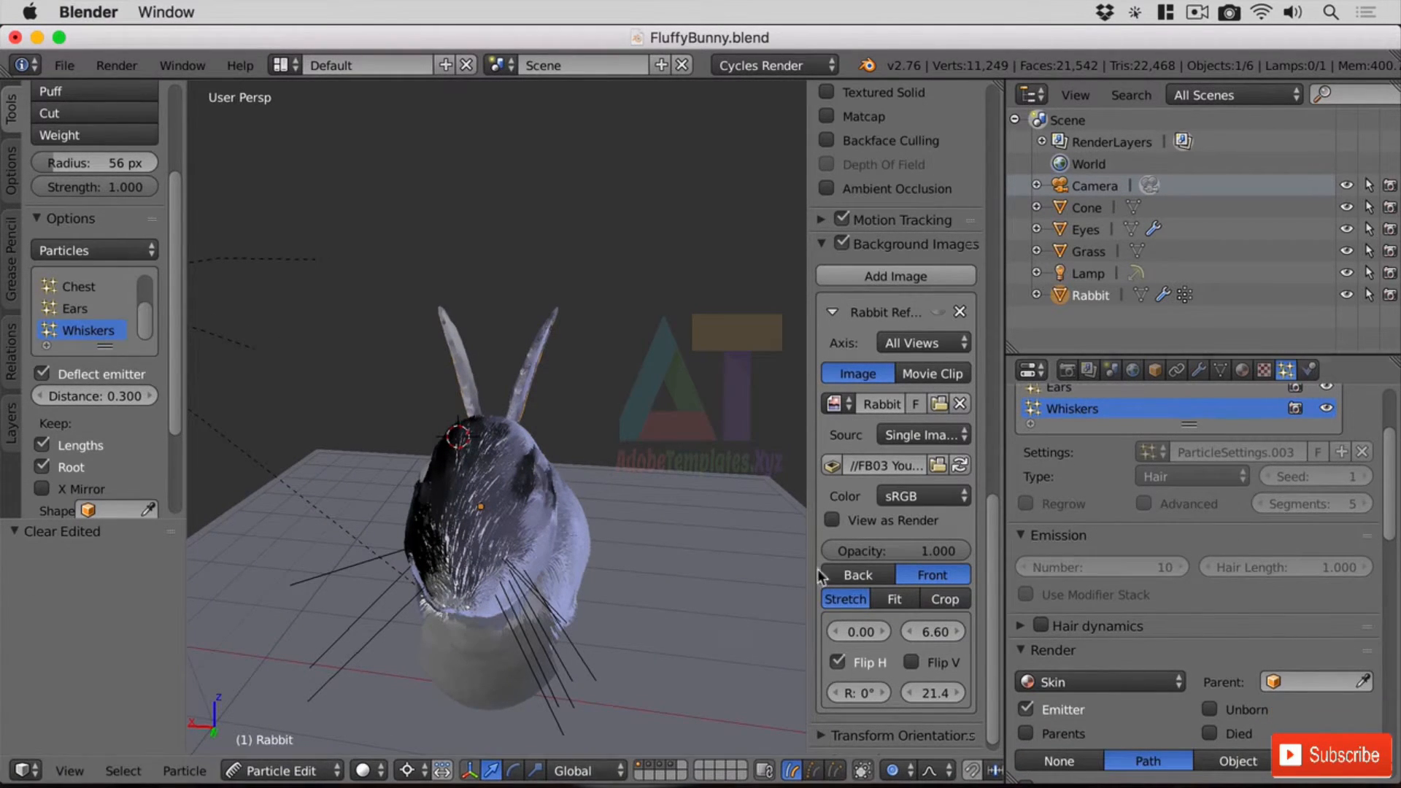
Switch the rabbit to Object Mode and set the Whiskers system's emission number to 8
{"action": "mouse_move", "coordinate": [628, 533]}
{"action": "middle_mouse_down"}
{"action": "mouse_move", "coordinate": [642, 547]}
{"action": "mouse_move", "coordinate": [641, 515]}
{"action": "middle_mouse_up"}
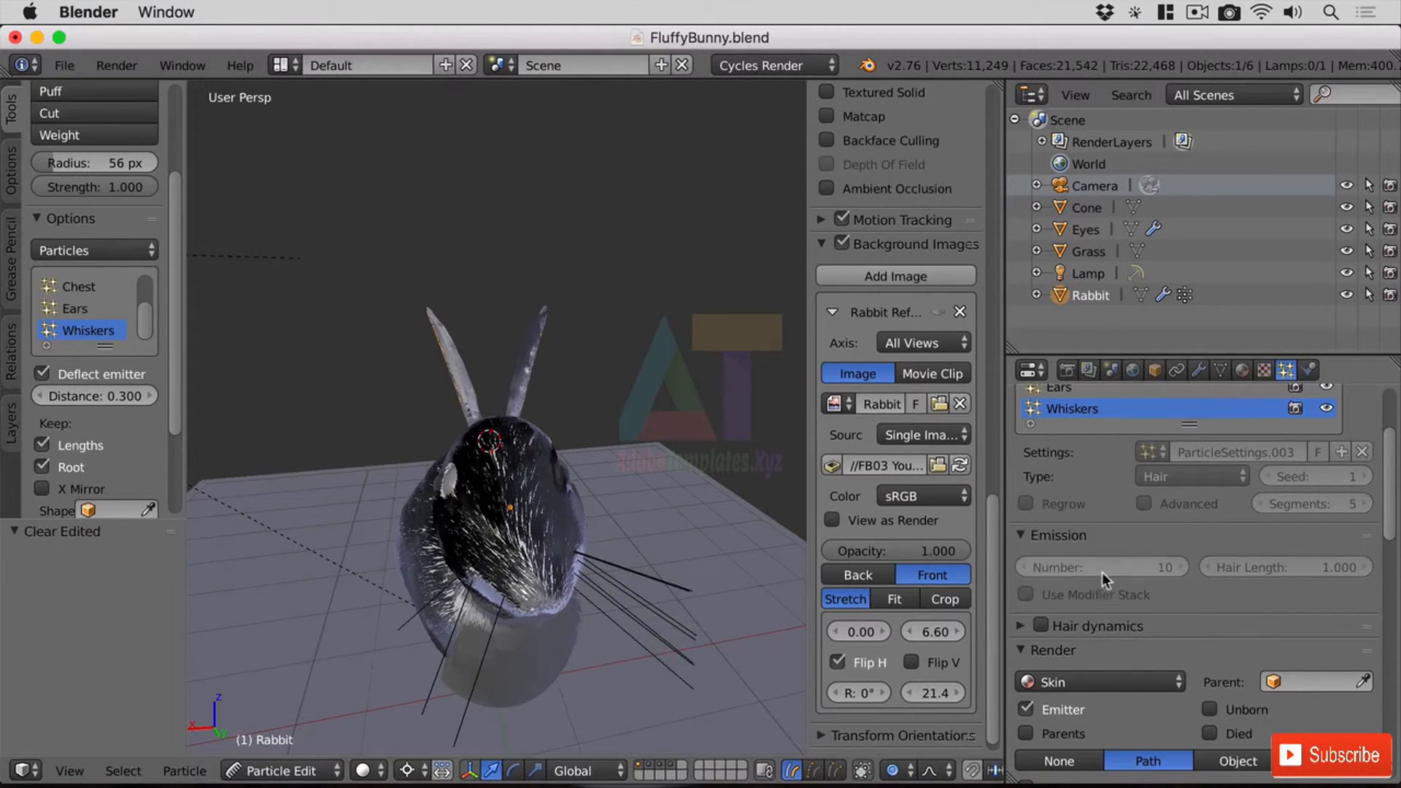
{"action": "left_click", "coordinate": [323, 768]}
{"action": "left_click", "coordinate": [320, 743]}
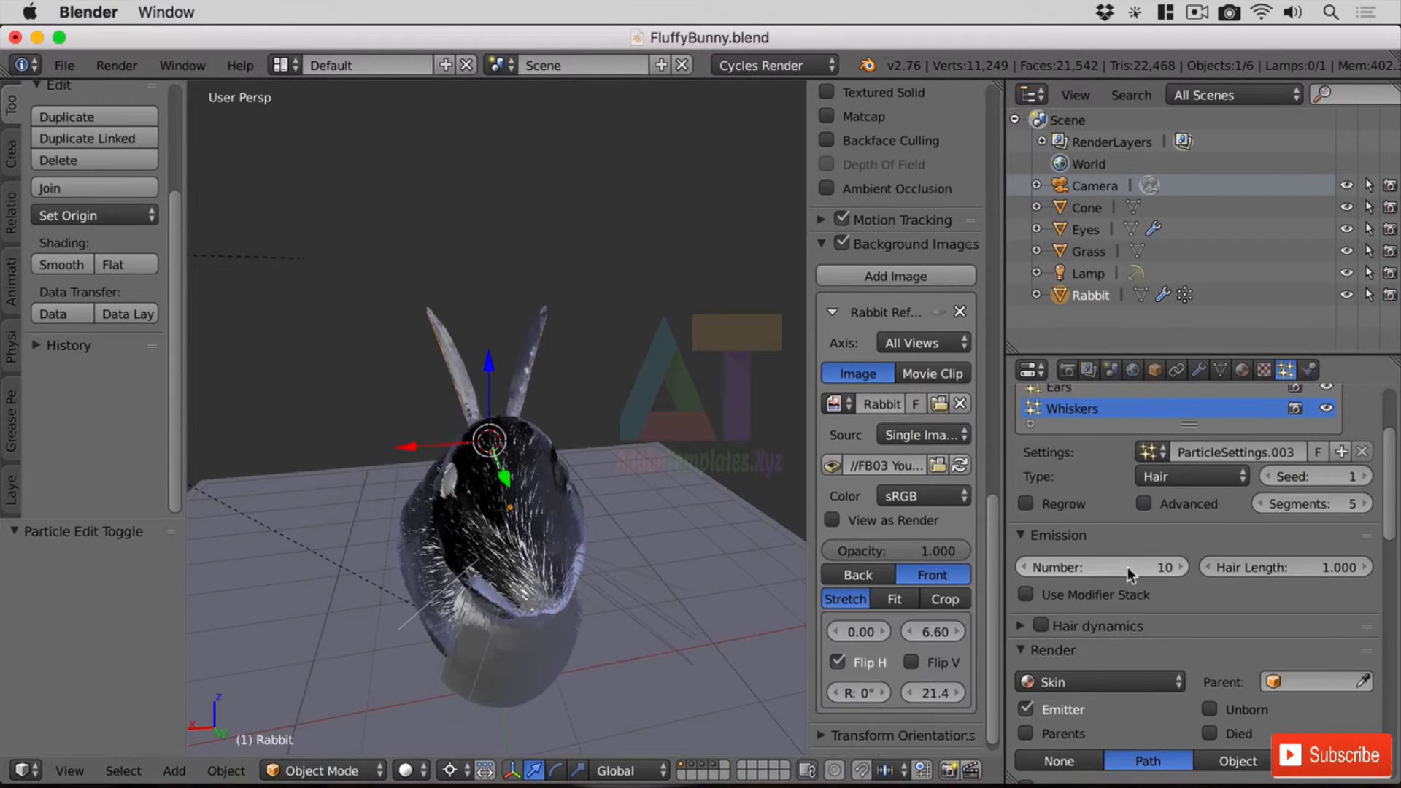
{"action": "left_click", "coordinate": [1177, 569]}
{"action": "left_click", "coordinate": [1024, 569]}
{"action": "left_click", "coordinate": [1024, 569]}
{"action": "left_click", "coordinate": [1024, 569]}
{"action": "middle_click_drag", "start_coordinate": [703, 651], "coordinate": [714, 647]}
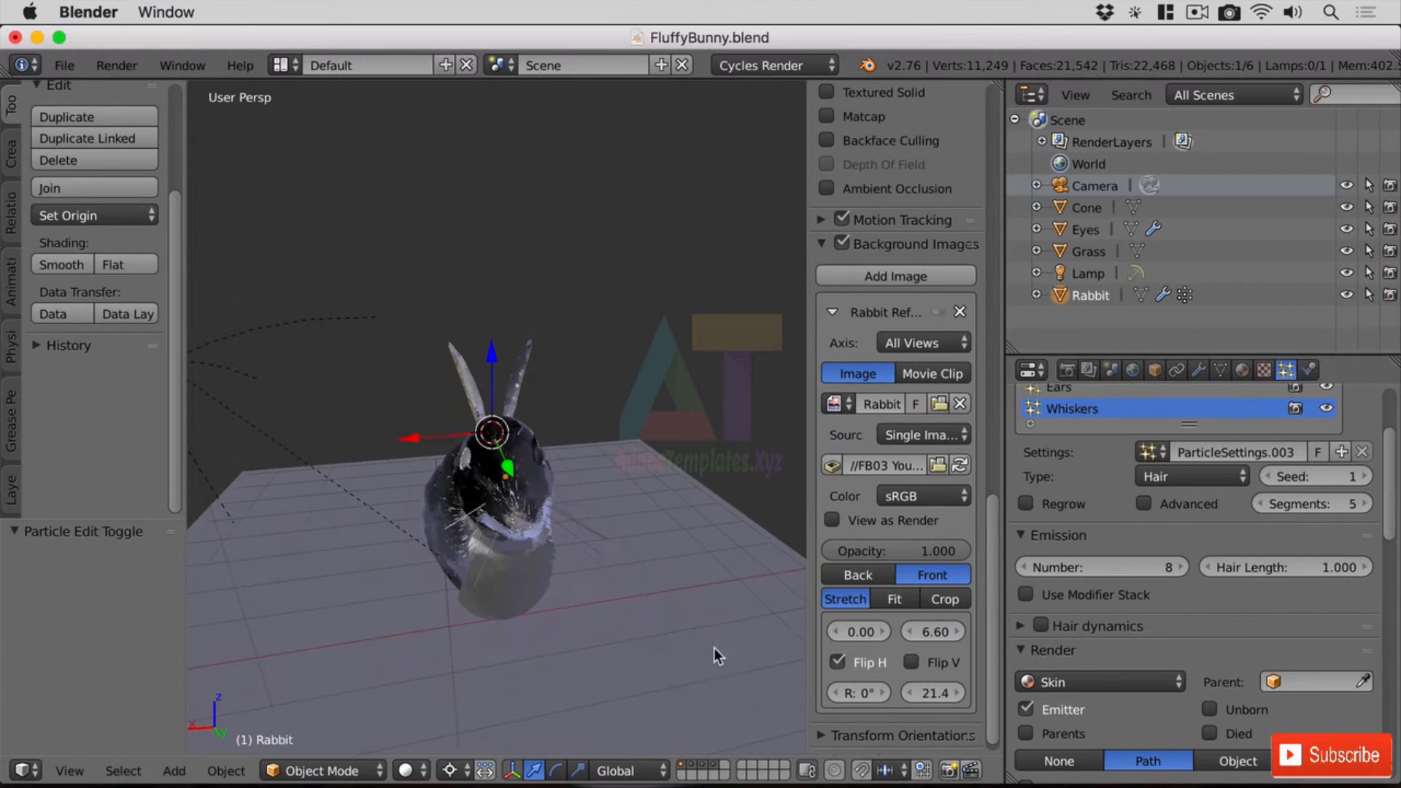
{"action": "scroll", "coordinate": [716, 646], "scroll_direction": "up", "scroll_amount": 2}
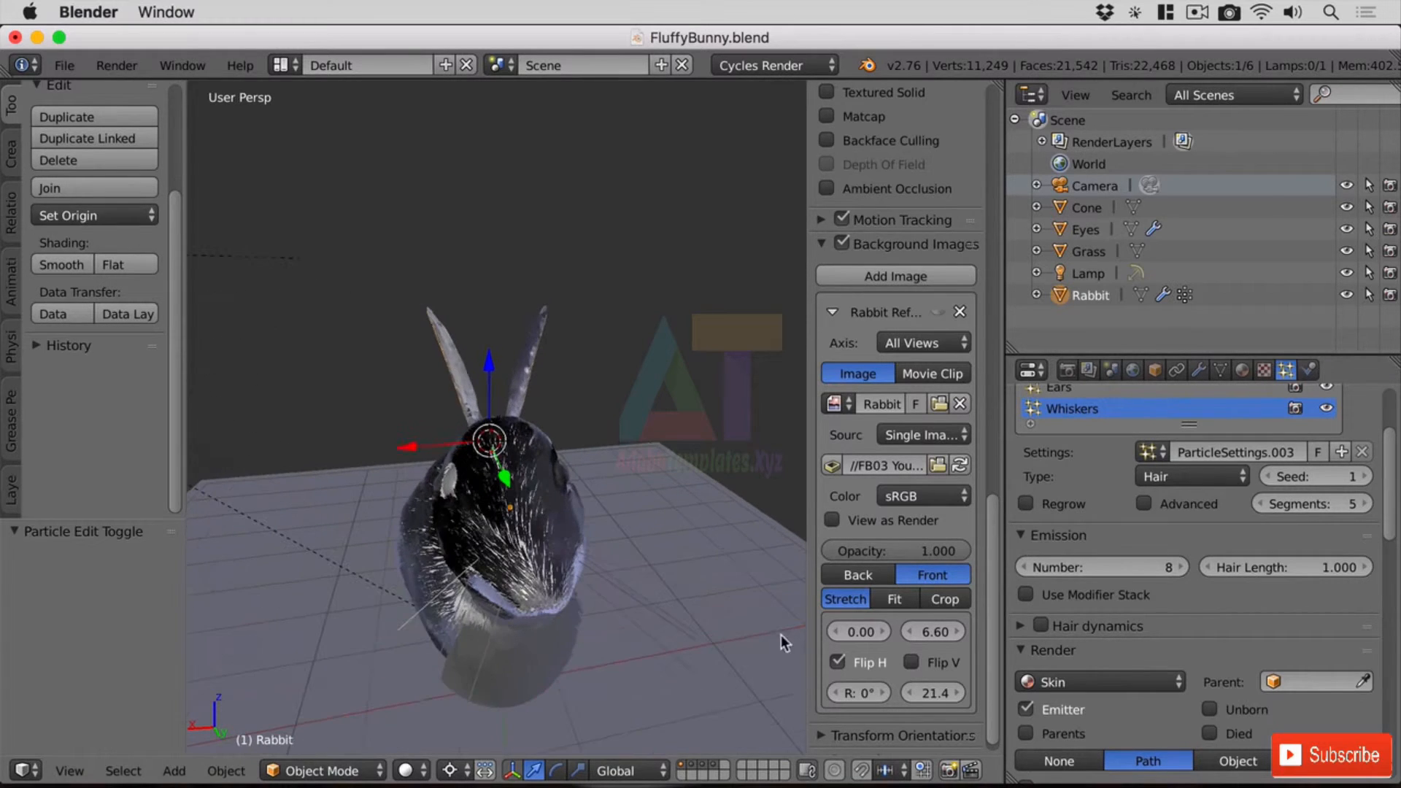
Try seeds 2 through 7 for the whisker distribution and settle on seed 6
{"action": "left_click", "coordinate": [1363, 478]}
{"action": "middle_click_drag", "start_coordinate": [733, 615], "coordinate": [724, 573]}
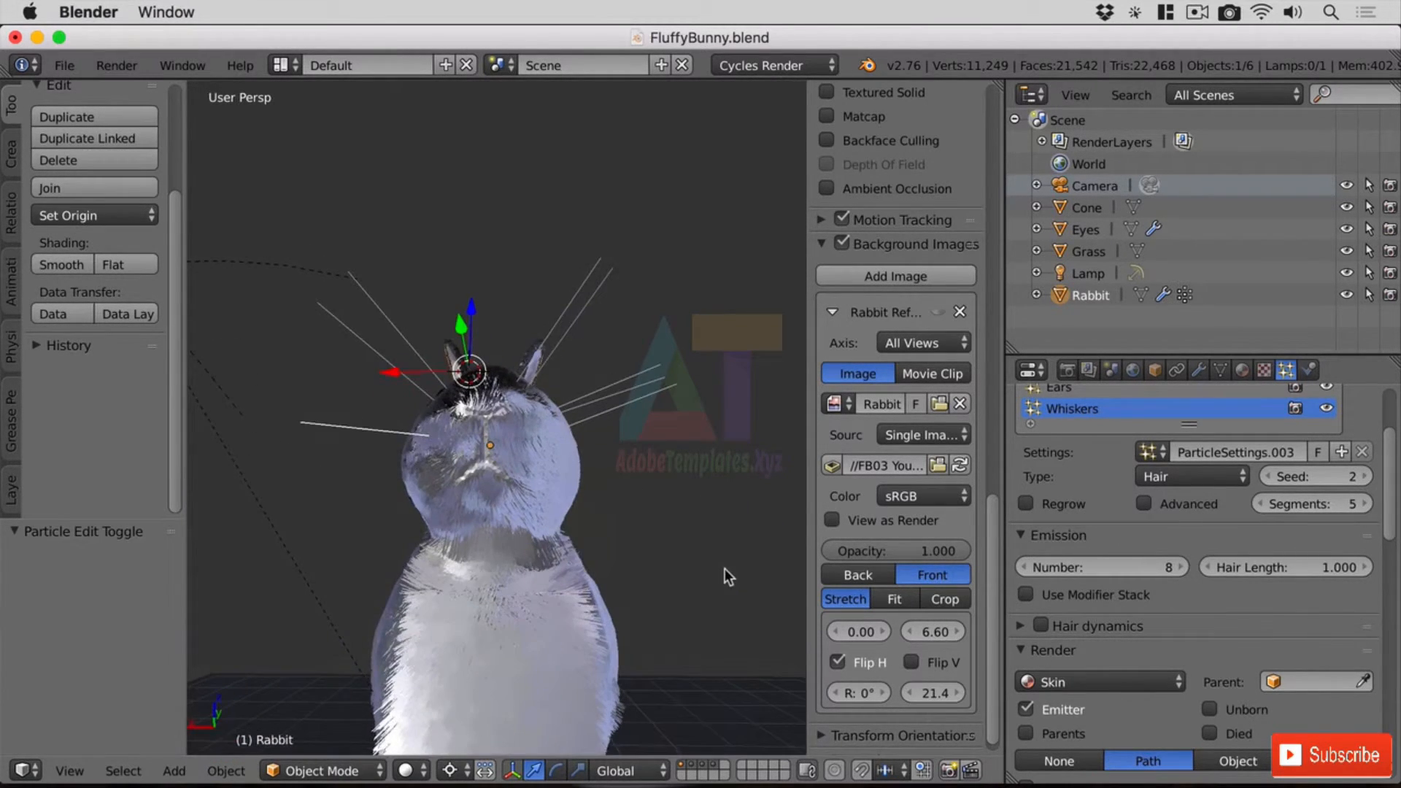
{"action": "left_click", "coordinate": [1364, 479]}
{"action": "left_click", "coordinate": [1364, 478]}
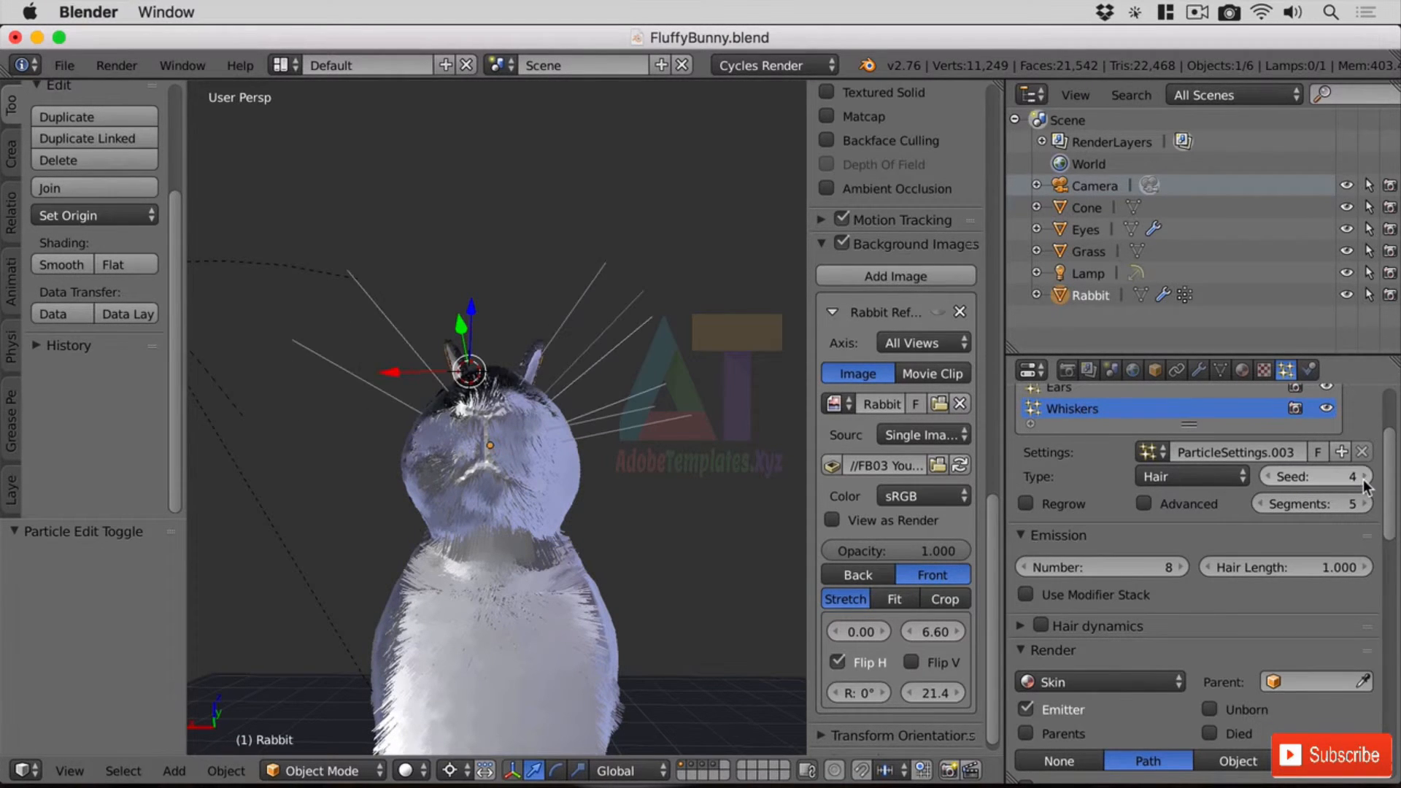
{"action": "left_click", "coordinate": [1364, 479]}
{"action": "left_click", "coordinate": [1363, 478]}
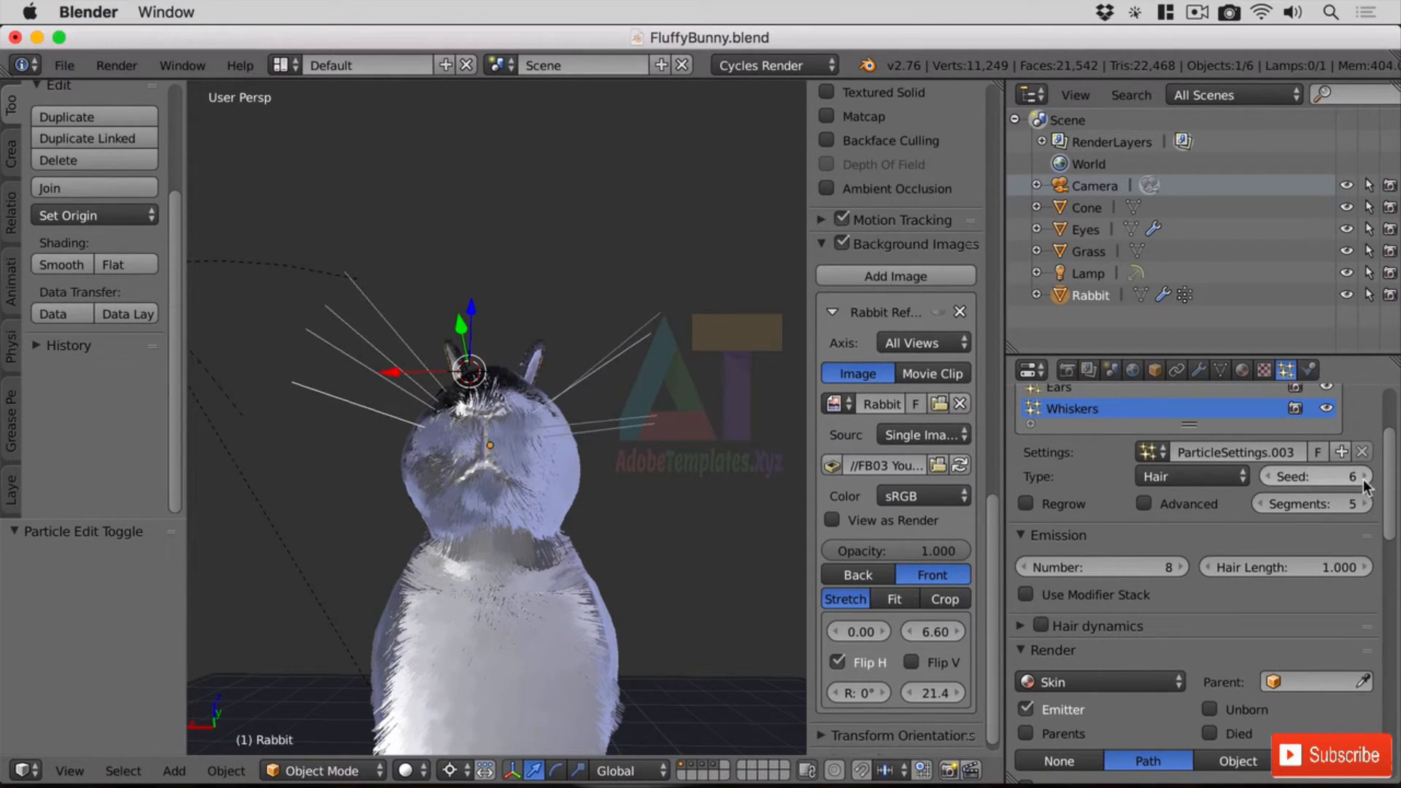
{"action": "left_click", "coordinate": [1363, 478]}
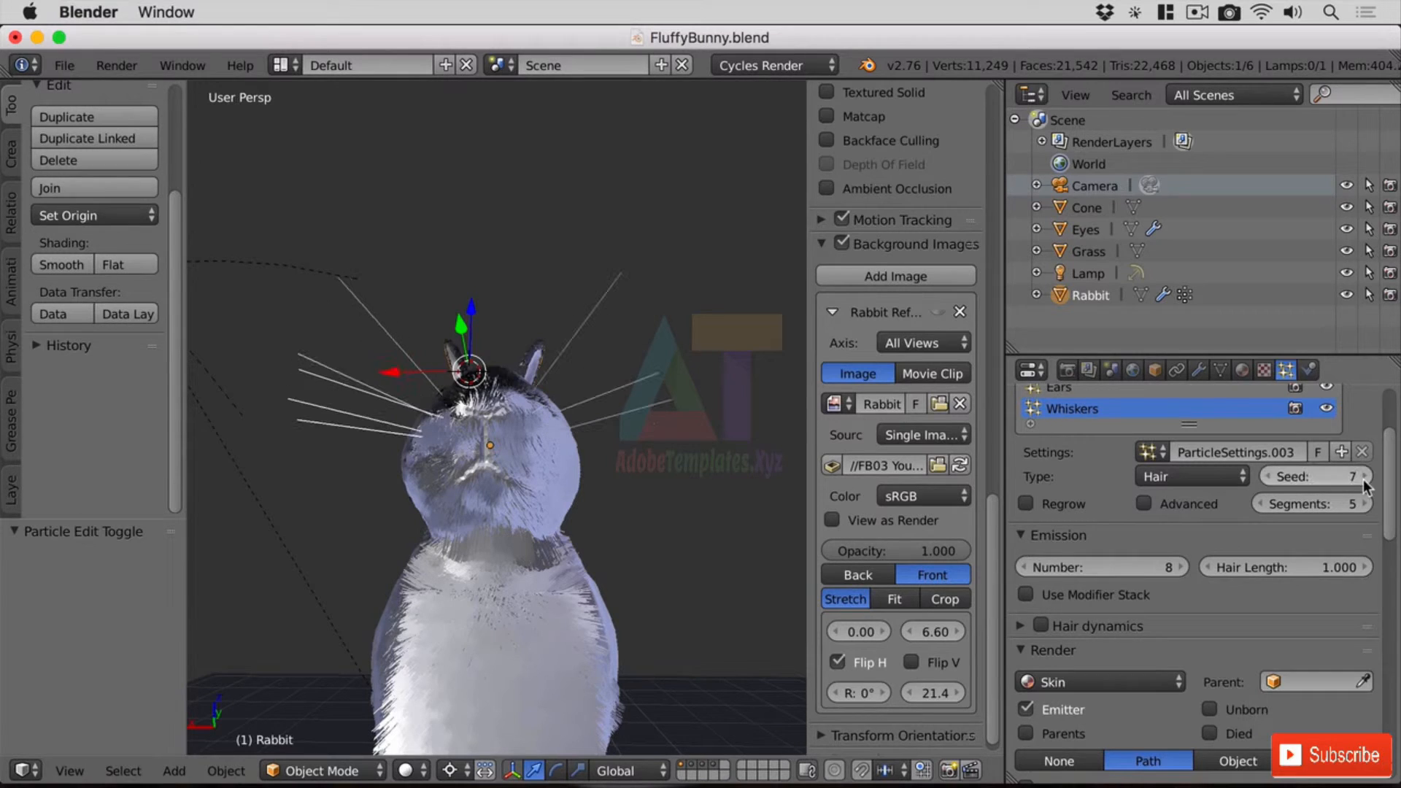
{"action": "left_click", "coordinate": [1268, 477]}
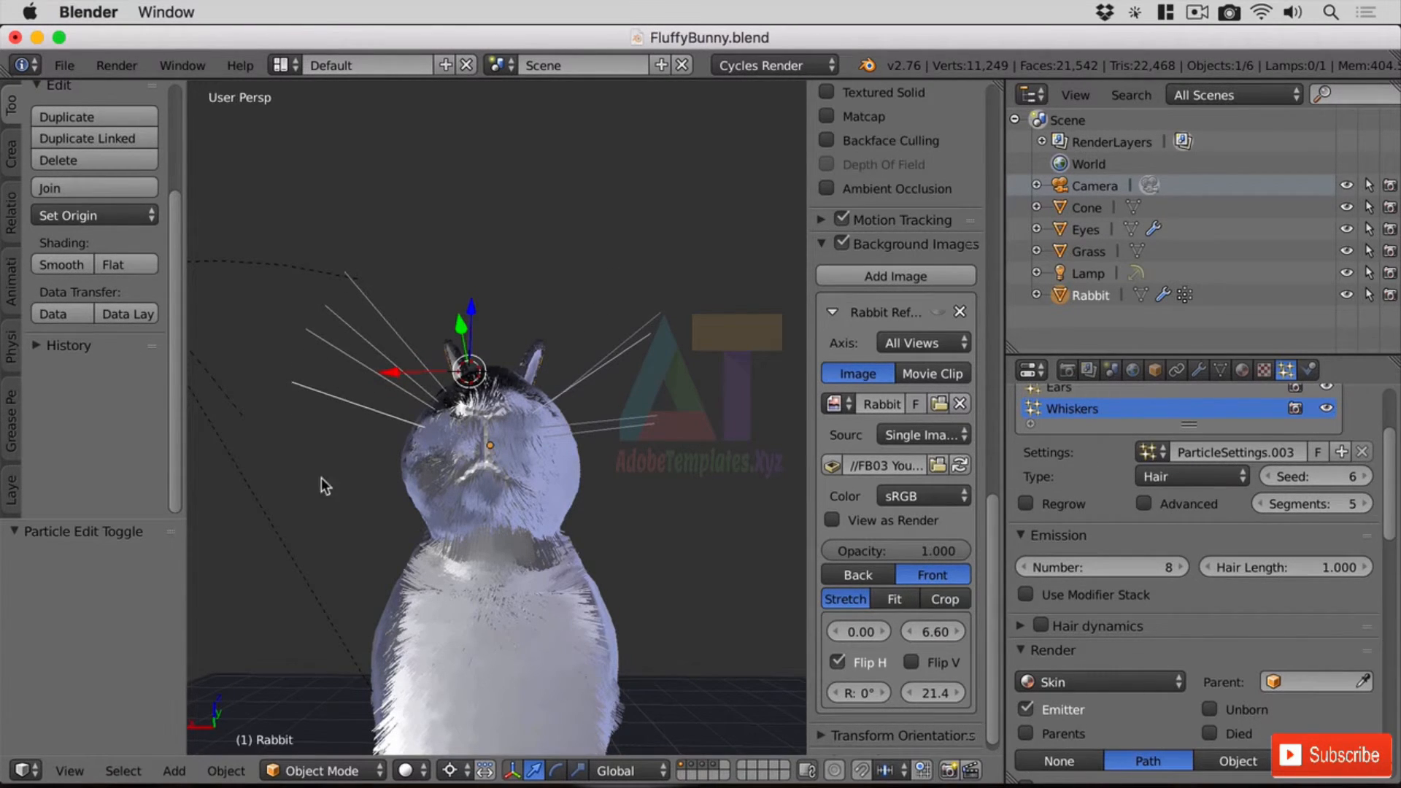
Comb the whiskers straight outward on both sides of the muzzle in Particle Edit mode from the top view, and check them from the front and back
{"action": "middle_click_drag", "start_coordinate": [525, 467], "coordinate": [546, 572]}
{"action": "key", "text": "KP_7"}
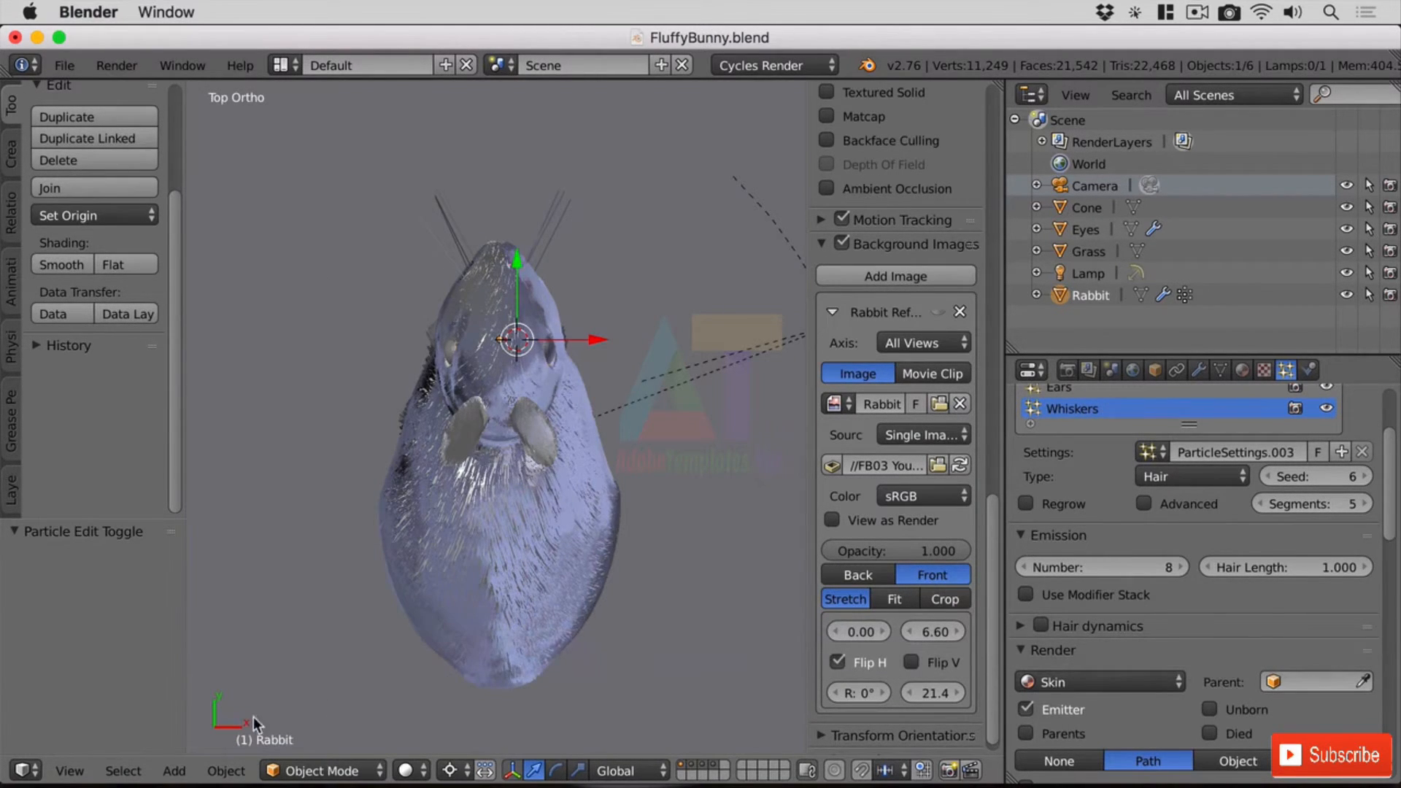
{"action": "left_click", "coordinate": [322, 771]}
{"action": "left_click", "coordinate": [354, 603]}
{"action": "mouse_move", "coordinate": [565, 242]}
{"action": "left_mouse_down"}
{"action": "mouse_move", "coordinate": [735, 264]}
{"action": "mouse_move", "coordinate": [474, 244]}
{"action": "mouse_move", "coordinate": [322, 269]}
{"action": "left_mouse_up"}
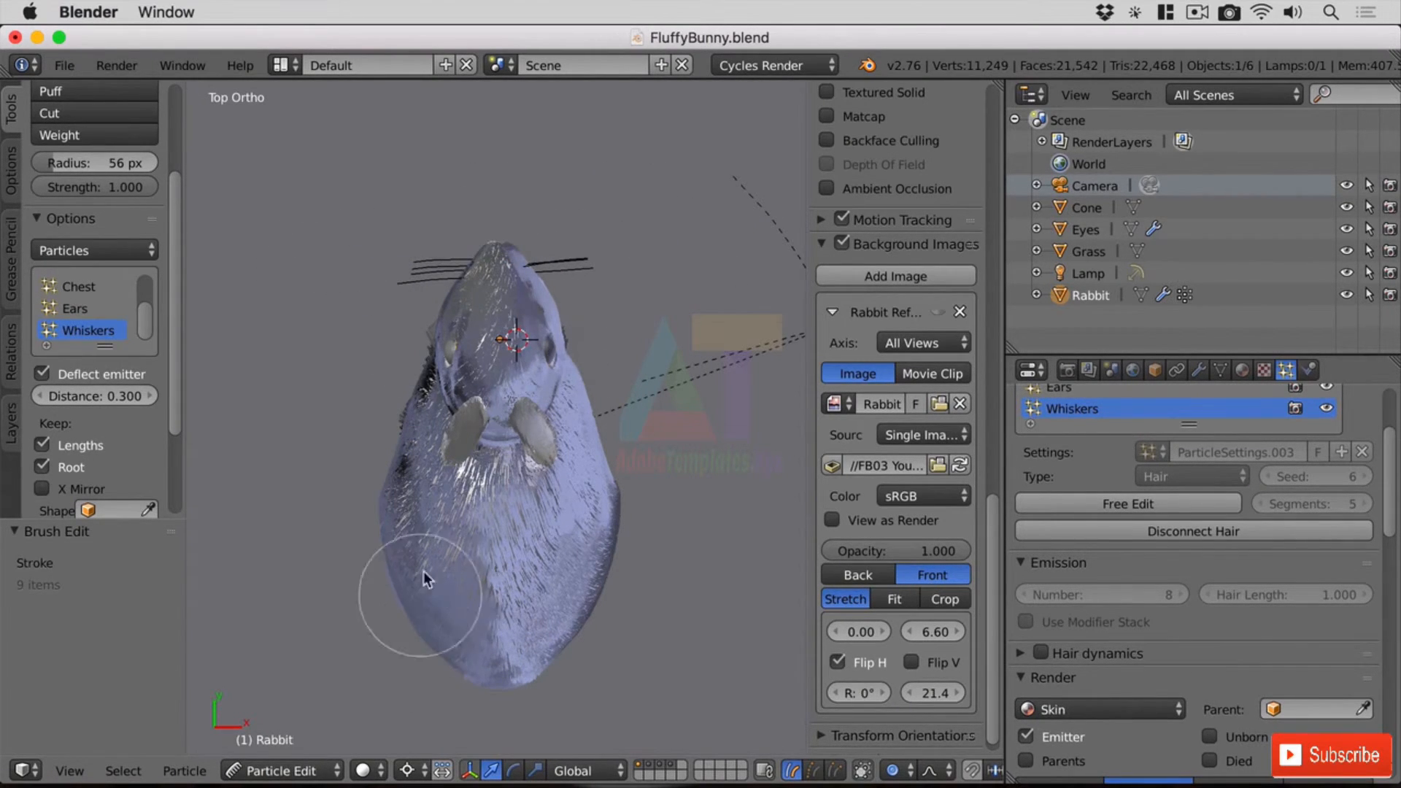
{"action": "key", "text": "KP_1"}
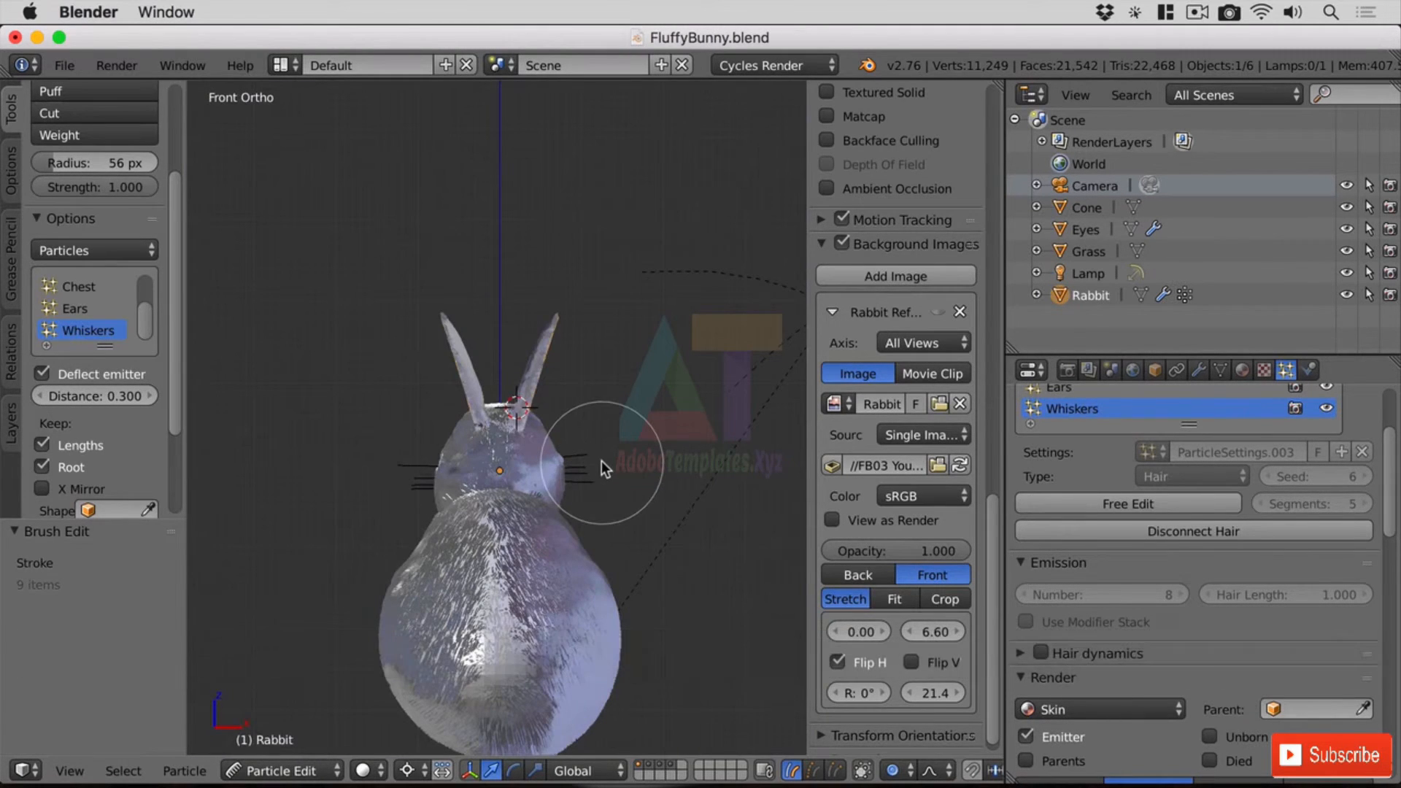
{"action": "key", "text": "ctrl+KP_1"}
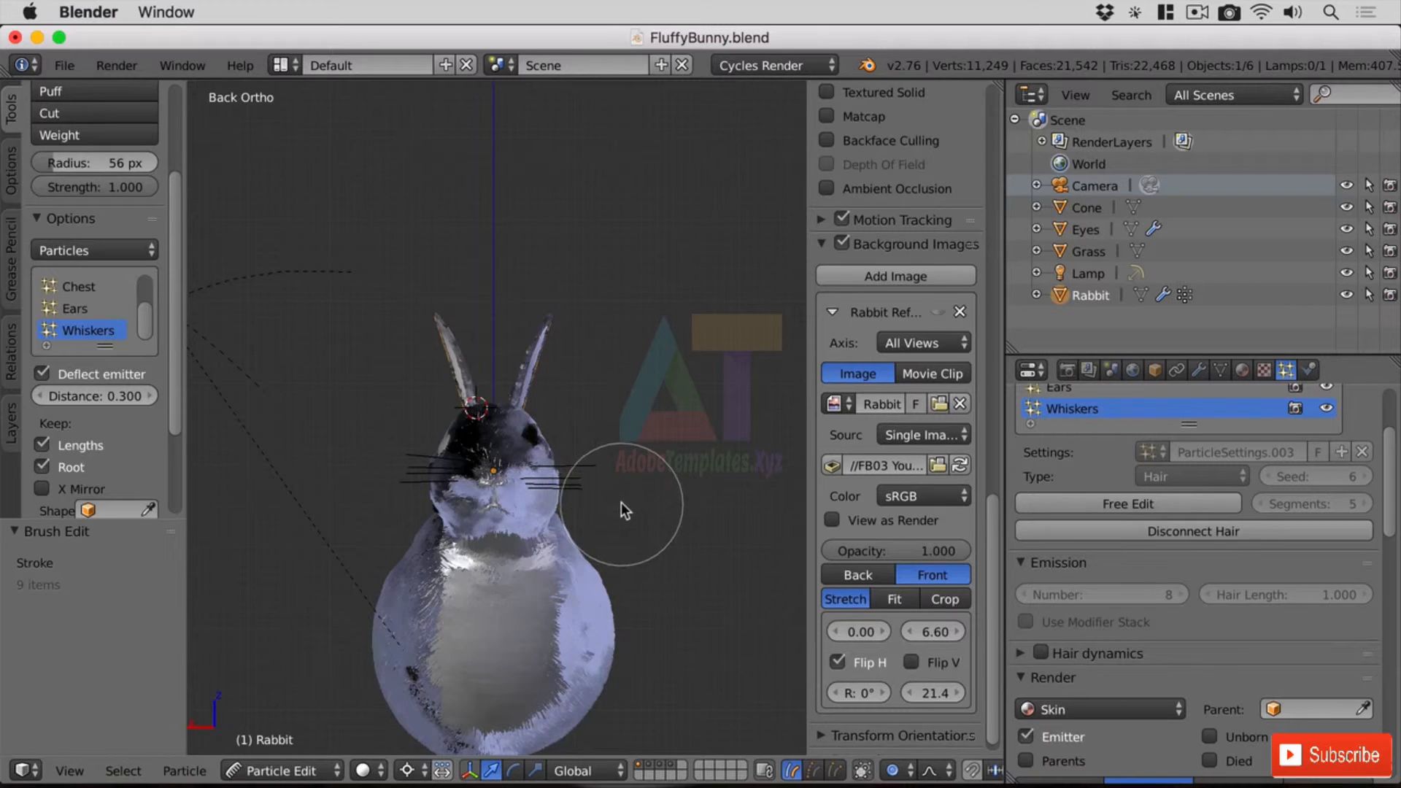
{"action": "scroll", "coordinate": [620, 502], "scroll_direction": "down", "scroll_amount": 2}
{"action": "scroll", "coordinate": [621, 502], "scroll_direction": "up", "scroll_amount": 2}
{"action": "middle_click_drag", "start_coordinate": [689, 556], "coordinate": [518, 603]}
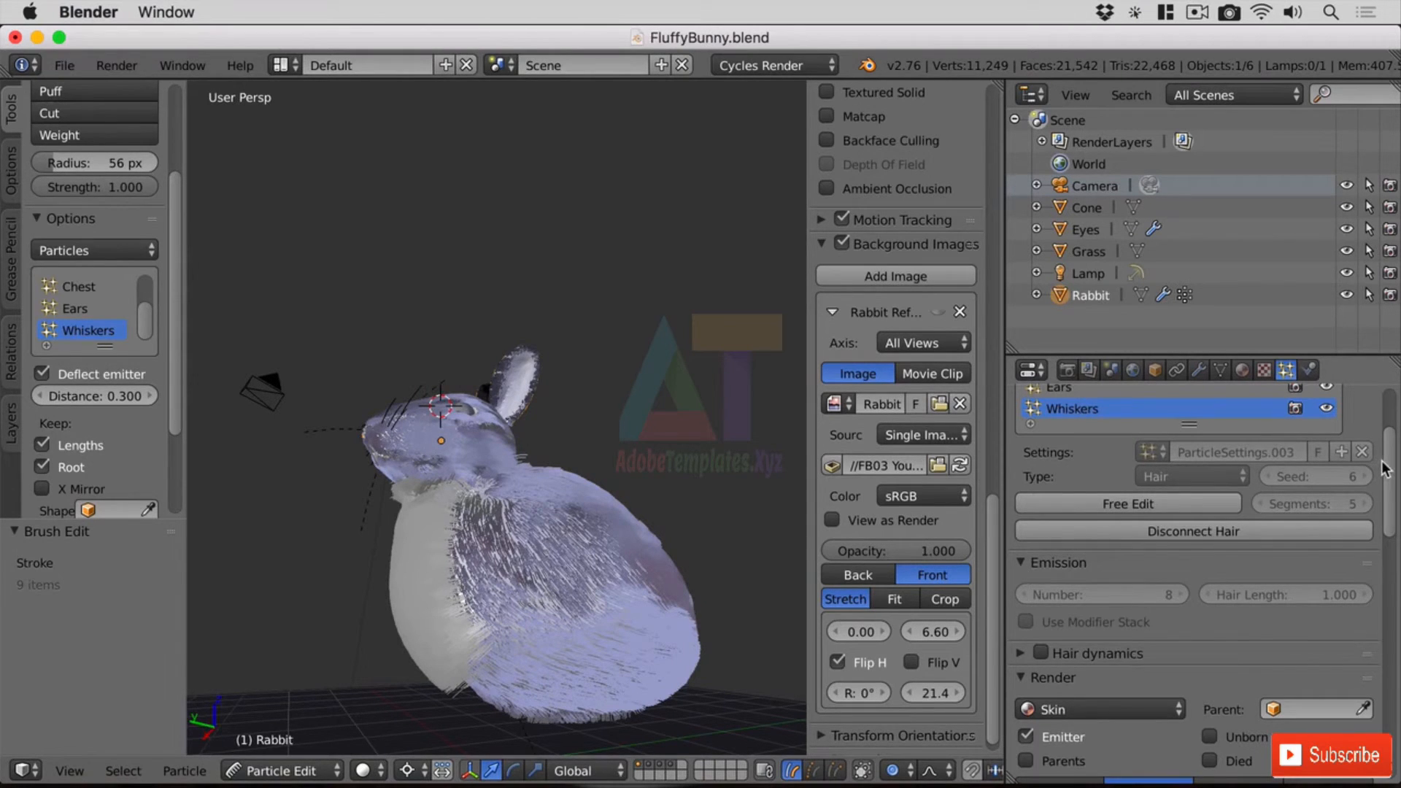
Lengthen the upper chest fur of the Chest system with the Length brush set to Grow at a 50 px radius
{"action": "scroll", "coordinate": [1383, 469], "scroll_direction": "up", "scroll_amount": 4}
{"action": "left_click", "coordinate": [1063, 484]}
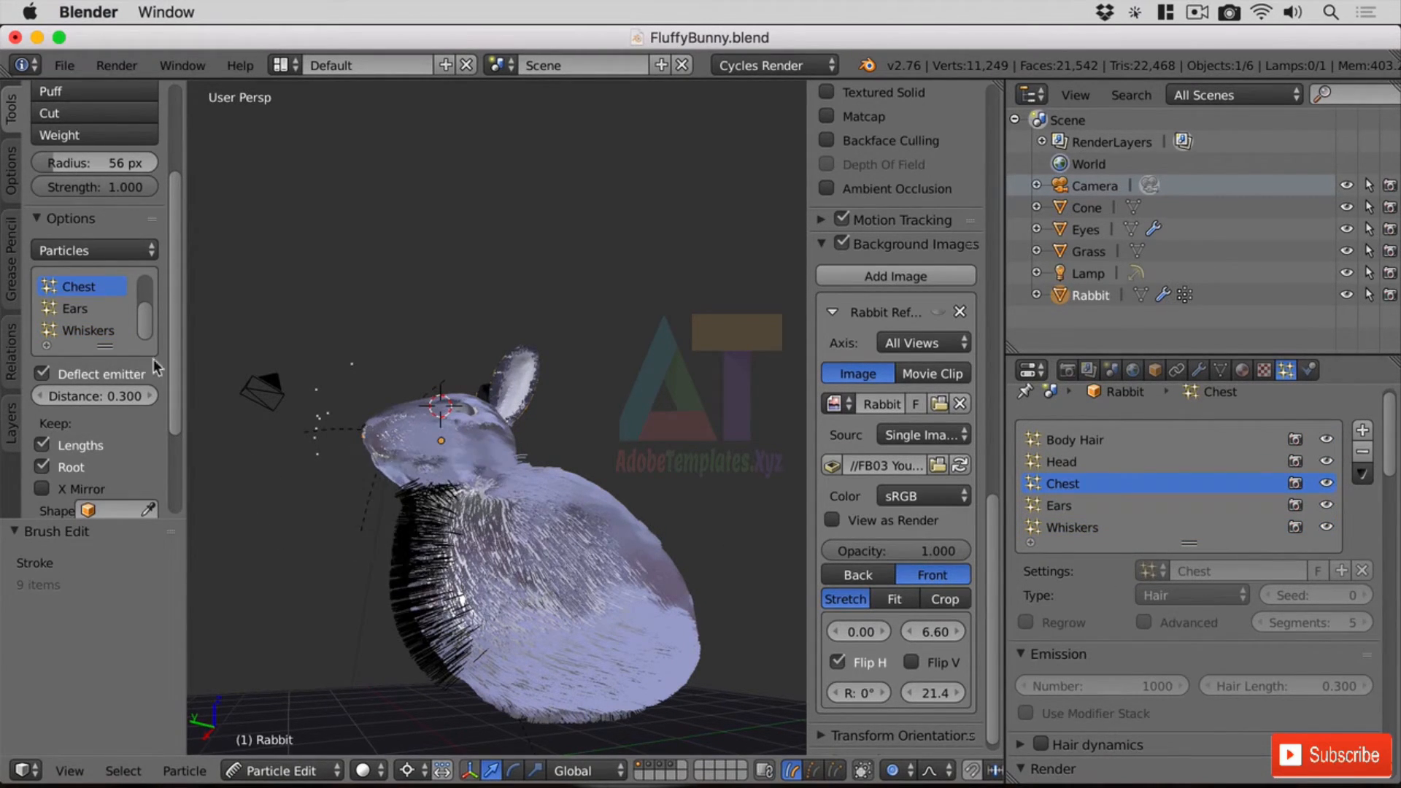
{"action": "left_click_drag", "start_coordinate": [175, 219], "coordinate": [174, 152]}
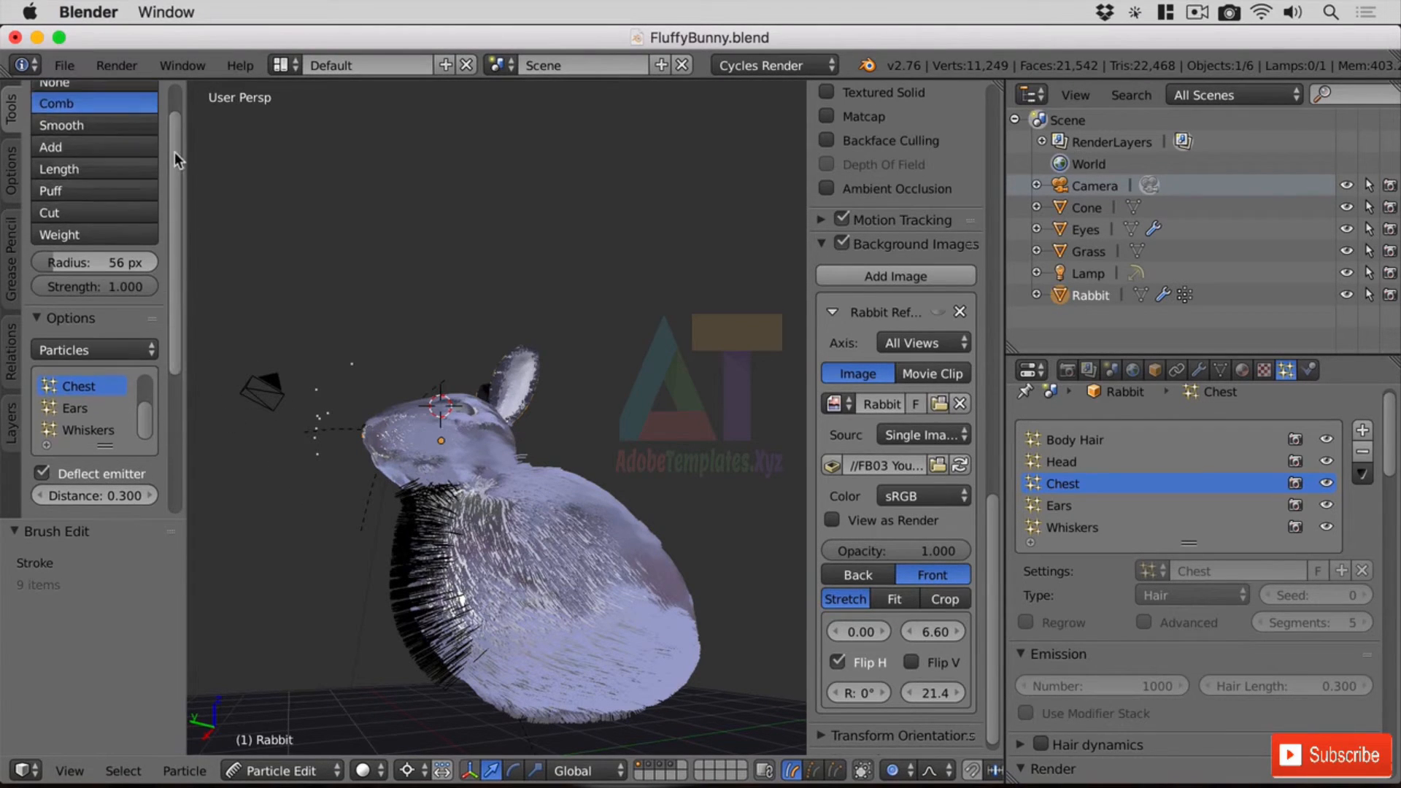
{"action": "left_click", "coordinate": [79, 176]}
{"action": "mouse_move", "coordinate": [533, 494]}
{"action": "middle_mouse_down"}
{"action": "mouse_move", "coordinate": [576, 520]}
{"action": "mouse_move", "coordinate": [524, 524]}
{"action": "middle_mouse_up"}
{"action": "mouse_move", "coordinate": [447, 514]}
{"action": "left_mouse_down"}
{"action": "mouse_move", "coordinate": [398, 513]}
{"action": "mouse_move", "coordinate": [386, 494]}
{"action": "left_mouse_up"}
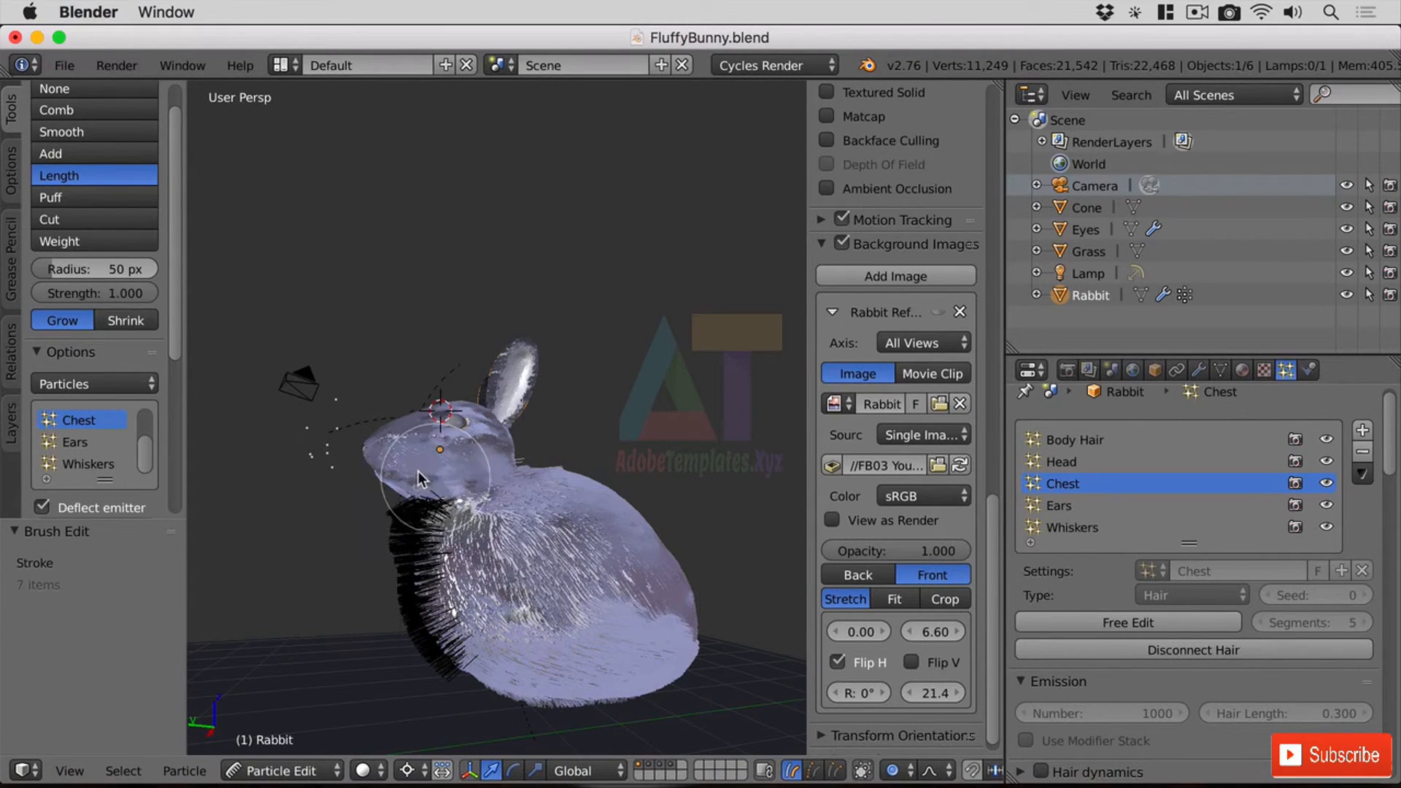
{"action": "mouse_move", "coordinate": [475, 532]}
{"action": "middle_mouse_down"}
{"action": "mouse_move", "coordinate": [665, 549]}
{"action": "mouse_move", "coordinate": [588, 543]}
{"action": "mouse_move", "coordinate": [542, 511]}
{"action": "mouse_move", "coordinate": [538, 489]}
{"action": "mouse_move", "coordinate": [549, 527]}
{"action": "mouse_move", "coordinate": [457, 540]}
{"action": "mouse_move", "coordinate": [438, 562]}
{"action": "middle_mouse_up"}
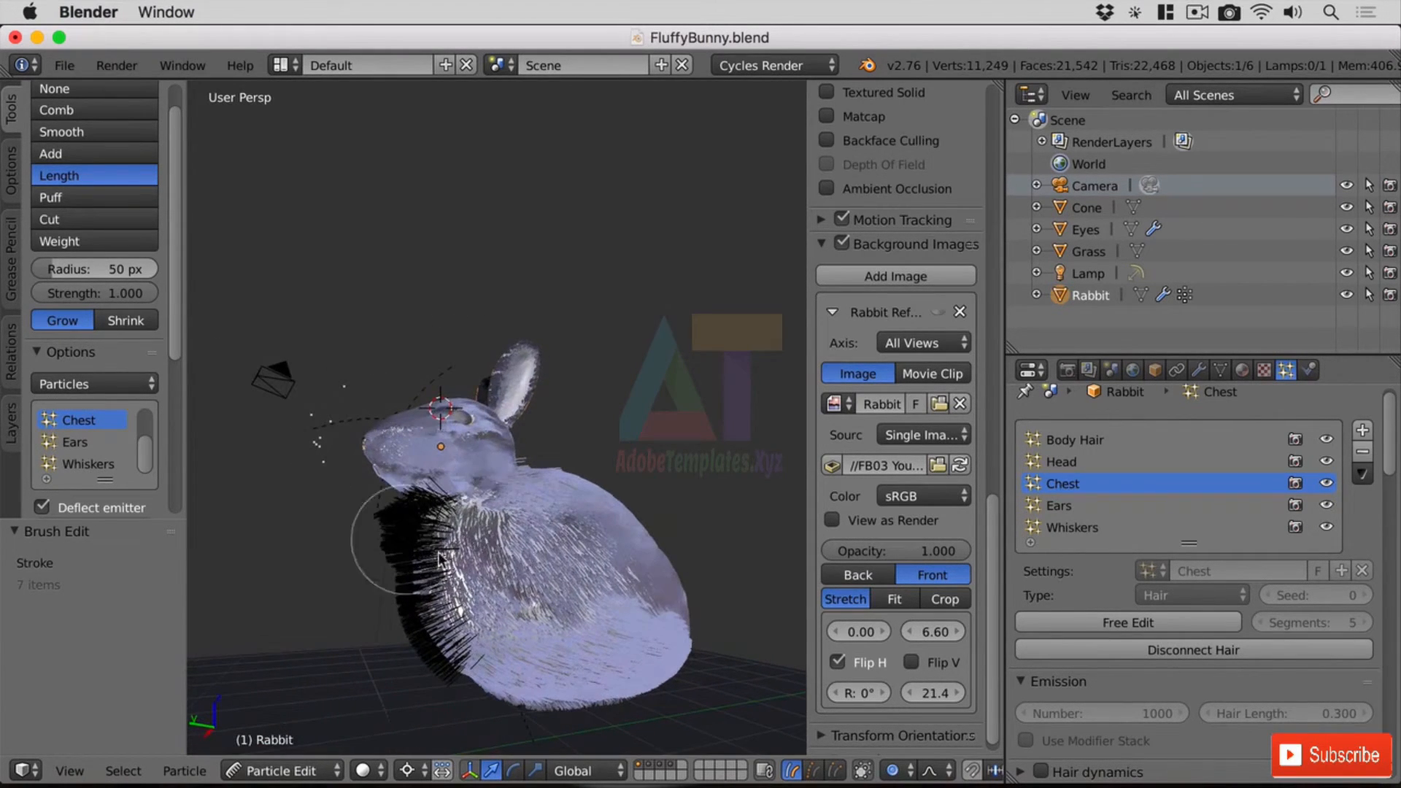
Try rendering the image while still in Particle Edit mode, and return to the 3D View
{"action": "left_click", "coordinate": [136, 69]}
{"action": "left_click", "coordinate": [148, 90]}
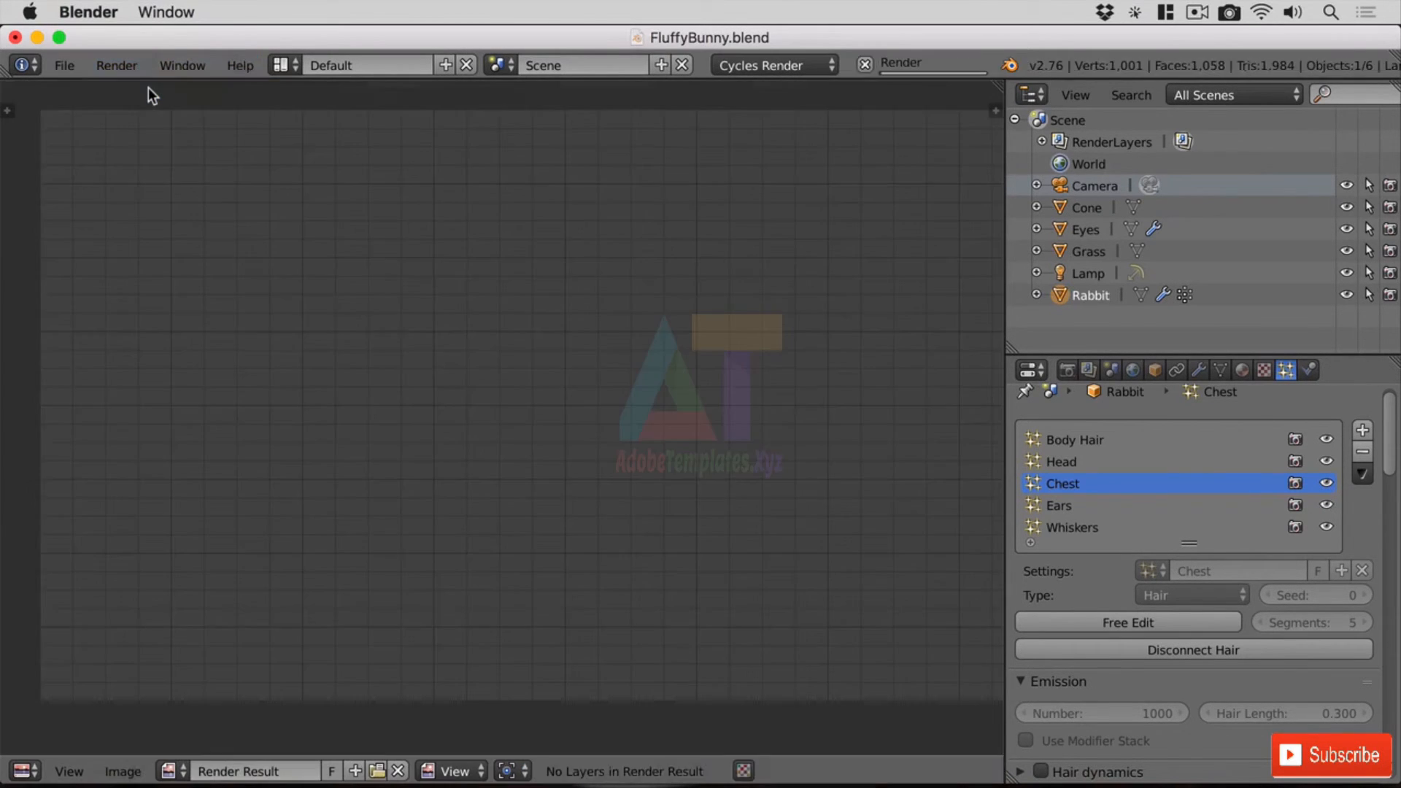
{"action": "left_click", "coordinate": [22, 771]}
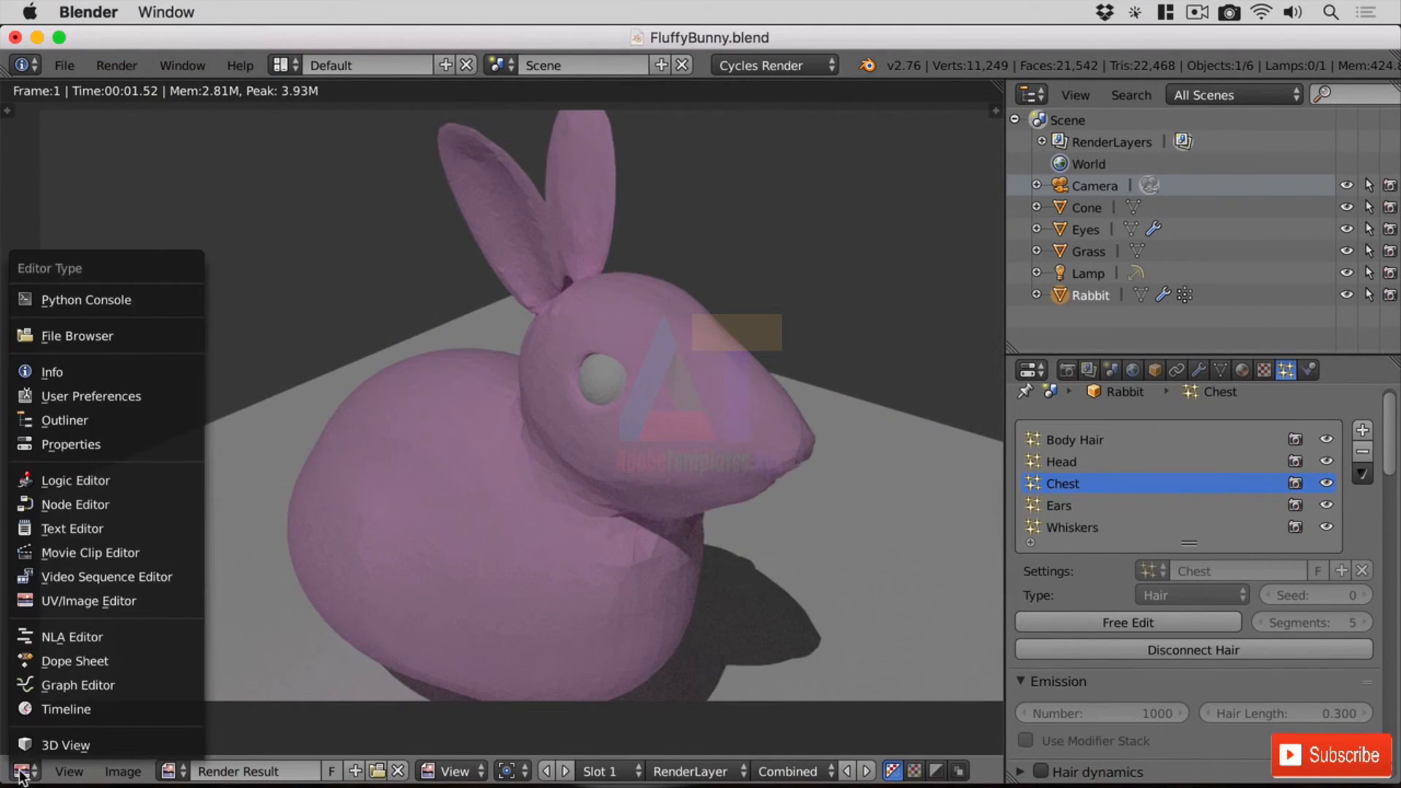
{"action": "left_click", "coordinate": [58, 745]}
Switch the rabbit to Object Mode and render the image
{"action": "left_click", "coordinate": [319, 772]}
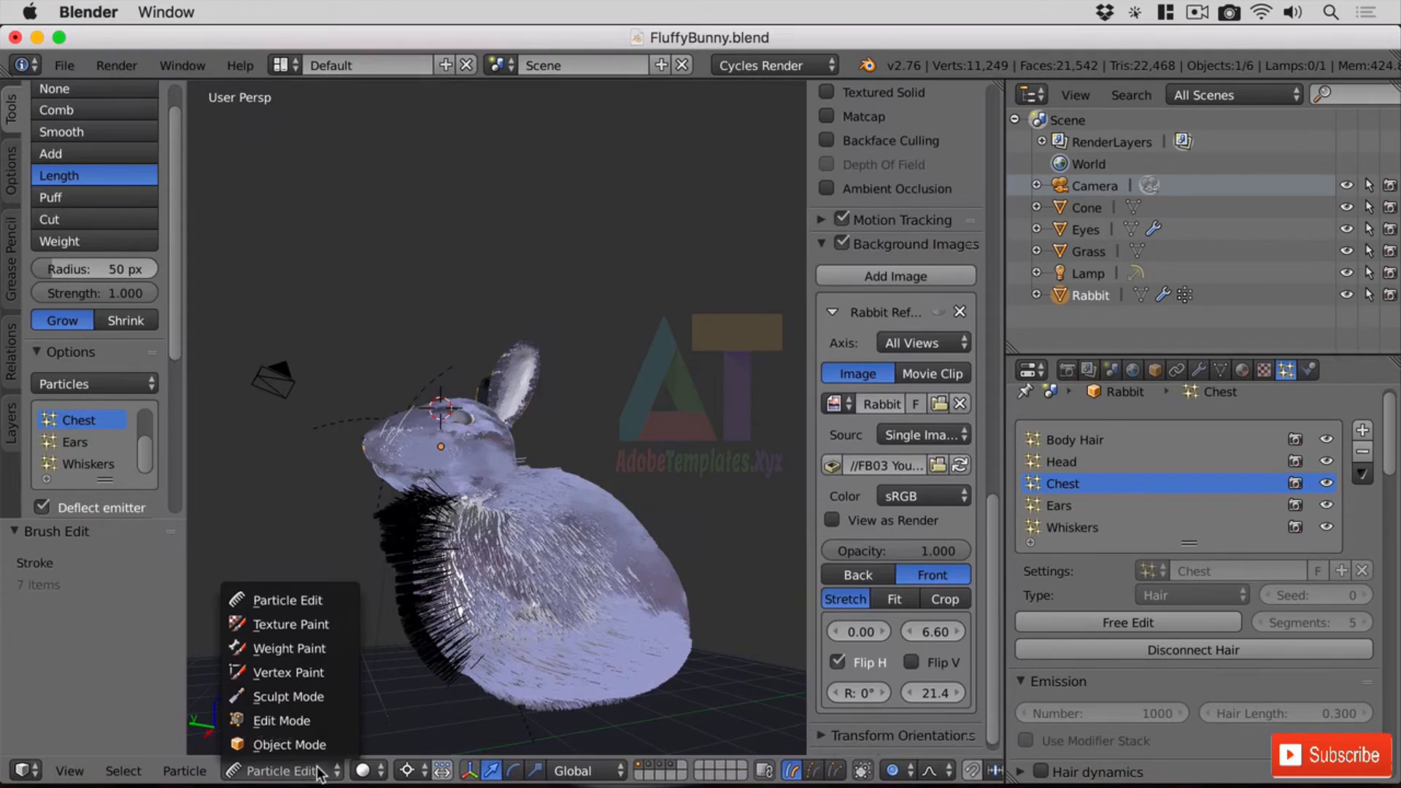
{"action": "left_click", "coordinate": [285, 745]}
{"action": "left_click", "coordinate": [22, 772]}
{"action": "left_click", "coordinate": [117, 65]}
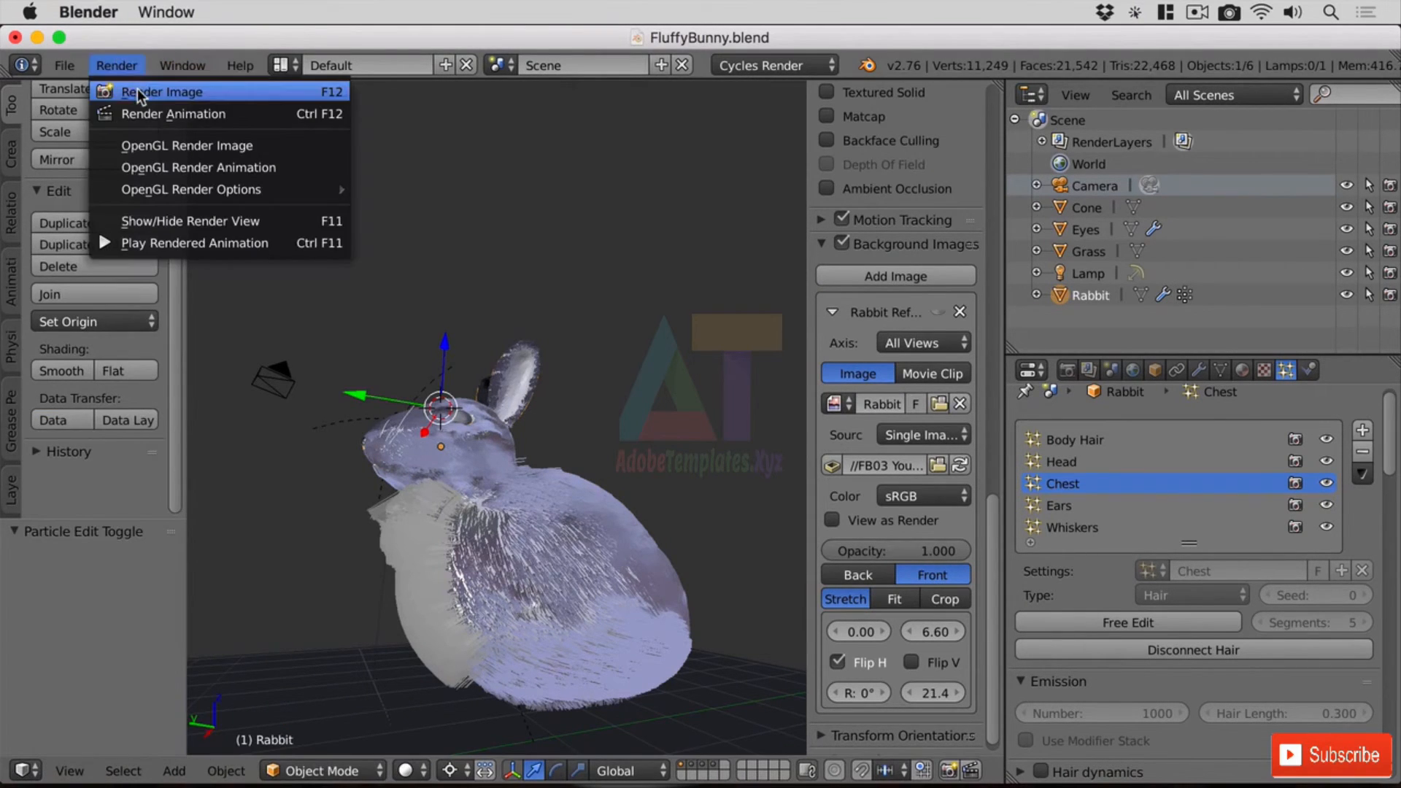
{"action": "left_click", "coordinate": [137, 89]}
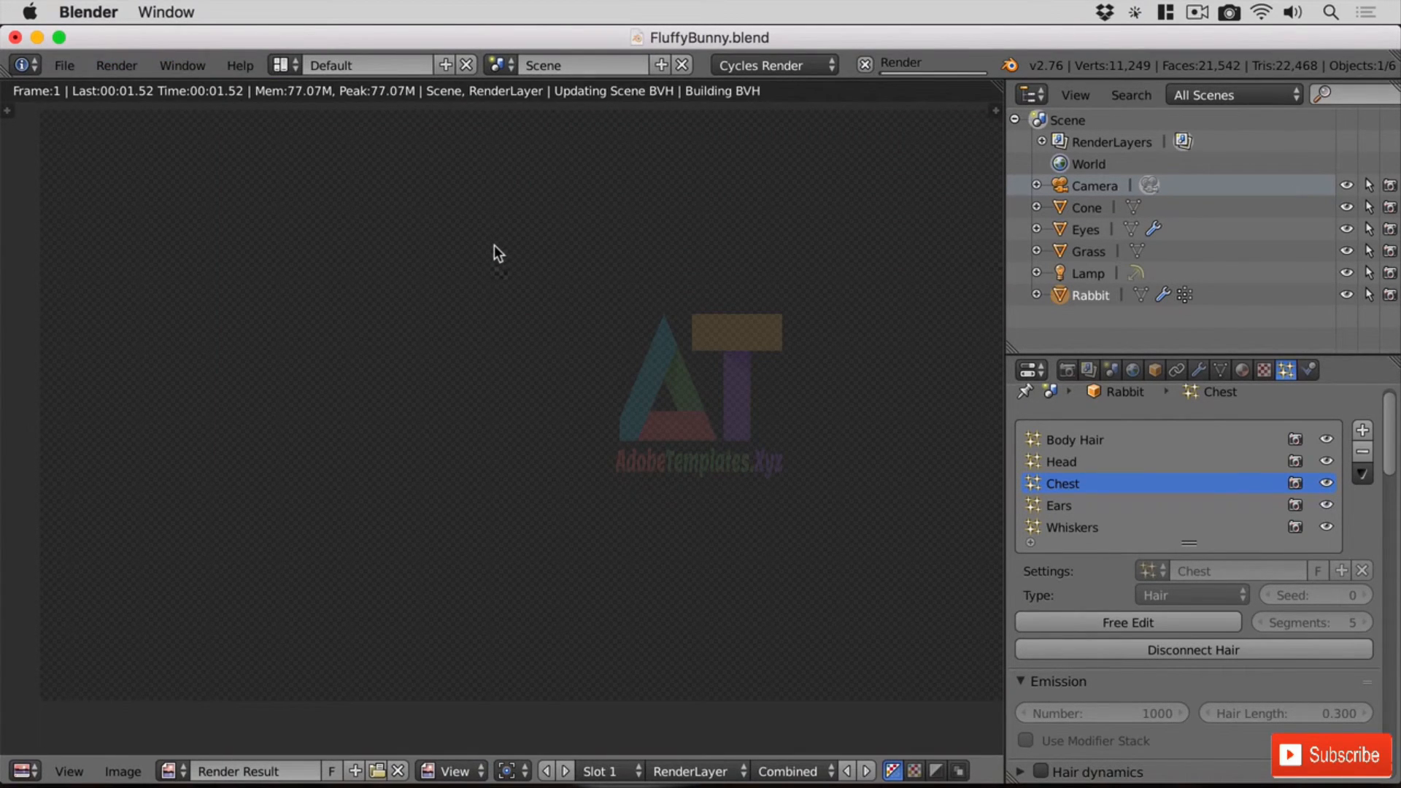